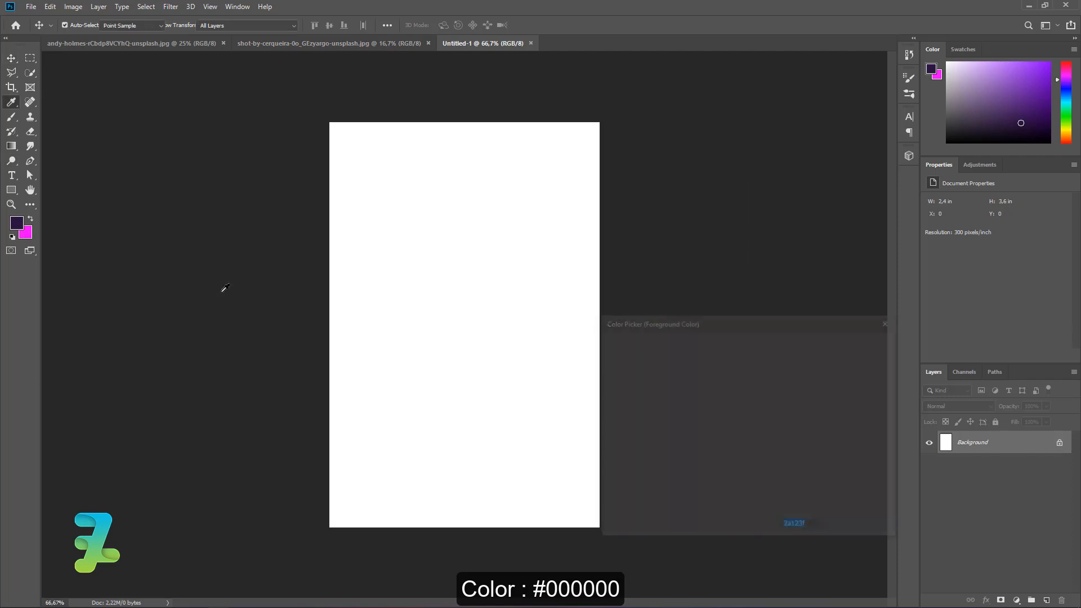
Set the foreground color to #000000 and fill the background layer with it using the Paint Bucket
text(000000)
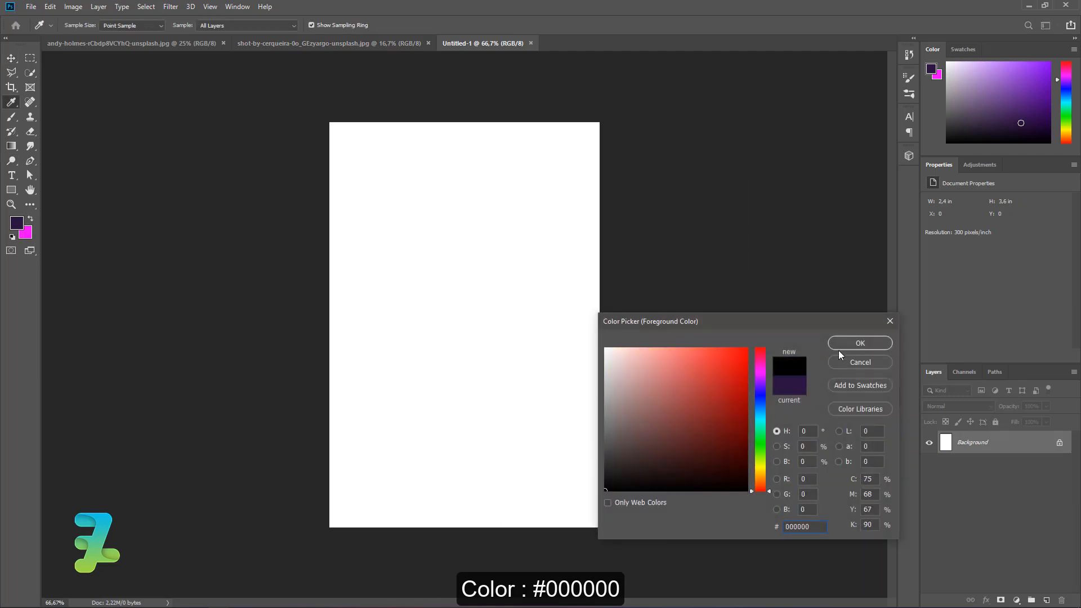
click(838, 349)
mouse_move(11, 146)
mouse_down()
mouse_move(35, 158)
mouse_move(13, 193)
mouse_move(39, 218)
mouse_up()
click(34, 158)
click(362, 244)
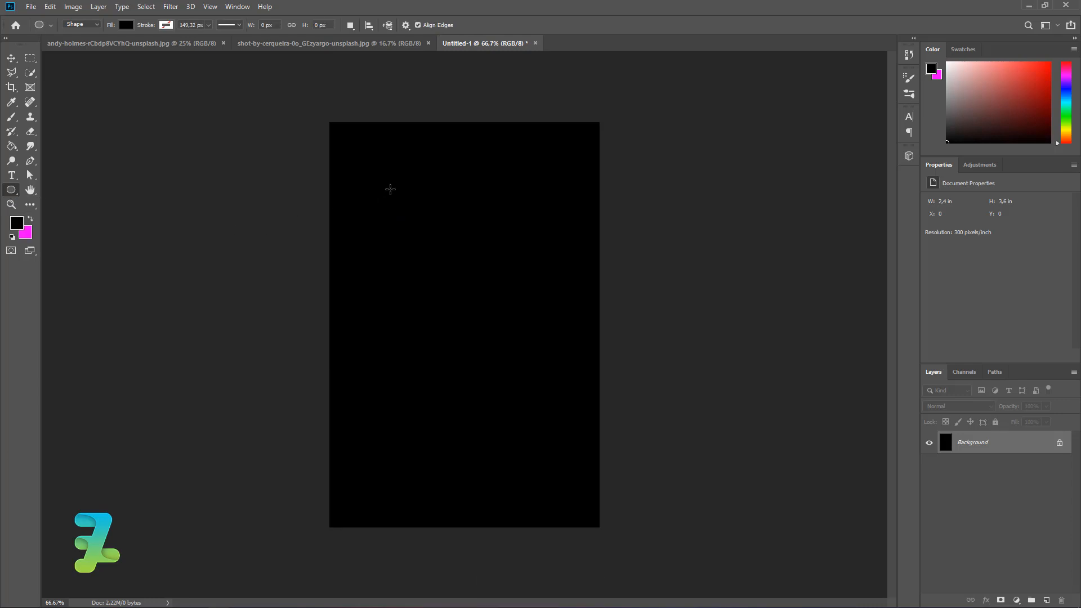
Draw a circle about 489 px in diameter and give it the orange-magenta-dark purple linear gradient fill
drag(390, 189, 577, 538)
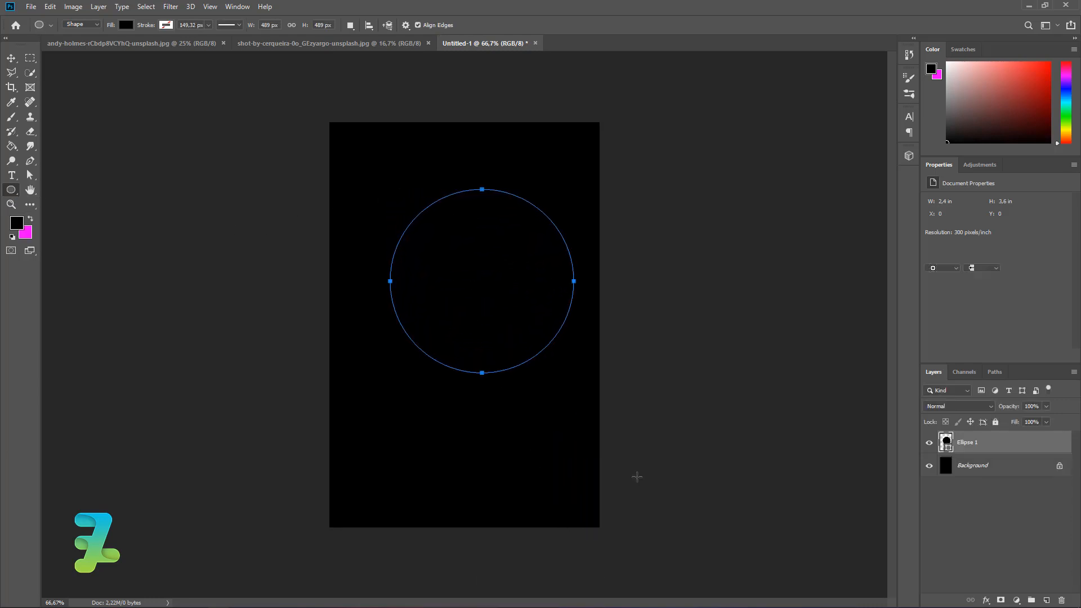
click(932, 253)
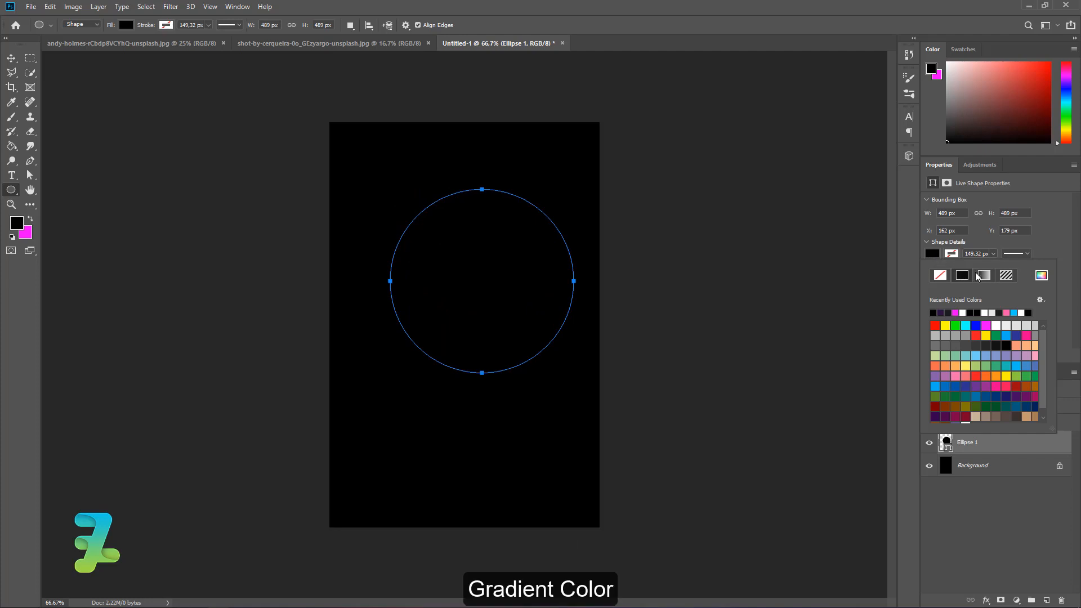
click(981, 274)
click(1012, 318)
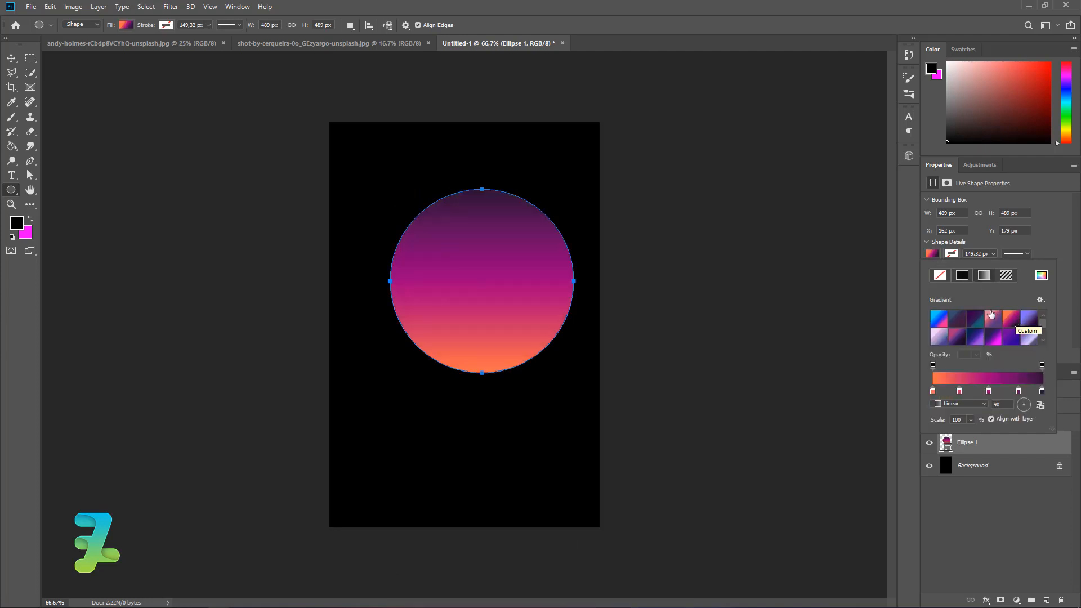
Center the gradient circle horizontally and vertically on the canvas, using a full-canvas selection, and deselect
click(15, 57)
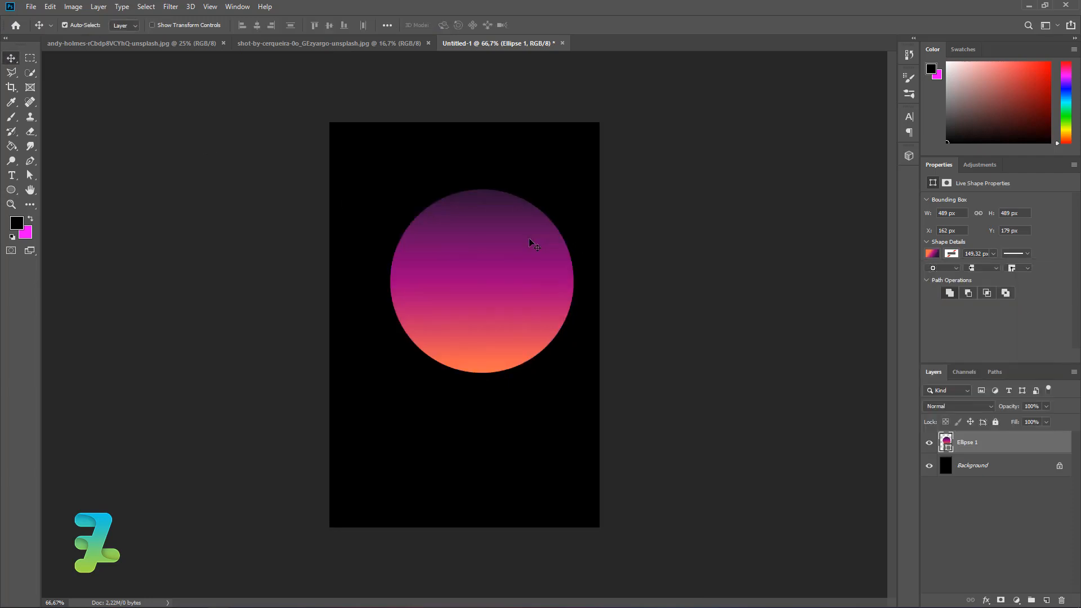
key(ctrl+a)
click(256, 26)
click(333, 29)
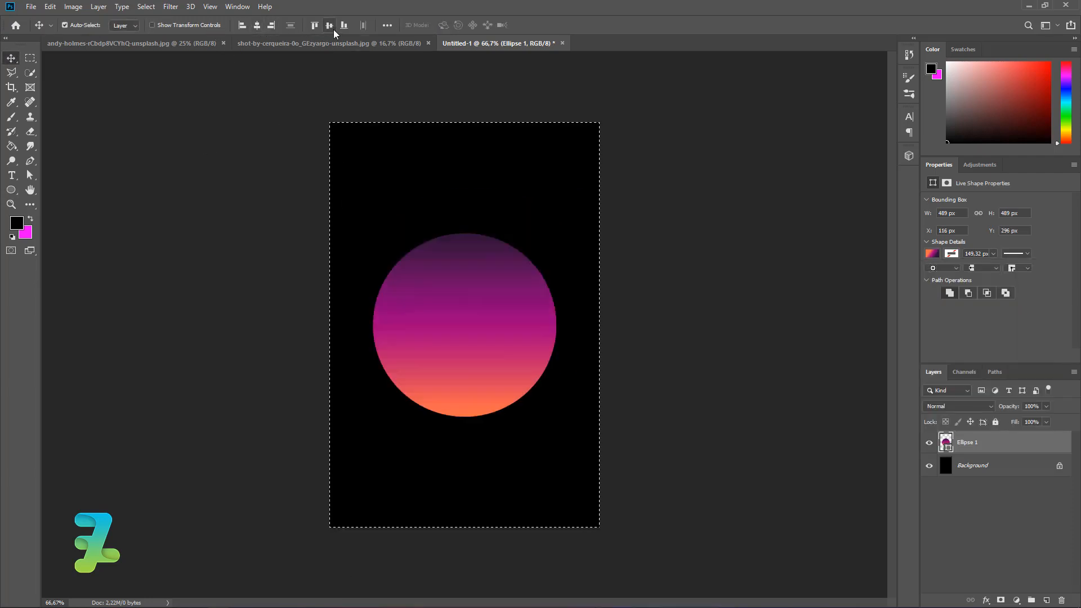
key(ctrl+d)
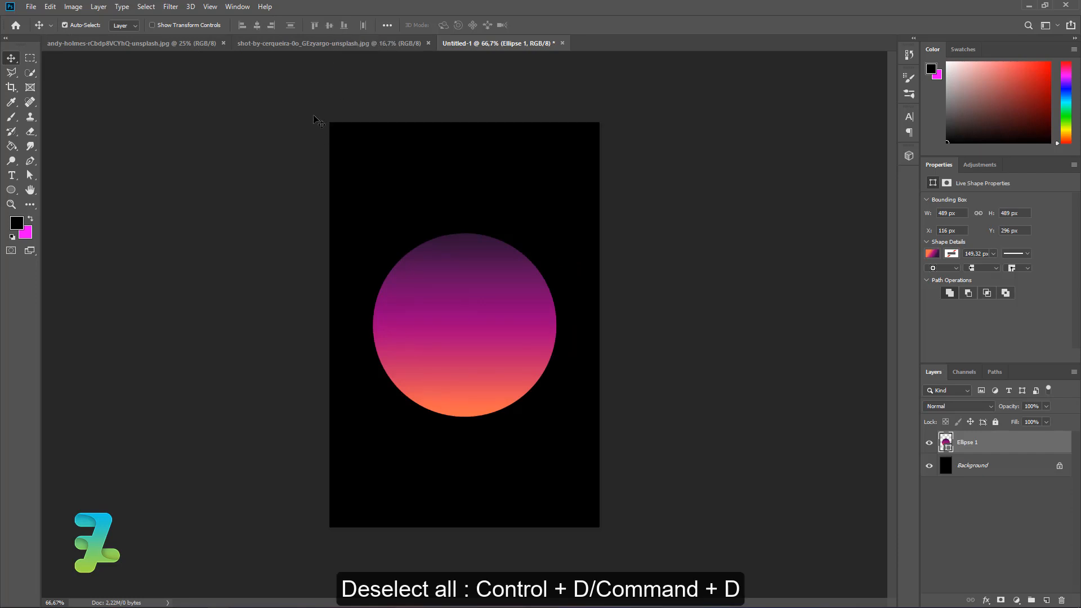
Start the Liquify filter on the circle, converting it to a smart object, and reduce the warp brush size
click(170, 6)
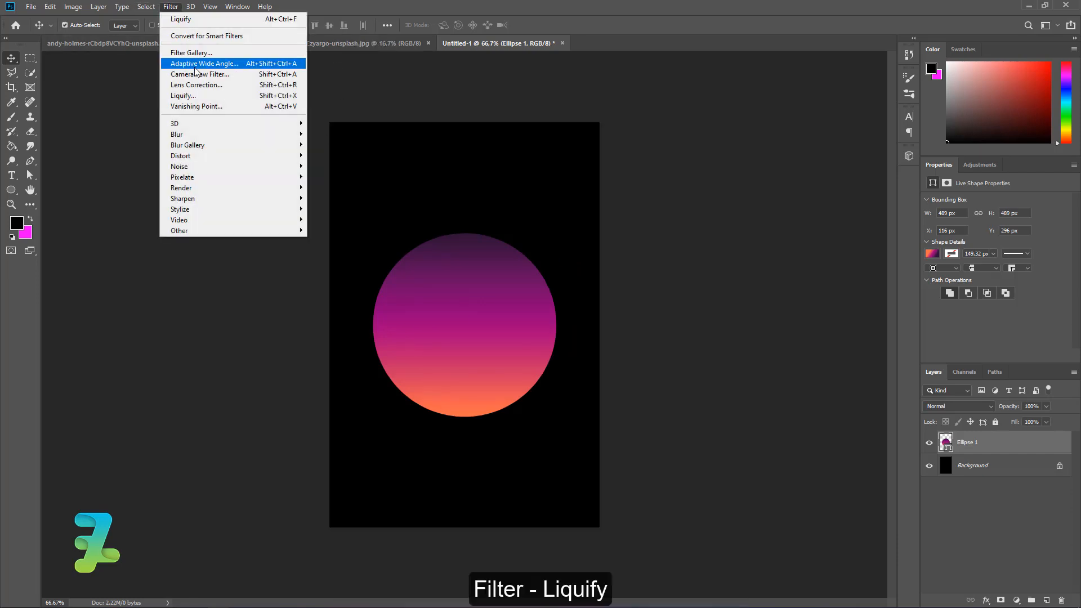
click(194, 95)
click(529, 234)
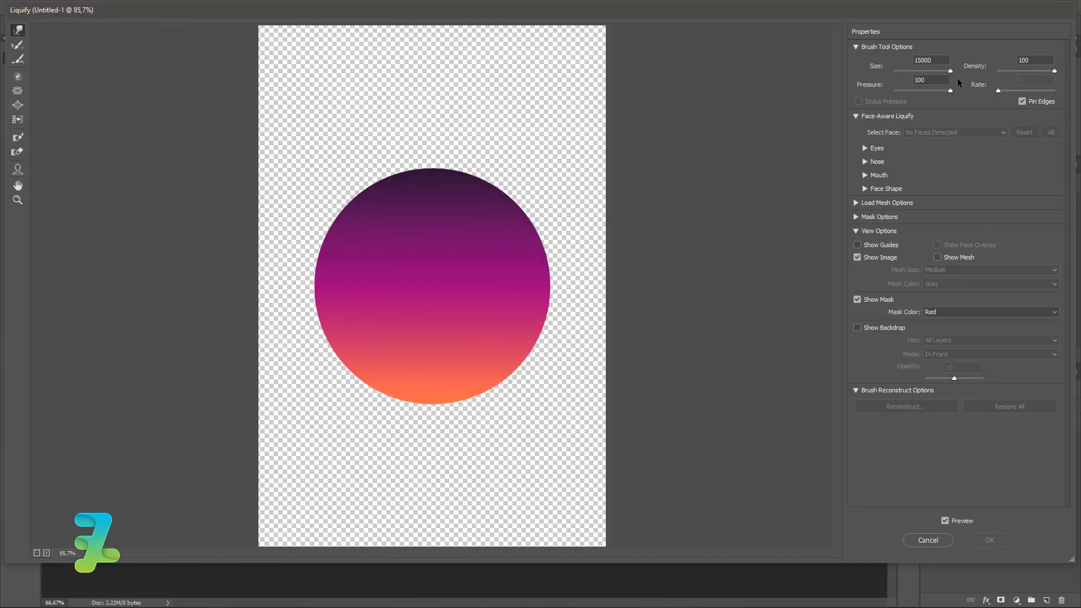
mouse_move(445, 226)
mouse_down()
mouse_move(436, 259)
mouse_move(461, 215)
mouse_up()
drag(950, 72, 928, 72)
mouse_move(444, 255)
mouse_down()
mouse_move(433, 267)
mouse_move(443, 255)
mouse_up()
drag(918, 72, 919, 72)
Warp the circle's upper part into a wavy band running to the canvas's upper right edge, varying the brush size
mouse_move(492, 249)
mouse_down()
mouse_move(523, 260)
mouse_move(503, 260)
mouse_move(442, 214)
mouse_move(471, 248)
mouse_move(508, 201)
mouse_move(532, 265)
mouse_move(490, 190)
mouse_move(448, 255)
mouse_move(517, 184)
mouse_move(330, 271)
mouse_move(360, 302)
mouse_move(472, 354)
mouse_move(525, 276)
mouse_move(516, 337)
mouse_move(497, 258)
mouse_move(508, 140)
mouse_move(383, 345)
mouse_move(457, 291)
mouse_move(444, 250)
mouse_move(486, 247)
mouse_move(467, 266)
mouse_move(439, 266)
mouse_move(475, 238)
mouse_move(546, 94)
mouse_move(590, 149)
mouse_move(478, 128)
mouse_move(335, 135)
mouse_move(367, 184)
mouse_move(326, 182)
mouse_move(404, 81)
mouse_move(298, 136)
mouse_move(343, 254)
mouse_move(411, 78)
mouse_move(340, 138)
mouse_up()
key(bracketright)
key(bracketright)
key(bracketright)
key(bracketright)
key(bracketright)
key(bracketleft)
key(bracketleft)
key(bracketleft)
key(bracketleft)
key(bracketright)
key(bracketright)
key(bracketright)
key(bracketright)
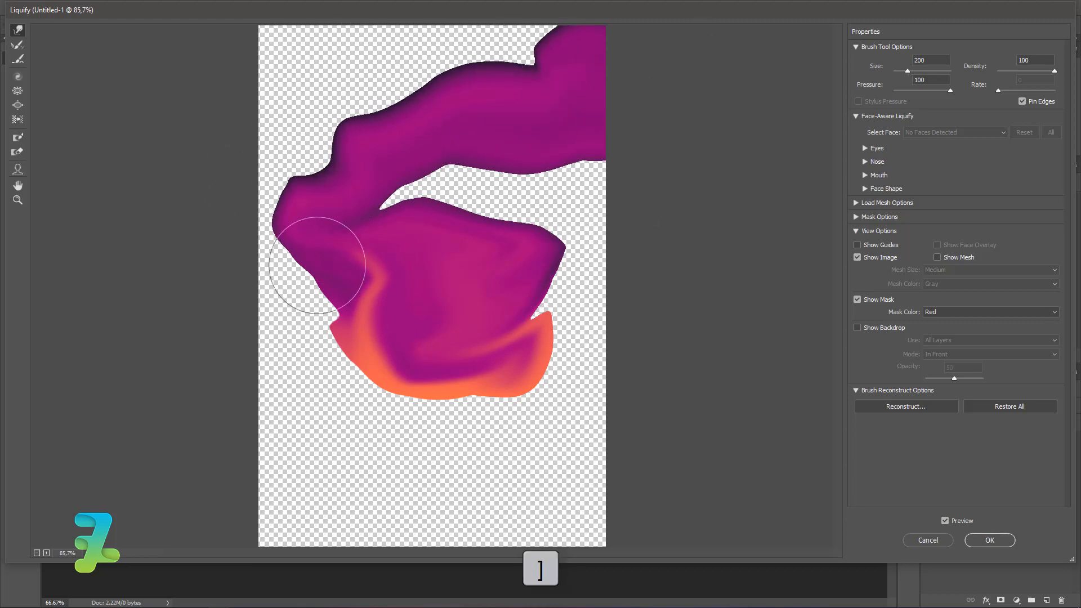
Push the middle of the liquified shape rightward and carve the gap beneath the upper band to form a bend
drag(359, 259, 469, 257)
key(bracketleft)
key(bracketleft)
key(bracketleft)
mouse_move(417, 199)
mouse_down()
mouse_move(373, 204)
mouse_move(464, 237)
mouse_move(384, 211)
mouse_move(396, 243)
mouse_up()
key(bracketright)
key(bracketright)
Pull the lower part of the shape down to the canvas's bottom edge and form a winding bend on its left side
mouse_move(494, 289)
mouse_down()
mouse_move(558, 314)
mouse_move(550, 304)
mouse_move(549, 333)
mouse_move(373, 391)
mouse_move(285, 387)
mouse_move(343, 506)
mouse_move(236, 478)
mouse_move(285, 537)
mouse_move(535, 549)
mouse_up()
drag(529, 356, 410, 304)
key(bracketleft)
mouse_move(299, 288)
mouse_down()
mouse_move(391, 285)
mouse_move(362, 261)
mouse_move(546, 277)
mouse_move(500, 302)
mouse_move(321, 302)
mouse_move(289, 321)
mouse_move(410, 306)
mouse_move(285, 284)
mouse_move(361, 356)
mouse_move(338, 382)
mouse_move(357, 405)
mouse_move(330, 462)
mouse_move(599, 543)
mouse_move(585, 535)
mouse_move(615, 518)
mouse_move(550, 503)
mouse_move(555, 471)
mouse_move(463, 463)
mouse_move(410, 511)
mouse_move(445, 487)
mouse_move(338, 482)
mouse_up()
key(bracketleft)
key(bracketleft)
key(bracketleft)
key(bracketleft)
key(bracketright)
key(bracketright)
key(bracketright)
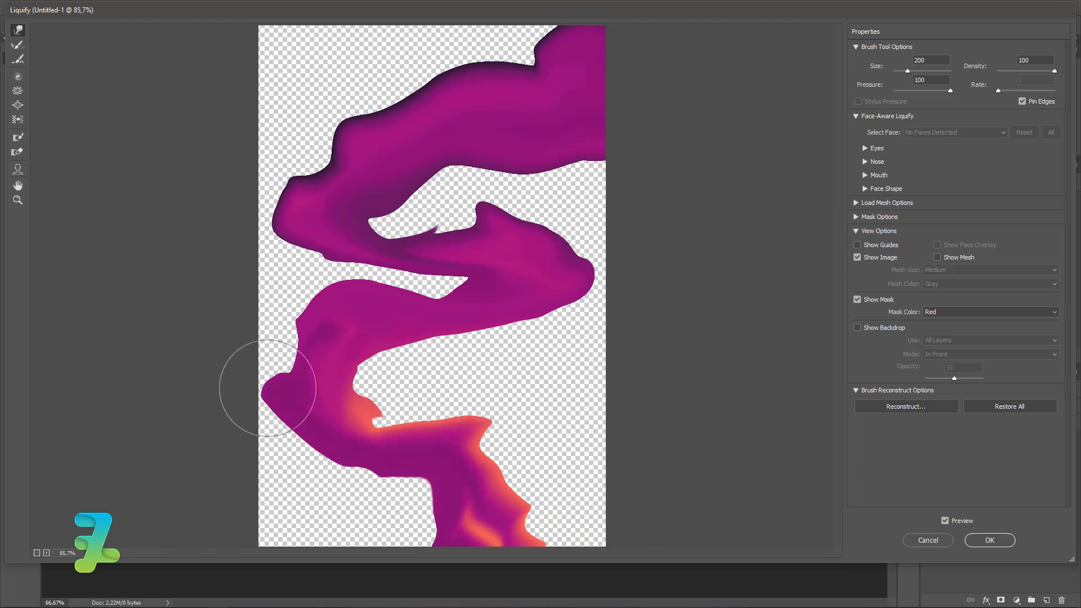
Smooth and widen the lower bend's left edge with various brush sizes, and apply the Liquify filter
key(bracketleft)
key(bracketleft)
key(bracketleft)
key(bracketleft)
key(bracketleft)
key(bracketleft)
key(bracketleft)
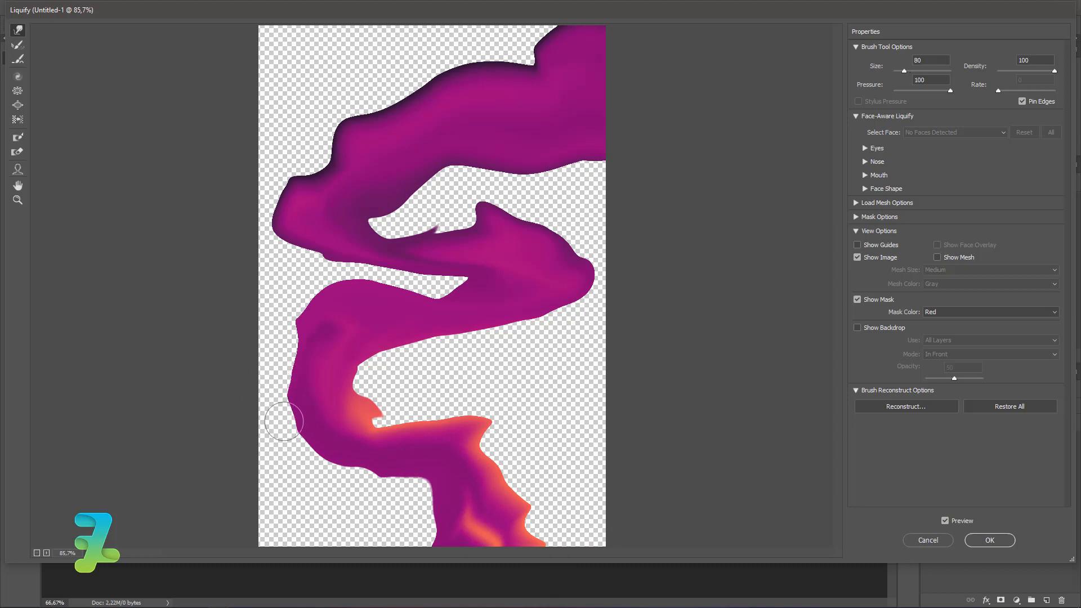
key(bracketright)
key(bracketright)
key(bracketright)
key(bracketright)
key(bracketright)
key(bracketright)
mouse_move(357, 297)
mouse_down()
mouse_move(328, 302)
mouse_move(359, 303)
mouse_move(308, 320)
mouse_move(355, 289)
mouse_move(312, 328)
mouse_move(298, 371)
mouse_move(270, 349)
mouse_up()
key(bracketleft)
key(bracketleft)
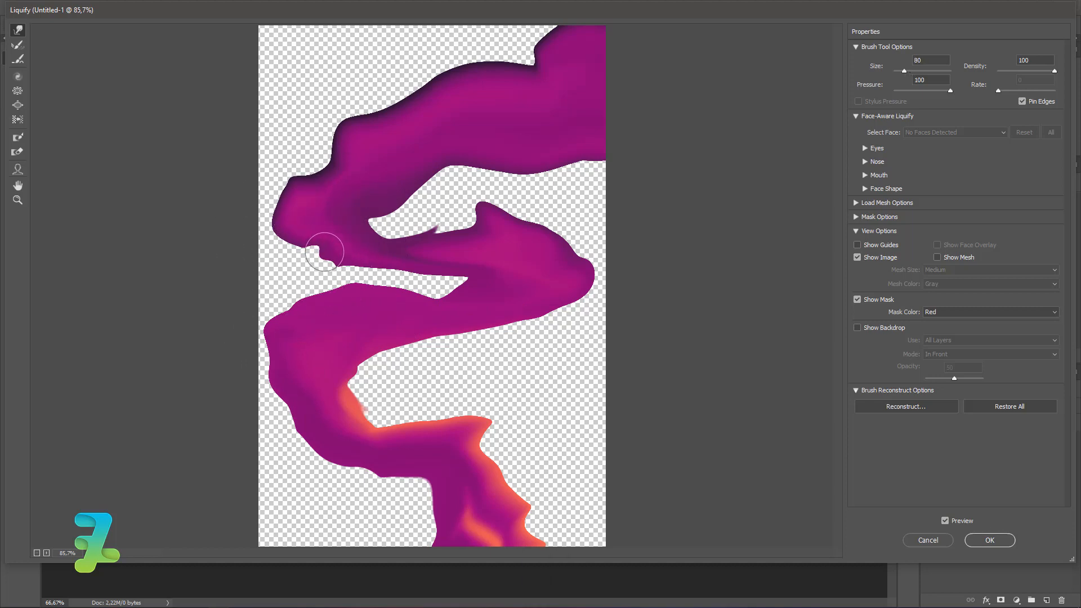
click(989, 540)
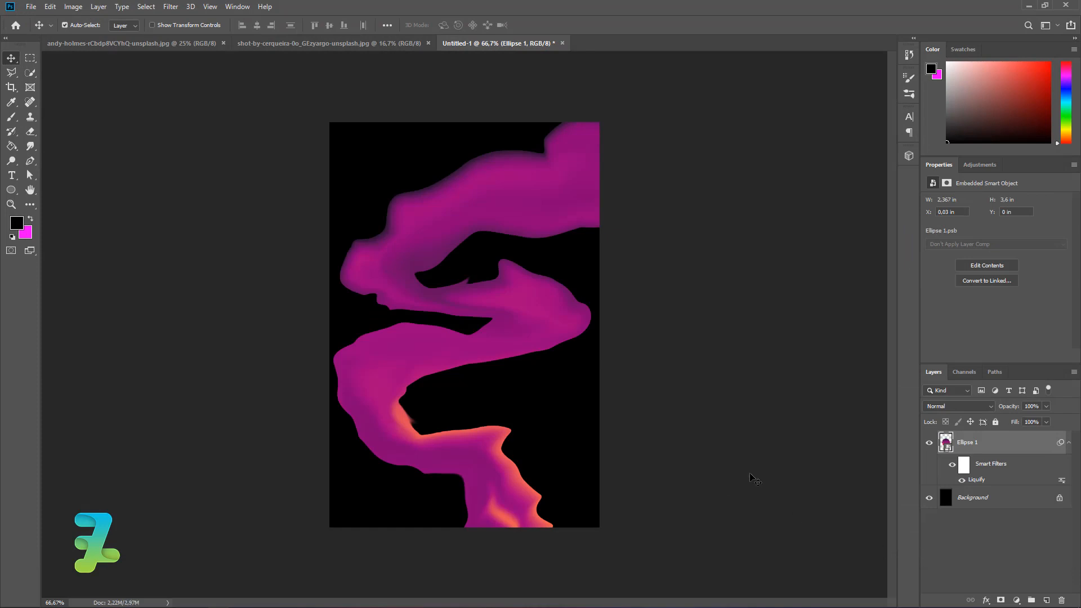
Add a new layer above Ellipse 1 and clip it to that shape as a clipping mask
click(1047, 599)
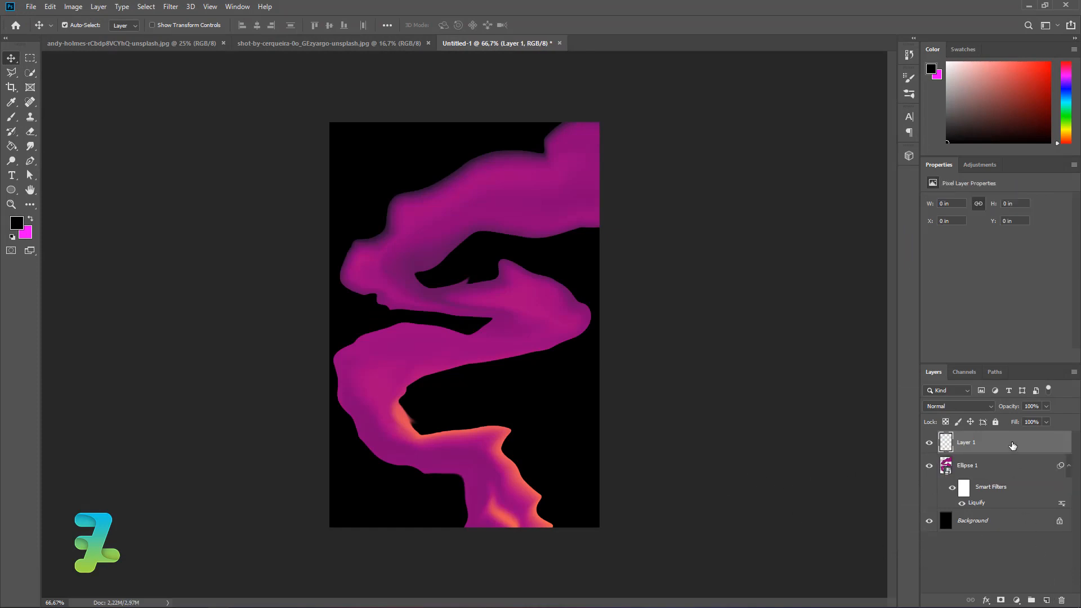
right_click(1011, 444)
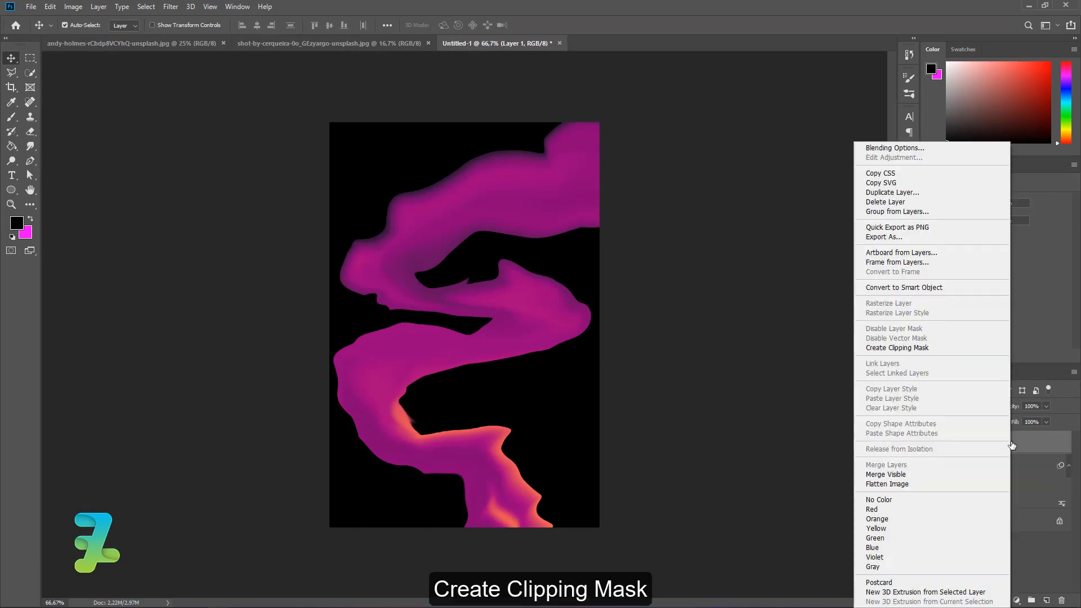
click(922, 347)
Set the foreground color to coral #e44f57 by sampling the orange edge of the ribbon's lower part
click(16, 223)
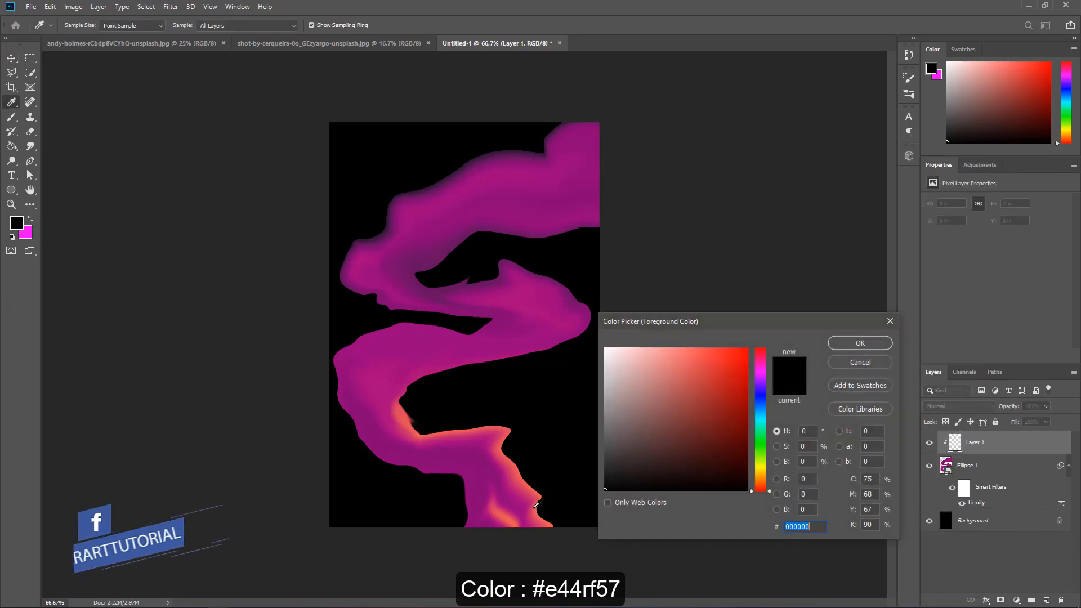
click(542, 490)
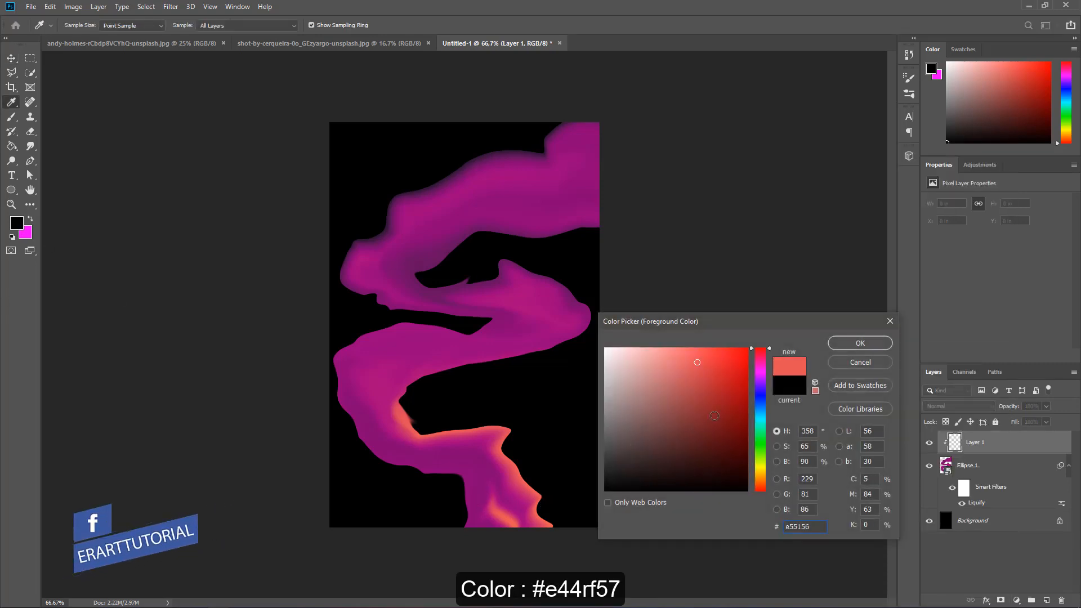
click(502, 440)
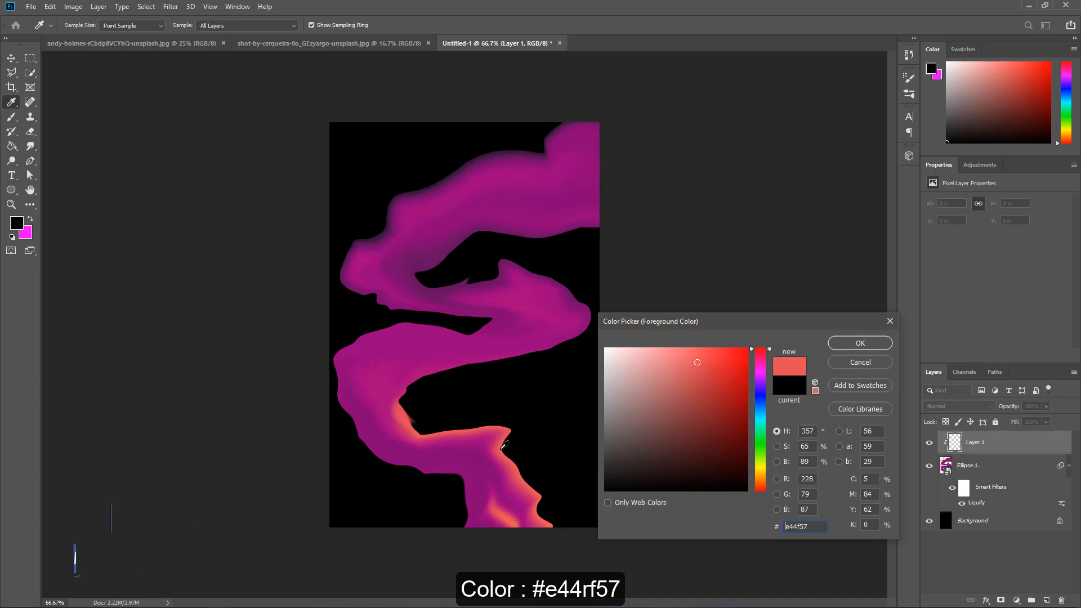
click(856, 343)
Paint soft coral brush strokes on the clipped layer along the inner edge of the ribbon's lower bend
click(15, 118)
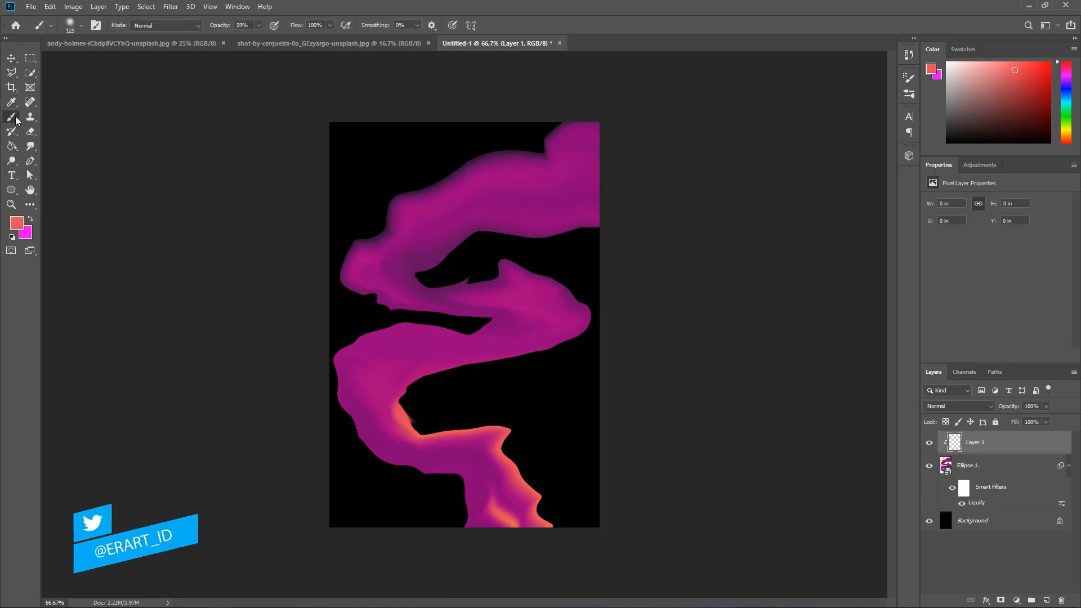
key(bracketright)
key(bracketright)
key(bracketright)
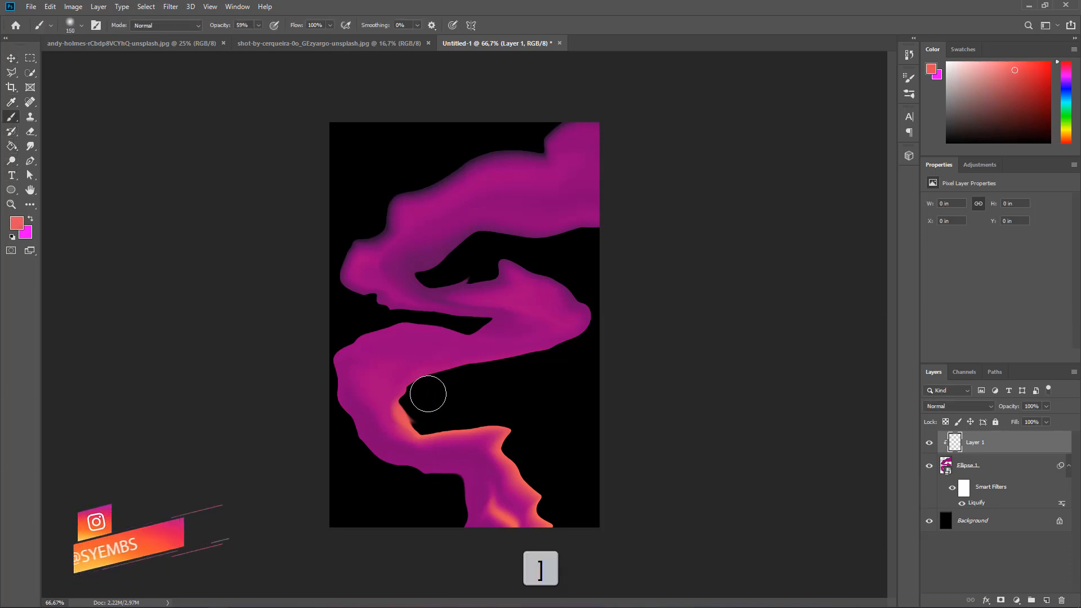
mouse_move(422, 397)
mouse_down()
mouse_move(415, 403)
mouse_move(535, 369)
mouse_move(468, 393)
mouse_up()
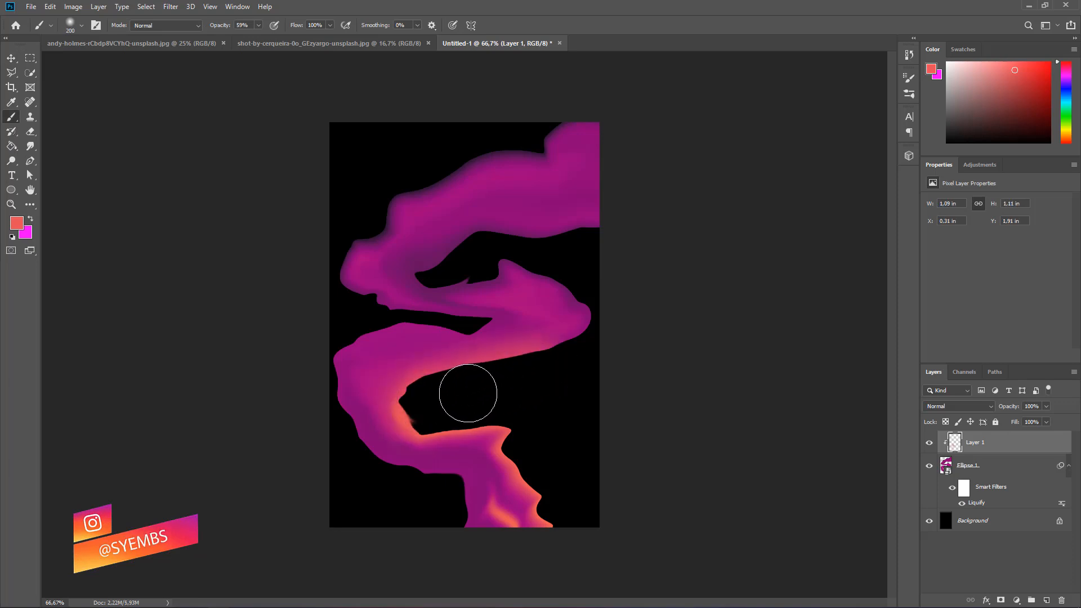
mouse_move(553, 369)
mouse_down()
mouse_move(593, 338)
mouse_move(515, 388)
mouse_up()
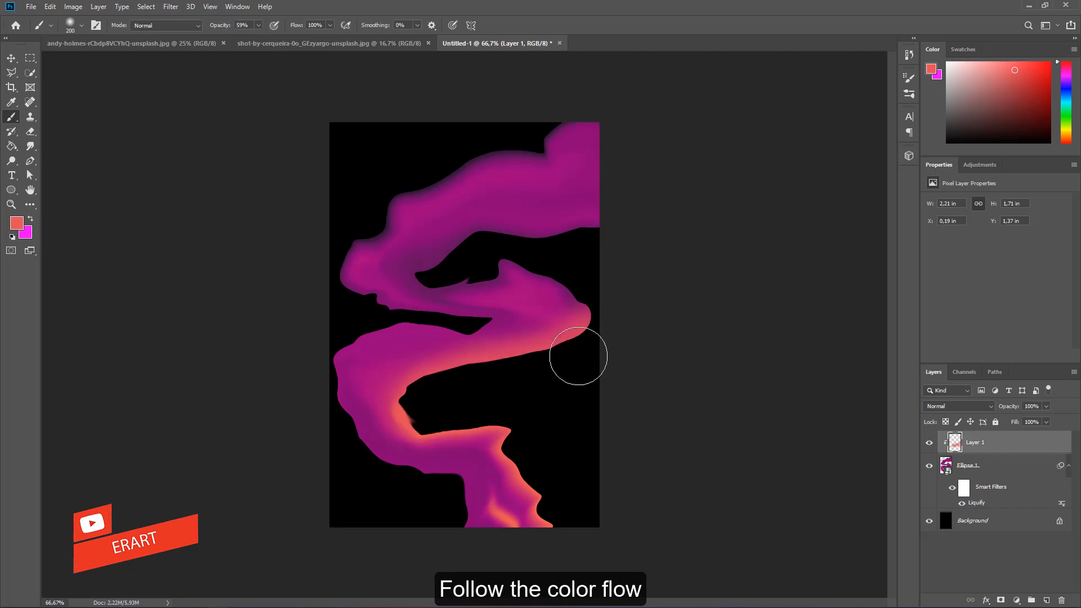
Paint coral along the upper band's lower edge and around the inside of its bend, reducing the brush size
drag(596, 244, 529, 232)
key(bracketleft)
key(bracketleft)
key(bracketleft)
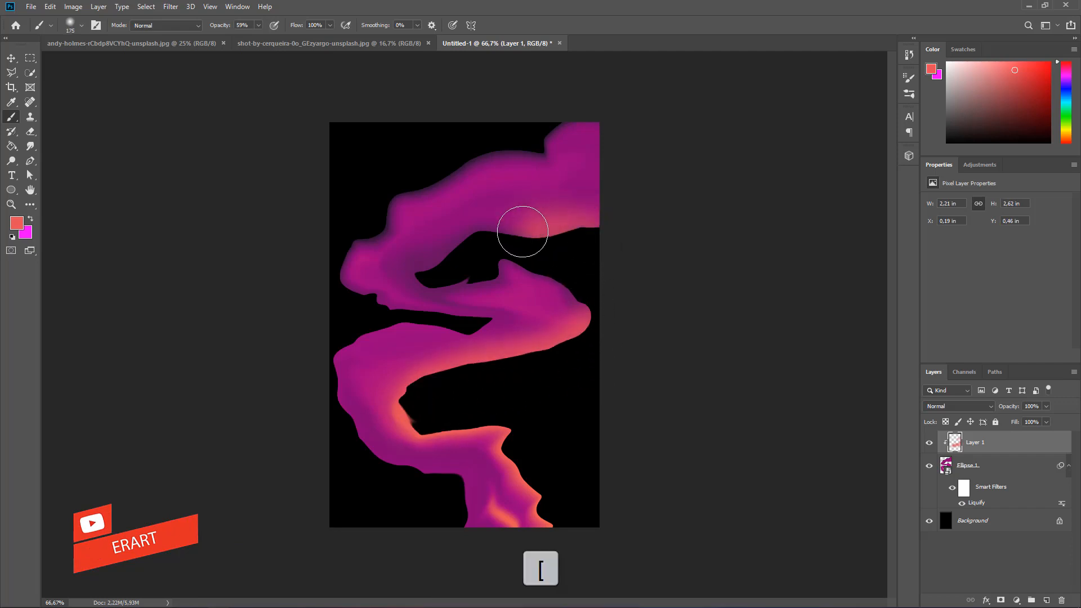
key(bracketleft)
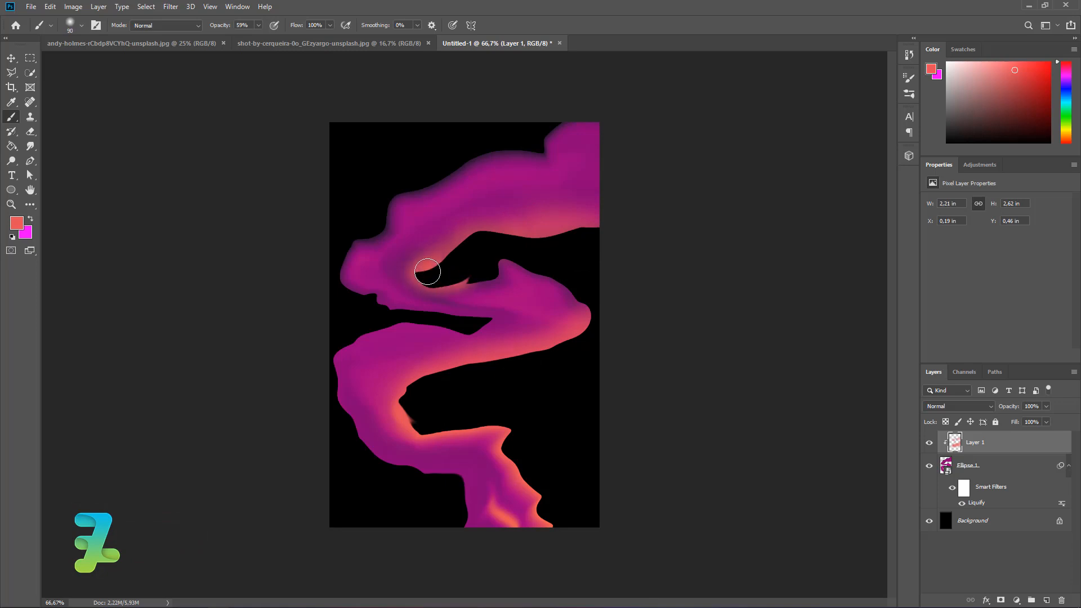
drag(453, 256, 397, 272)
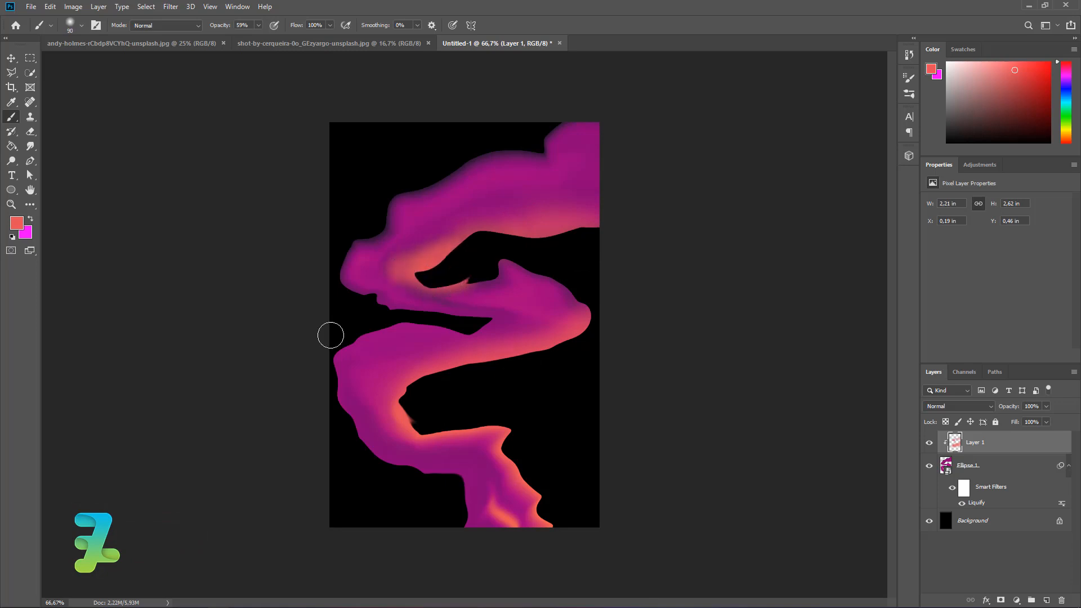
Set the foreground color to dark purple #270768
click(16, 223)
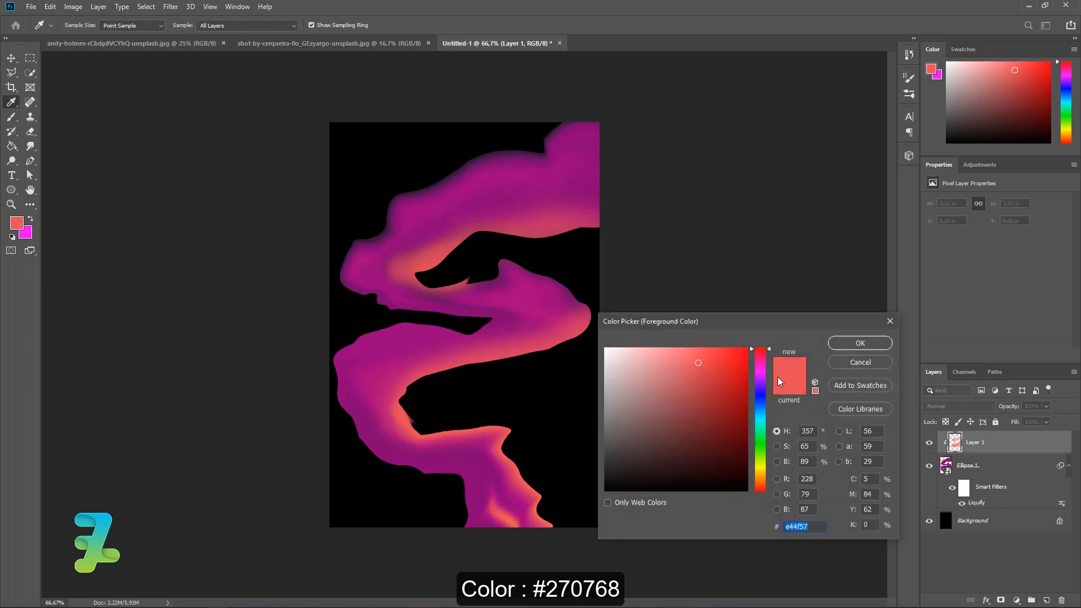
click(760, 387)
drag(738, 386, 737, 421)
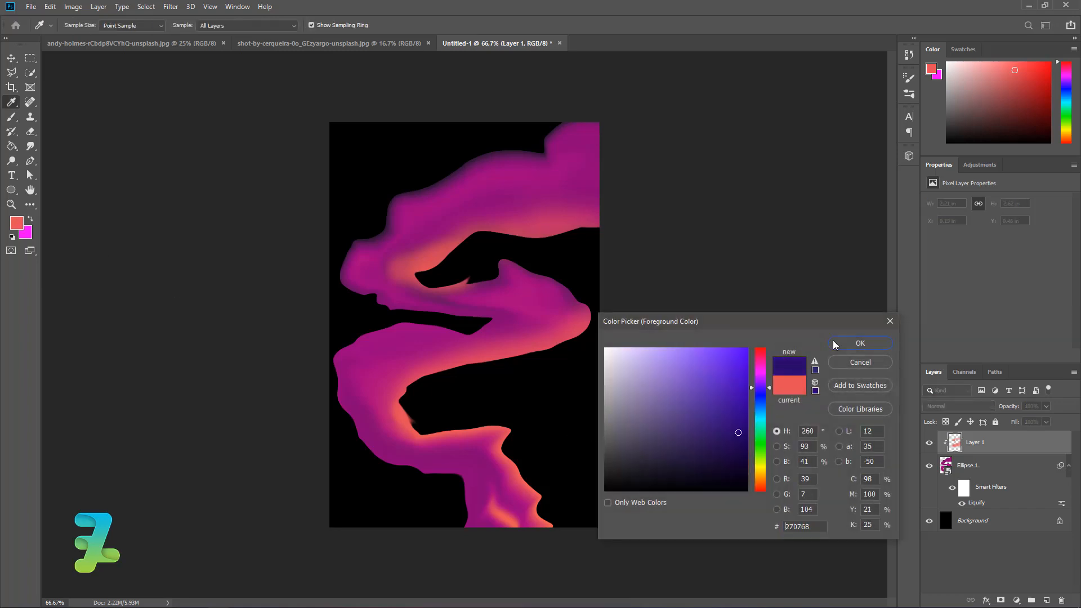
key(Return)
Paint dark purple along the upper band's outer edge and around its left bend with a large soft brush
key(bracketright)
key(bracketright)
key(bracketright)
key(bracketright)
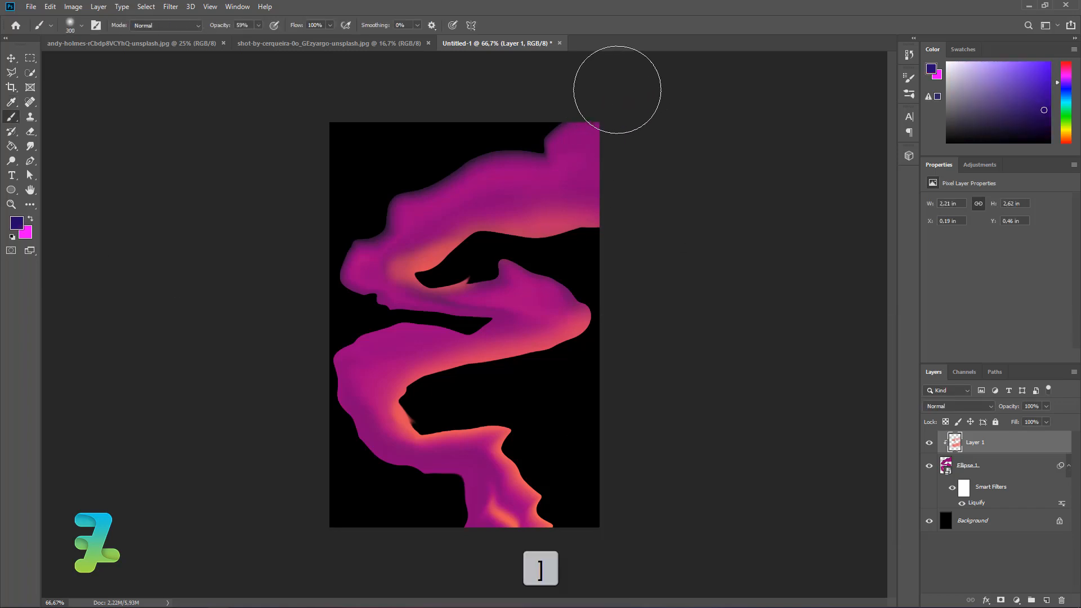
mouse_move(495, 126)
mouse_down()
mouse_move(376, 169)
mouse_move(388, 176)
mouse_move(309, 244)
mouse_up()
key(bracketleft)
key(bracketleft)
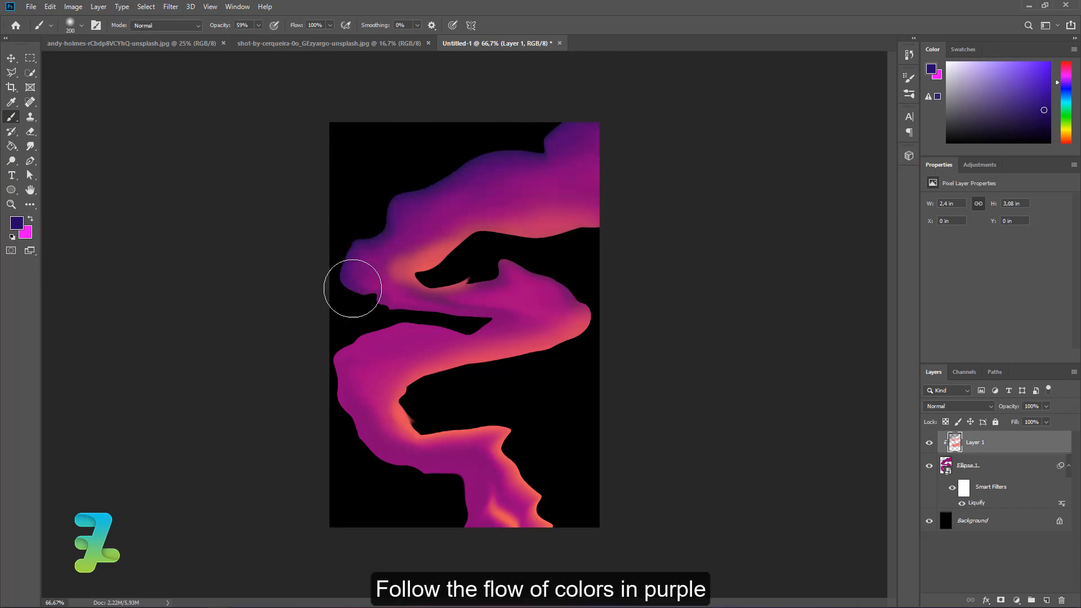
drag(352, 288, 375, 304)
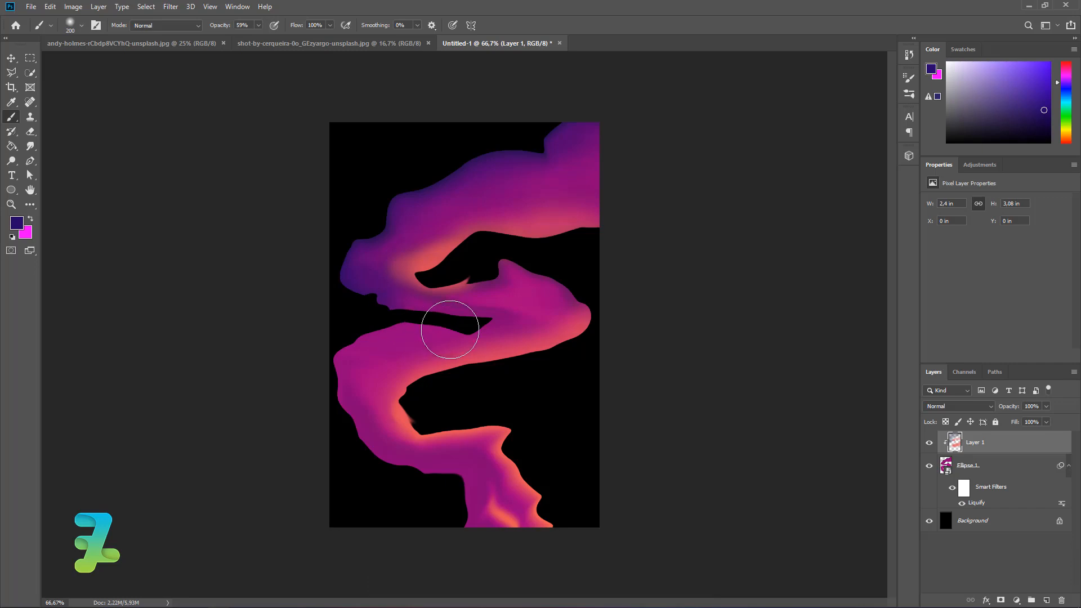
Paint dark purple along the top and outer left edges of the lower bend, down toward the ribbon's tail
key(bracketleft)
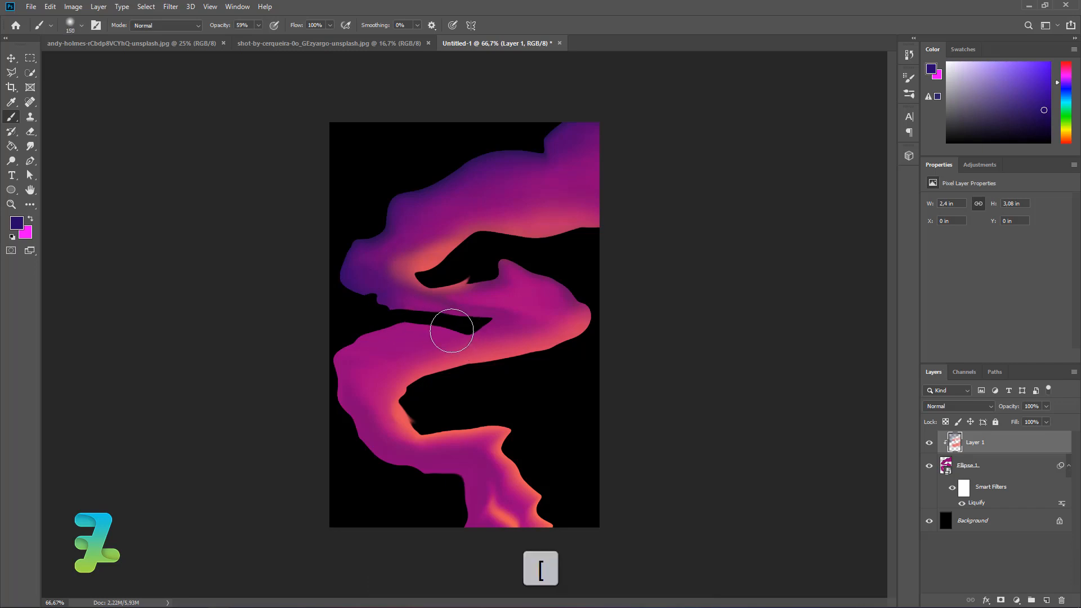
mouse_move(438, 324)
mouse_down()
mouse_move(370, 324)
mouse_move(316, 358)
mouse_up()
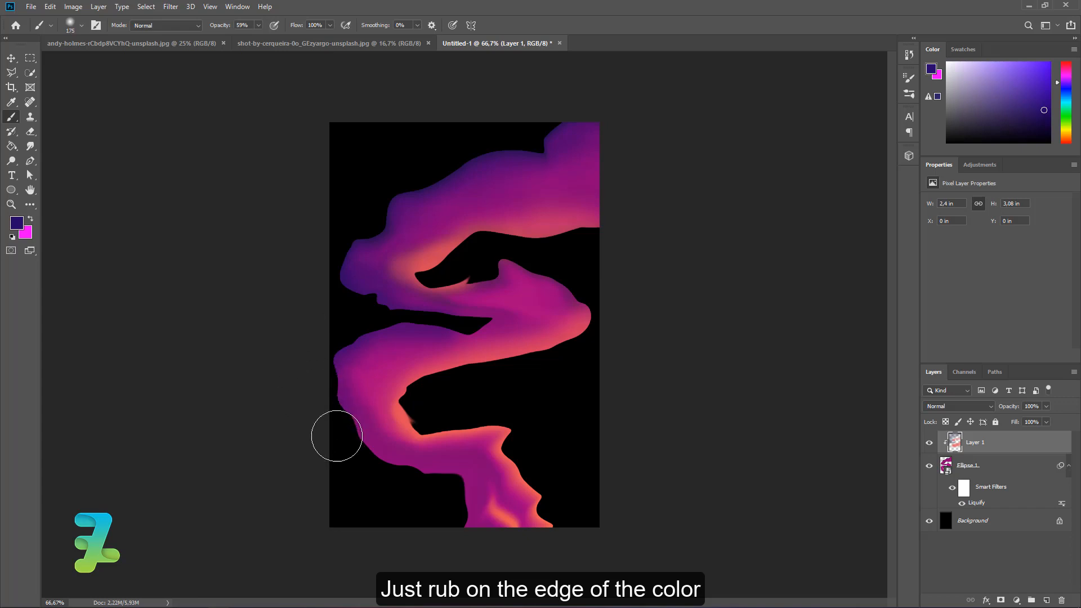
drag(407, 483, 434, 492)
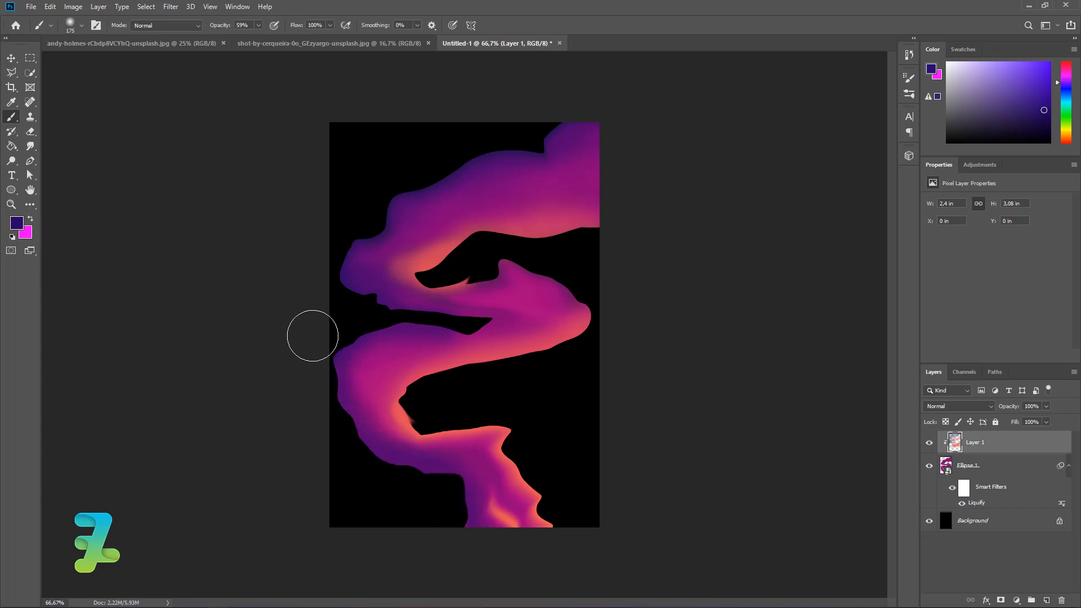
Merge the painted layer with the Ellipse 1 ribbon layer and open the merged layer in the Liquify filter
shift+click(1001, 469)
key(ctrl+e)
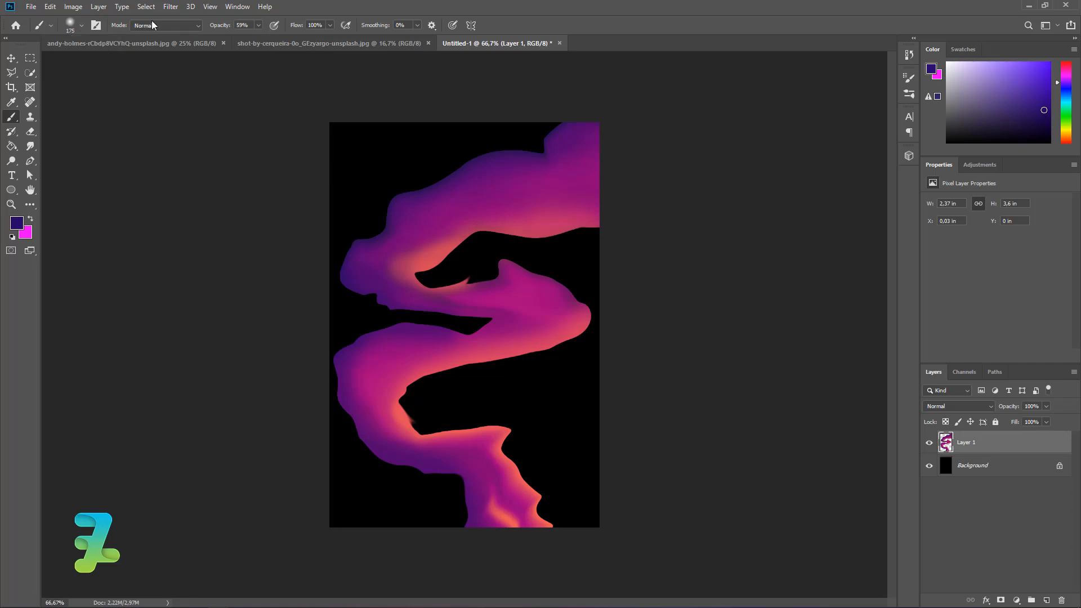
click(171, 6)
click(225, 99)
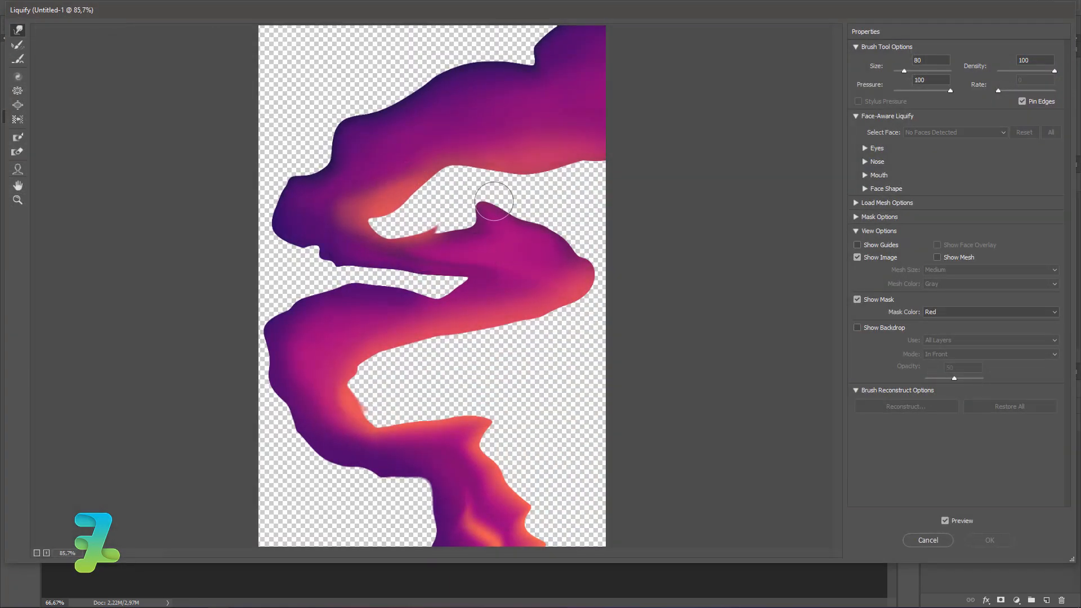
Smear the colors inside the upper band and around its left bend, using warp brush sizes from 50 up to 100
key(bracketright)
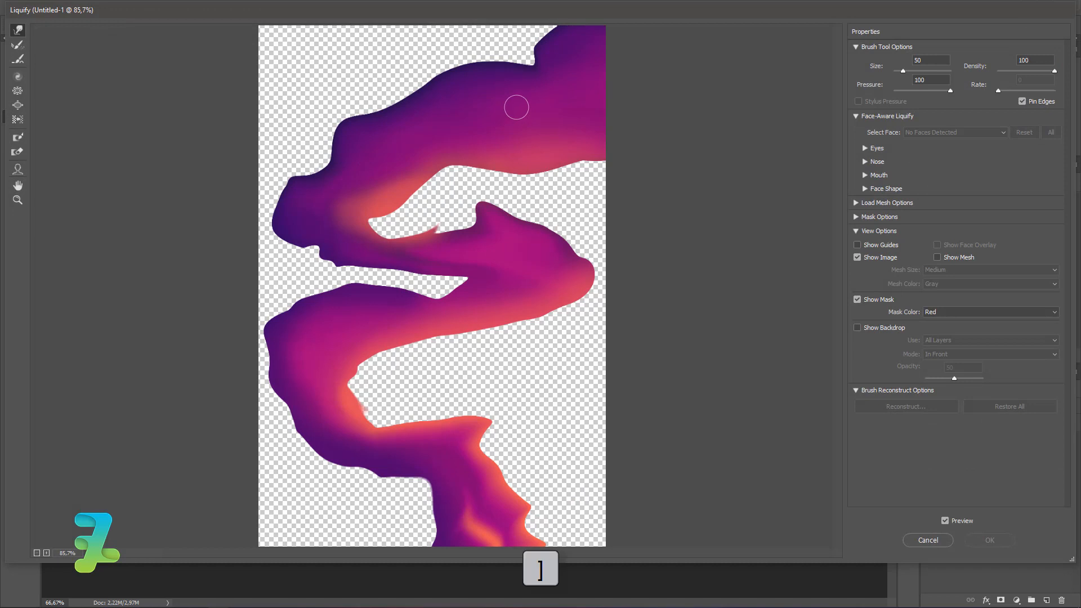
mouse_move(563, 108)
mouse_down()
mouse_move(545, 121)
mouse_move(561, 121)
mouse_move(444, 128)
mouse_move(513, 114)
mouse_move(472, 125)
mouse_move(452, 114)
mouse_move(489, 130)
mouse_move(441, 139)
mouse_up()
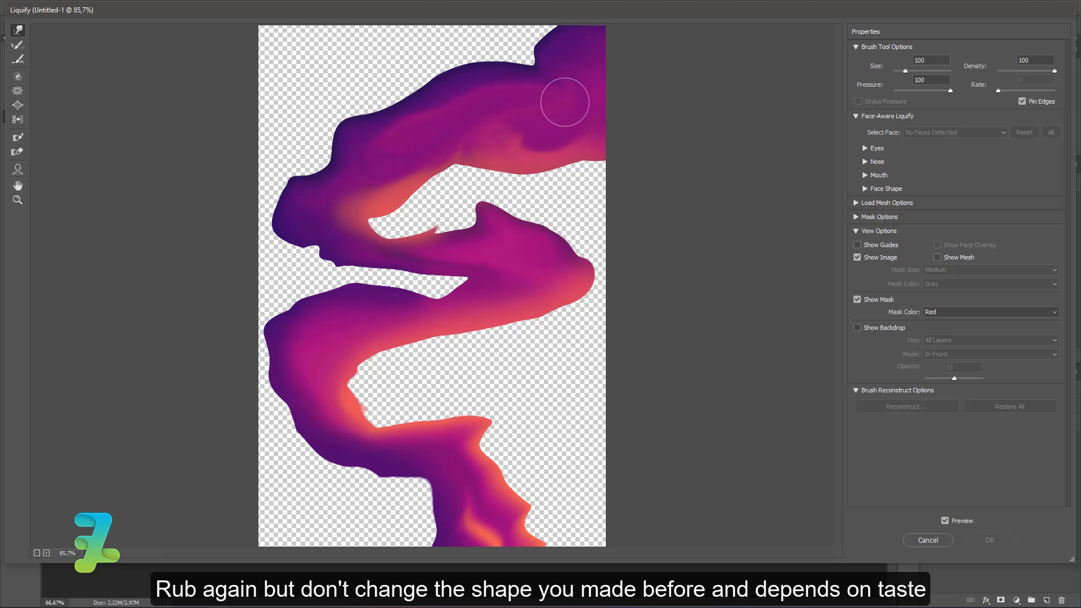
mouse_move(565, 101)
mouse_down()
mouse_move(504, 138)
mouse_move(559, 119)
mouse_move(580, 71)
mouse_move(538, 124)
mouse_move(569, 113)
mouse_move(487, 107)
mouse_move(502, 111)
mouse_move(315, 207)
mouse_move(344, 214)
mouse_move(391, 143)
mouse_move(357, 185)
mouse_move(344, 185)
mouse_move(363, 143)
mouse_move(330, 155)
mouse_up()
mouse_move(346, 233)
mouse_down()
mouse_move(366, 232)
mouse_move(355, 226)
mouse_move(373, 241)
mouse_up()
Swirl the magenta and coral inside the middle band's right bend, starting with a warp brush of size 70
key(bracketleft)
key(bracketleft)
key(bracketleft)
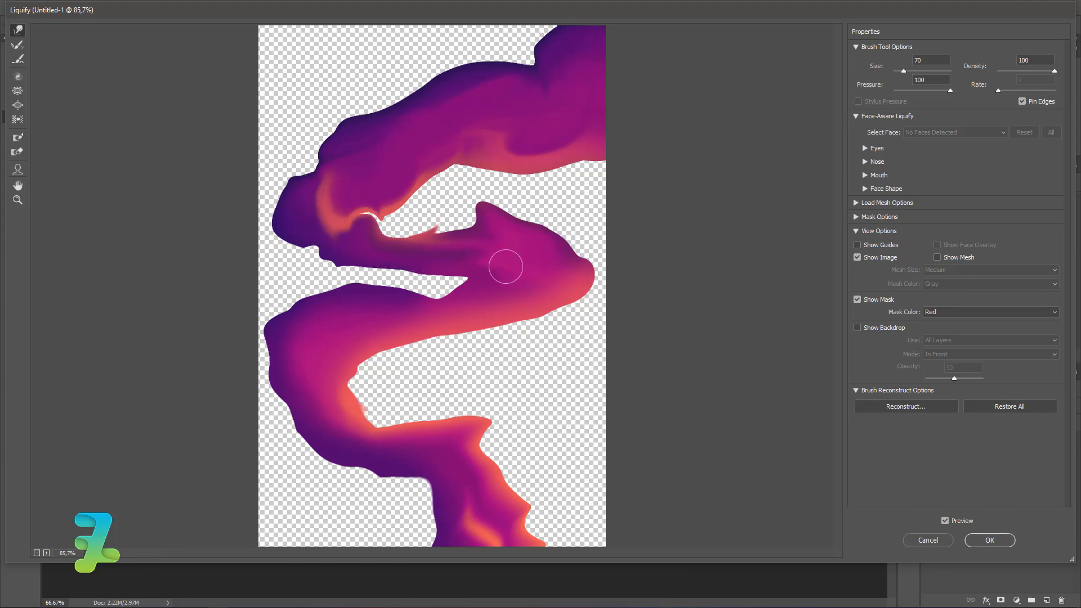
mouse_move(523, 264)
mouse_down()
mouse_move(557, 273)
mouse_move(504, 288)
mouse_up()
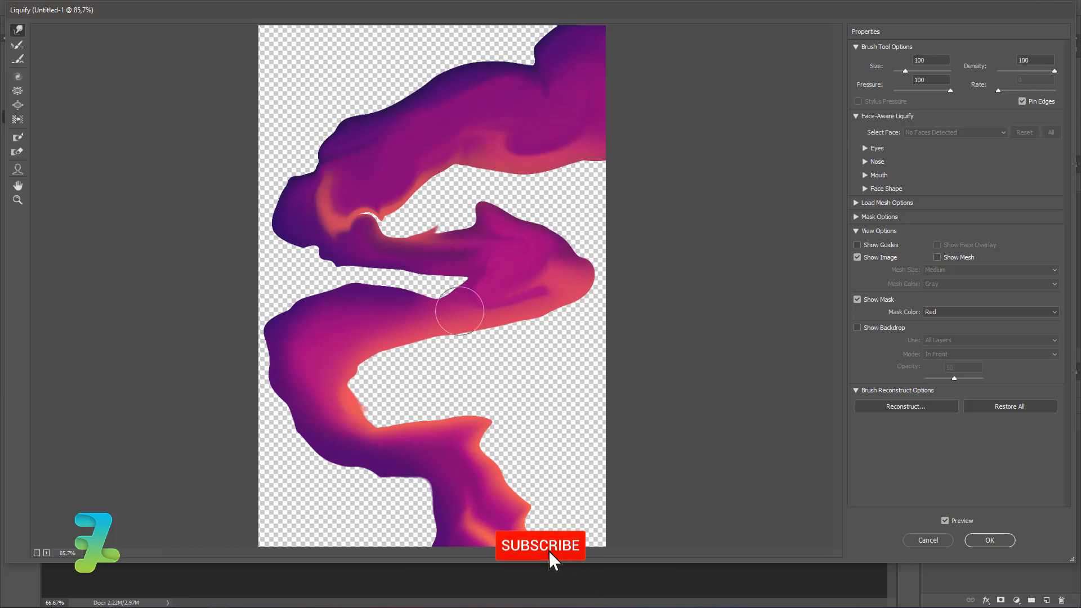
Smear the colors through the lower left bend and down the tail, reducing the warp brush to size 60
key(bracketleft)
key(bracketleft)
key(bracketleft)
key(bracketleft)
key(bracketleft)
key(bracketright)
key(bracketright)
mouse_move(373, 310)
mouse_down()
mouse_move(349, 322)
mouse_move(344, 345)
mouse_move(348, 316)
mouse_move(304, 352)
mouse_move(336, 320)
mouse_move(320, 408)
mouse_move(317, 381)
mouse_move(342, 432)
mouse_move(327, 422)
mouse_move(312, 340)
mouse_move(339, 411)
mouse_up()
key(bracketleft)
key(bracketleft)
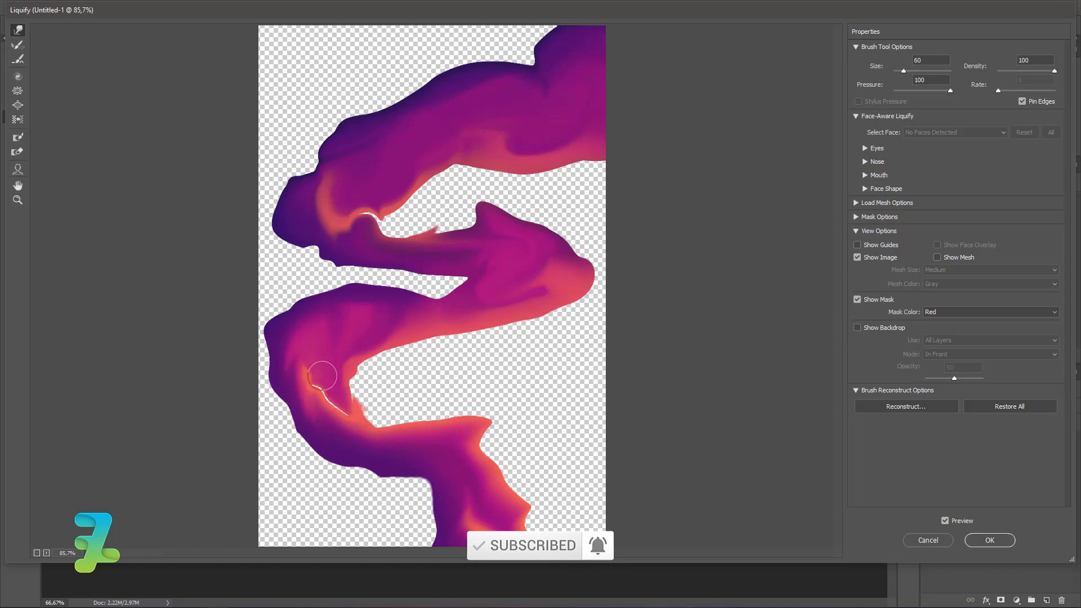
drag(364, 408, 361, 438)
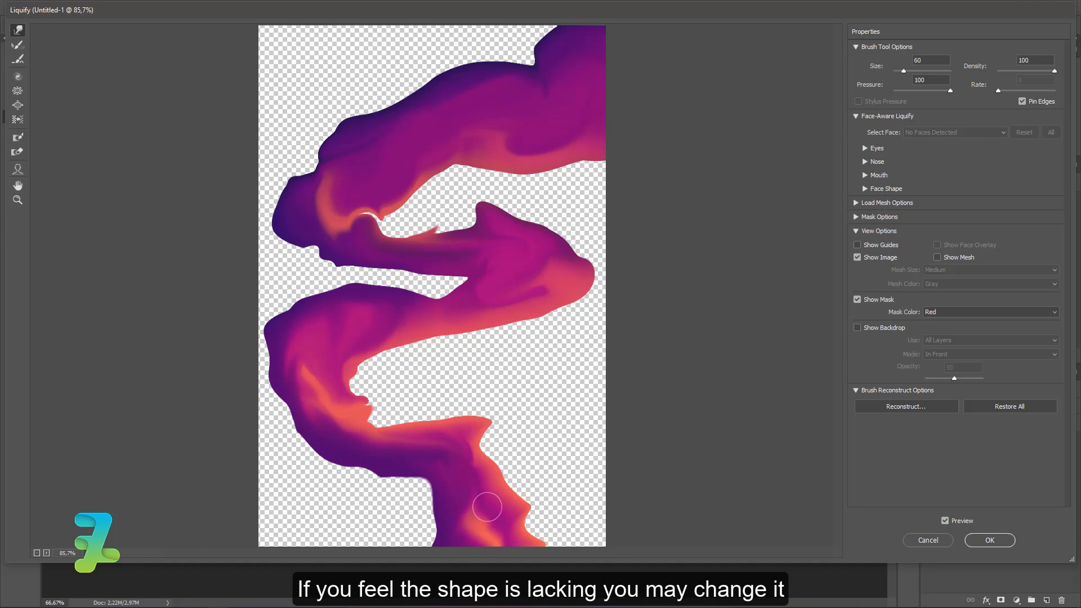
drag(486, 507, 459, 448)
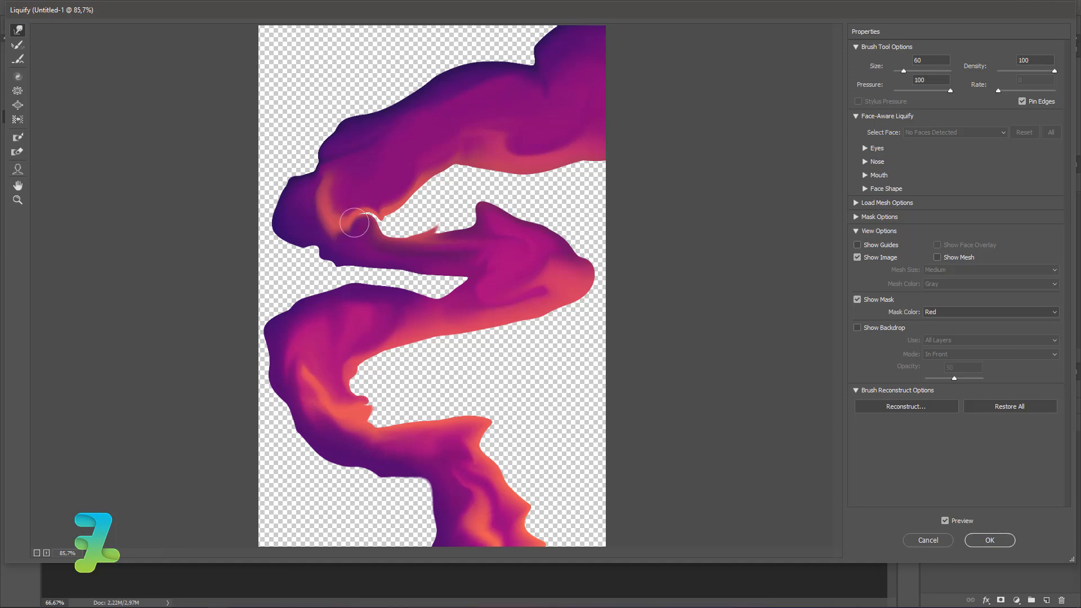
Enlarge the warp brush and push the tail's jagged right side outward and its upper edge upward into a rounded bend
key(bracketright)
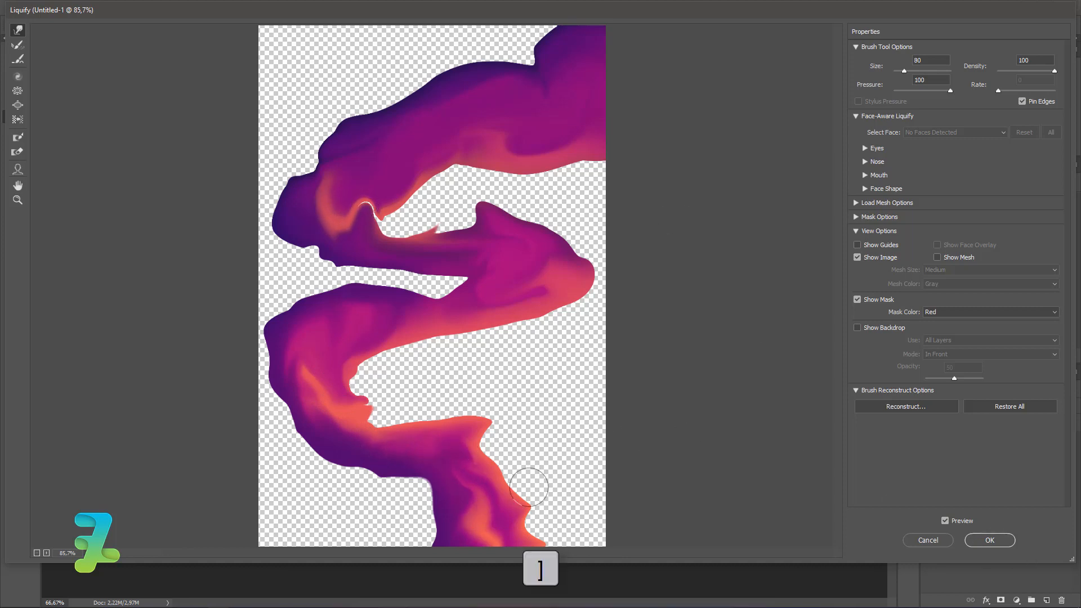
key(bracketright)
key(bracketright)
key(bracketright)
key(bracketright)
mouse_move(504, 475)
mouse_down()
mouse_move(534, 520)
mouse_move(499, 471)
mouse_move(525, 451)
mouse_move(533, 415)
mouse_move(487, 423)
mouse_move(495, 394)
mouse_up()
key(bracketleft)
key(bracketleft)
key(bracketleft)
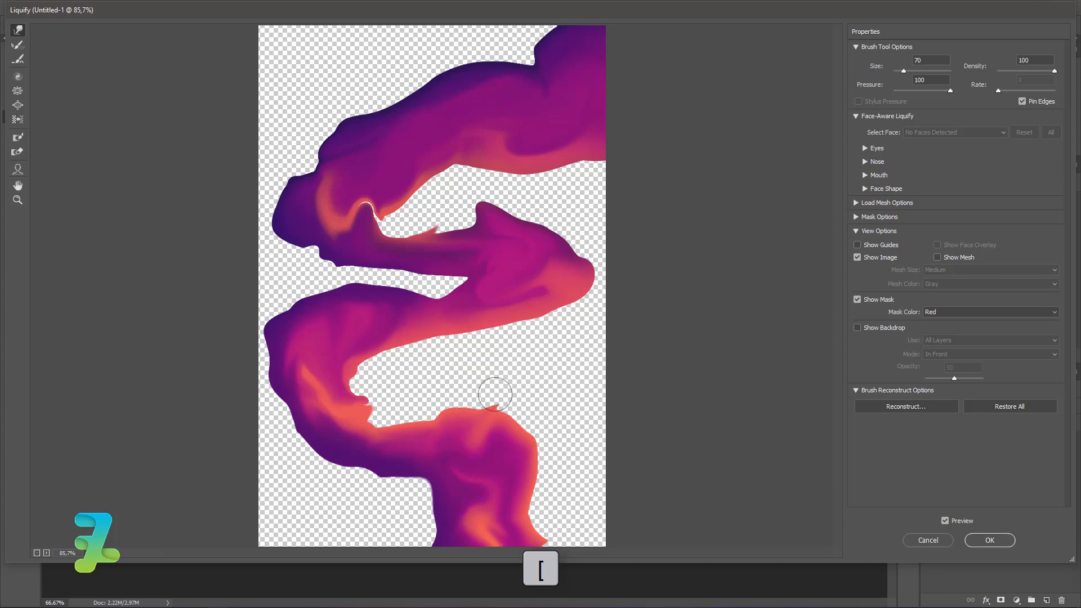
Narrow the ribbon's tail by pushing both its edges inward with a size 250 warp brush, and apply the Liquify edit
key(bracketright)
key(bracketright)
key(bracketright)
key(bracketright)
key(bracketright)
key(bracketright)
key(bracketright)
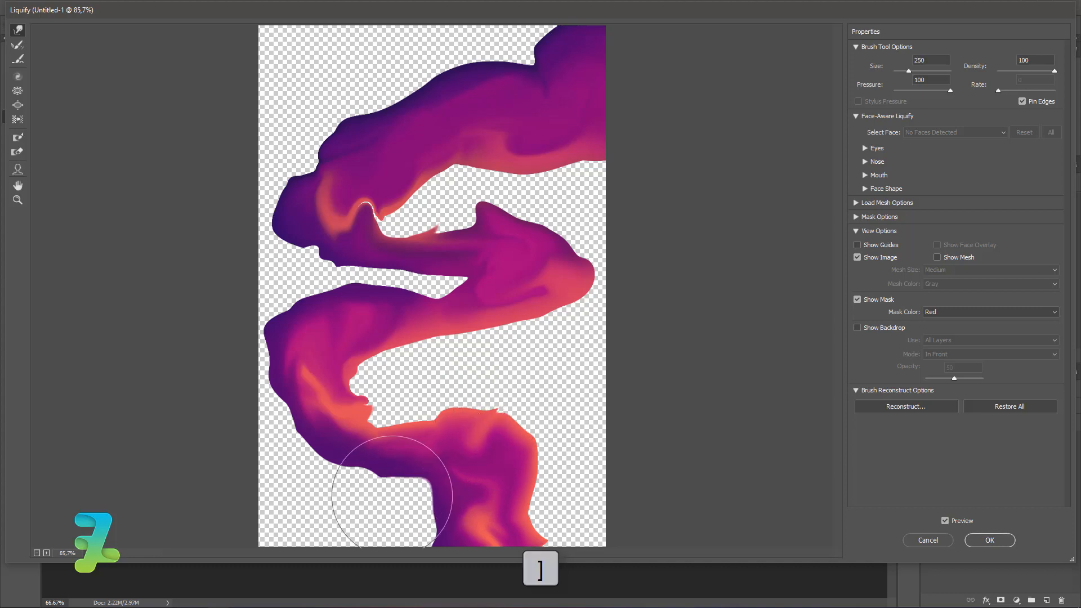
mouse_move(398, 507)
mouse_down()
mouse_move(434, 512)
mouse_move(467, 546)
mouse_up()
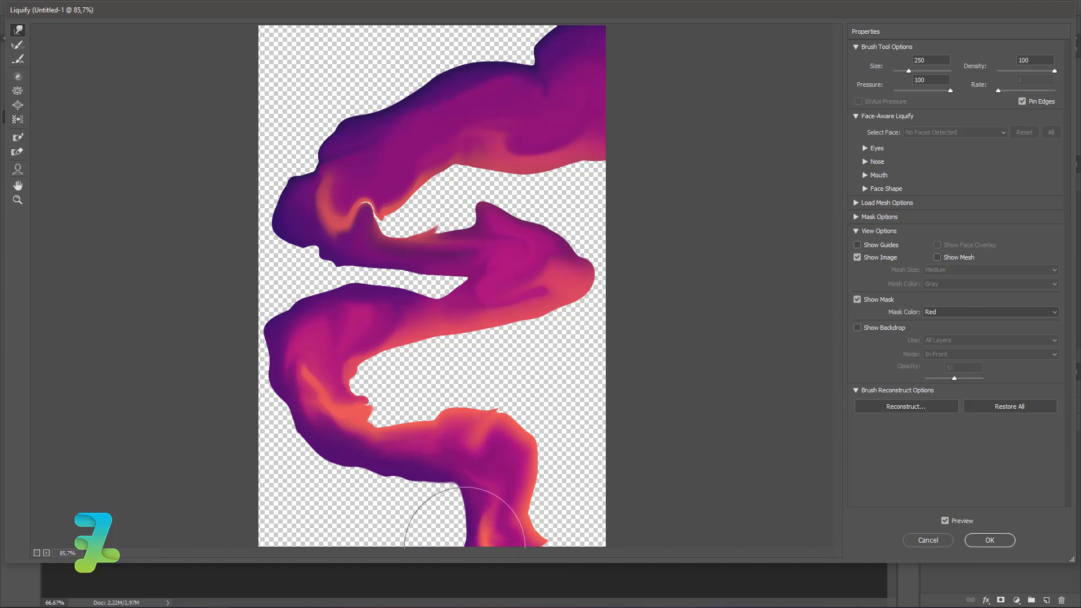
drag(542, 547, 532, 548)
drag(465, 547, 487, 550)
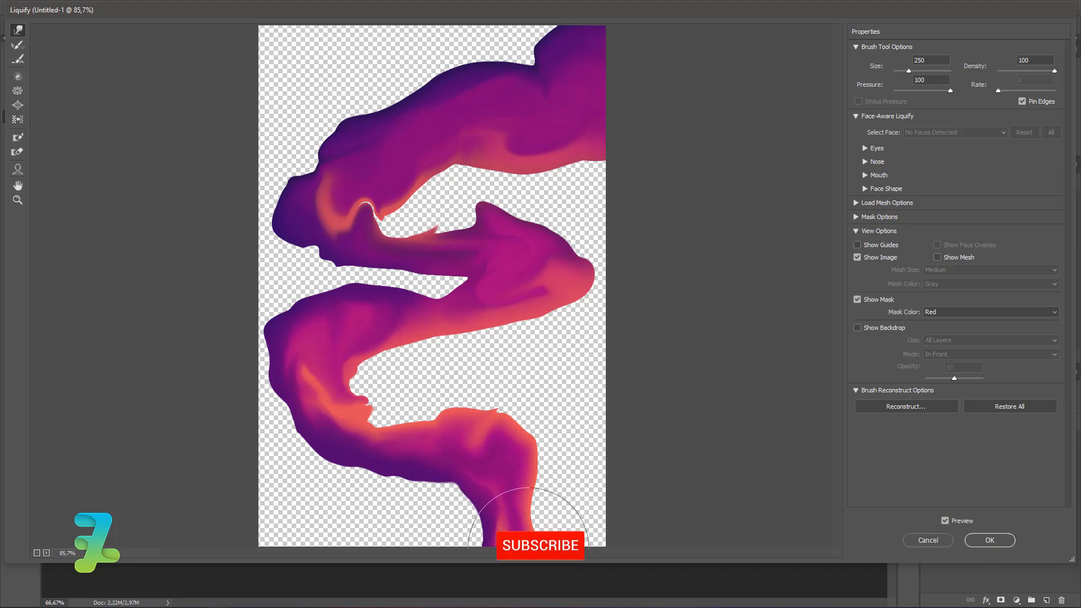
click(975, 534)
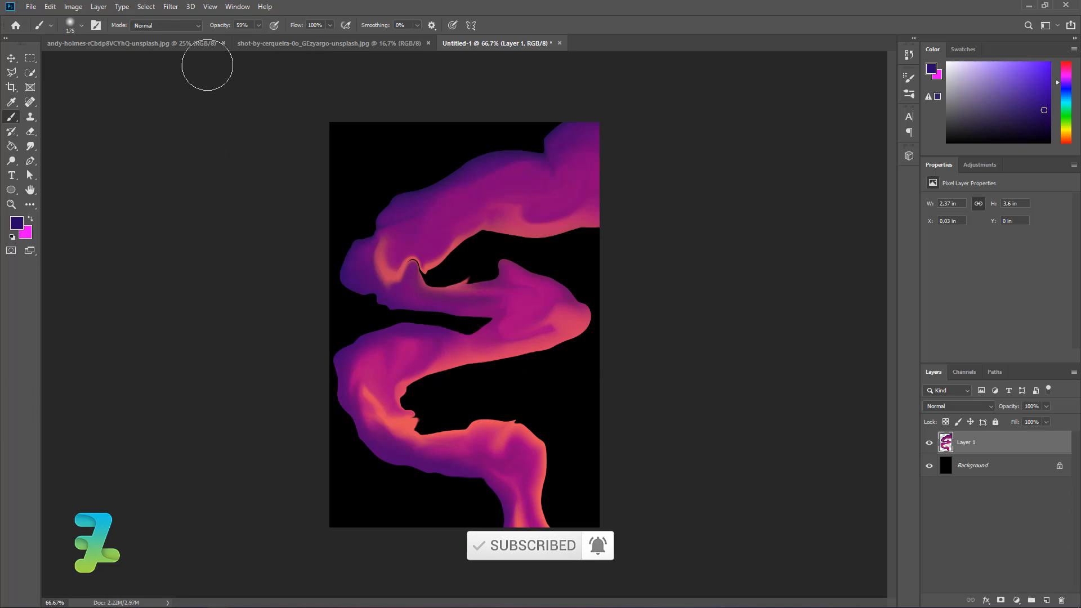
Float the galaxy photo in its own window, copy it into the poster as a new layer and close the photo
click(259, 43)
right_click(260, 45)
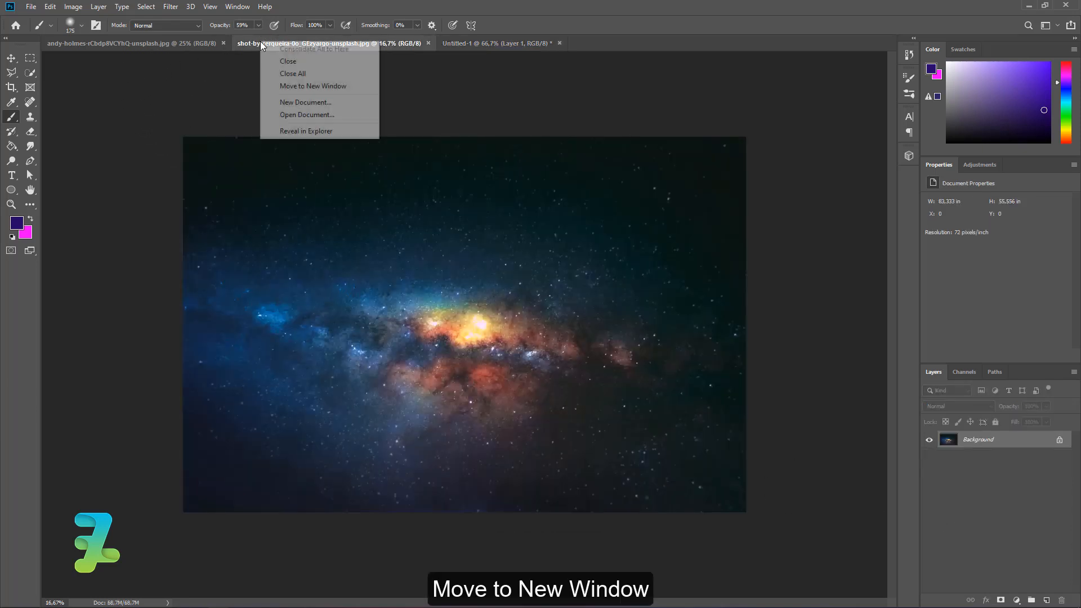
click(313, 85)
key(v)
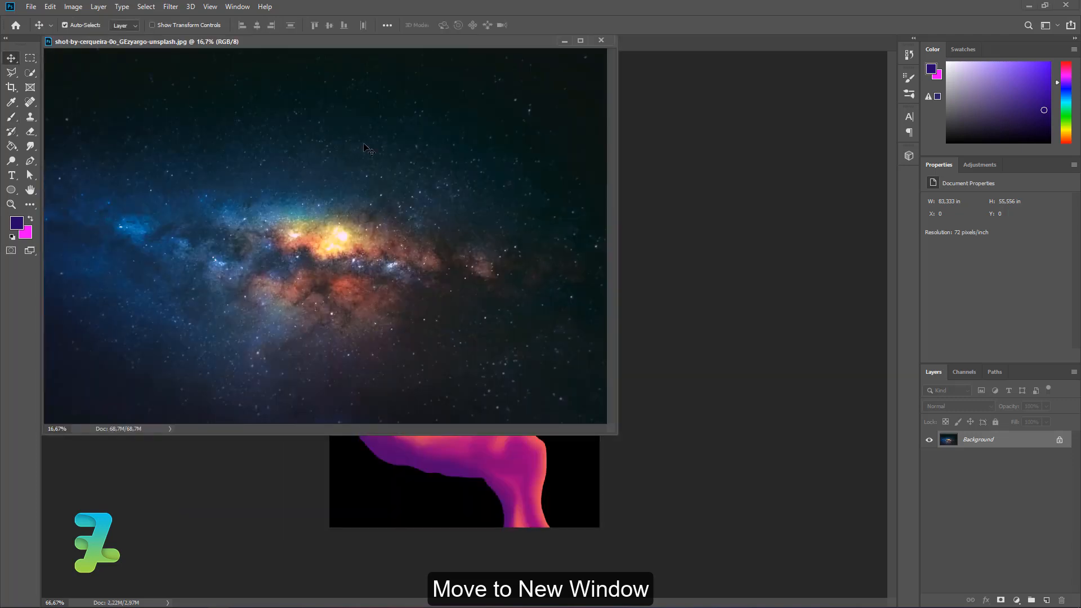
drag(366, 148, 471, 462)
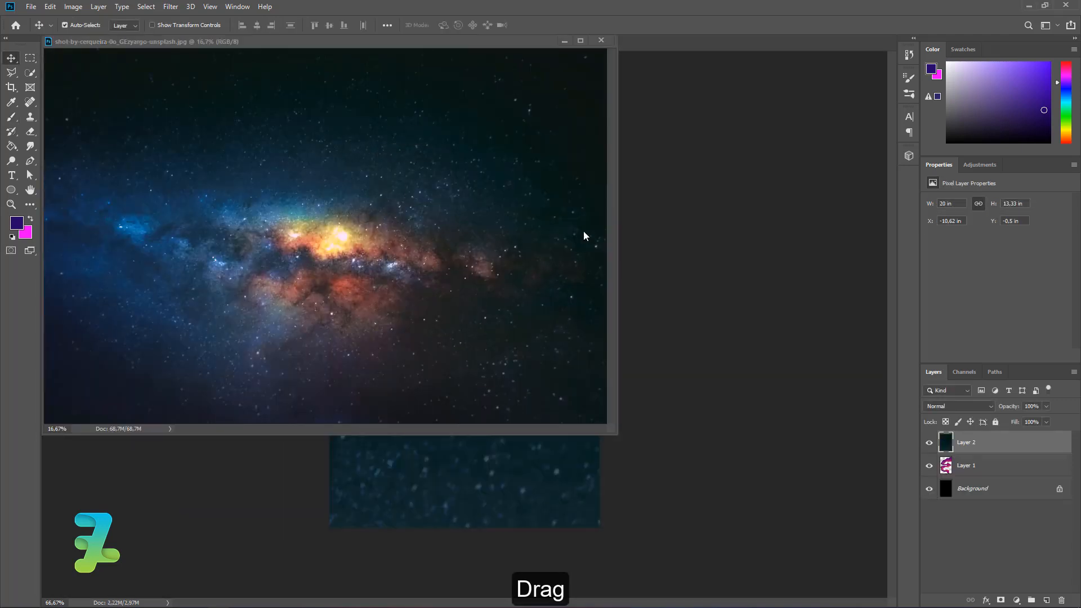
click(600, 41)
Clip the galaxy layer to the ribbon layer with a clipping mask
right_click(1011, 444)
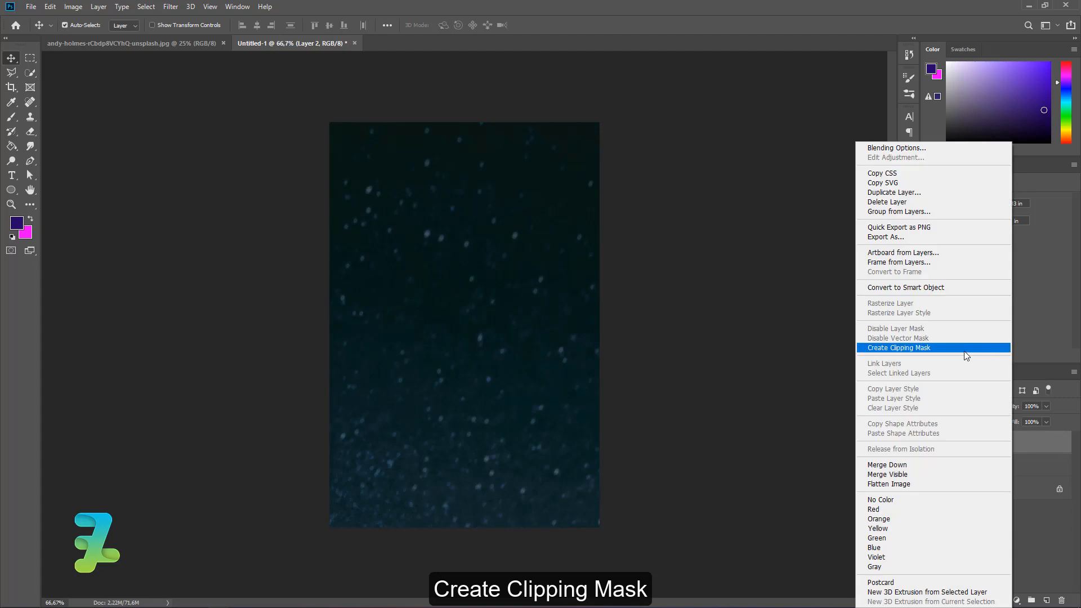
click(966, 349)
Scale the galaxy layer to about 33%, rotate it -90° and place it over the ribbon with Free Transform
key(ctrl+minus)
key(ctrl+minus)
key(ctrl+minus)
key(ctrl+minus)
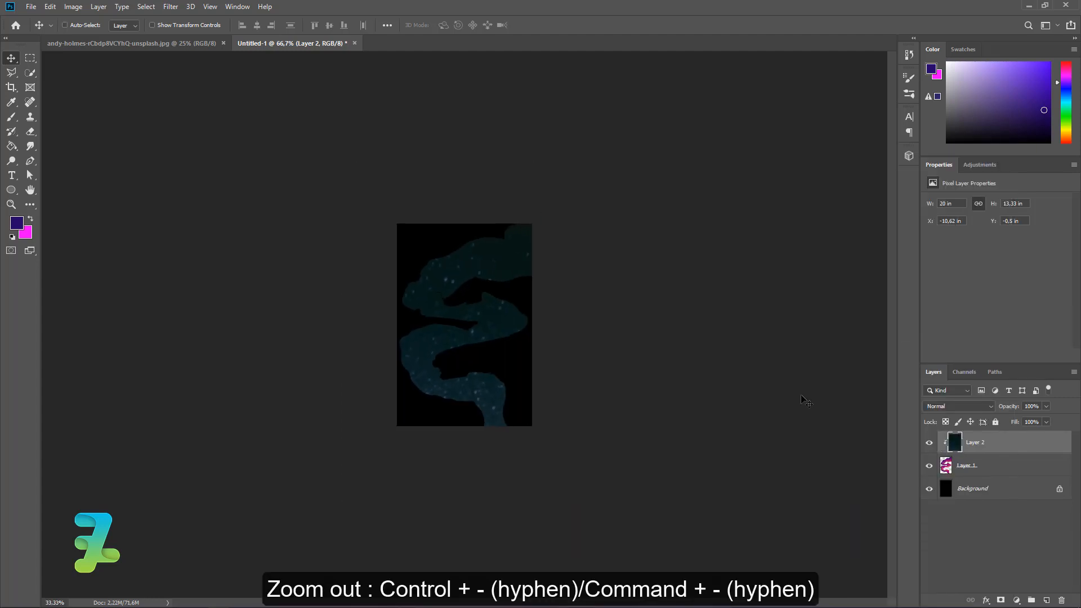
key(ctrl+t)
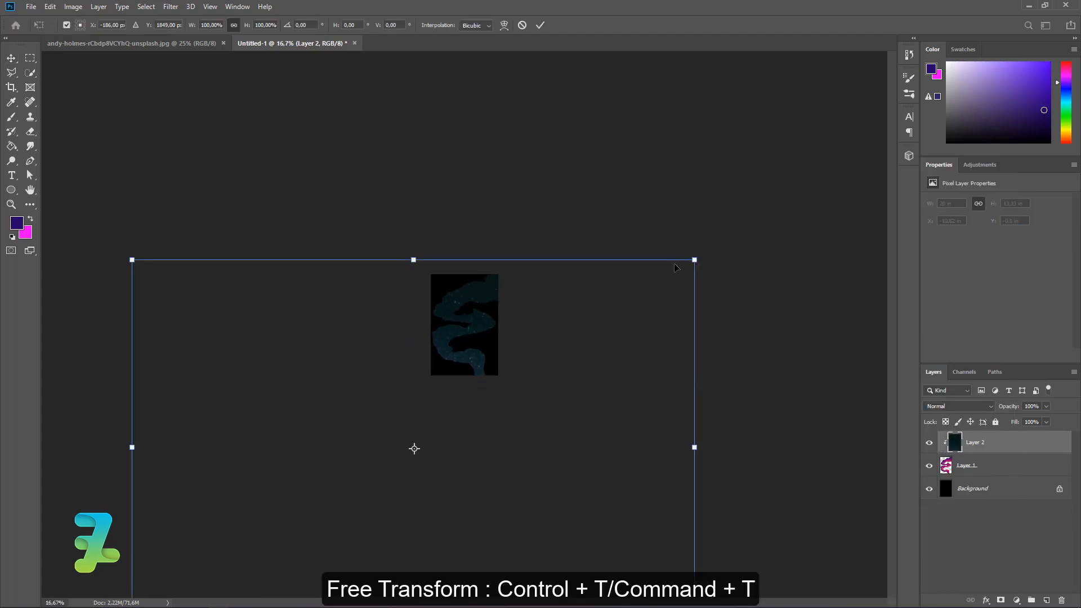
drag(695, 259, 504, 378)
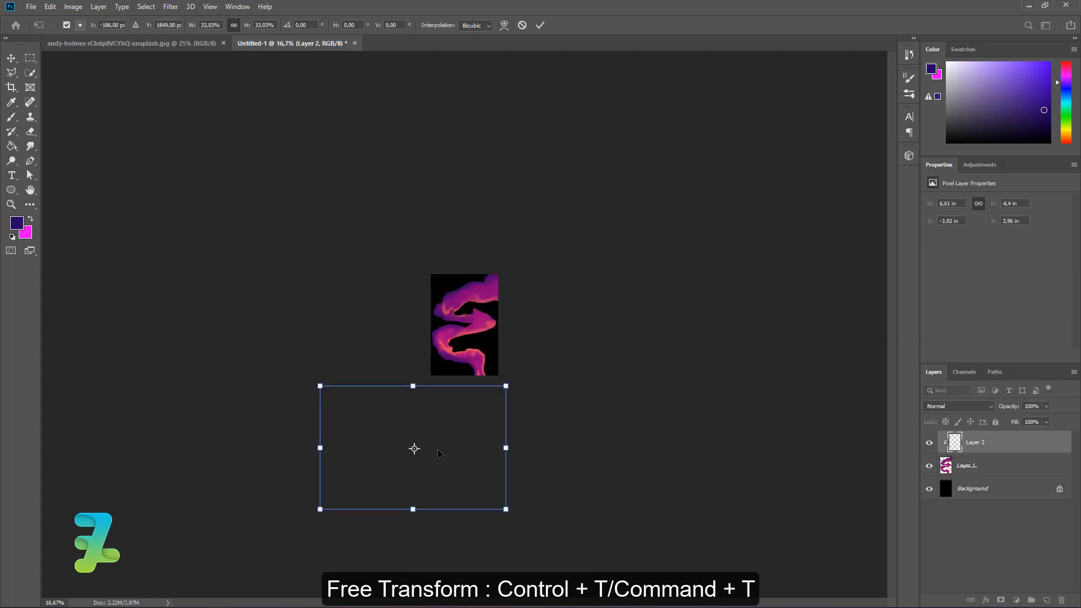
drag(433, 463, 484, 345)
drag(581, 387, 522, 212)
click(8, 58)
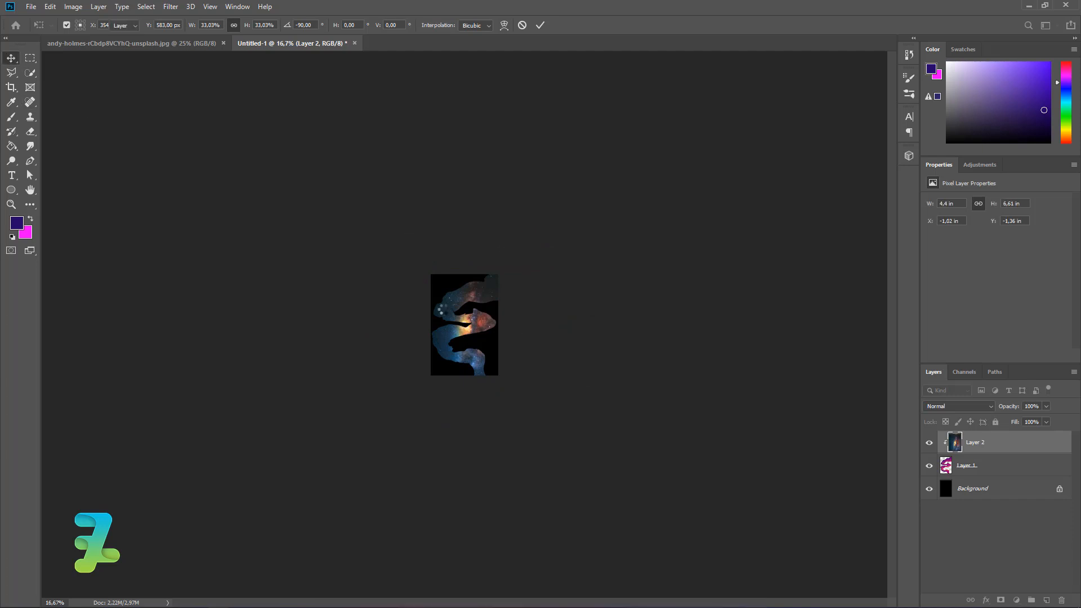
Set the galaxy layer's blend mode to Soft Light
key(ctrl+plus)
key(ctrl+plus)
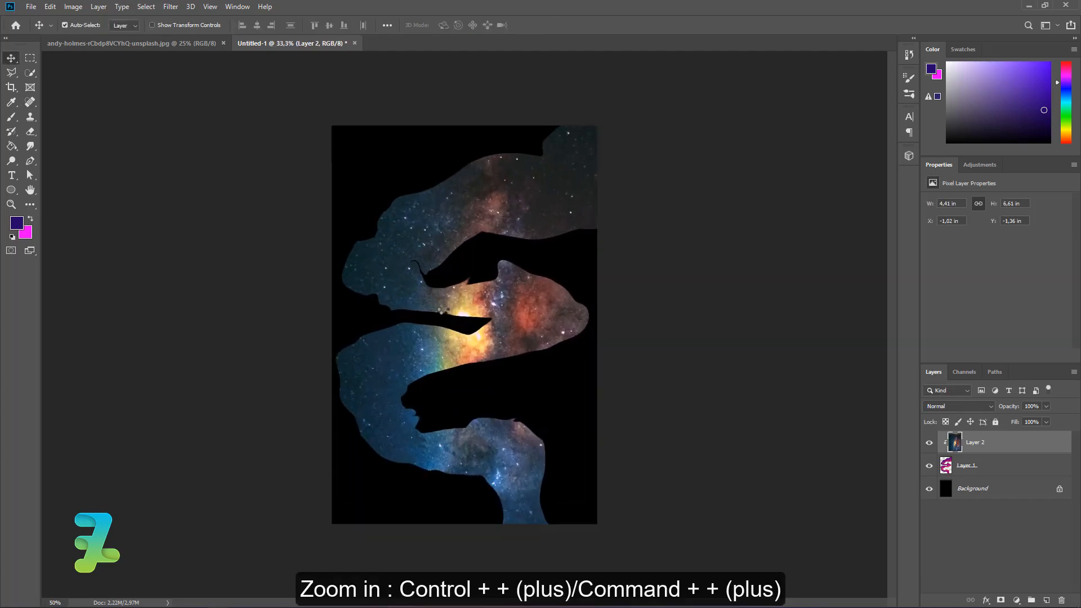
key(ctrl+plus)
click(947, 404)
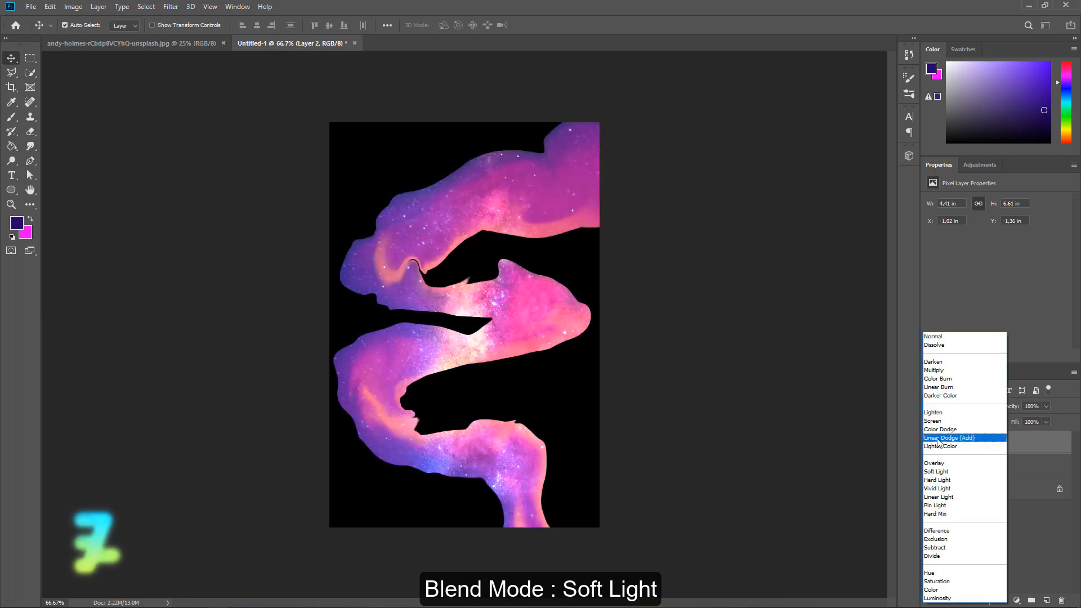
click(934, 471)
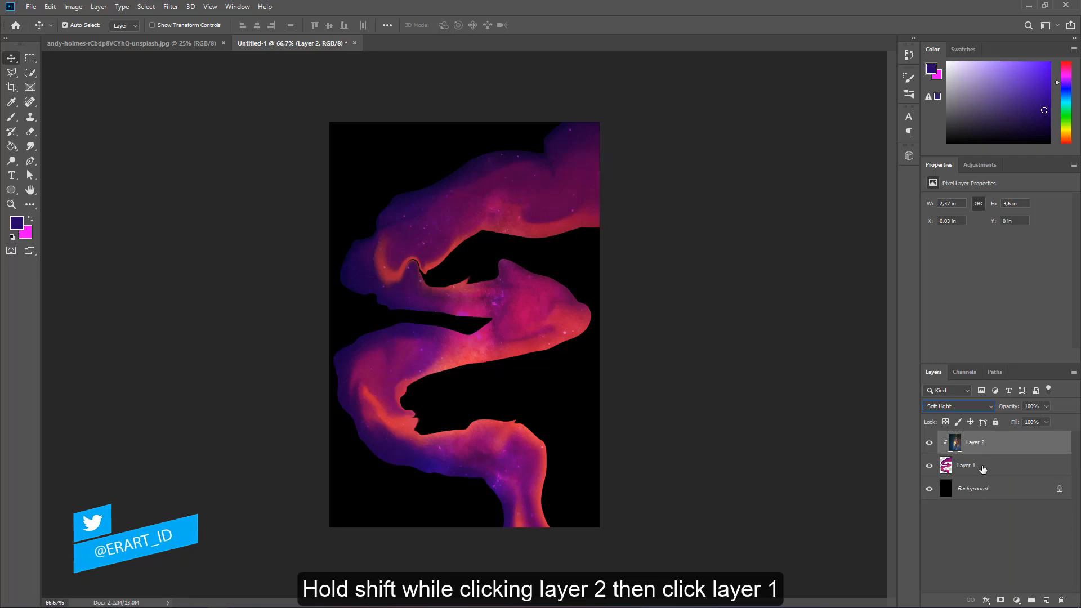
Merge the galaxy layer with the ribbon layer and open the result in the Liquify filter
shift+click(982, 472)
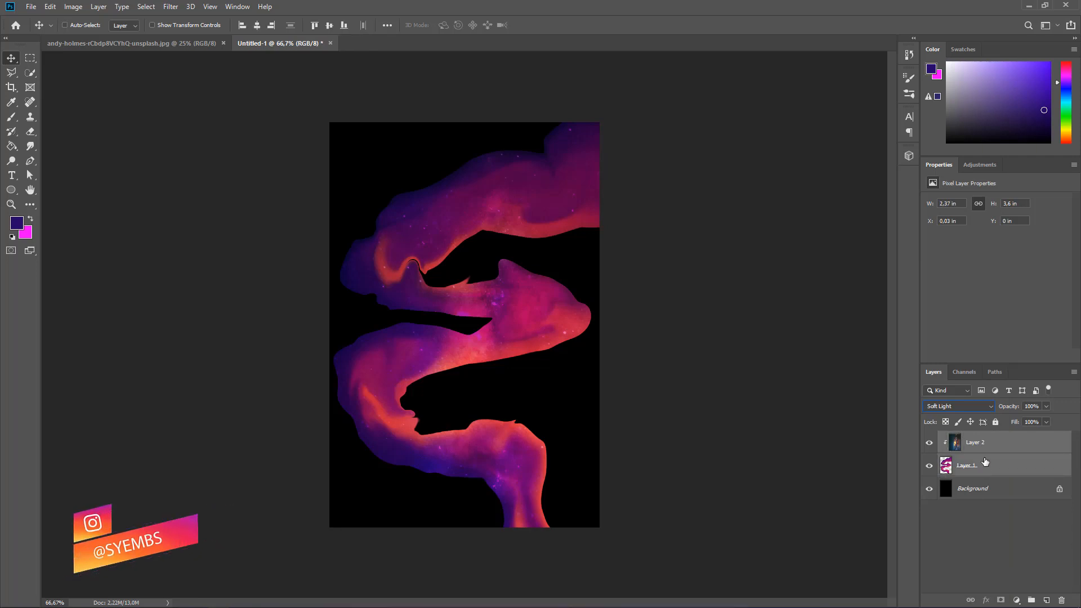
key(ctrl+e)
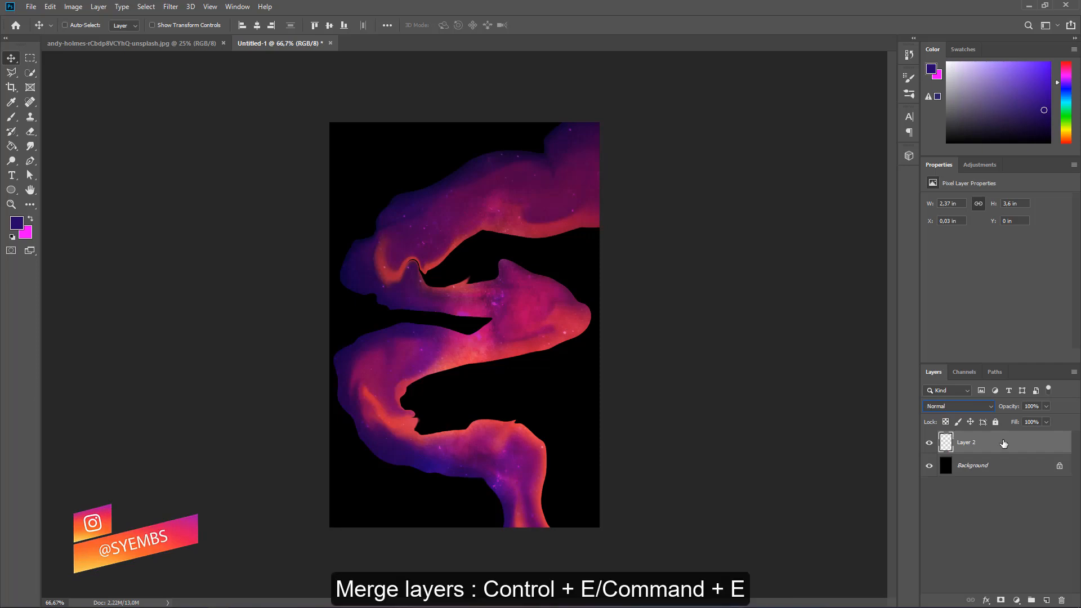
click(170, 6)
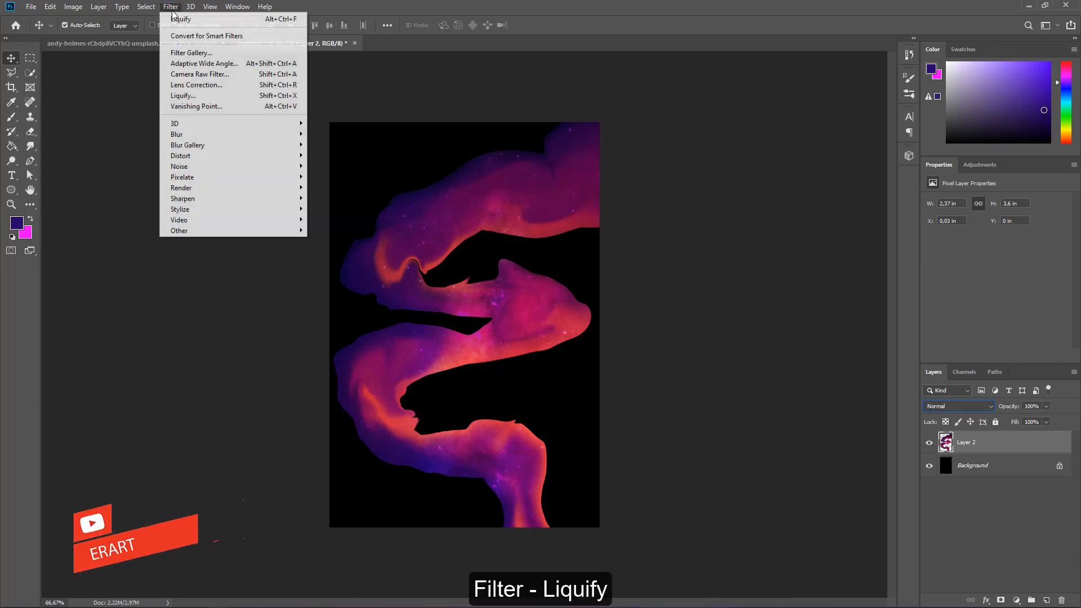
click(181, 93)
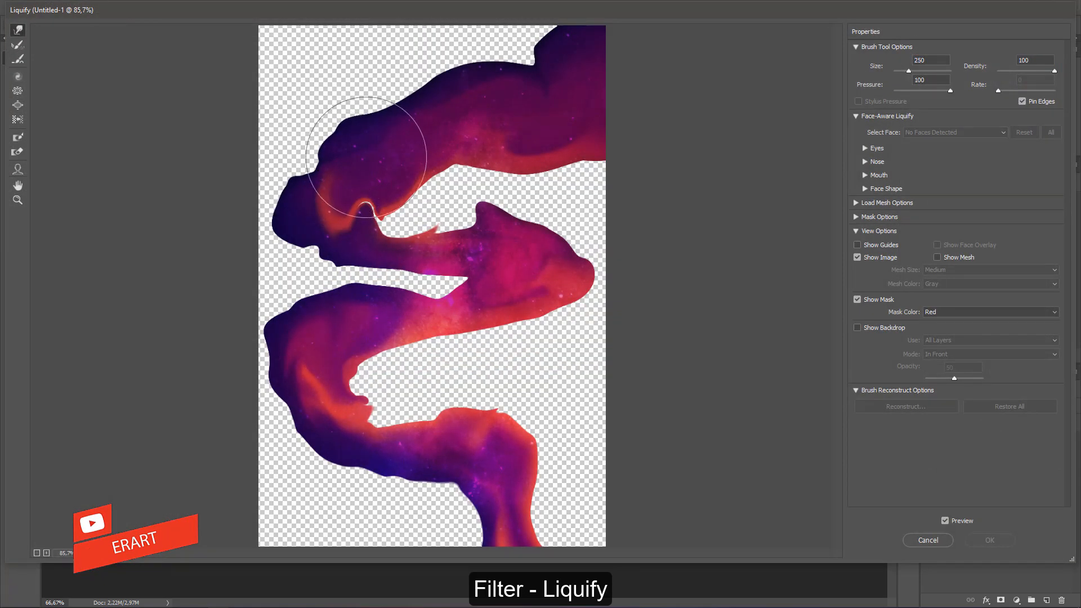
Swirl the colors inside the upper band, its left bend and the middle band's right bend, reducing the warp brush from 80 to 60
key(bracketleft)
key(bracketleft)
key(bracketleft)
key(bracketleft)
key(bracketleft)
key(bracketleft)
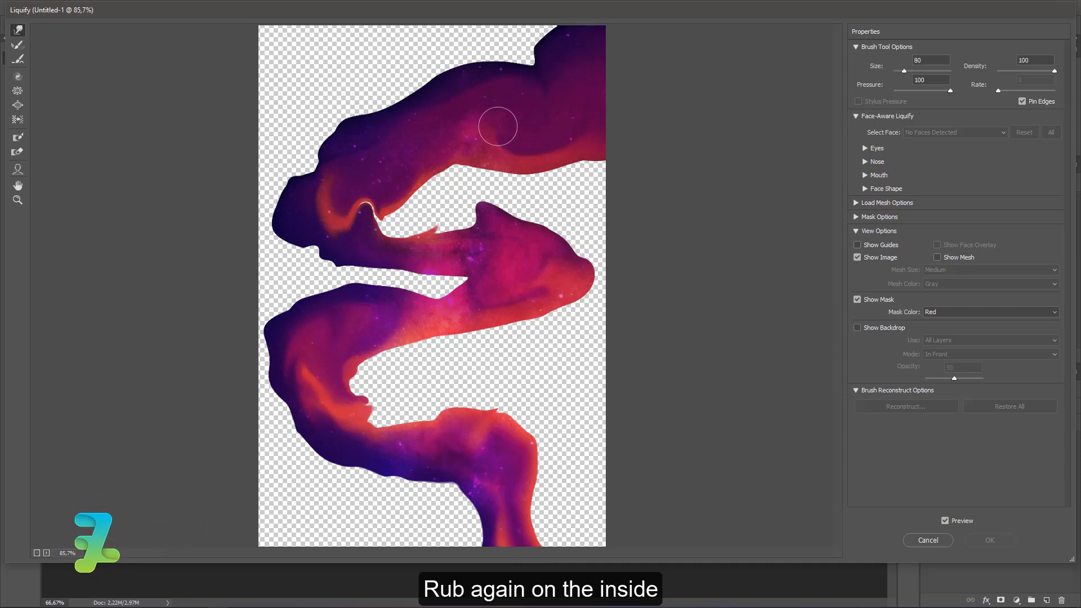
mouse_move(497, 126)
mouse_down()
mouse_move(493, 105)
mouse_move(548, 121)
mouse_move(583, 92)
mouse_move(555, 114)
mouse_move(452, 119)
mouse_move(473, 122)
mouse_move(380, 153)
mouse_move(467, 101)
mouse_move(388, 148)
mouse_move(394, 140)
mouse_move(400, 159)
mouse_move(335, 180)
mouse_move(367, 154)
mouse_move(354, 179)
mouse_move(341, 168)
mouse_move(310, 205)
mouse_move(411, 258)
mouse_move(517, 249)
mouse_move(435, 258)
mouse_move(544, 262)
mouse_move(525, 254)
mouse_move(508, 268)
mouse_move(529, 258)
mouse_move(548, 277)
mouse_move(498, 283)
mouse_move(532, 248)
mouse_move(483, 117)
mouse_move(507, 123)
mouse_move(574, 96)
mouse_move(552, 134)
mouse_move(488, 121)
mouse_move(386, 151)
mouse_up()
key(bracketleft)
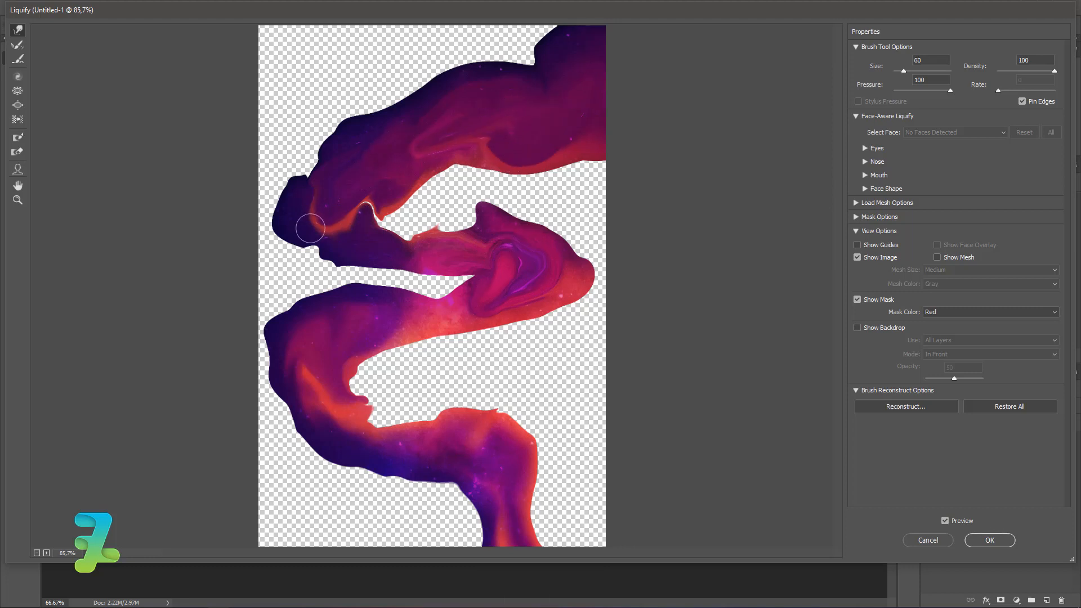
mouse_move(310, 228)
mouse_down()
mouse_move(364, 251)
mouse_move(315, 216)
mouse_move(323, 196)
mouse_move(396, 253)
mouse_up()
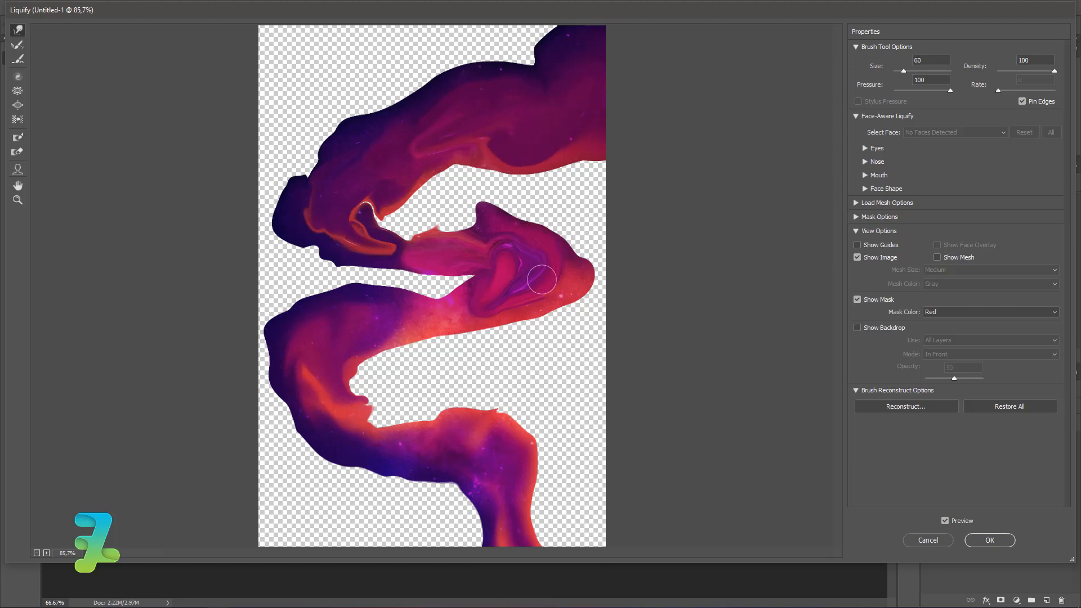
Smear the colors from the middle band's right bend through the lower left bend and the tail with a size 80 warp brush
key(bracketright)
mouse_move(541, 280)
mouse_down()
mouse_move(501, 305)
mouse_move(361, 320)
mouse_move(386, 315)
mouse_move(368, 311)
mouse_move(310, 347)
mouse_move(312, 336)
mouse_move(308, 389)
mouse_move(346, 339)
mouse_move(399, 314)
mouse_move(430, 314)
mouse_move(368, 327)
mouse_move(356, 359)
mouse_up()
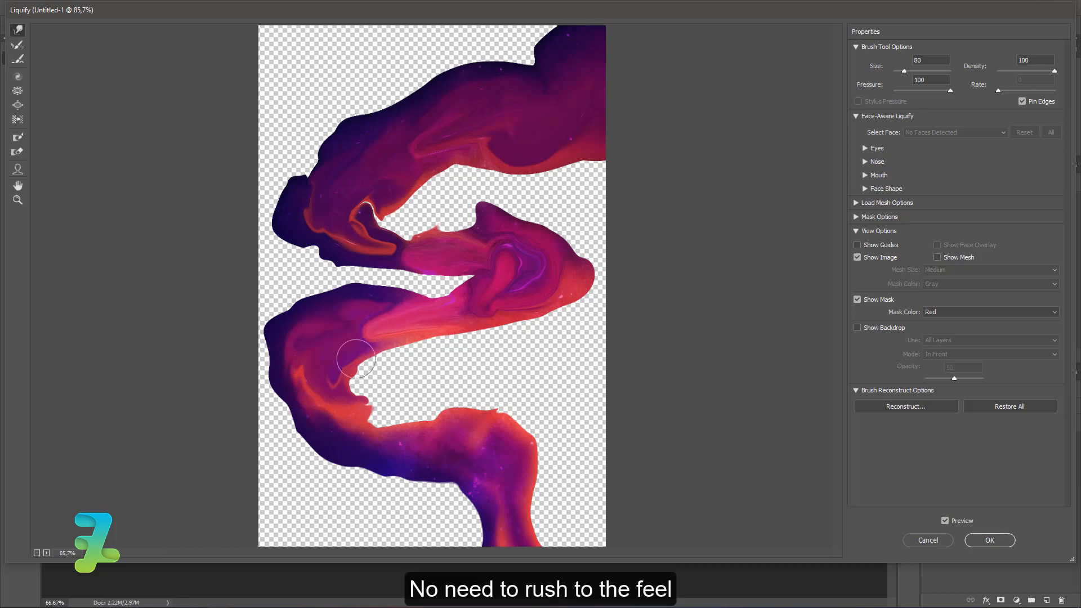
mouse_move(520, 518)
mouse_down()
mouse_move(475, 460)
mouse_move(506, 465)
mouse_move(470, 450)
mouse_move(402, 449)
mouse_move(409, 456)
mouse_move(435, 450)
mouse_move(387, 448)
mouse_move(343, 422)
mouse_move(329, 380)
mouse_move(311, 380)
mouse_move(306, 394)
mouse_move(313, 339)
mouse_up()
Pull the coral streak along the inside of the lower left bend upward with a size 70 warp brush
key(bracketright)
key(bracketleft)
key(bracketleft)
key(bracketleft)
drag(337, 398, 328, 377)
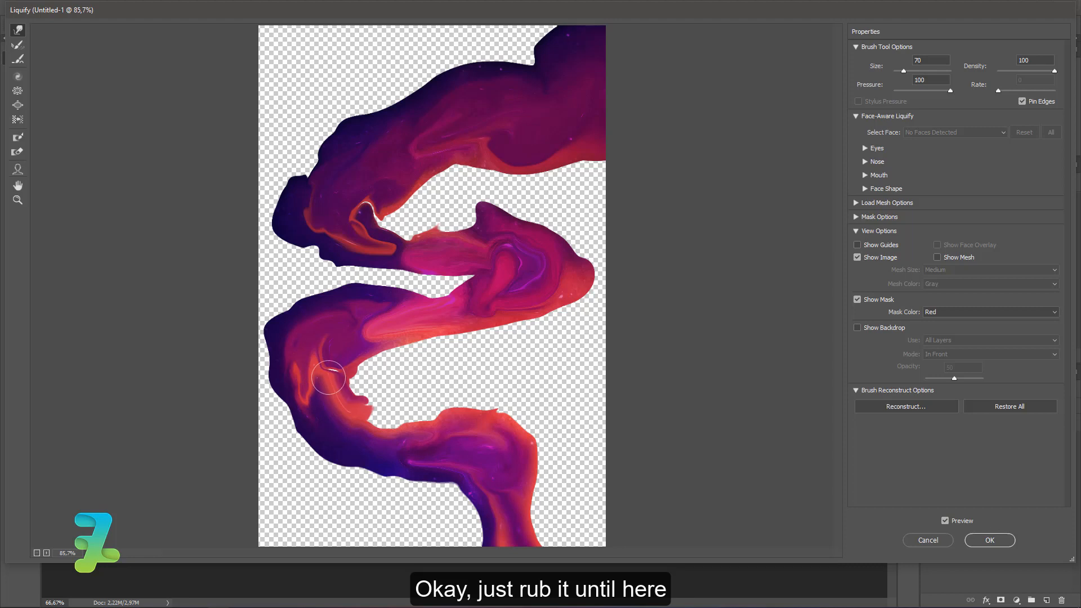
Apply the Liquify changes and add a Gradient Map adjustment clipped to the ribbon layer
click(1001, 542)
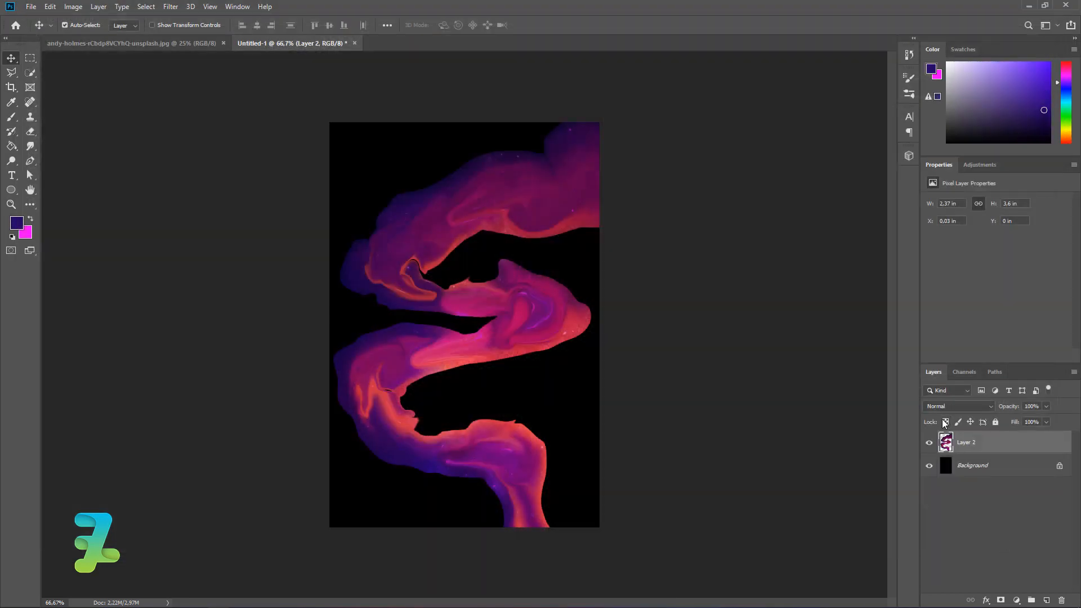
click(1015, 600)
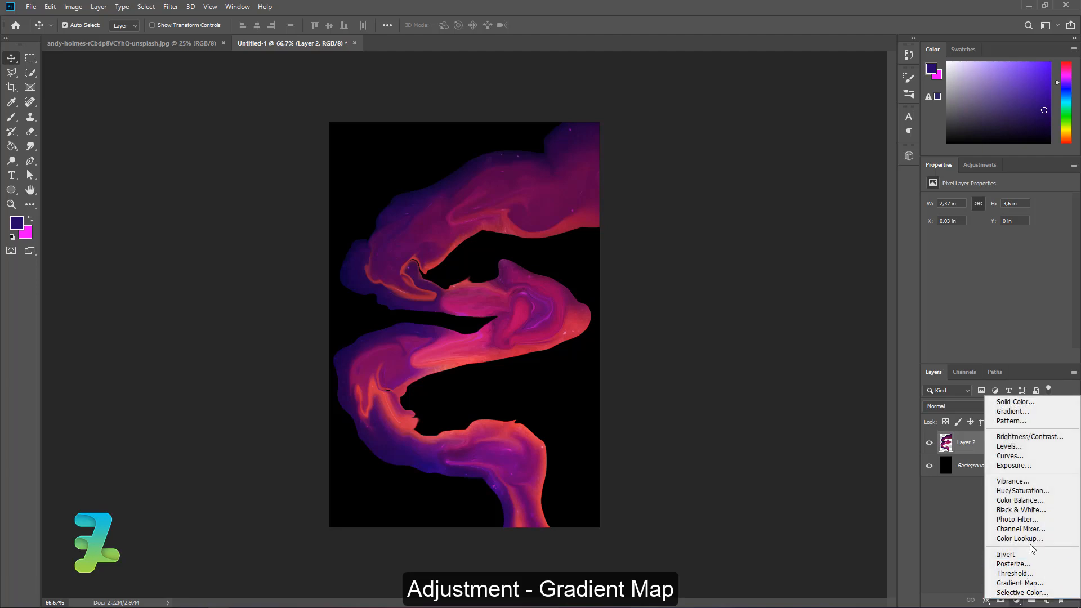
click(1031, 585)
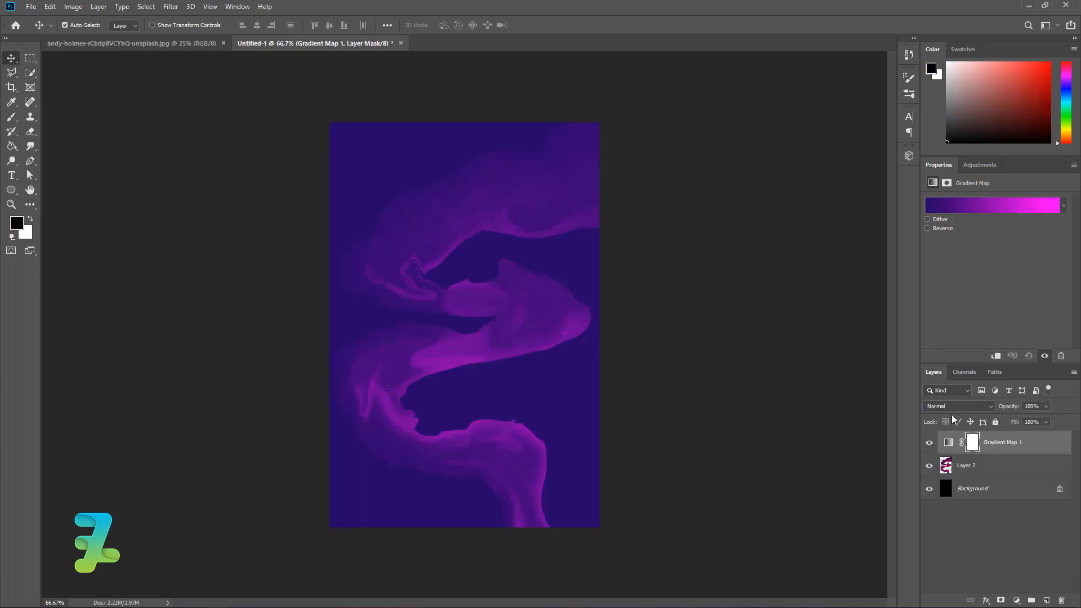
click(996, 356)
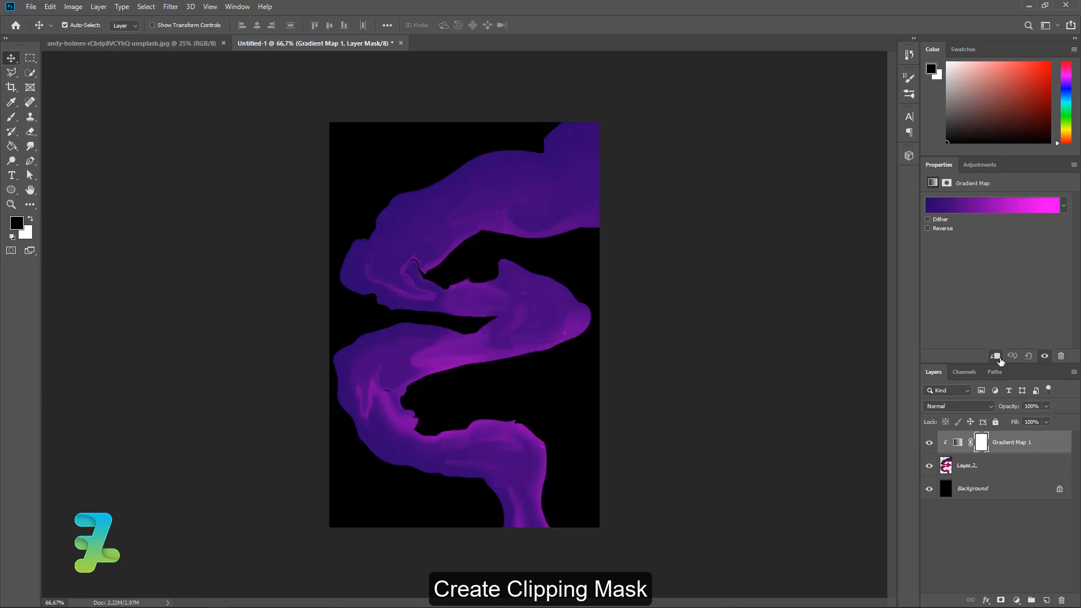
Try several gradient presets, apply the cyan-blue-purple one to the gradient map, and set its blend mode to Darker Color
click(956, 211)
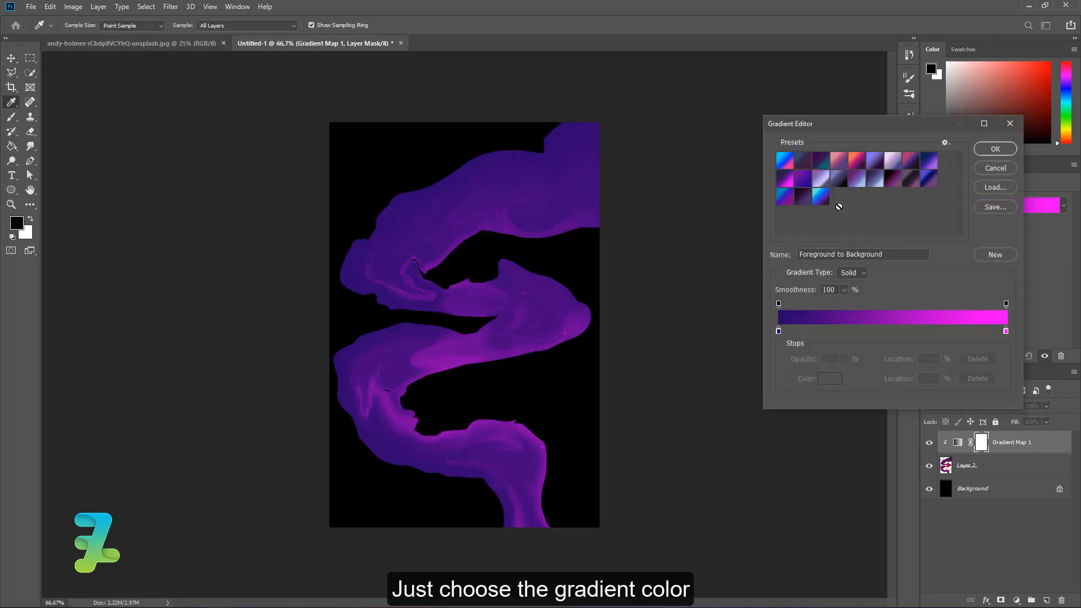
click(800, 197)
click(856, 180)
click(878, 182)
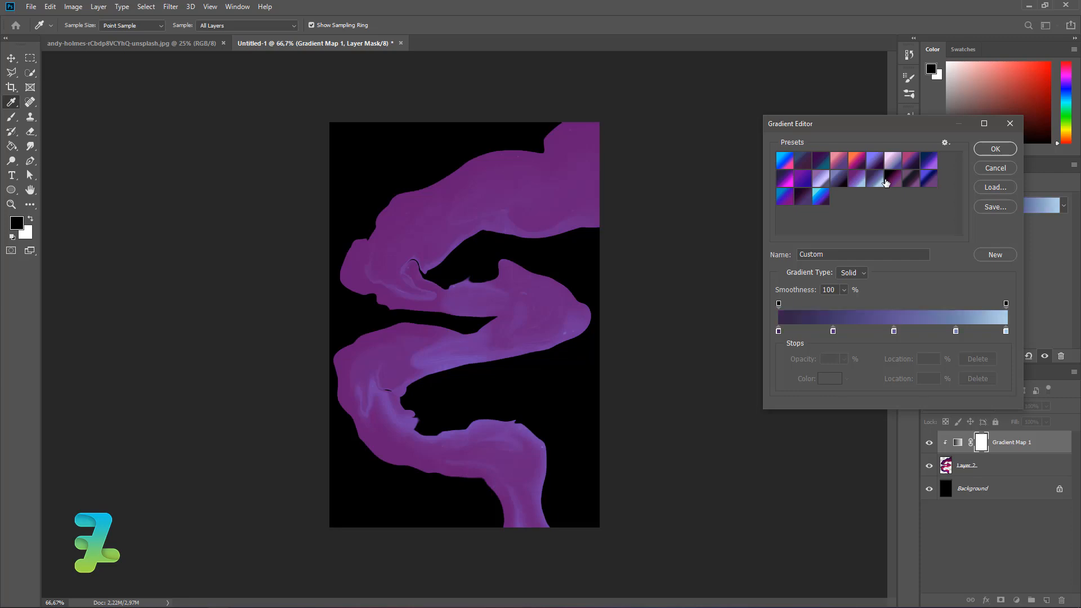
click(919, 180)
click(785, 177)
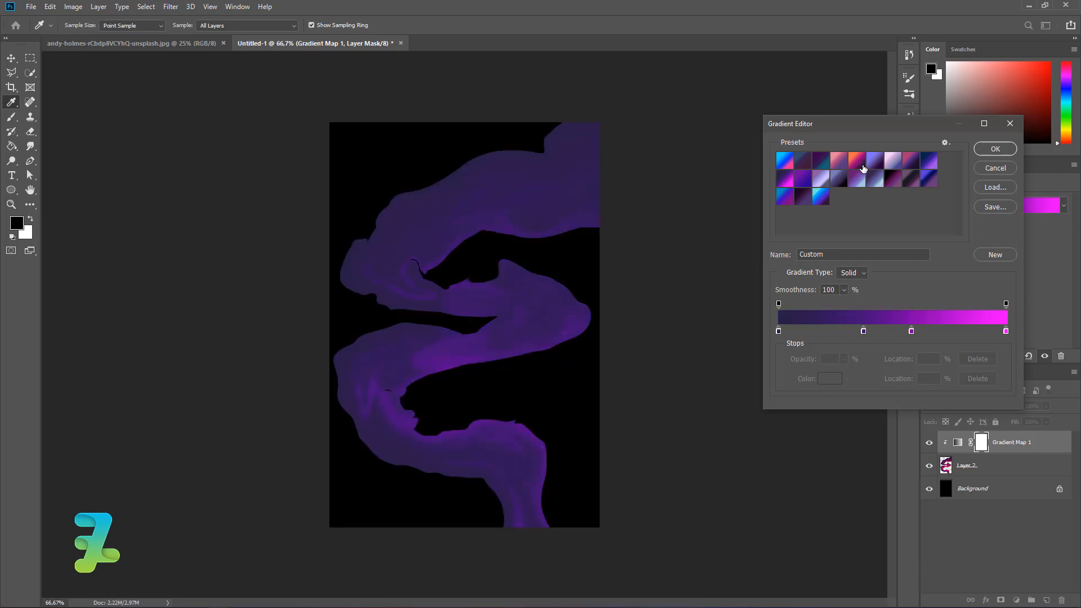
click(855, 163)
click(911, 164)
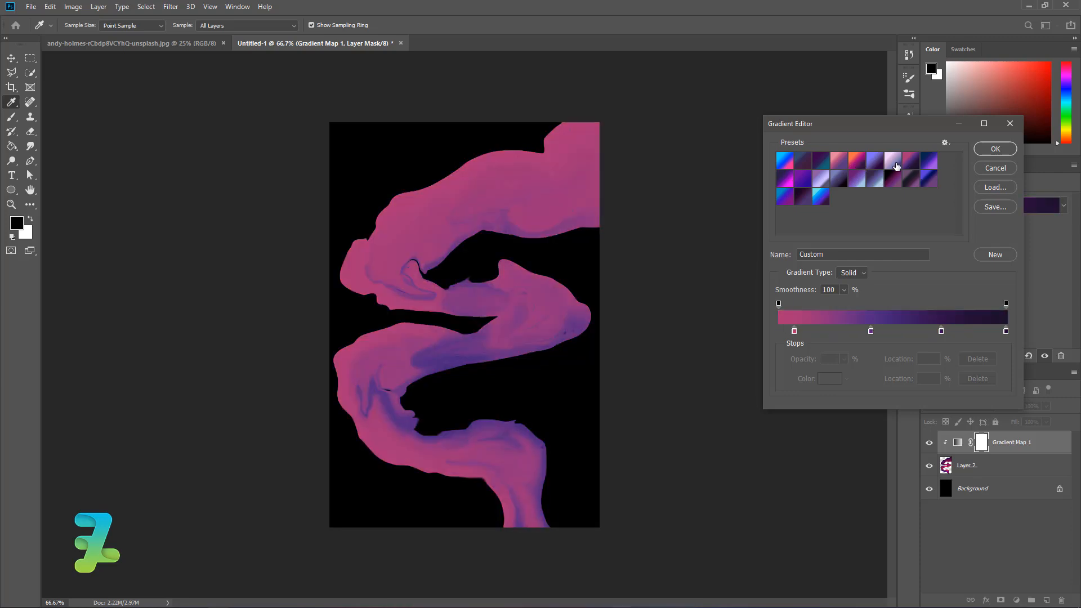
click(862, 164)
click(928, 162)
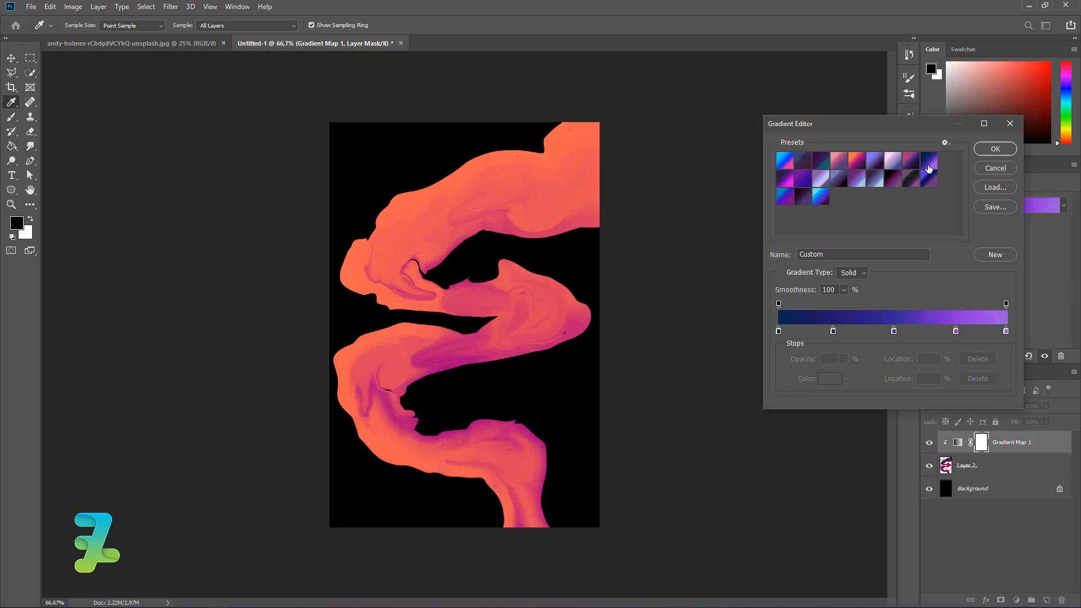
click(929, 179)
click(824, 196)
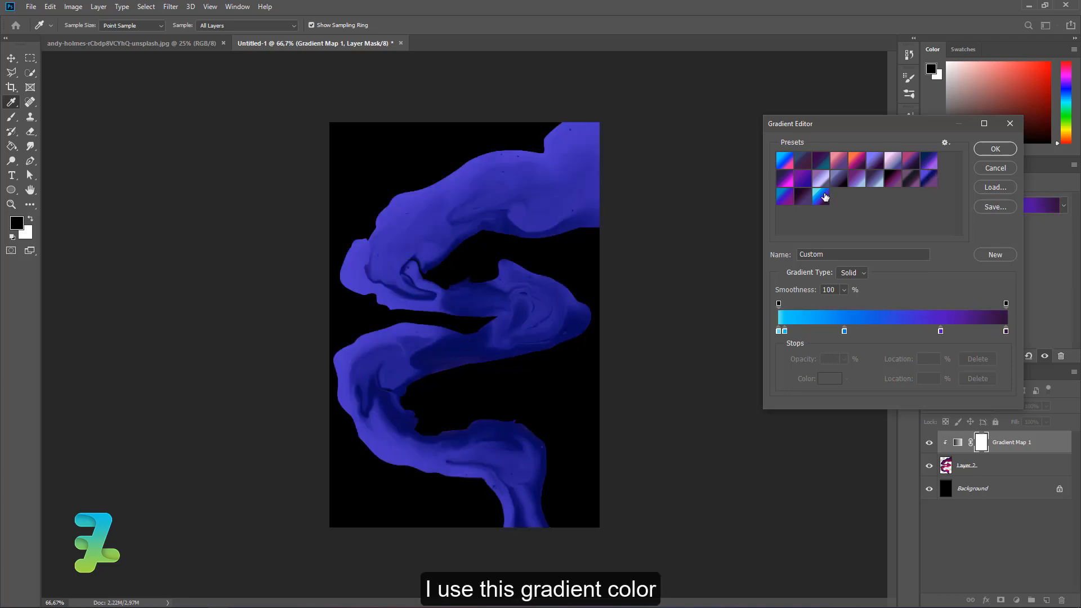
click(991, 149)
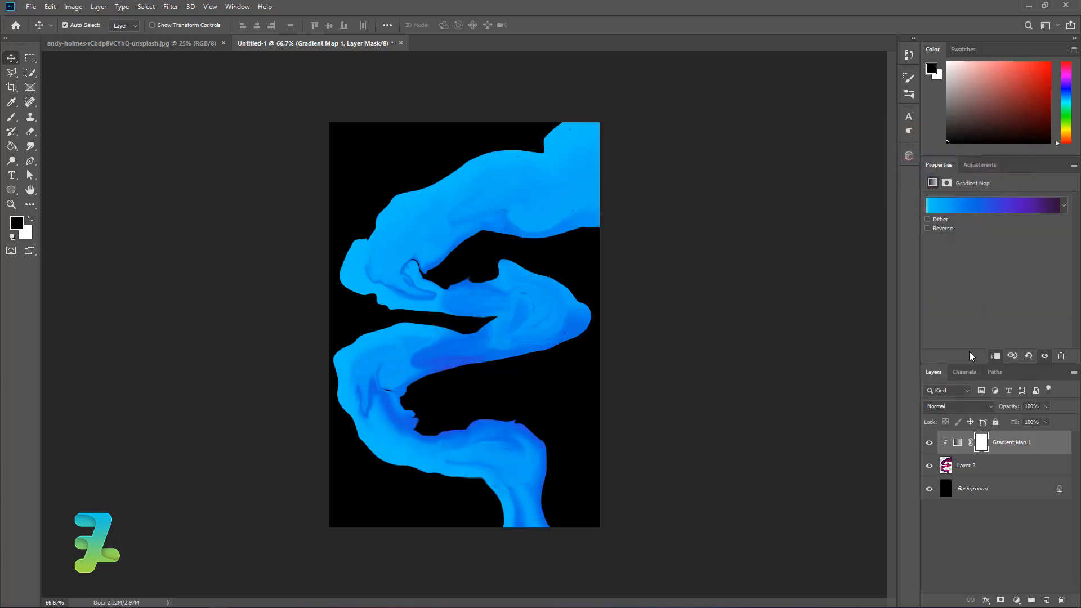
click(957, 406)
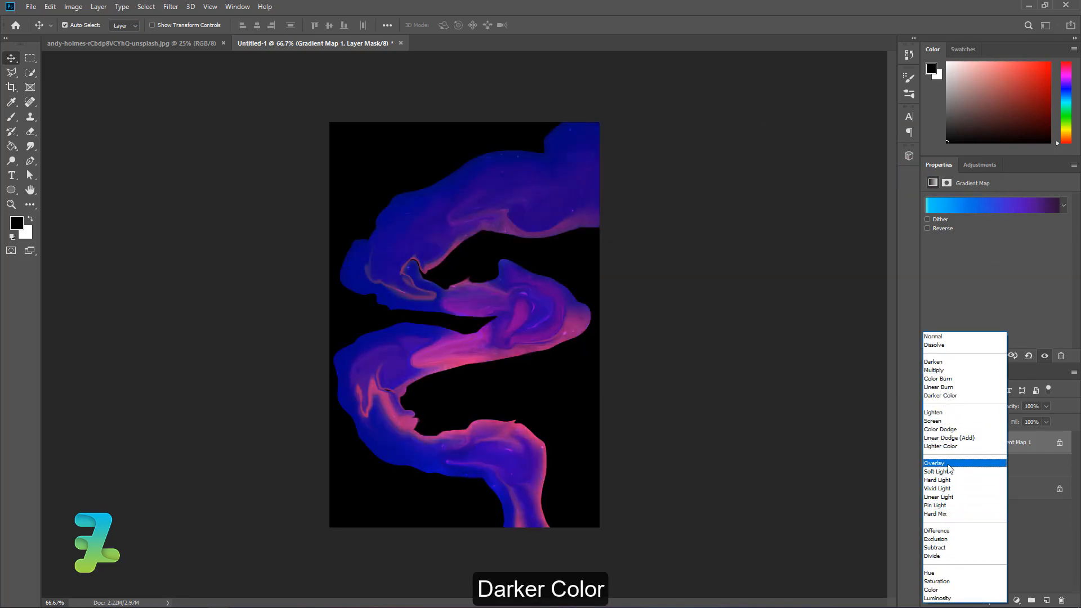
click(951, 396)
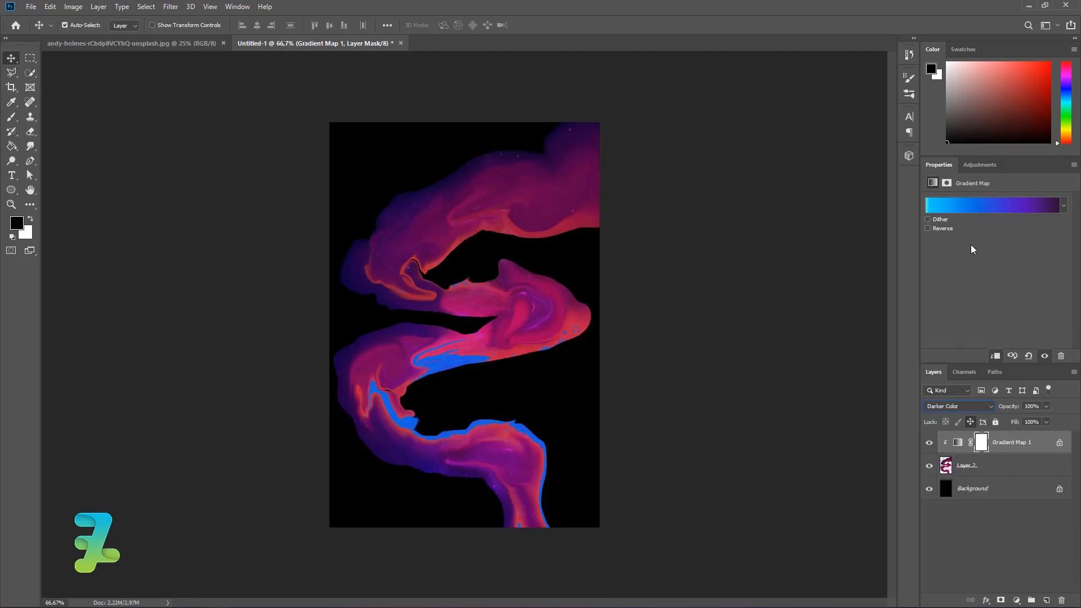
Change the first two color stops of the gradient map, at 0% and 3%, to black 000000
click(964, 206)
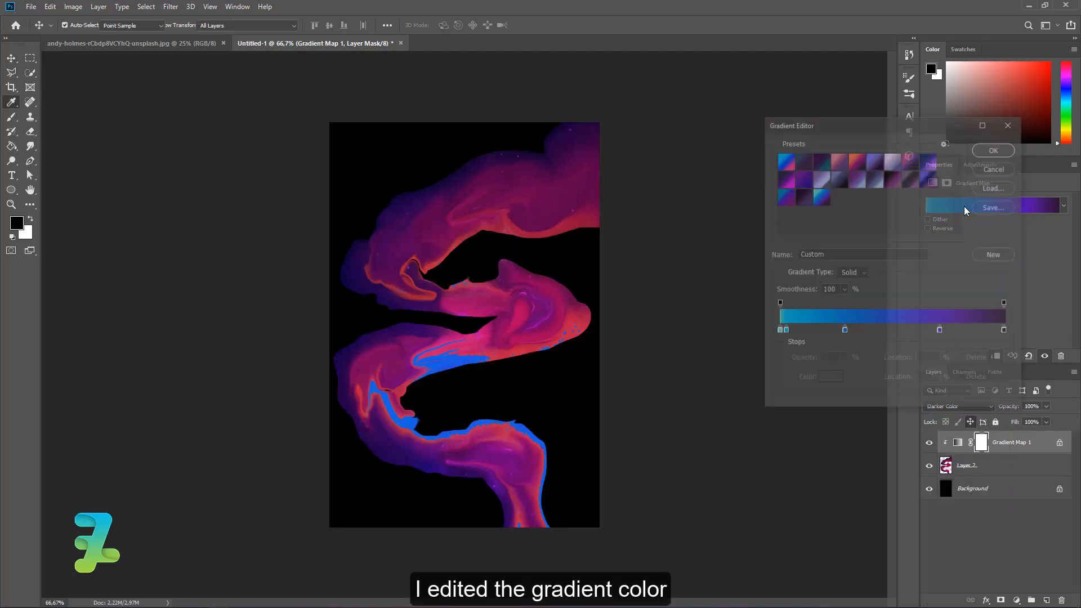
double_click(779, 332)
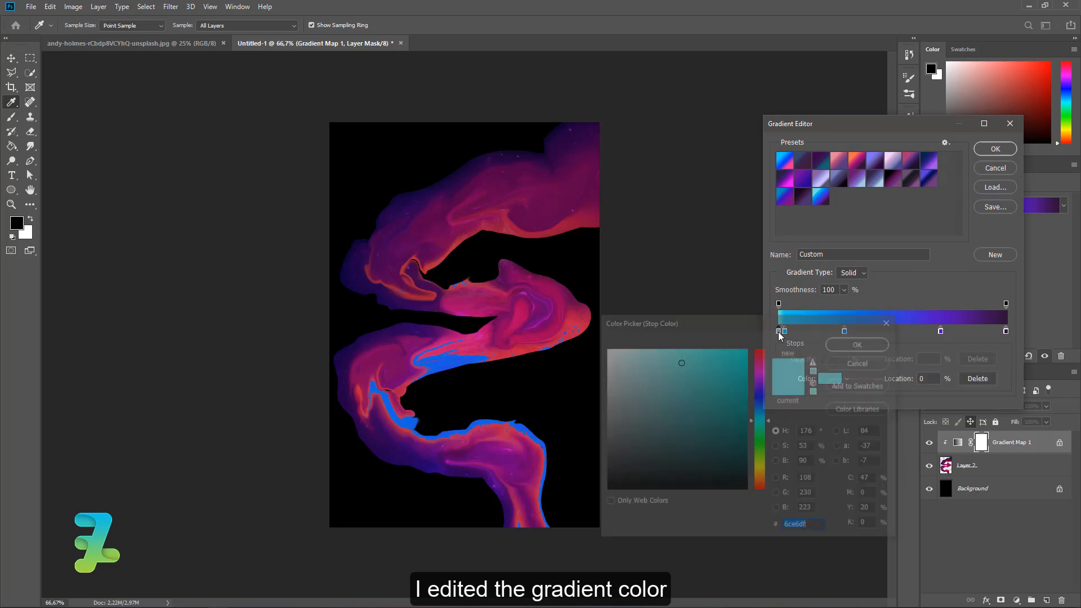
text(000000)
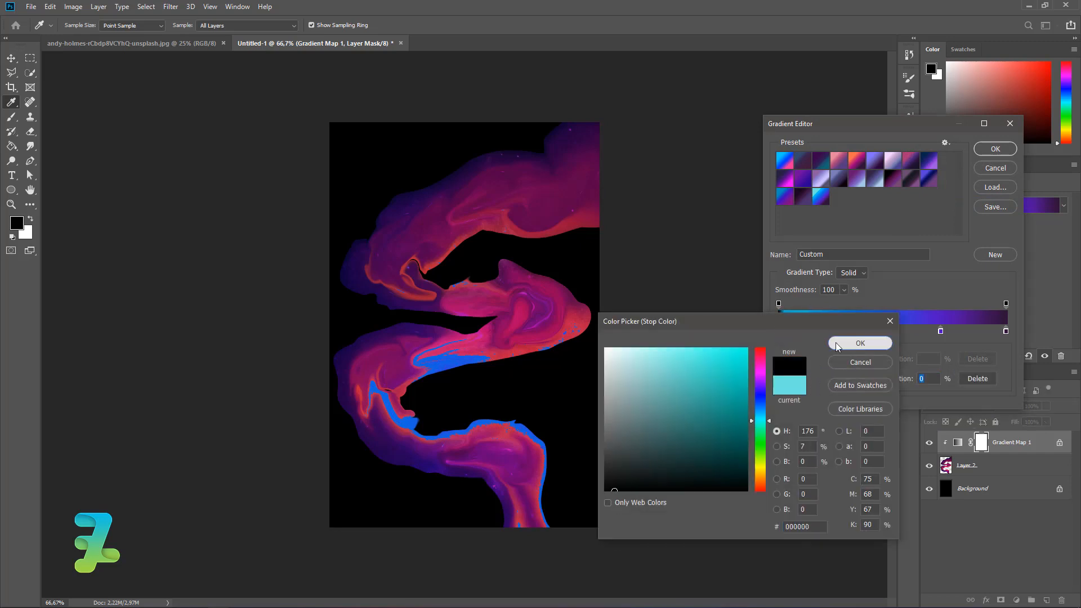
click(859, 343)
double_click(784, 331)
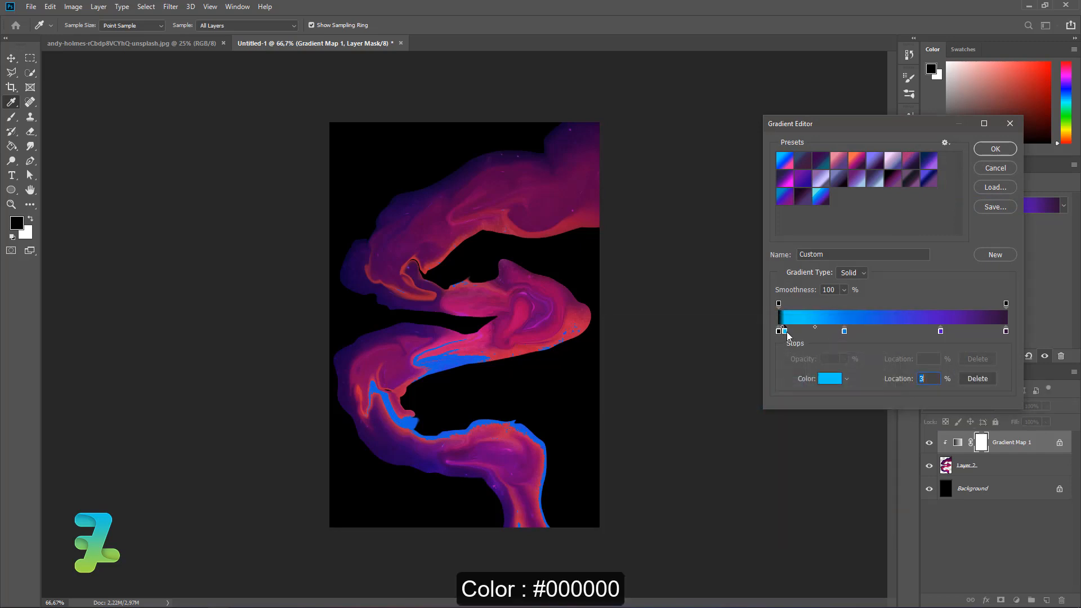
click(573, 513)
drag(677, 463, 629, 529)
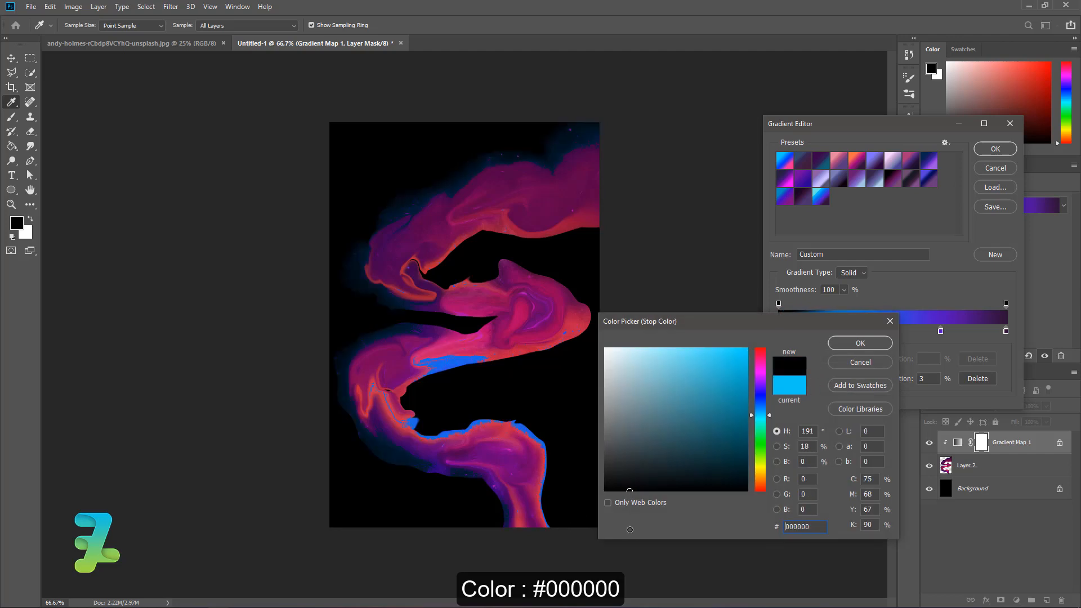
click(860, 343)
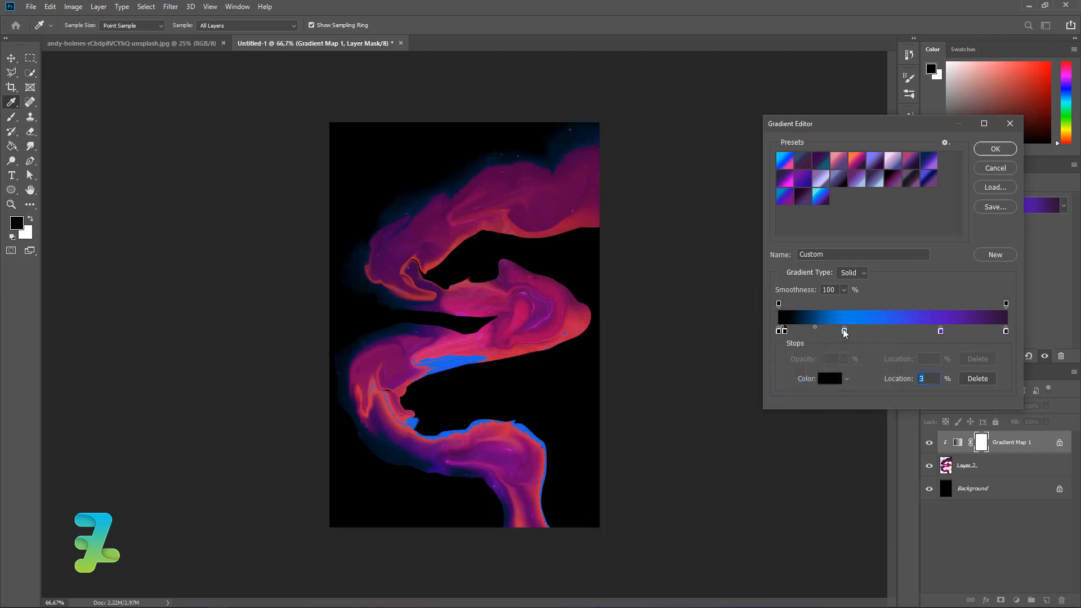
Change the gradient's blue stop at 29% to black and move it closer to the other black stops
click(844, 331)
double_click(843, 331)
mouse_move(675, 462)
mouse_down()
mouse_move(653, 502)
mouse_move(668, 439)
mouse_move(679, 481)
mouse_up()
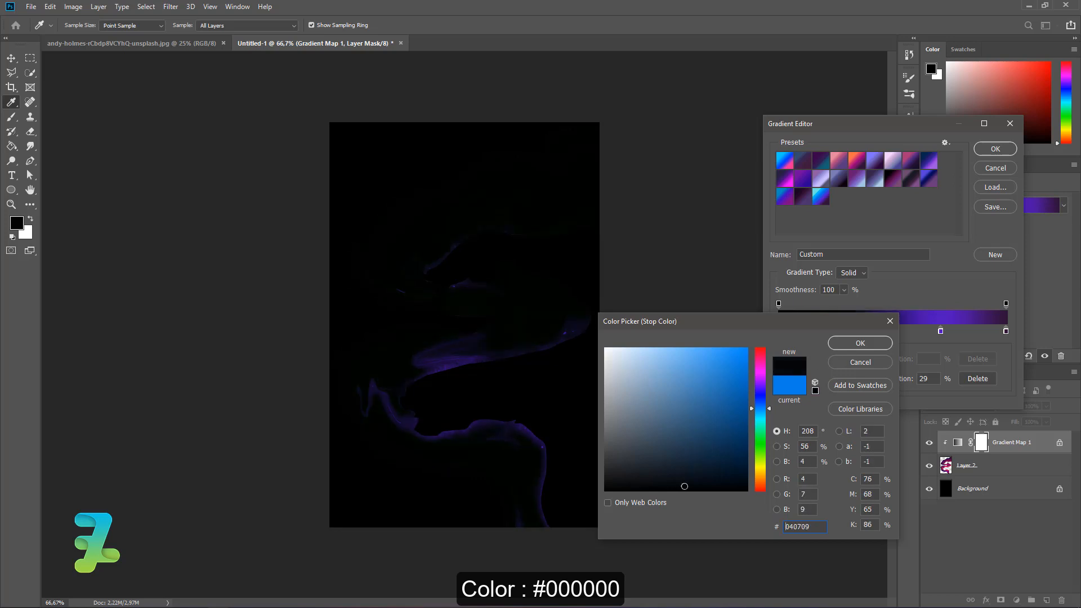
click(857, 346)
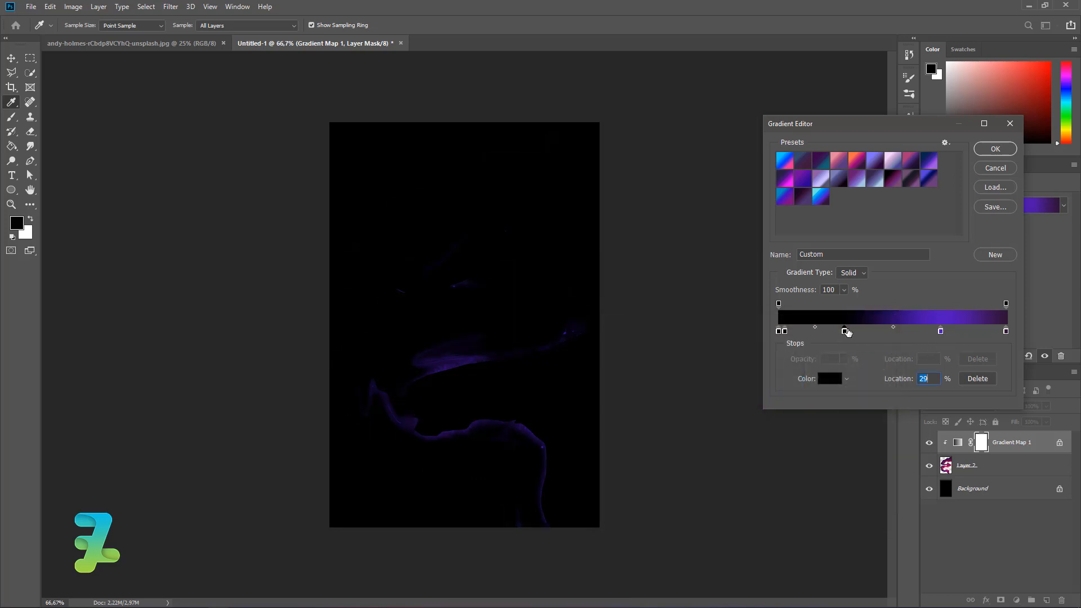
drag(826, 335, 822, 336)
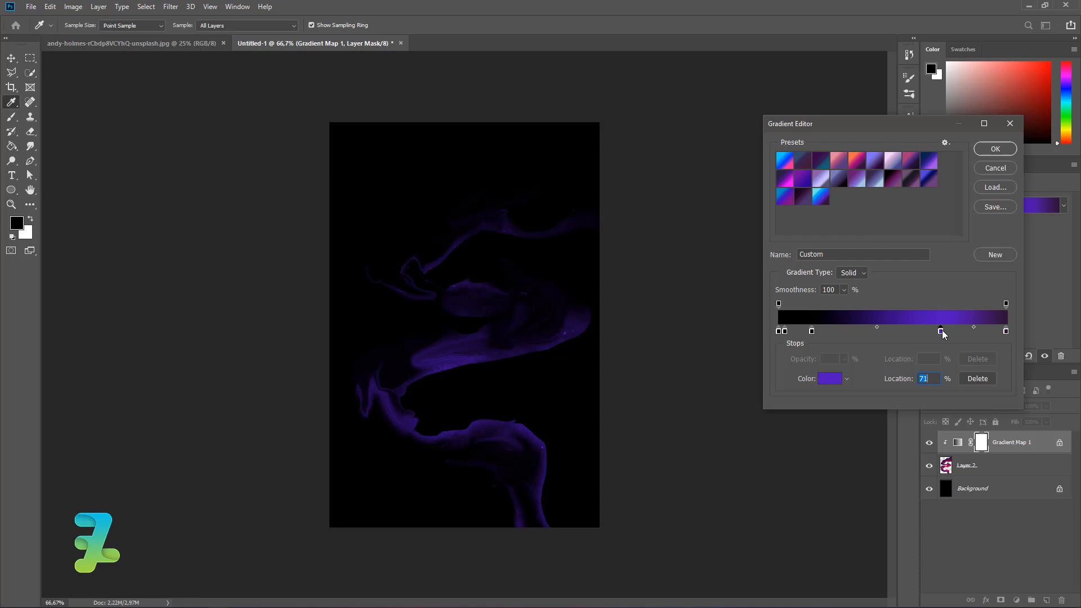
Change the gradient's purple stop at 71% to hot pink
double_click(941, 330)
mouse_move(761, 389)
mouse_down()
mouse_move(761, 361)
mouse_move(727, 338)
mouse_move(759, 325)
mouse_up()
click(879, 345)
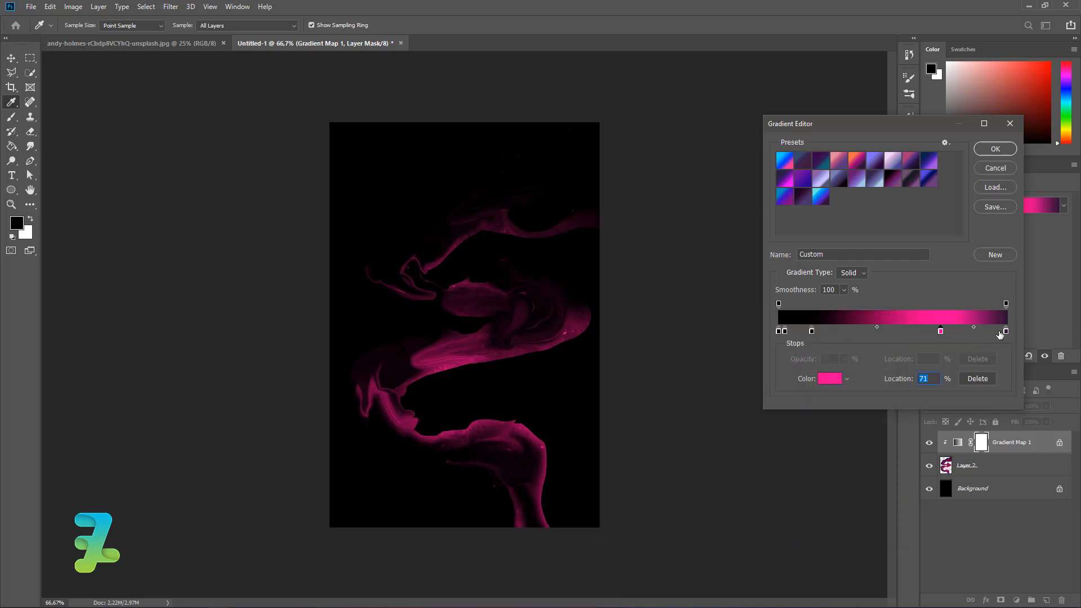
Change the gradient's end stop at 100% to dark crimson 721133
double_click(1005, 331)
mouse_move(700, 458)
mouse_down()
mouse_move(735, 339)
mouse_move(757, 356)
mouse_up()
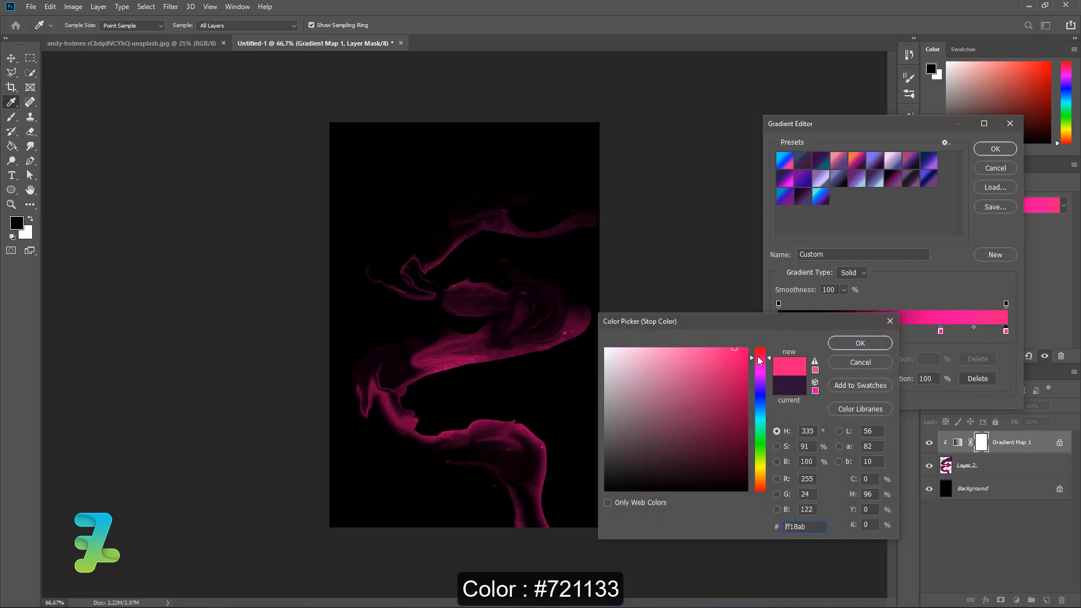
click(694, 349)
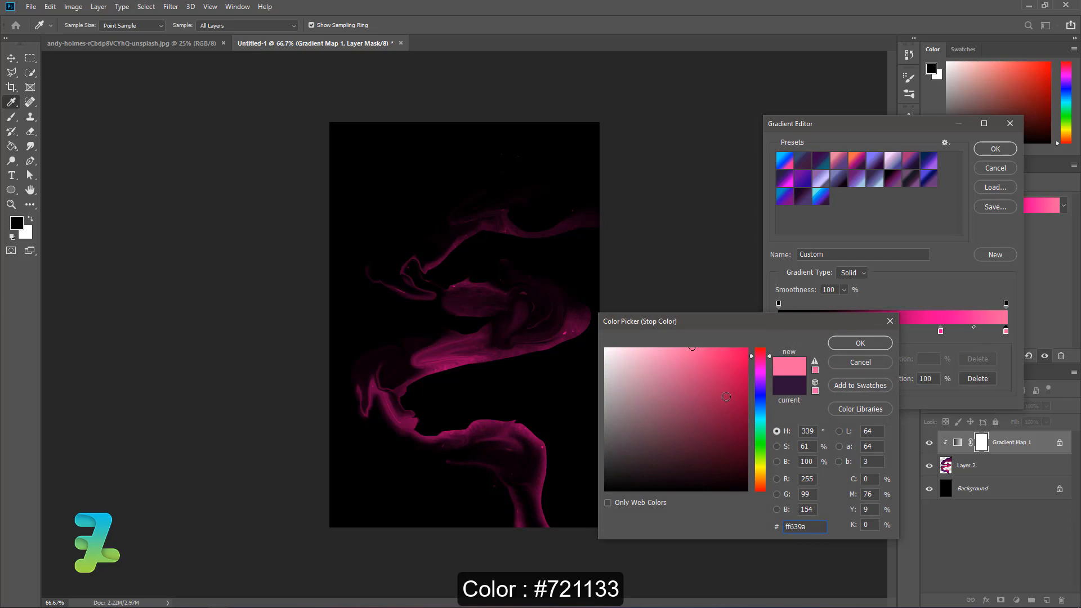
click(727, 427)
click(860, 343)
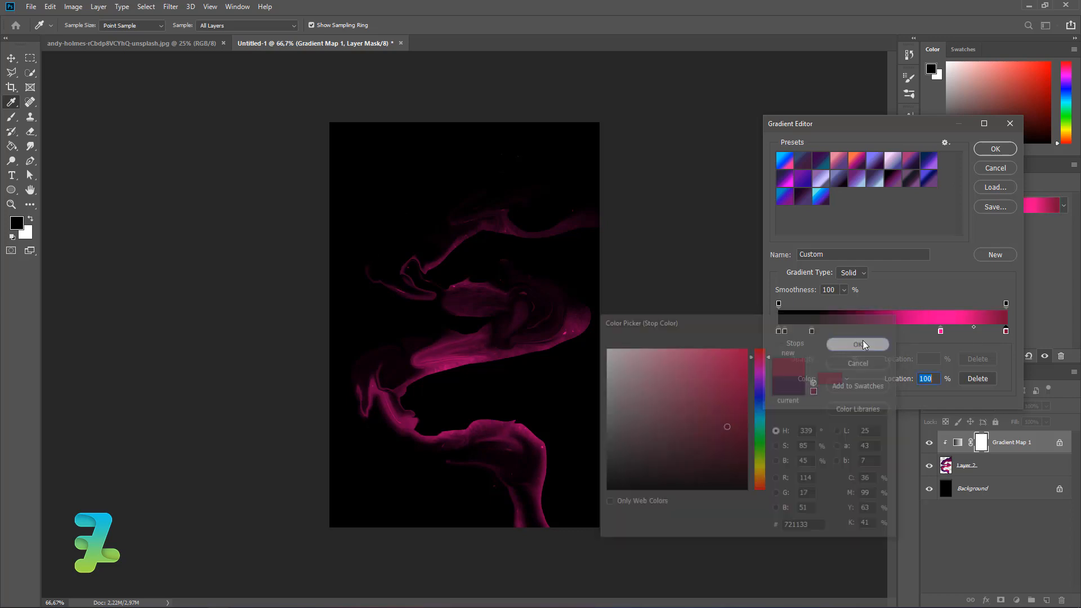
Add a dark purple 470e61 stop between the black and pink stops and place it at 33%
double_click(867, 331)
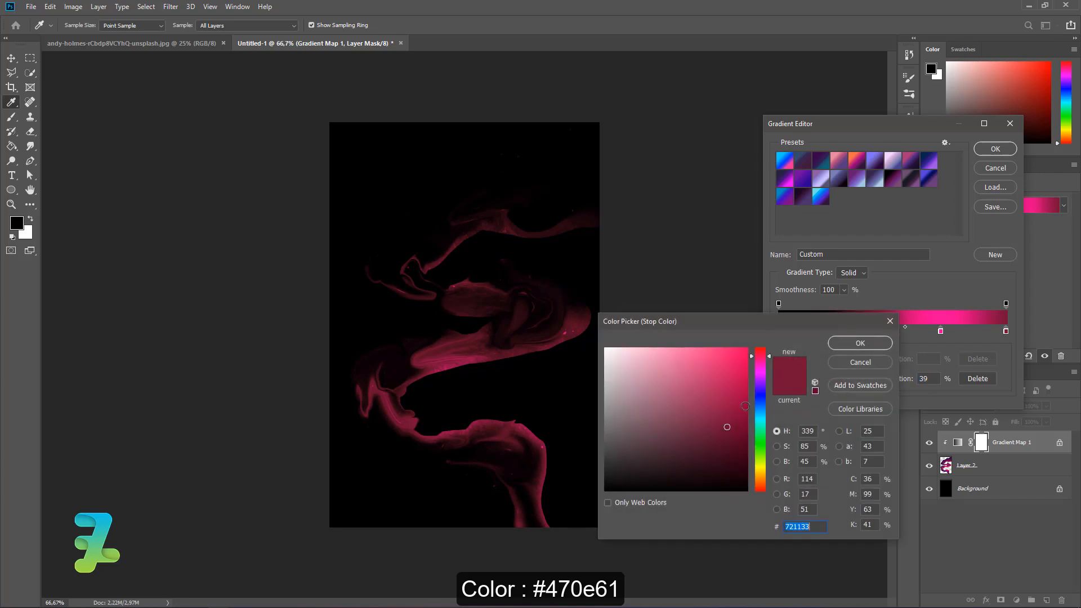
drag(759, 385, 761, 379)
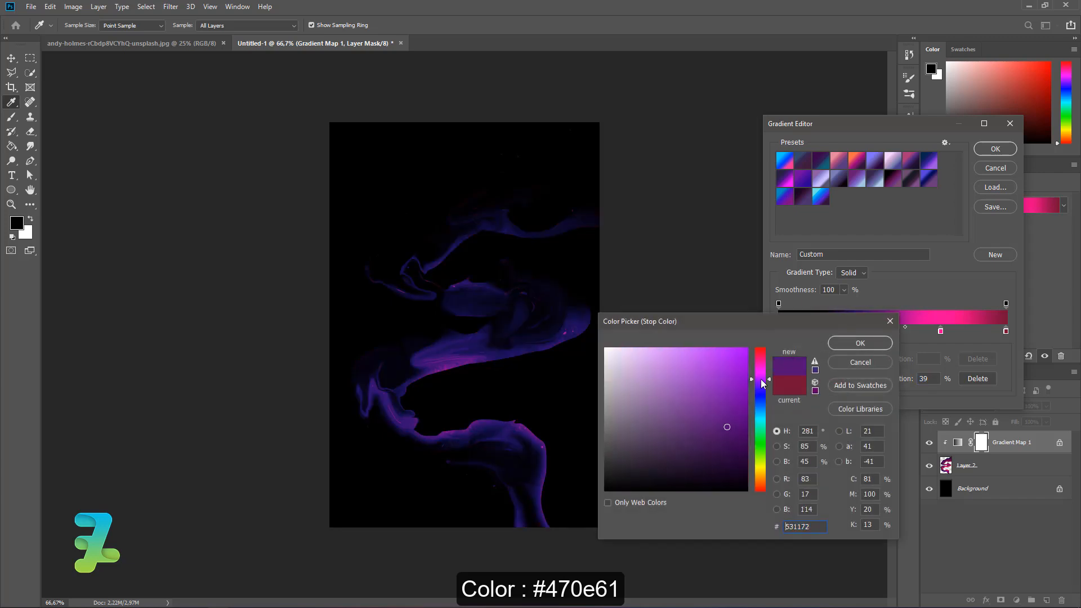
click(735, 366)
text(470e61)
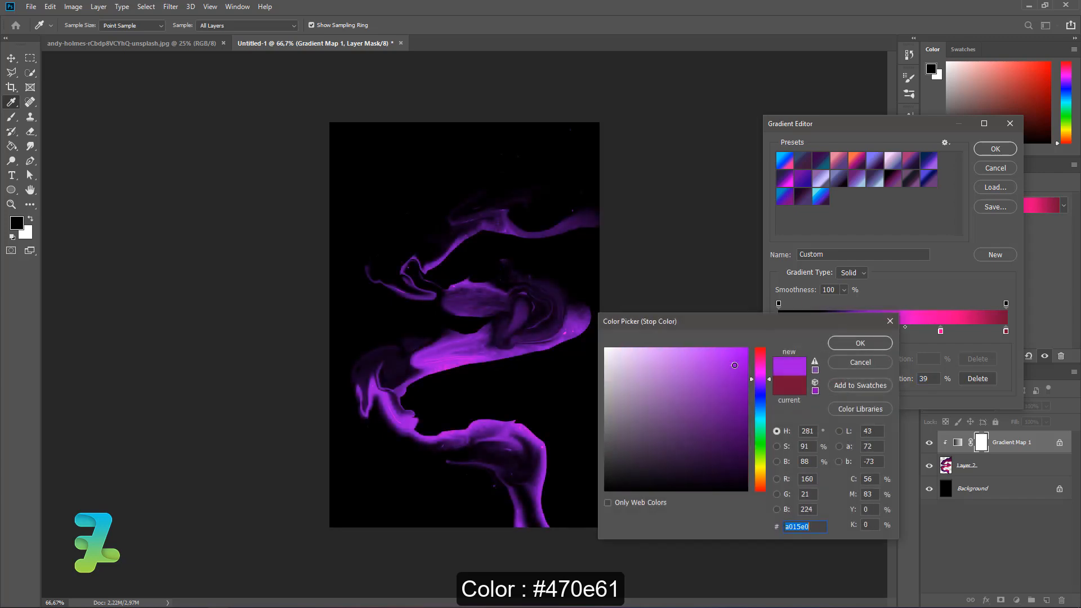
click(860, 343)
drag(866, 331, 853, 328)
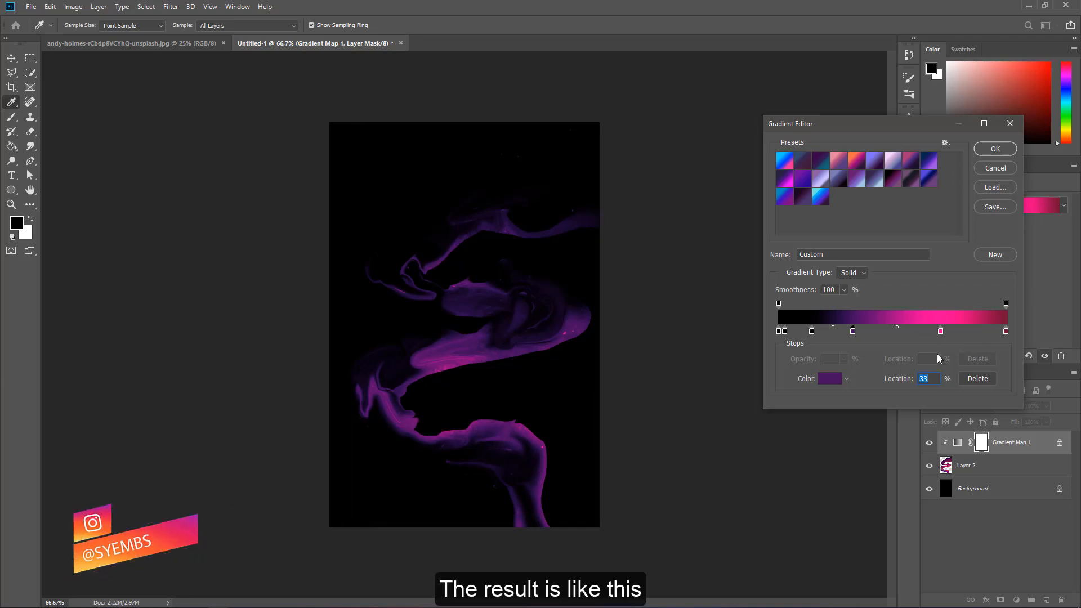
Apply the edited gradient and set the Gradient Map layer's opacity to 99%
click(986, 150)
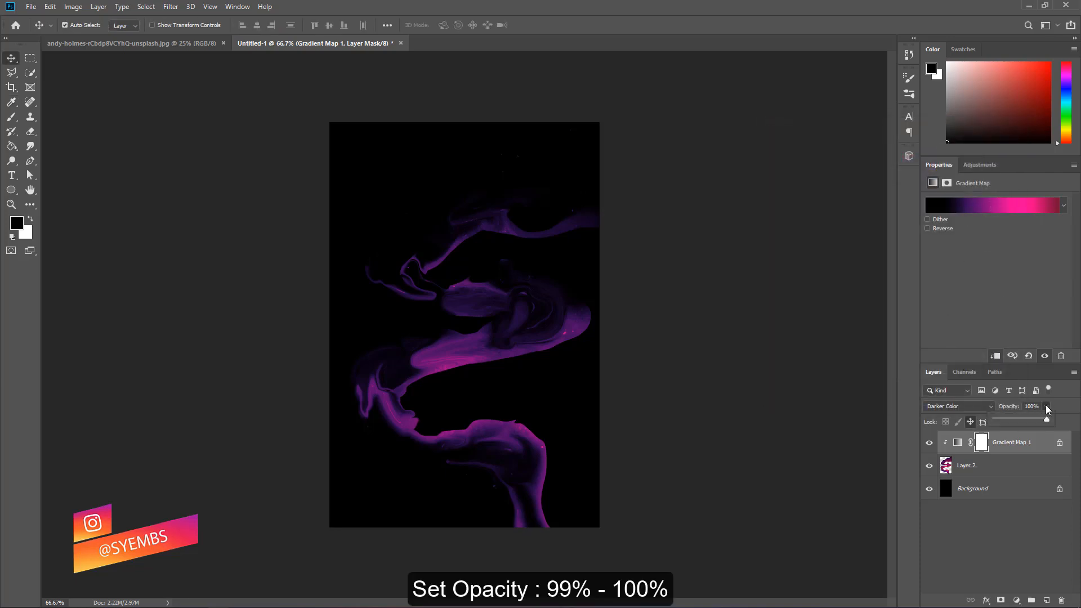
drag(1045, 418, 1033, 419)
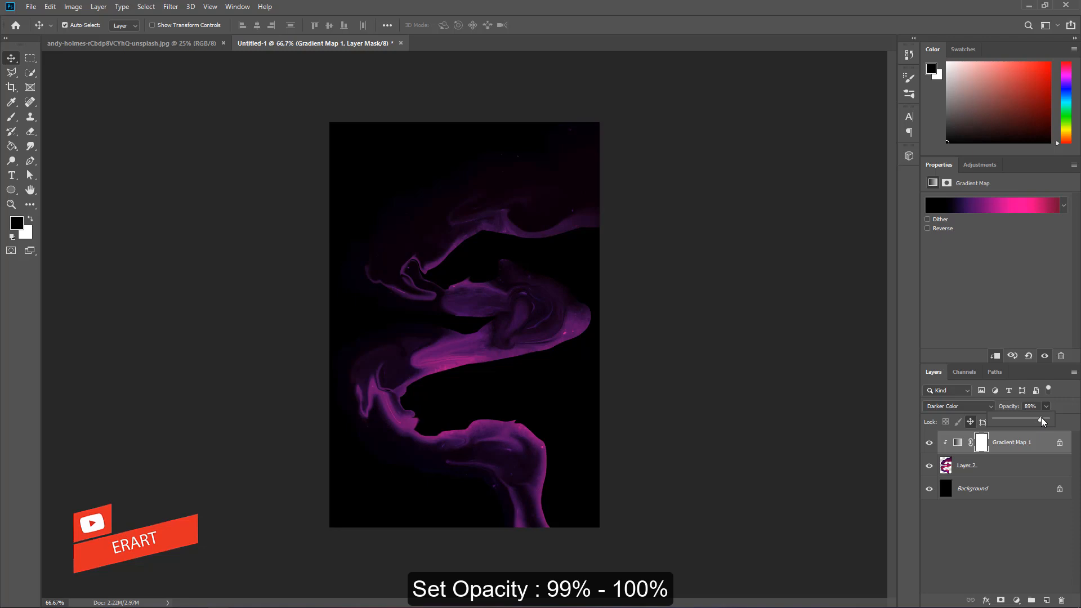
drag(1030, 420, 1045, 417)
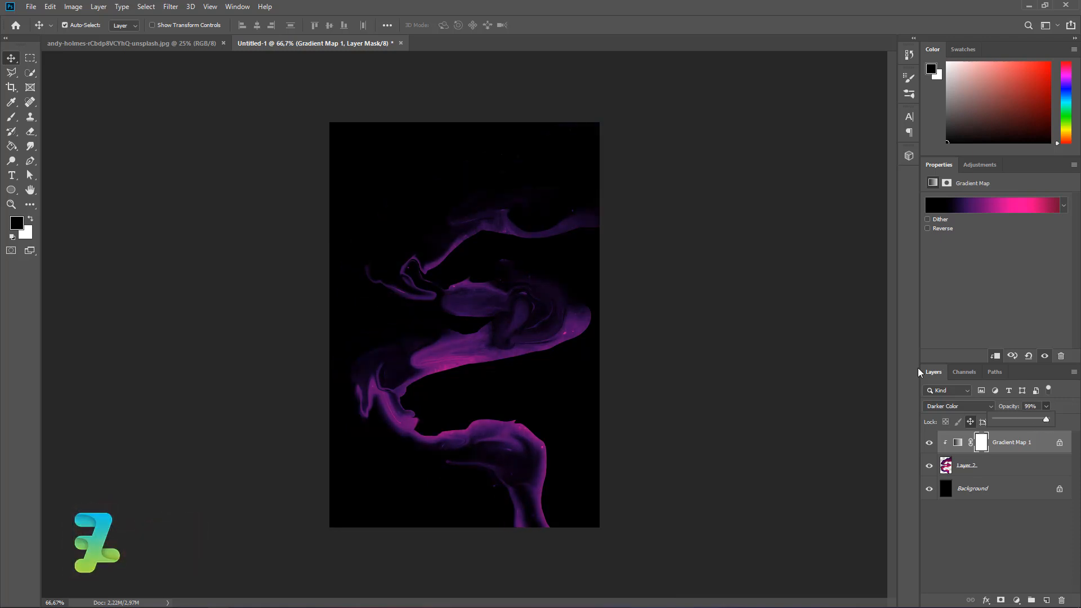
Float the galaxy photo in its own window and copy it into the poster as a new layer above the gradient map
click(148, 43)
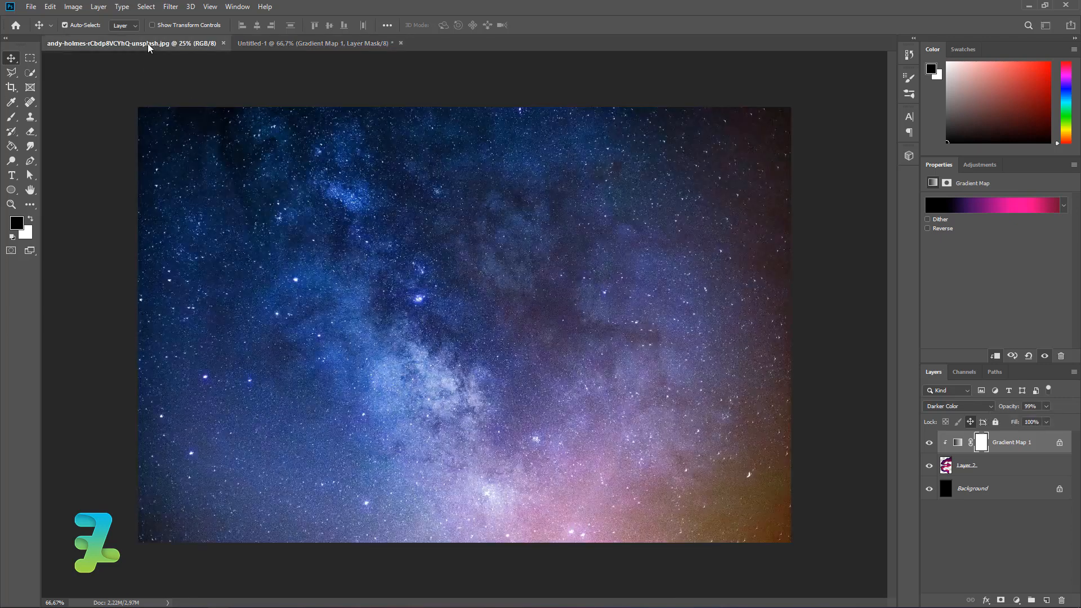
right_click(148, 42)
click(175, 90)
drag(360, 144, 424, 509)
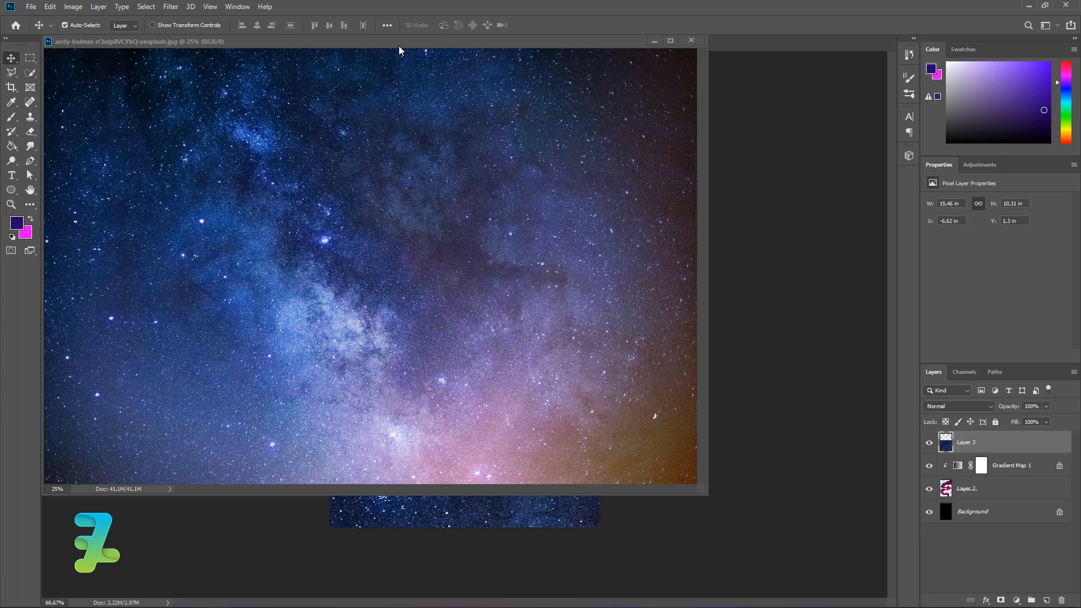
Dock the galaxy photo window back, return to the poster document and clip Layer 3 to the layers below
drag(398, 44, 431, 44)
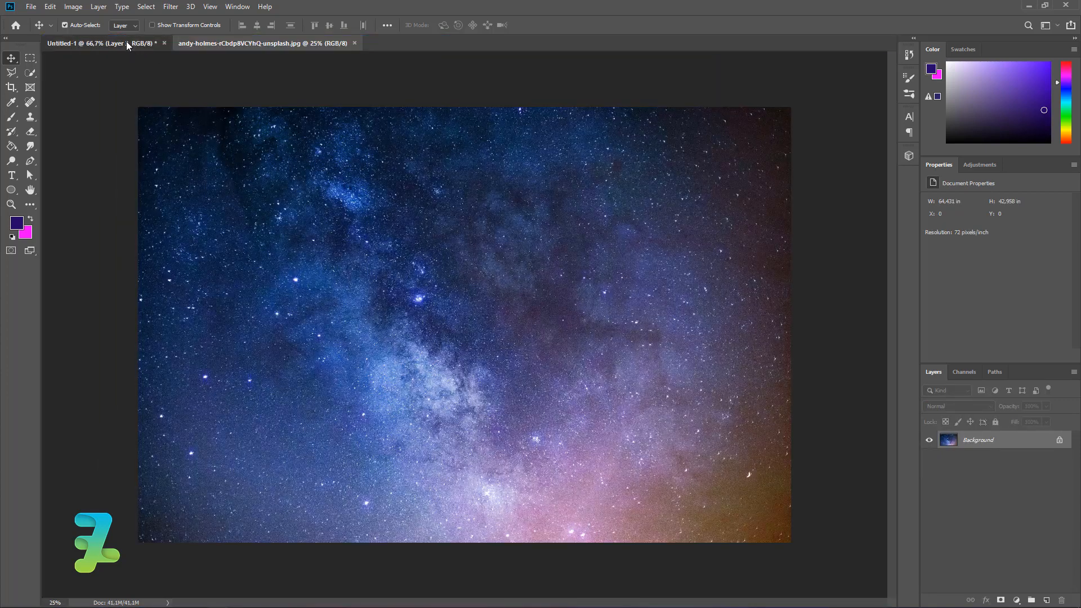
click(126, 43)
right_click(1014, 443)
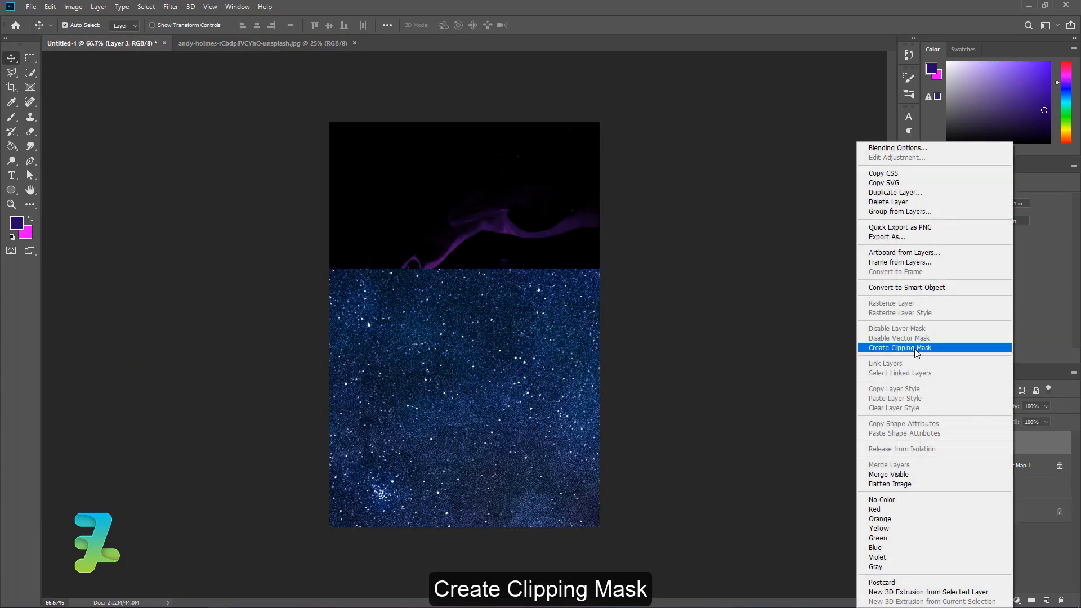
click(907, 347)
Scale the clipped galaxy layer to 62.04%, rotate it -90° and position it so it covers the whole ribbon
drag(487, 337, 550, 218)
key(ctrl+minus)
key(ctrl+minus)
key(ctrl+minus)
key(ctrl+minus)
key(ctrl+minus)
key(ctrl+minus)
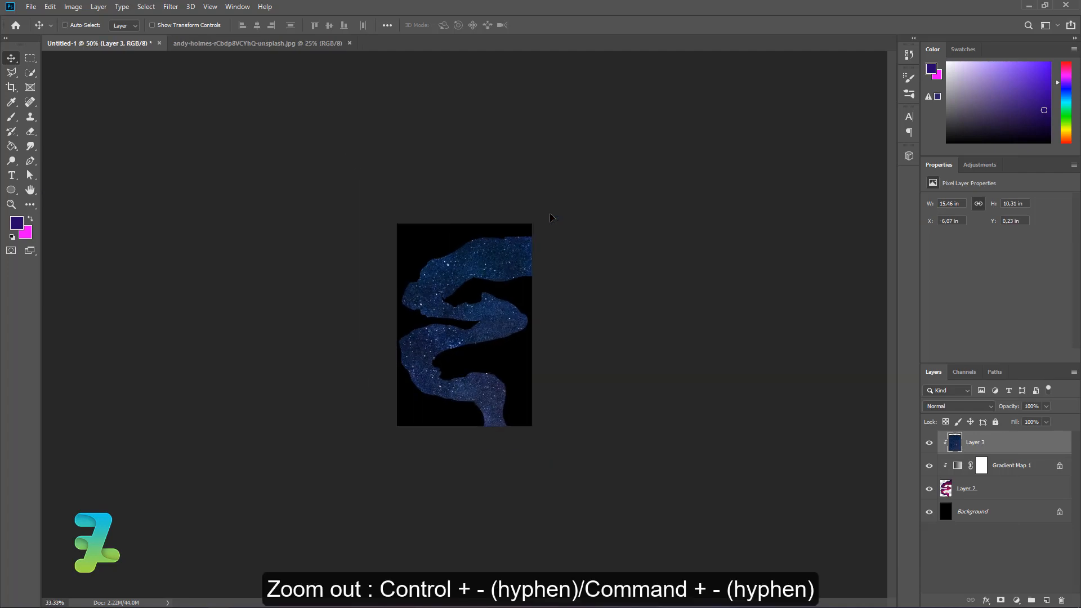
key(ctrl+t)
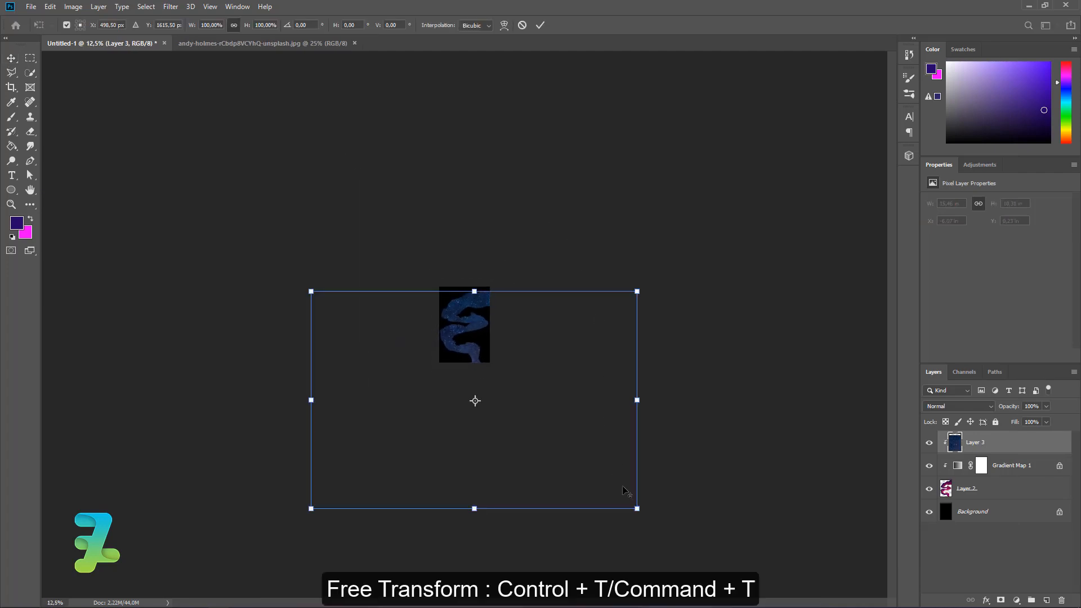
drag(636, 508, 535, 270)
drag(510, 367, 448, 294)
click(13, 58)
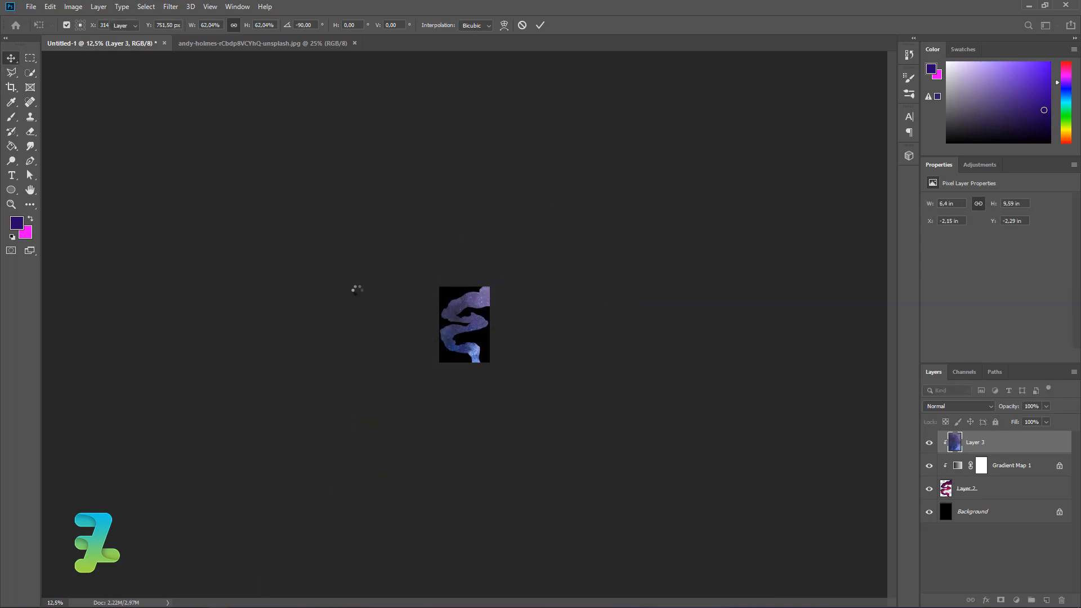
key(ctrl+plus)
key(ctrl+plus)
key(ctrl+plus)
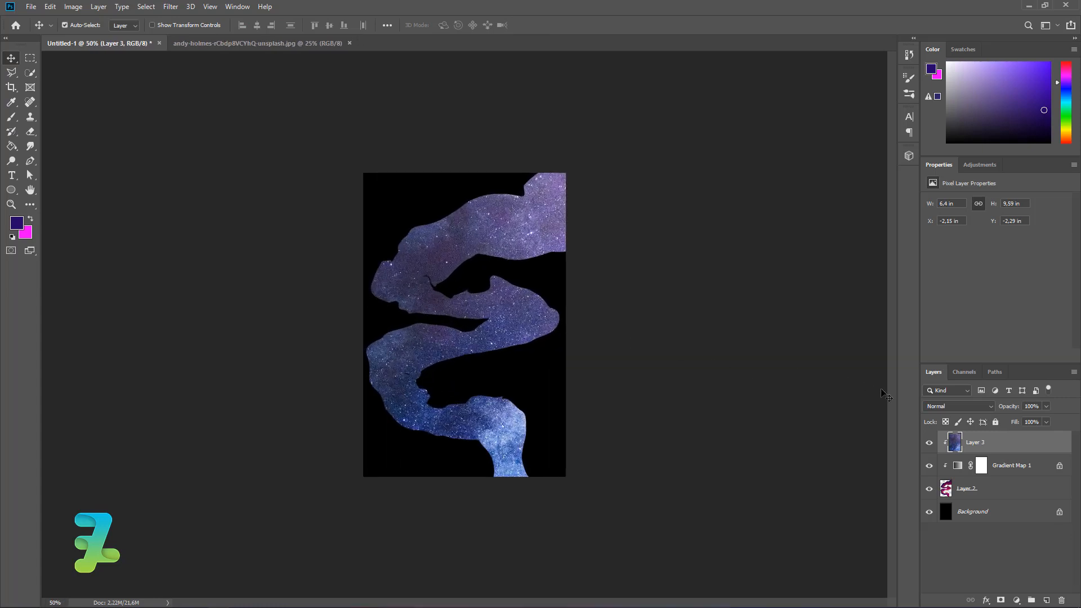
Set the galaxy layer's blend mode to Soft Light and its opacity to 84%
click(936, 406)
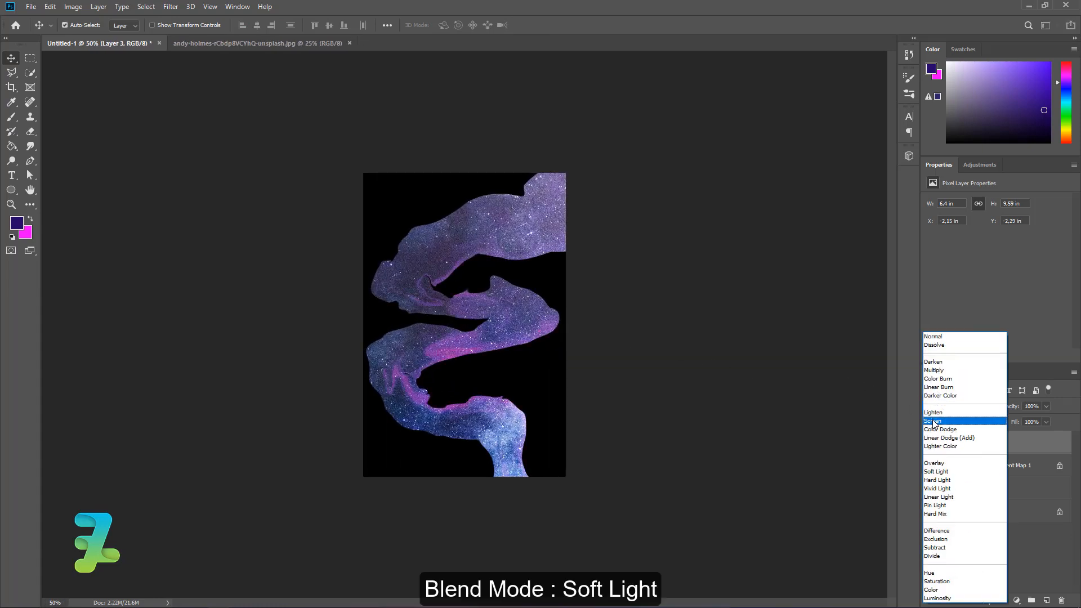
click(932, 471)
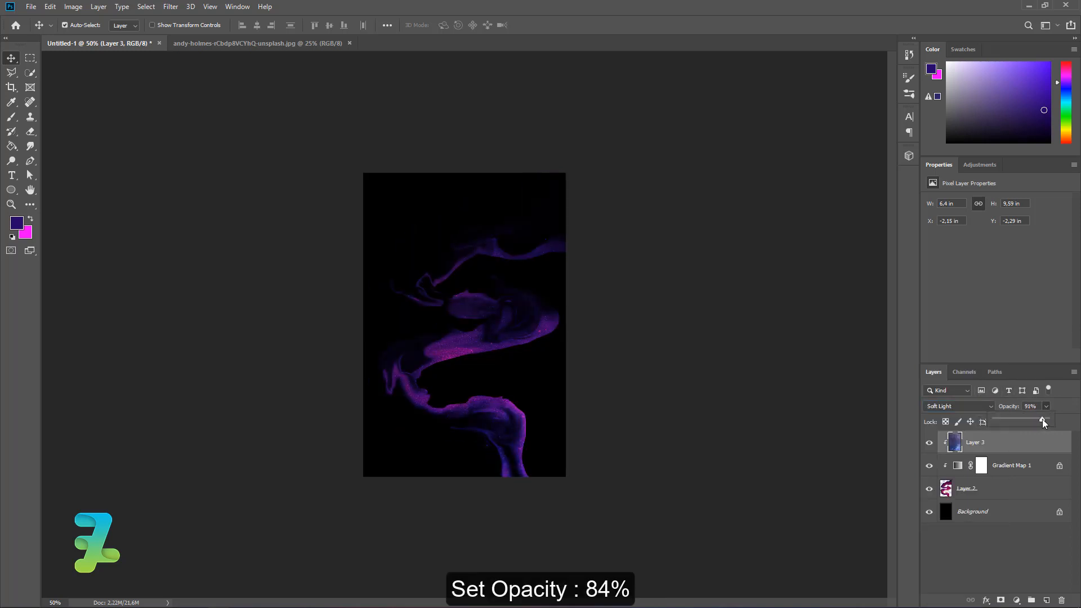
Duplicate the black Background layer
click(948, 520)
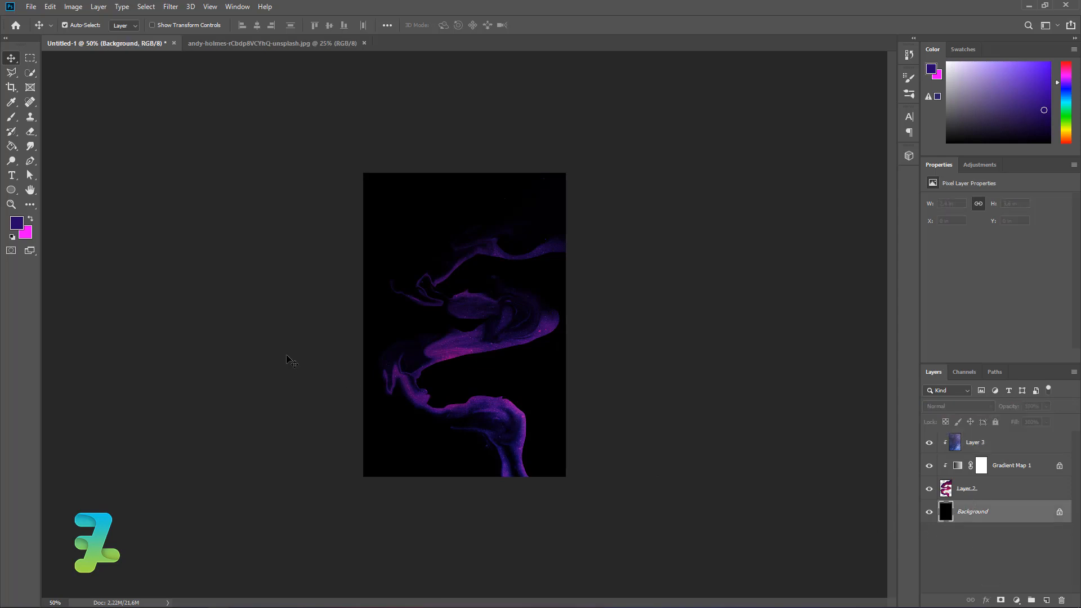
click(11, 145)
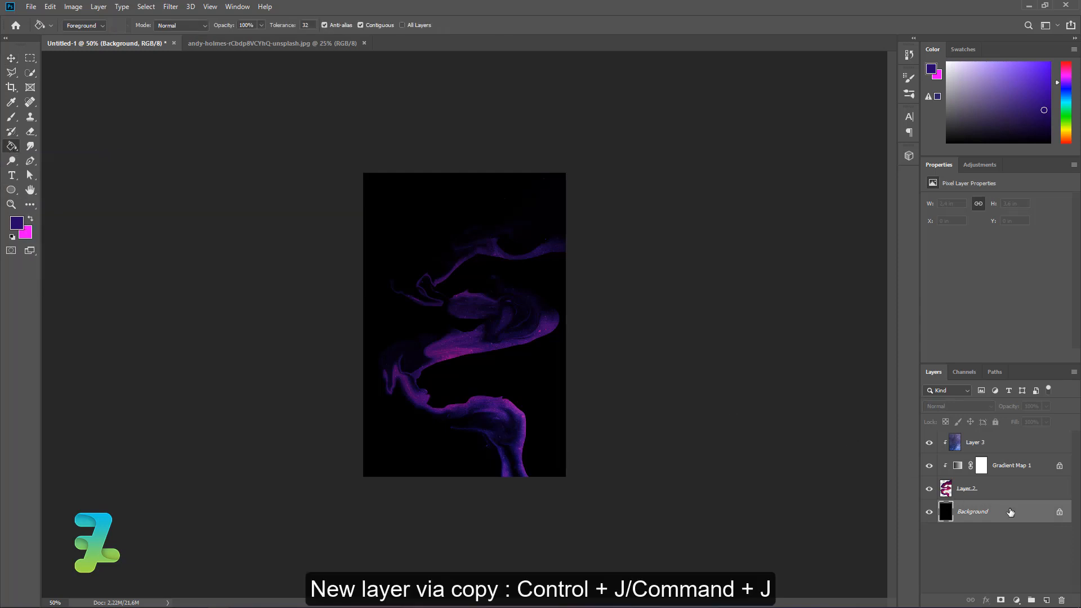
key(ctrl+j)
Fill the original Background layer with white ffffff and check it by briefly hiding the black copy above it
click(950, 534)
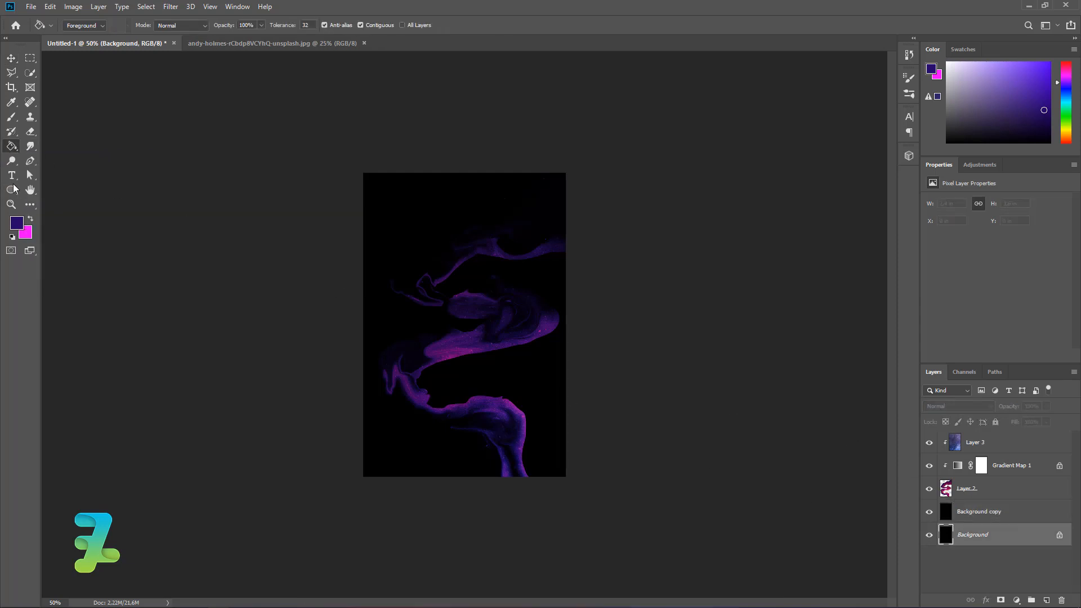
click(16, 223)
text(ffffff)
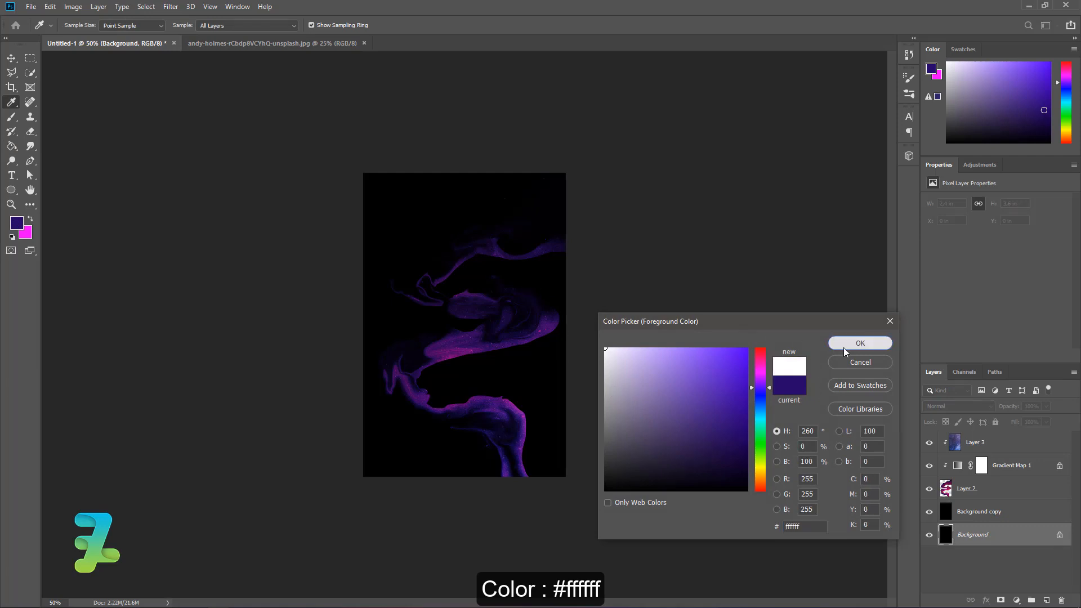
click(843, 345)
key(g)
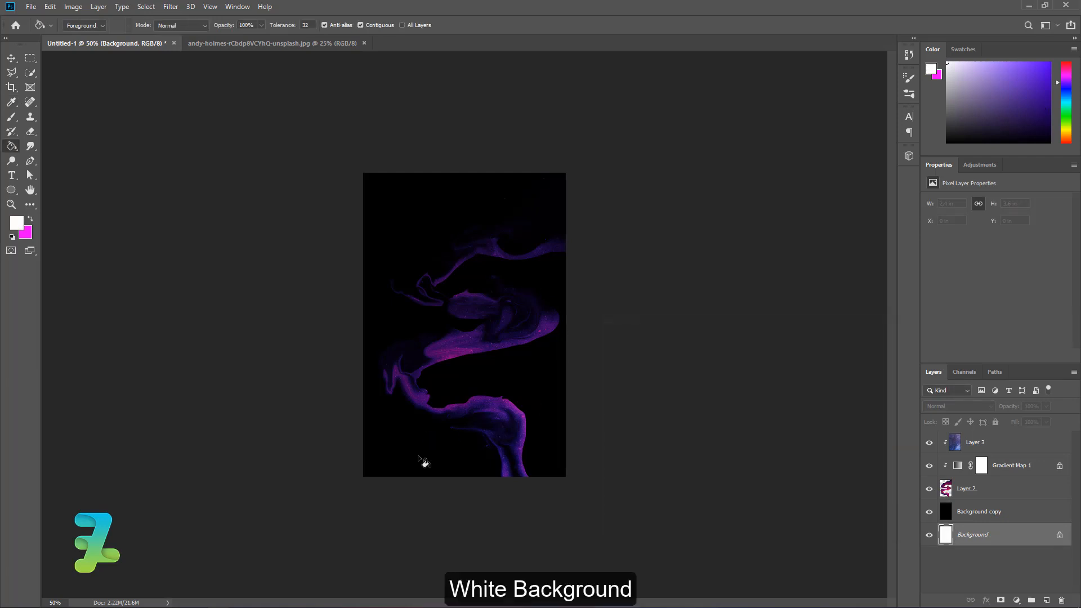
click(929, 511)
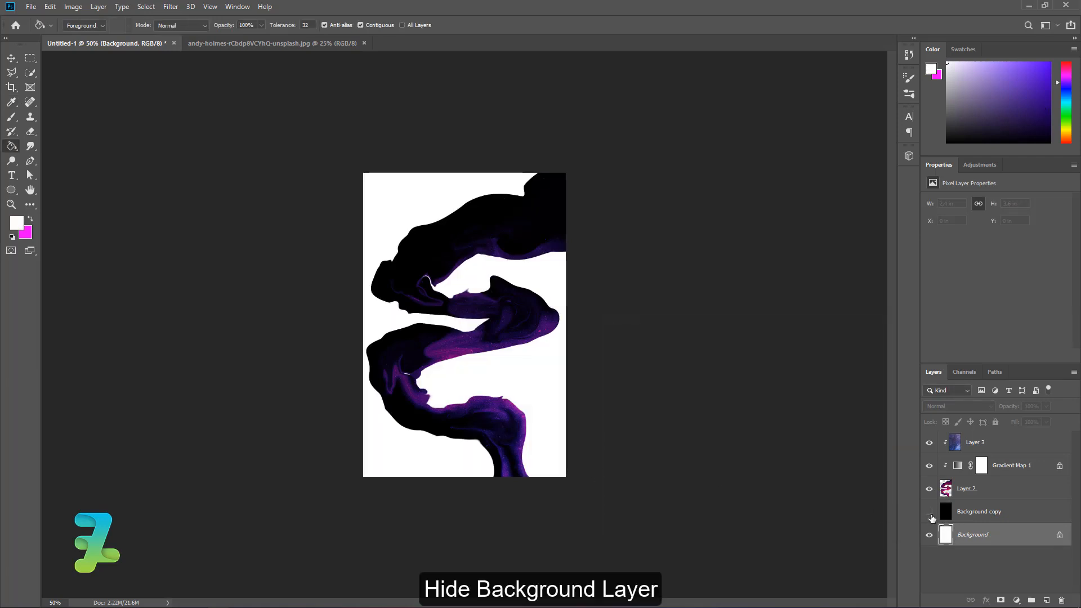
click(929, 512)
Scale the black Background copy down proportionally to 73.16% around its center
click(957, 511)
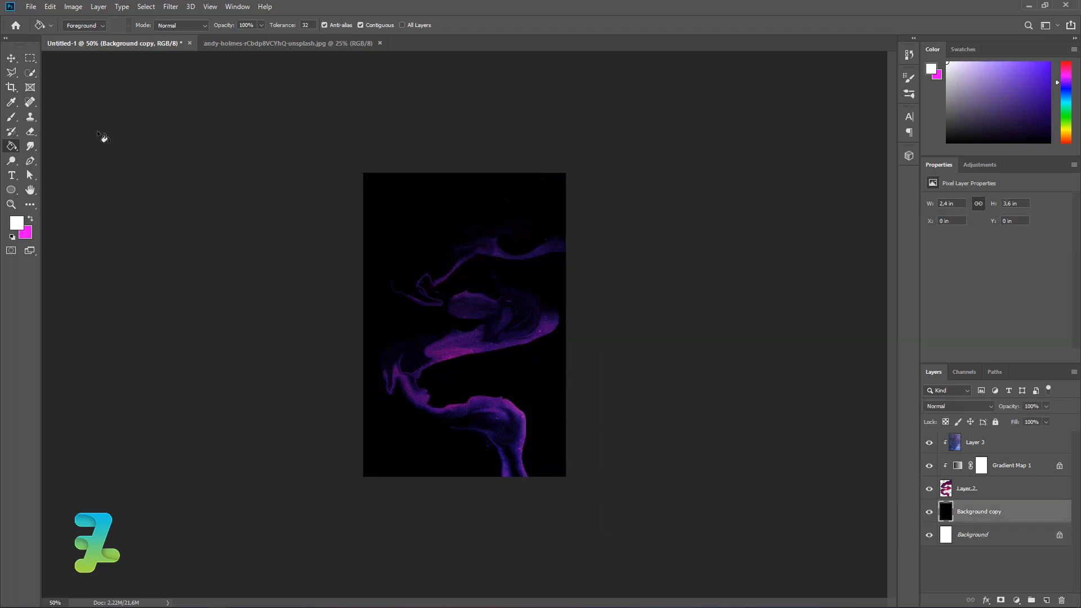
click(13, 61)
key(ctrl+t)
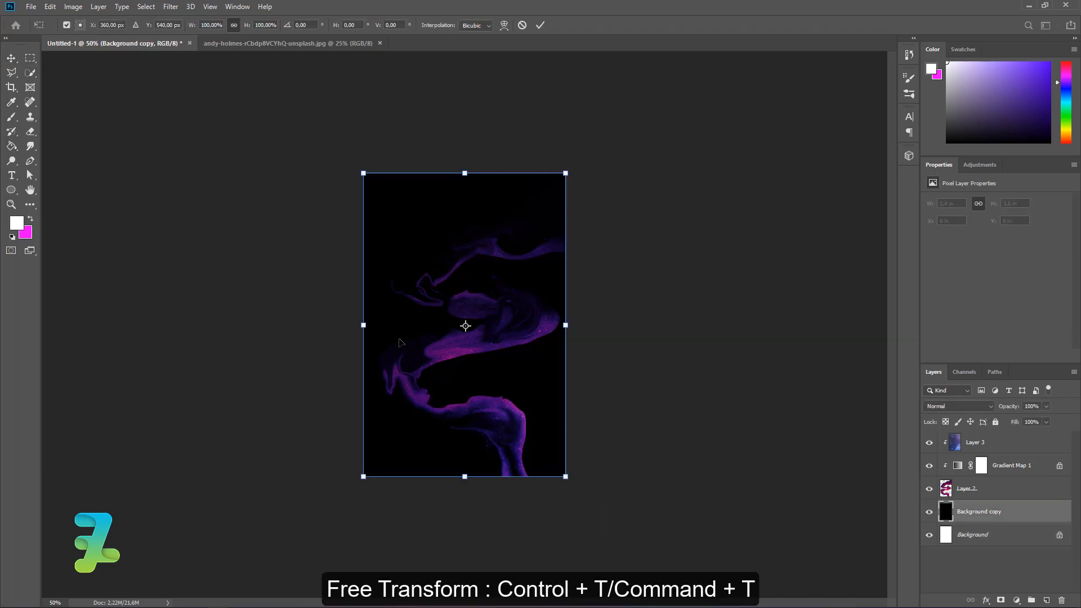
drag(565, 476, 531, 439)
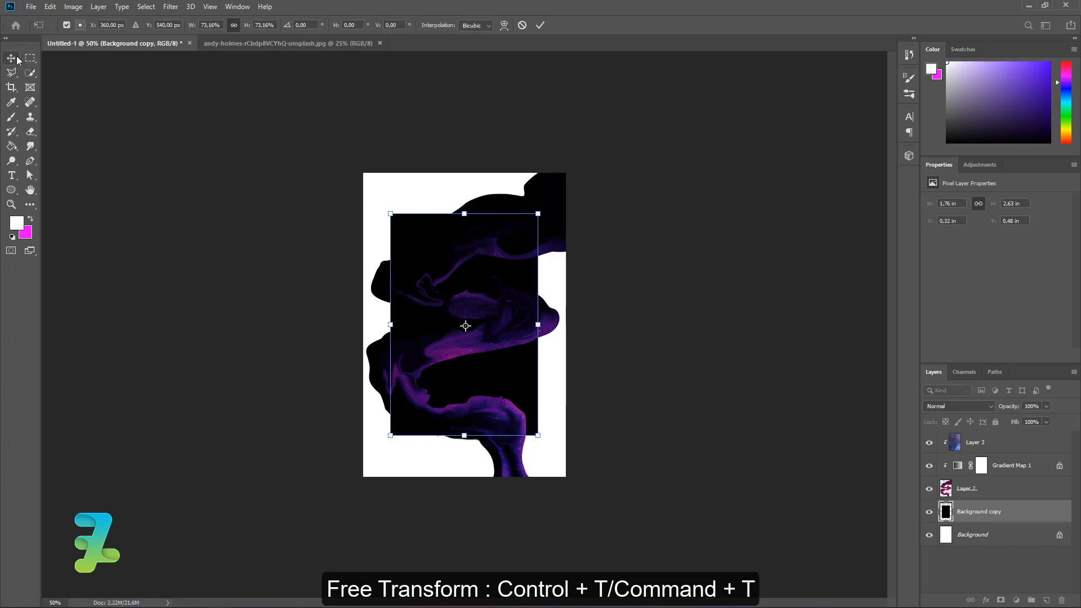
key(Return)
Center the black rectangle on the whole canvas and clear the selection
key(ctrl+a)
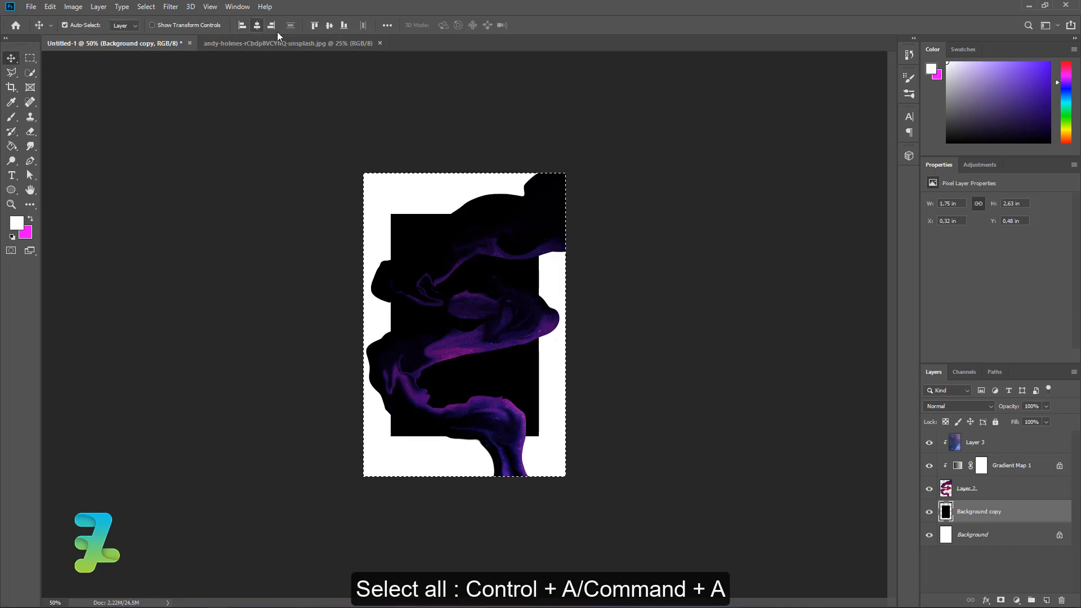
click(330, 29)
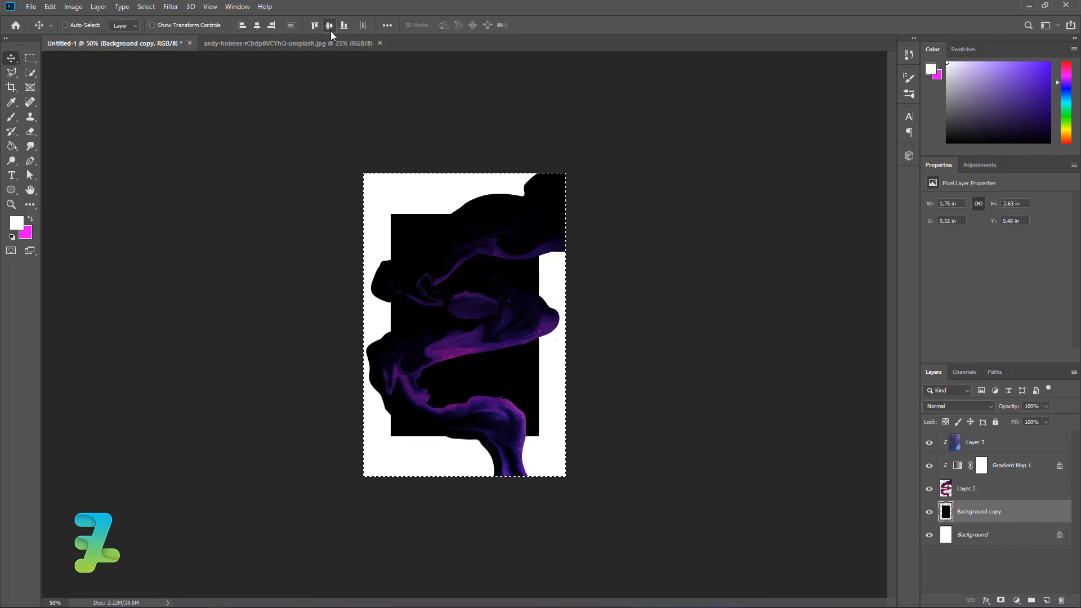
key(ctrl+d)
key(ctrl+plus)
key(ctrl+plus)
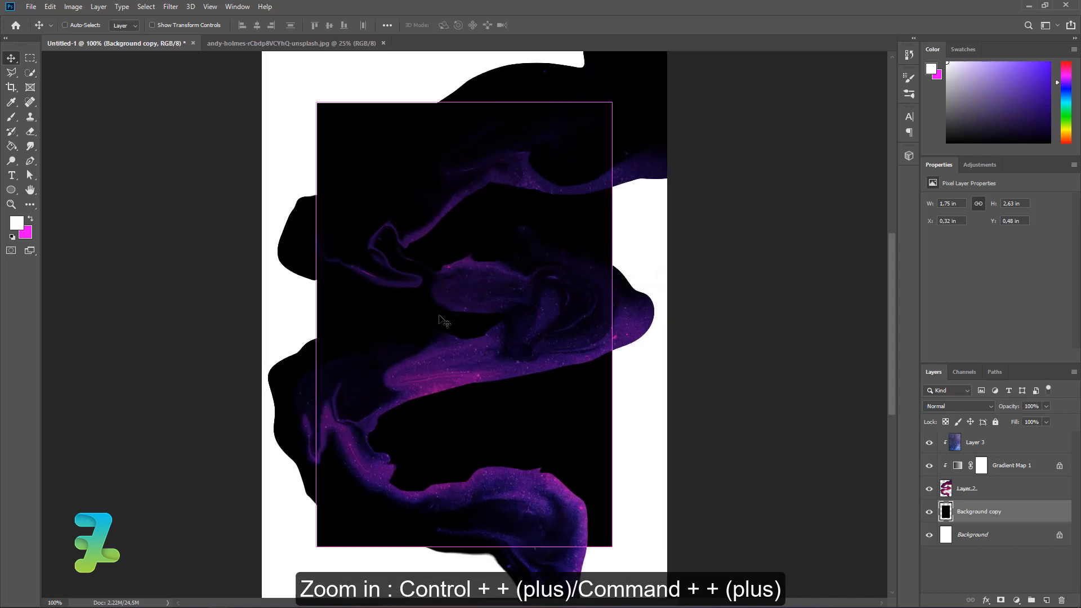
key(ctrl+minus)
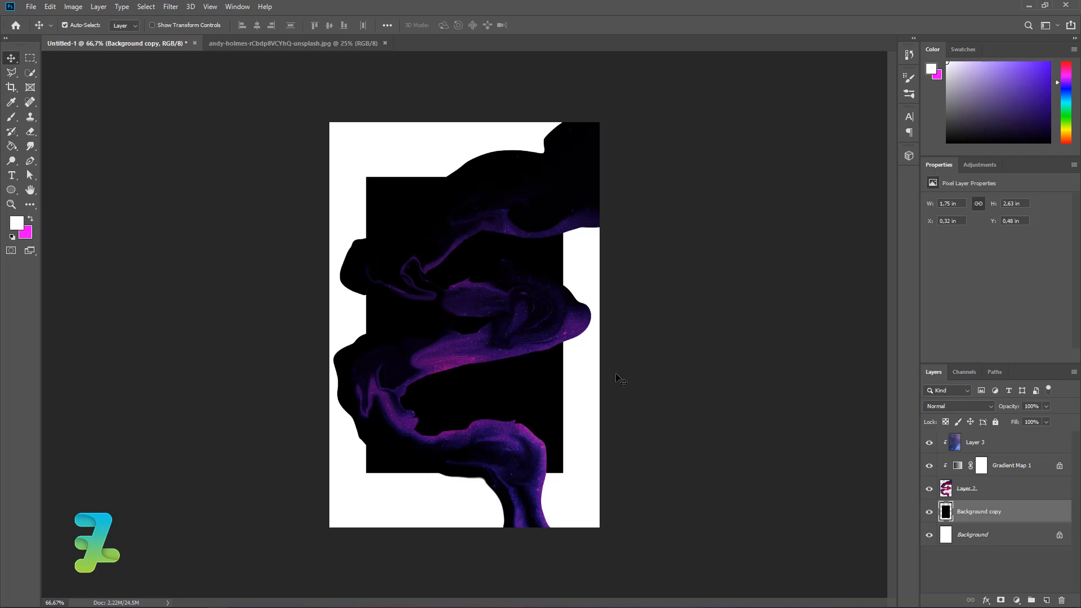
Group Layer 2, the Gradient Map layer and Layer 3 together
click(997, 491)
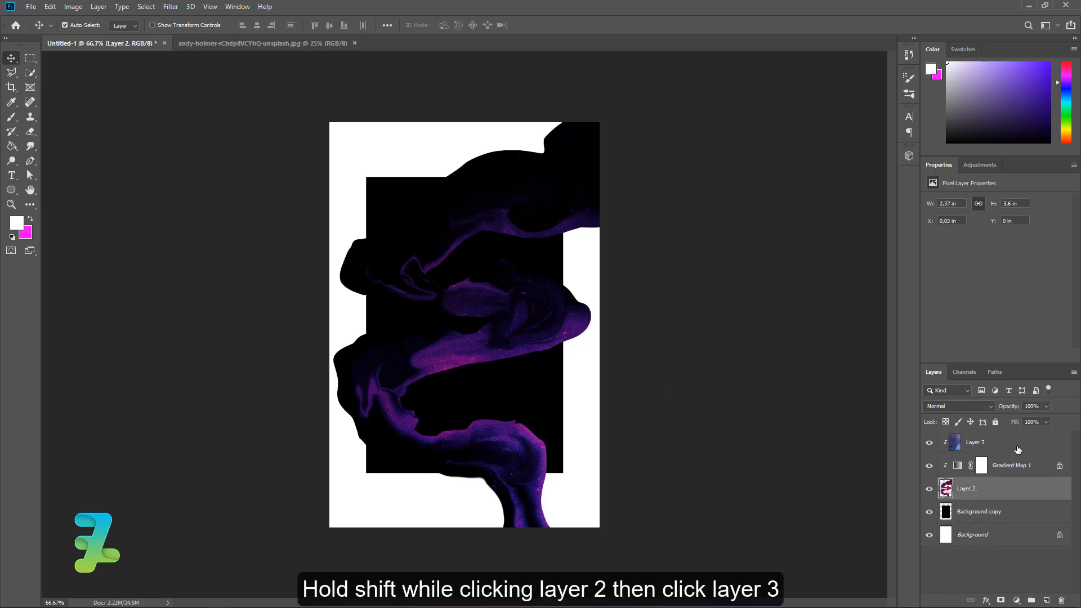
shift+click(1017, 449)
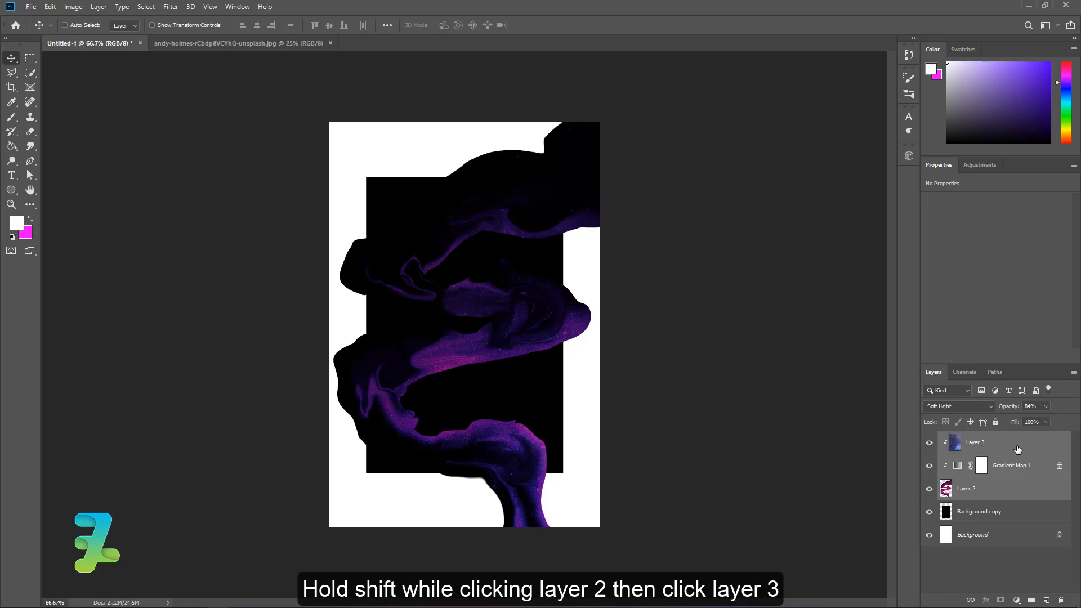
key(ctrl+g)
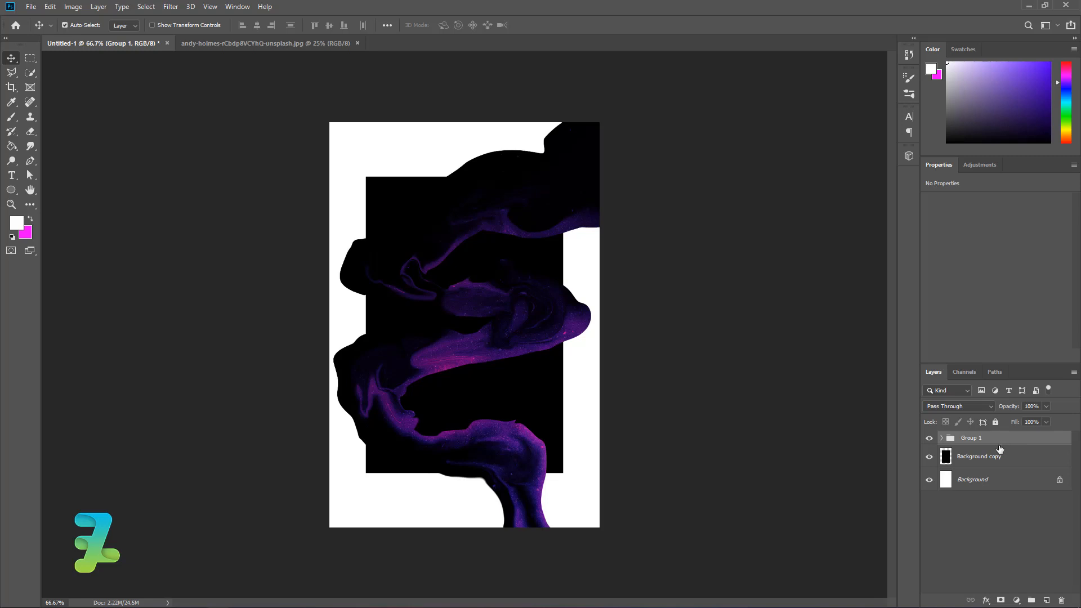
Add a layer mask to the new group and activate the Brush tool for painting on it
click(1001, 600)
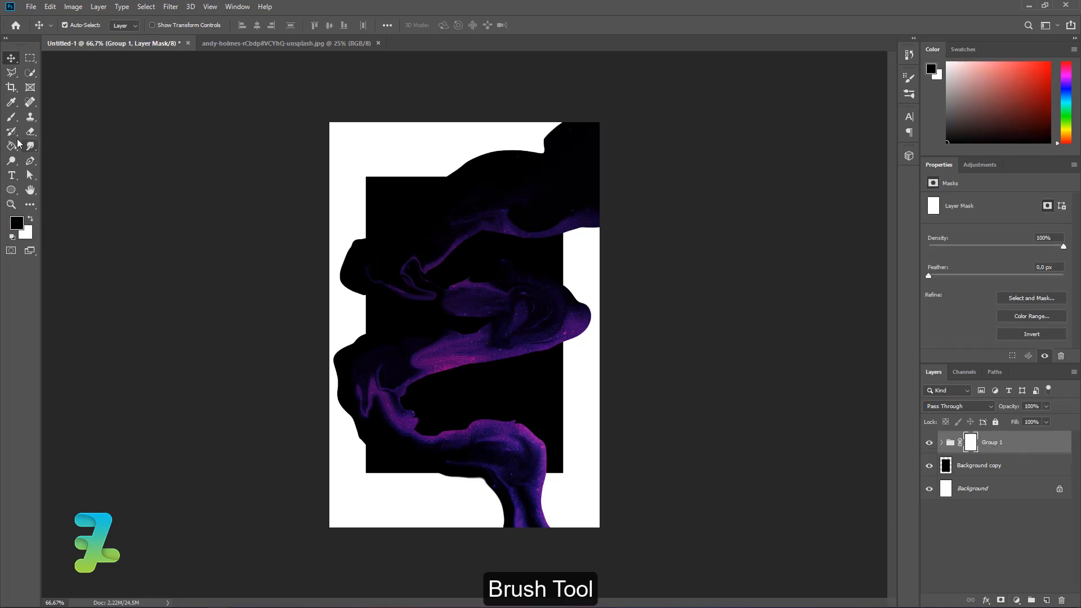
click(11, 117)
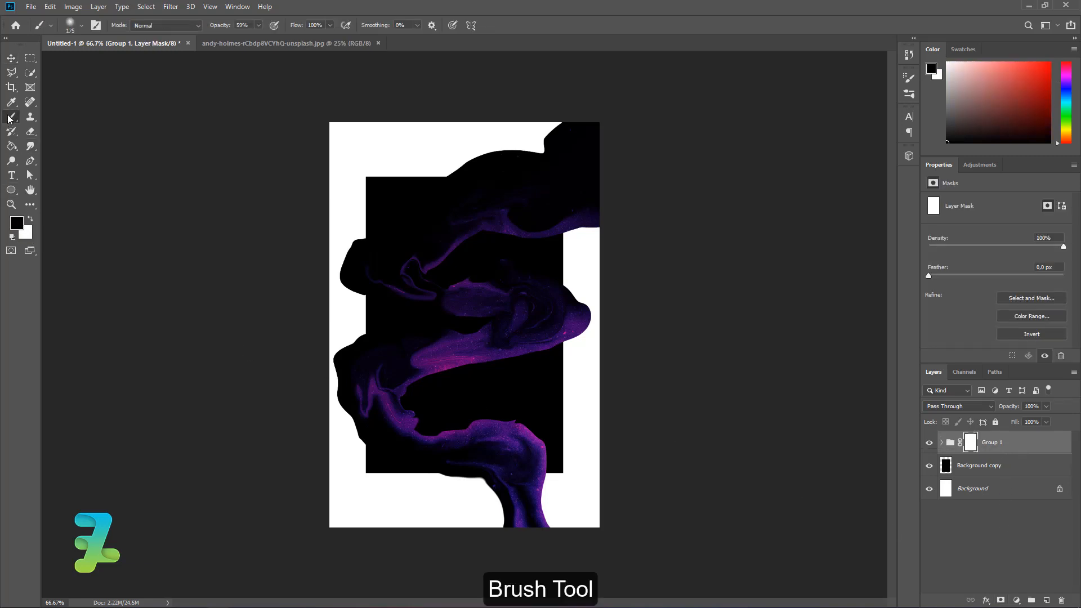
Try a black brush dab at 42% opacity on the mask over the ribbon's upper end, and undo it
click(258, 25)
drag(245, 44, 251, 43)
click(572, 145)
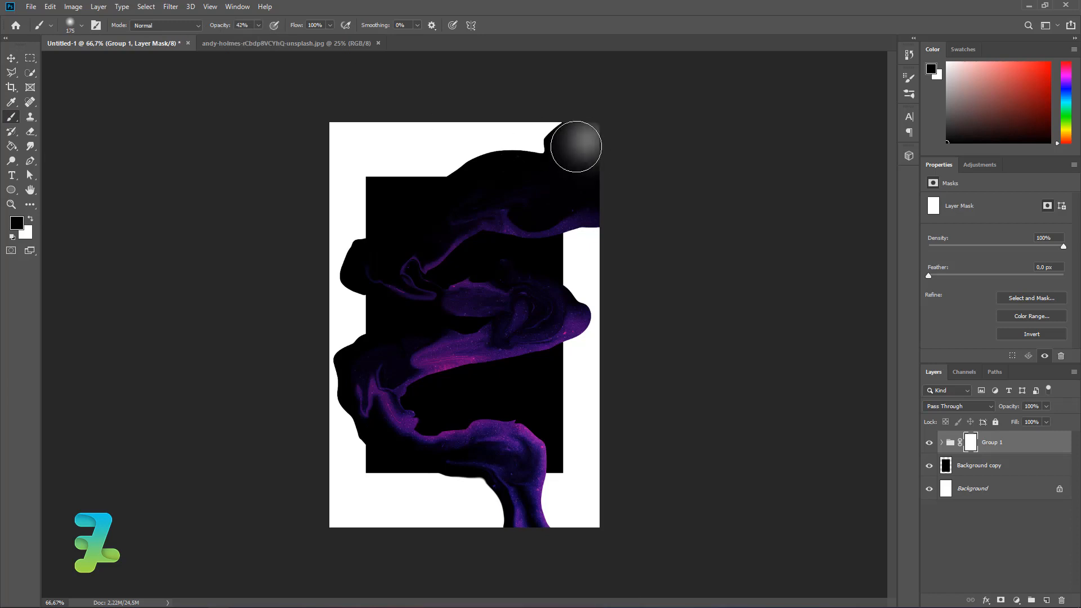
key(ctrl+z)
Try black brush strokes at 15% opacity on the mask over the ribbon's upper part, and undo them
click(258, 25)
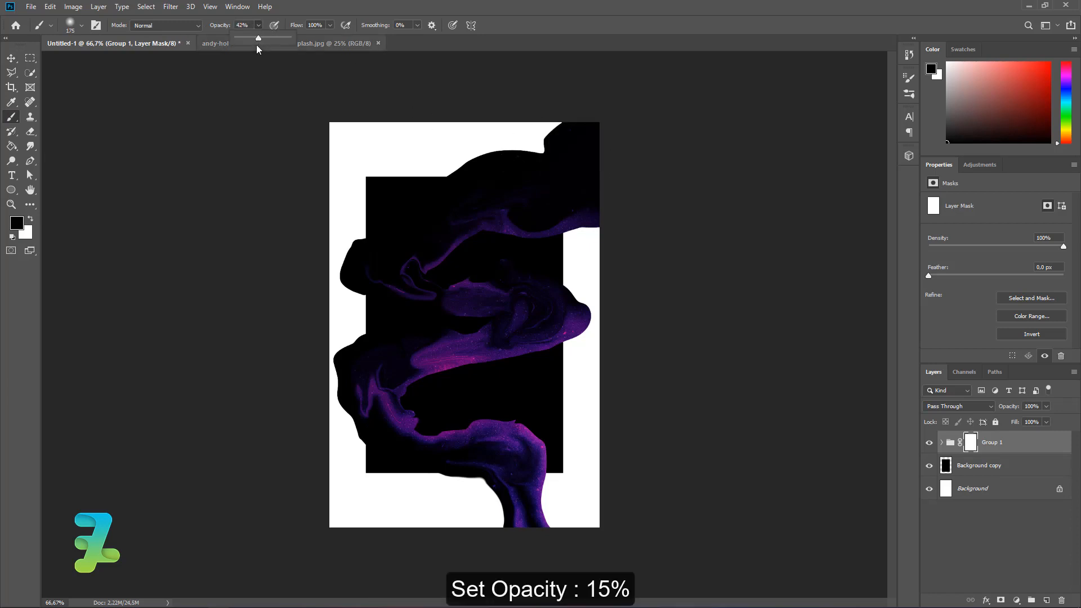
drag(259, 38, 244, 38)
click(570, 149)
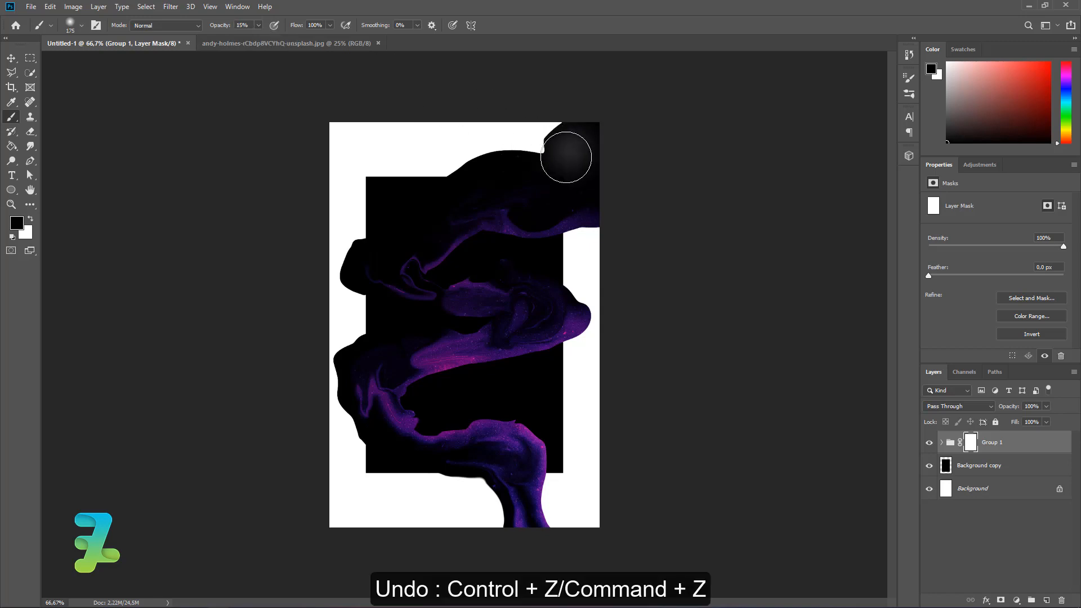
key(ctrl+z)
drag(551, 184, 458, 201)
key(ctrl+z)
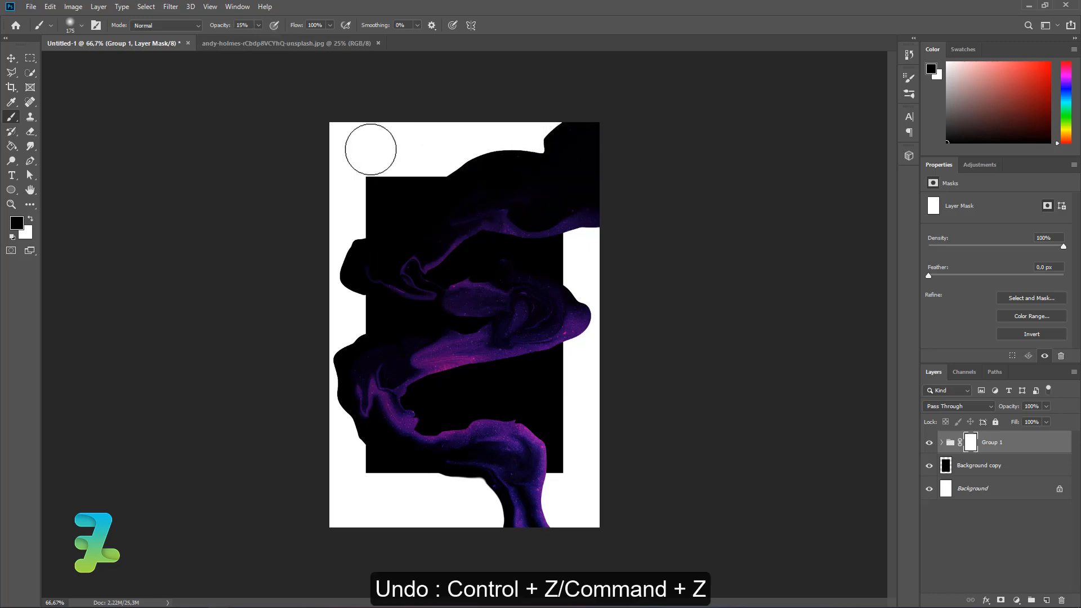
Paint on the group mask with black at 4% brush opacity to lighten the dark parts of the ribbon
click(259, 25)
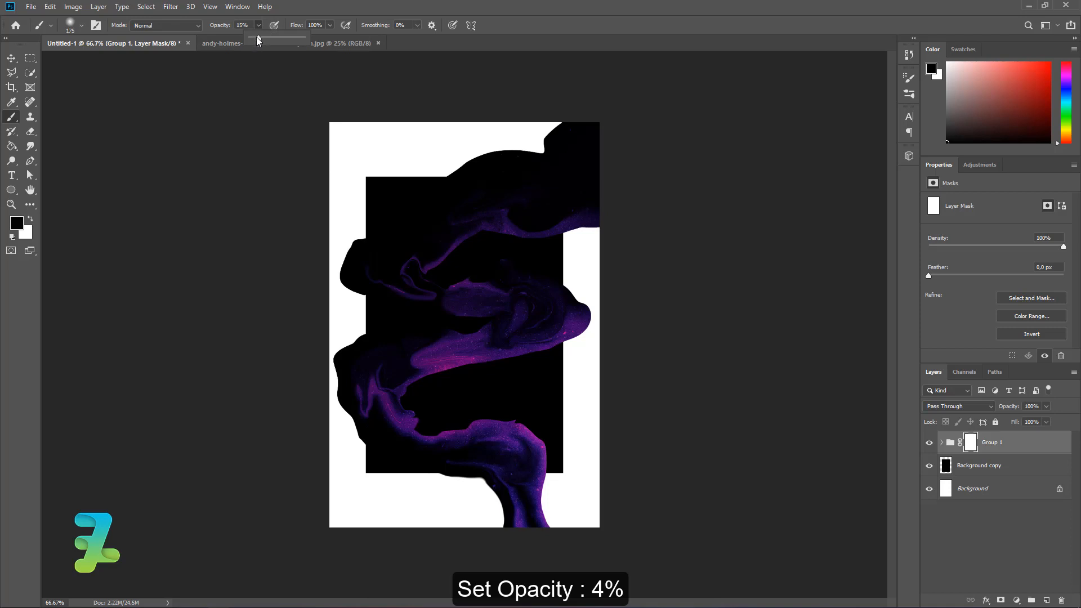
drag(256, 37, 252, 37)
click(470, 193)
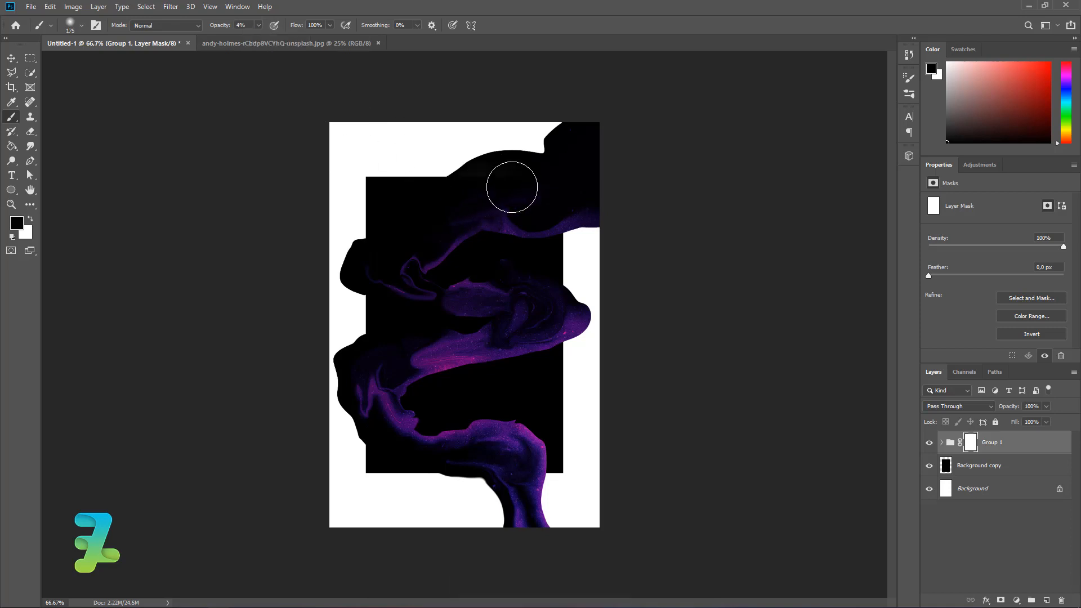
key(ctrl+z)
mouse_move(558, 206)
mouse_down()
mouse_move(575, 164)
mouse_move(523, 197)
mouse_move(403, 225)
mouse_move(386, 268)
mouse_move(531, 313)
mouse_move(351, 380)
mouse_move(364, 388)
mouse_move(415, 341)
mouse_move(377, 426)
mouse_move(499, 482)
mouse_move(519, 513)
mouse_move(494, 454)
mouse_up()
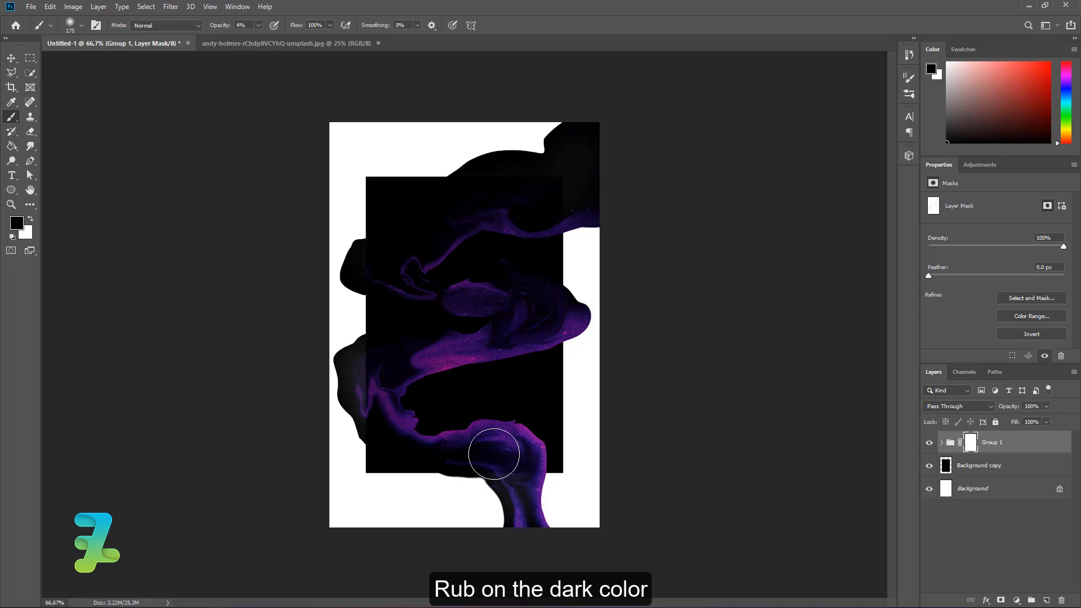
Select the Background layer and set the background colour swatch to #a6a6a6
click(956, 488)
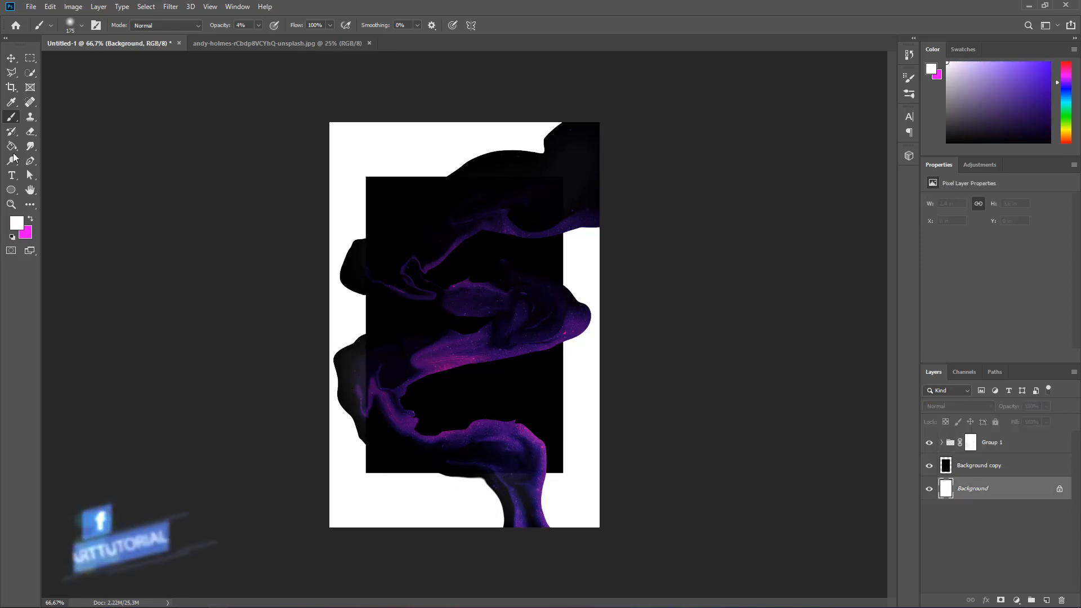
click(25, 232)
text(a6a6a6)
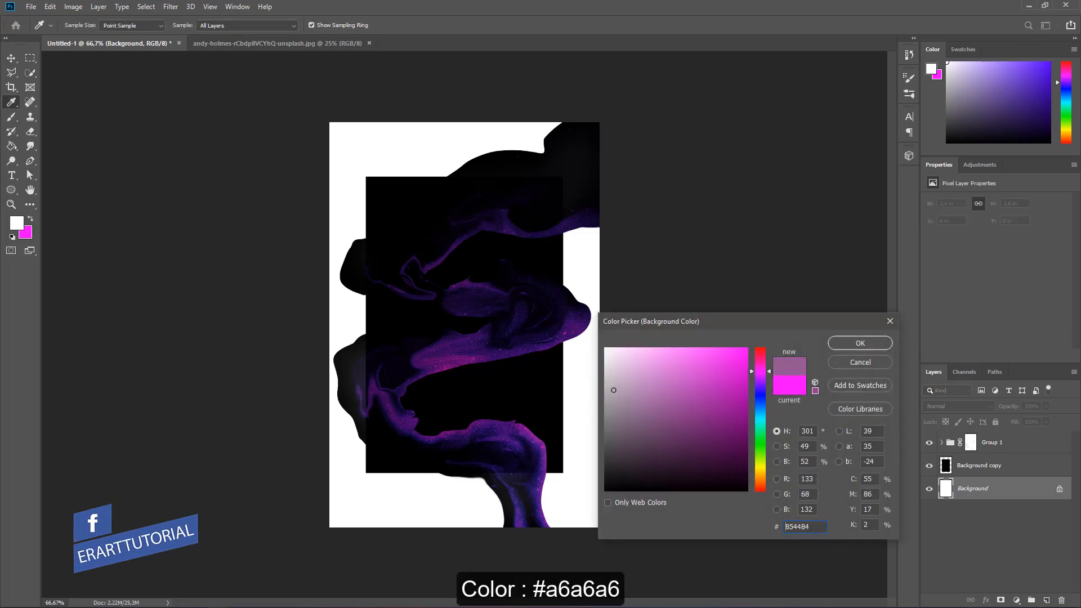
click(835, 341)
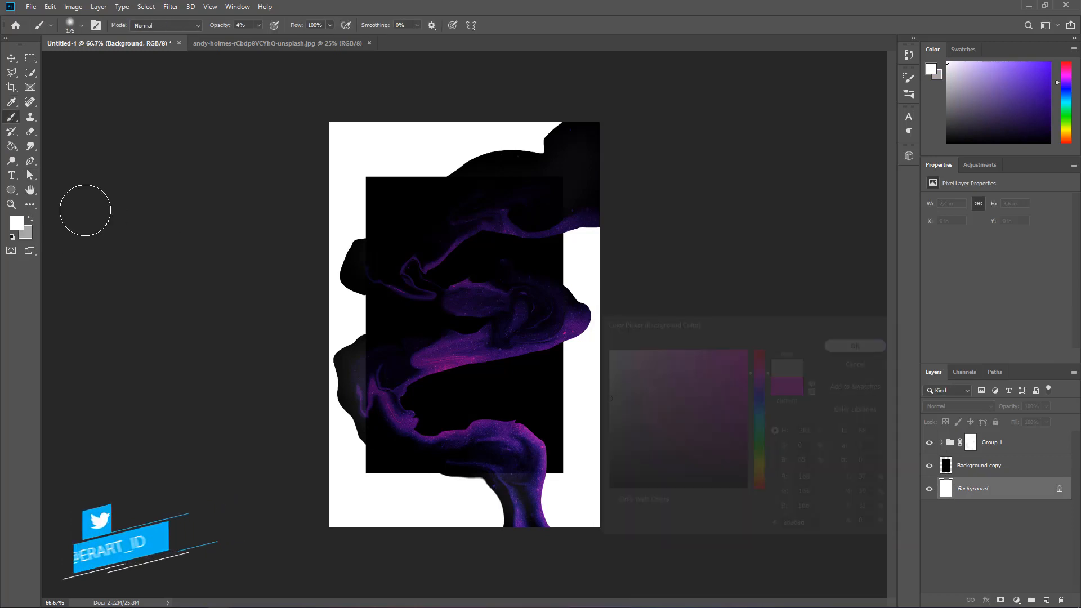
Set the foreground colour to #717171 and fill the Background layer with it using the Paint Bucket
key(g)
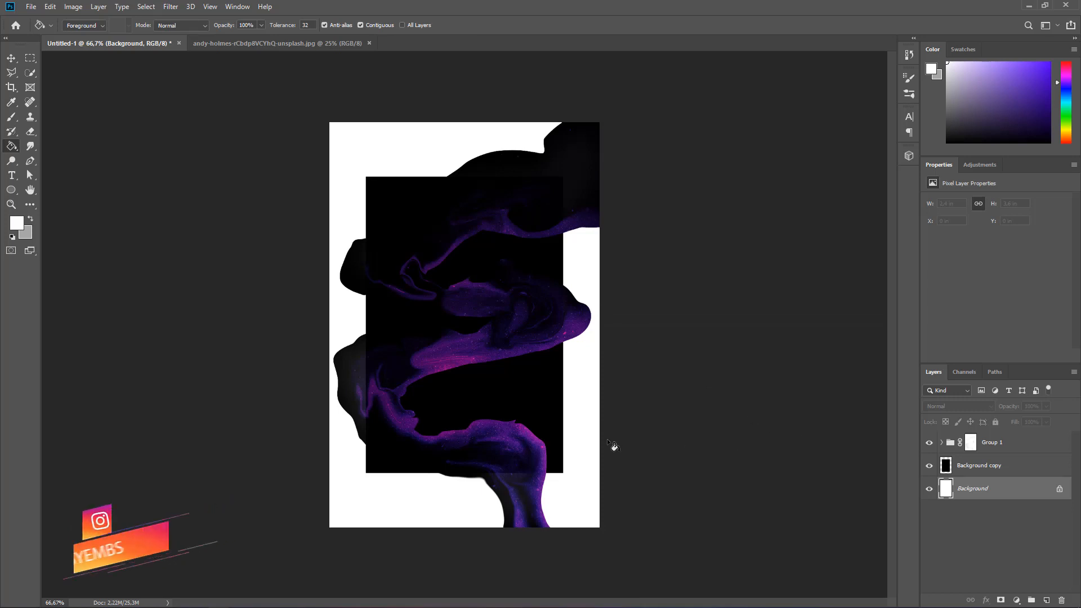
click(17, 222)
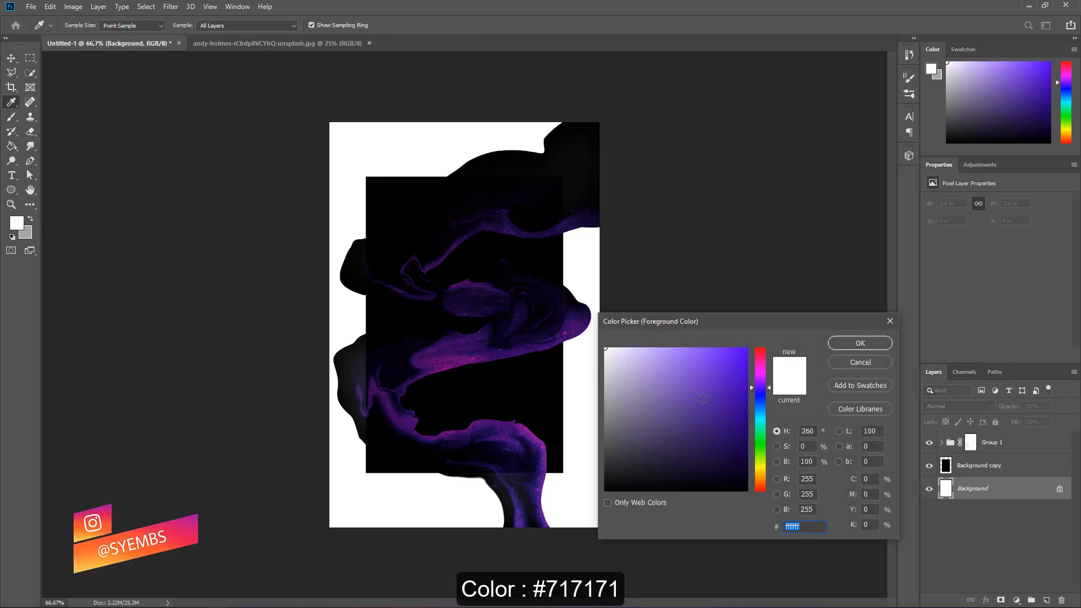
click(606, 414)
drag(606, 415, 601, 427)
click(860, 343)
key(g)
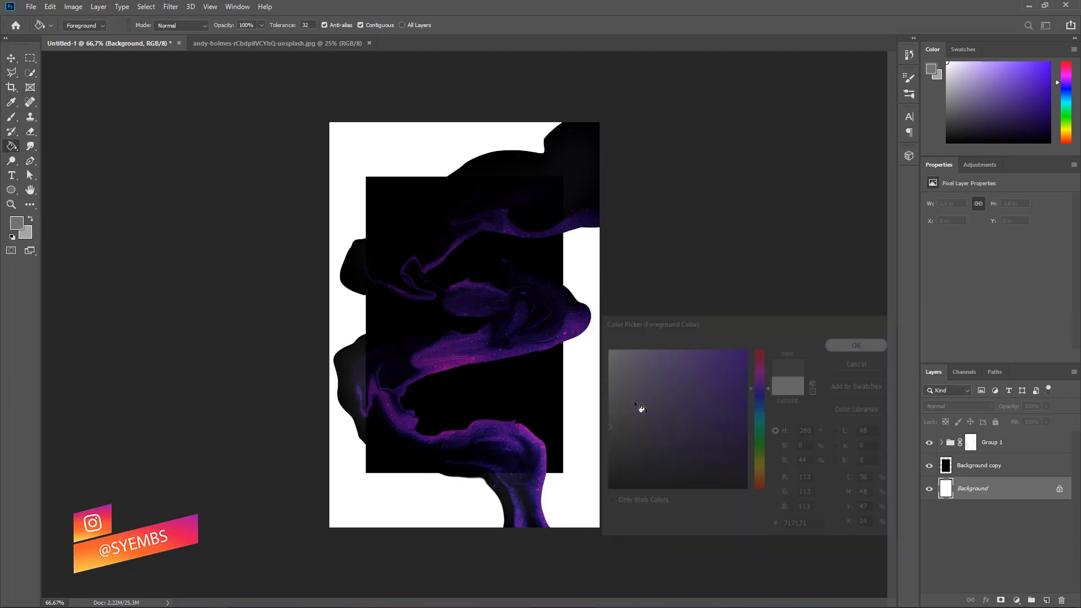
click(585, 411)
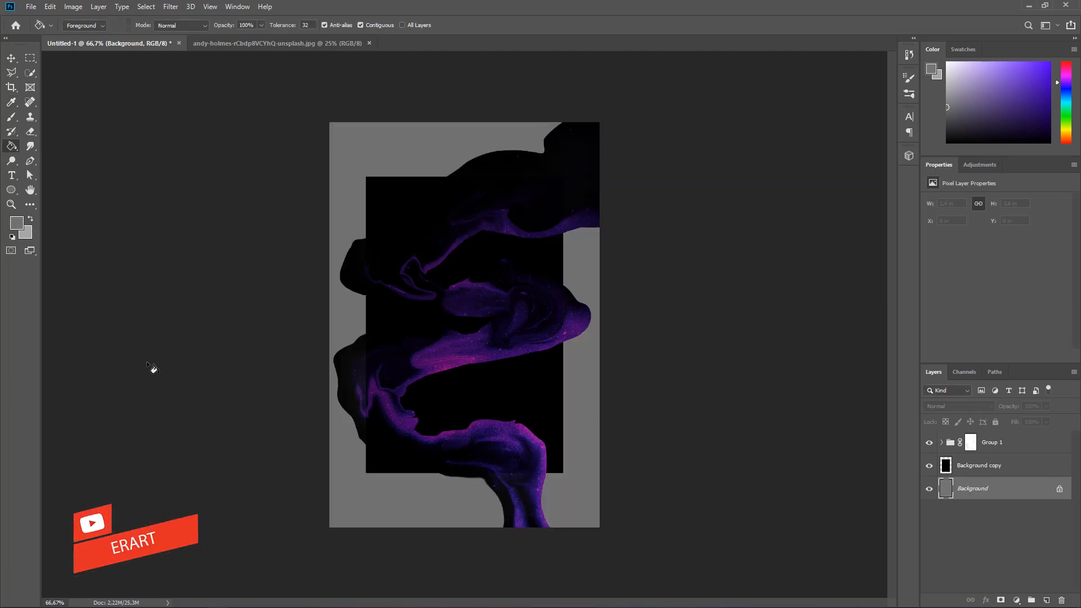
Paint black at 4% brush opacity on the Group 1 mask over the ribbon's dark parts, using brush sizes from 70 to 125
click(971, 442)
key(d)
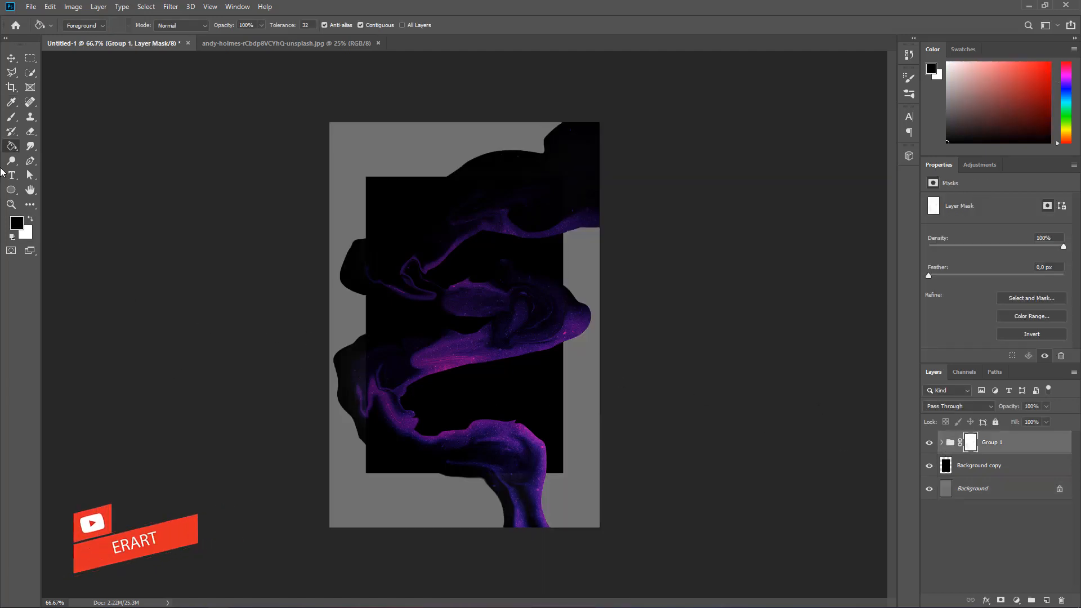
key(b)
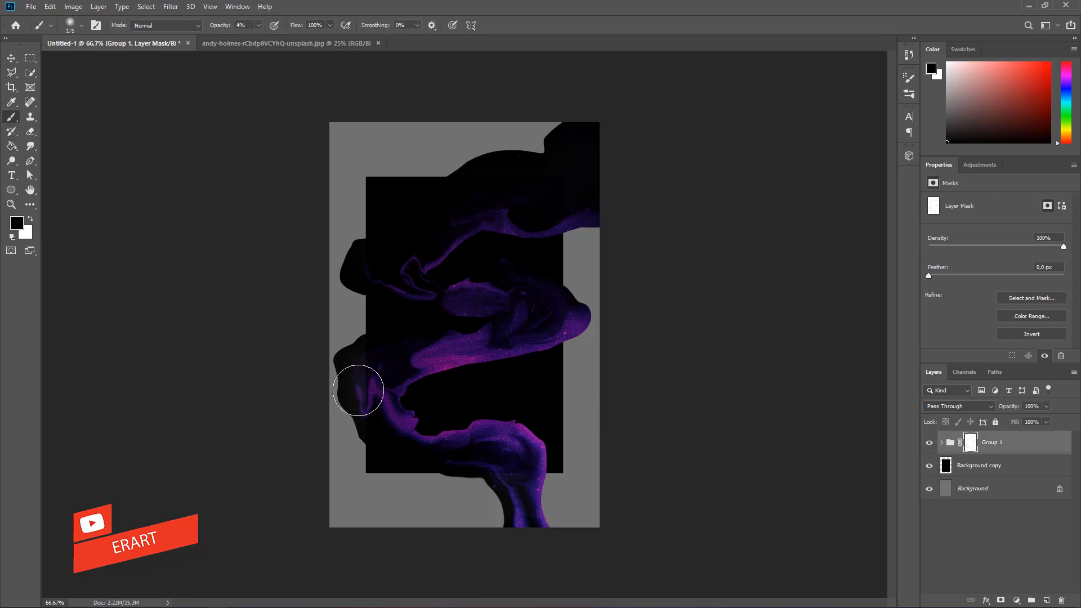
key(bracketleft)
key(bracketleft)
key(bracketleft)
key(bracketleft)
key(bracketleft)
key(bracketleft)
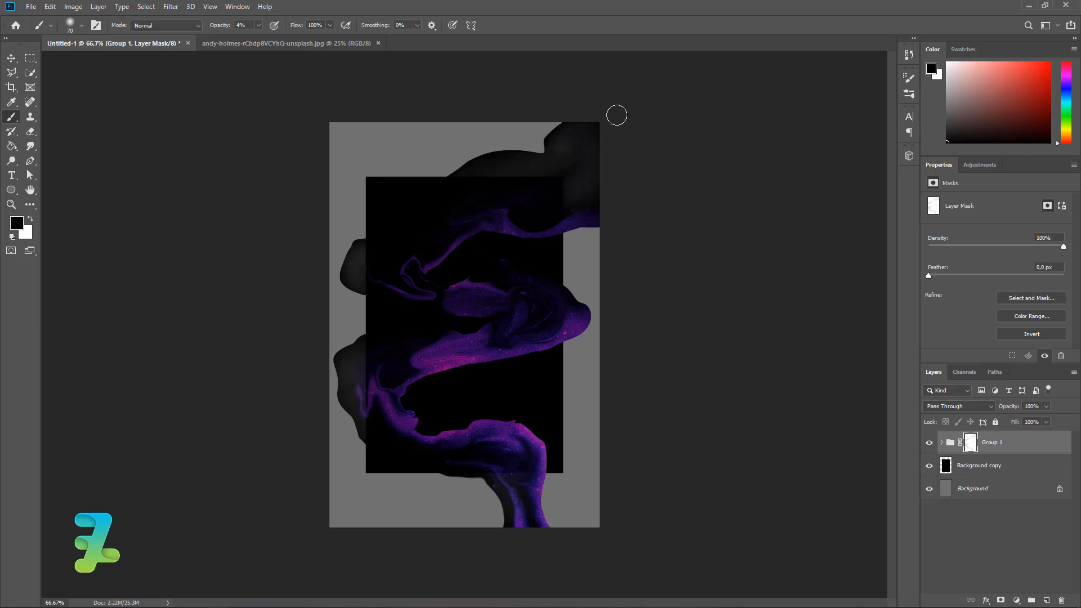
key(bracketright)
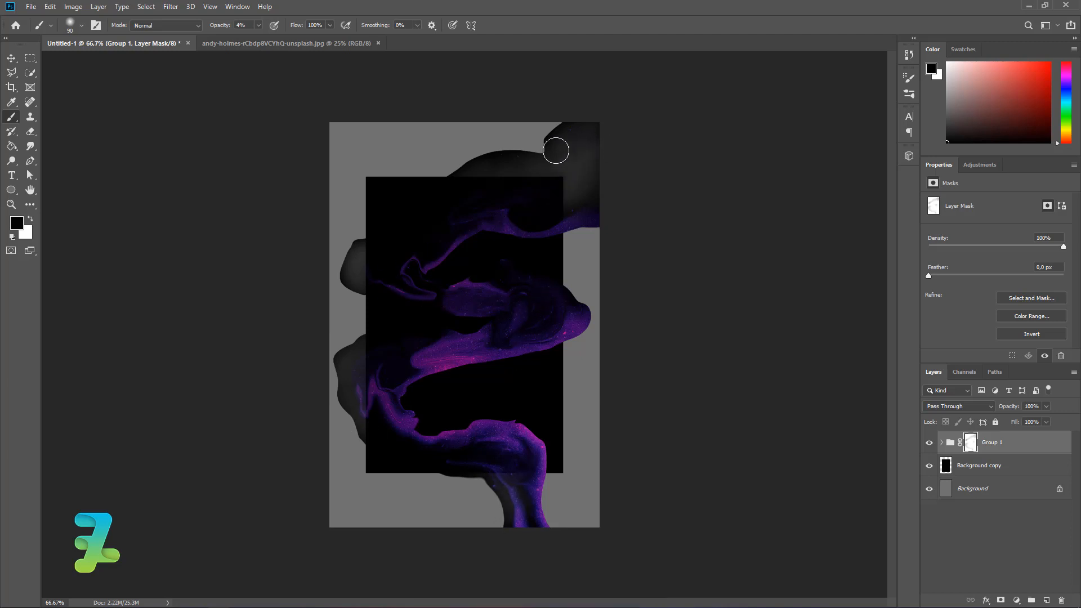
key(bracketright)
key(bracketright)
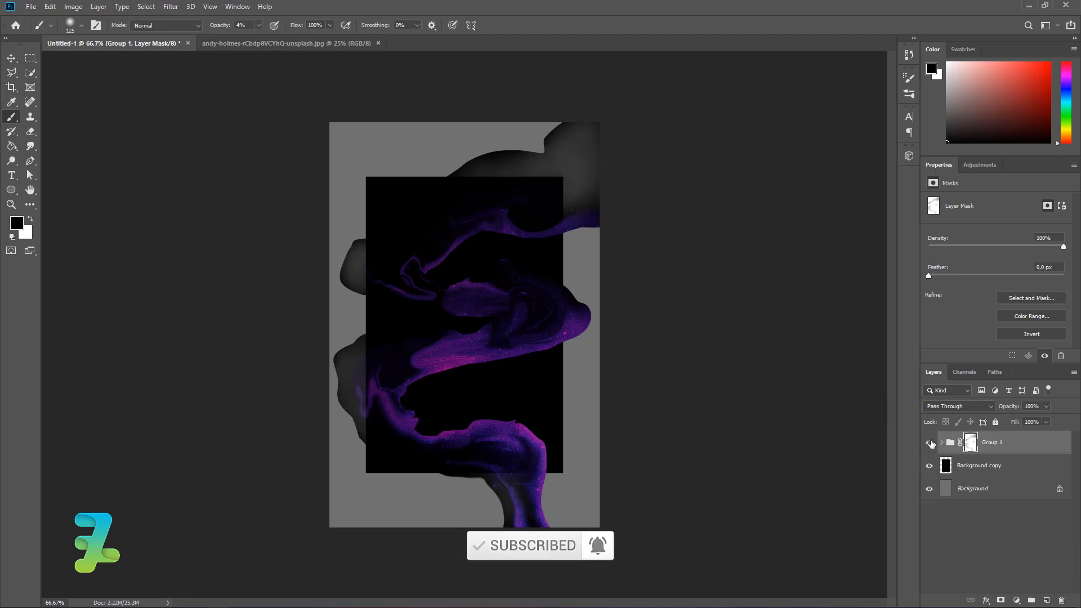
Add a Gradient Map adjustment layer above Layer 3 inside Group 1 and clip it to the ribbon
click(942, 442)
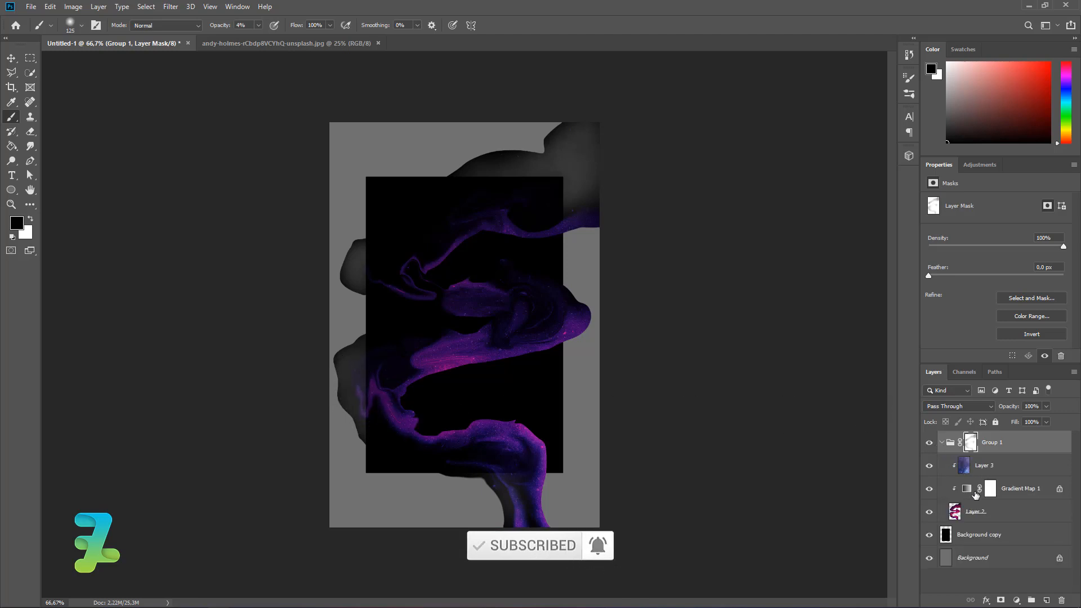
click(1004, 474)
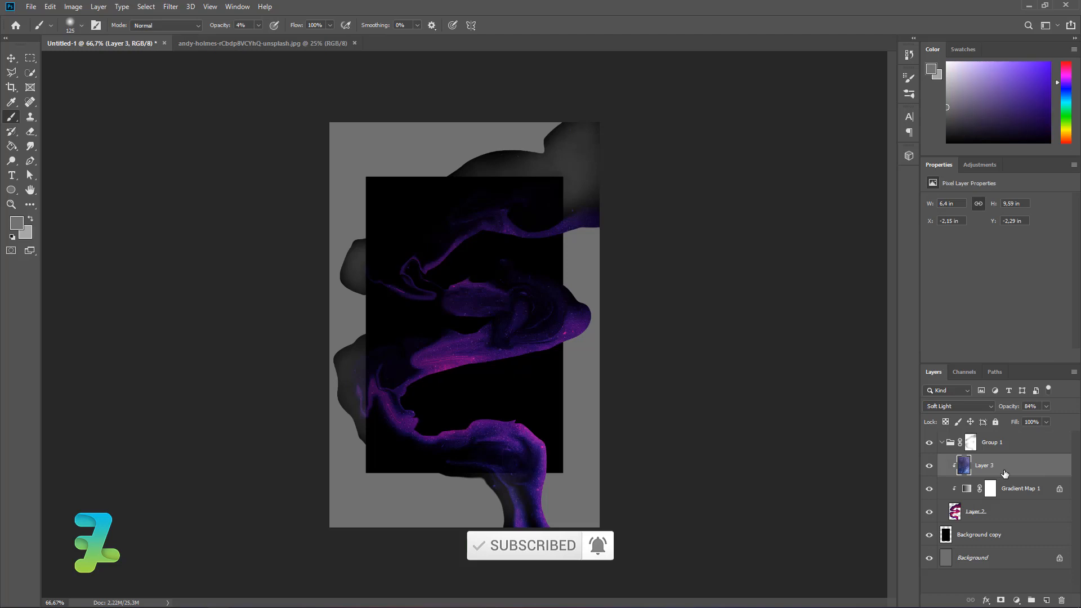
click(1015, 600)
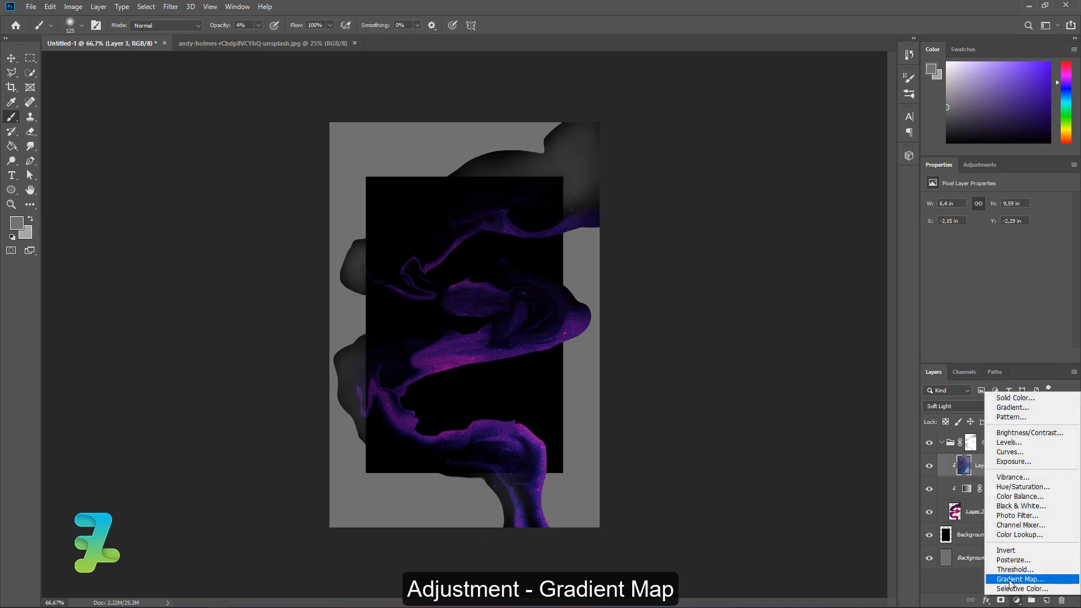
click(1010, 579)
click(995, 356)
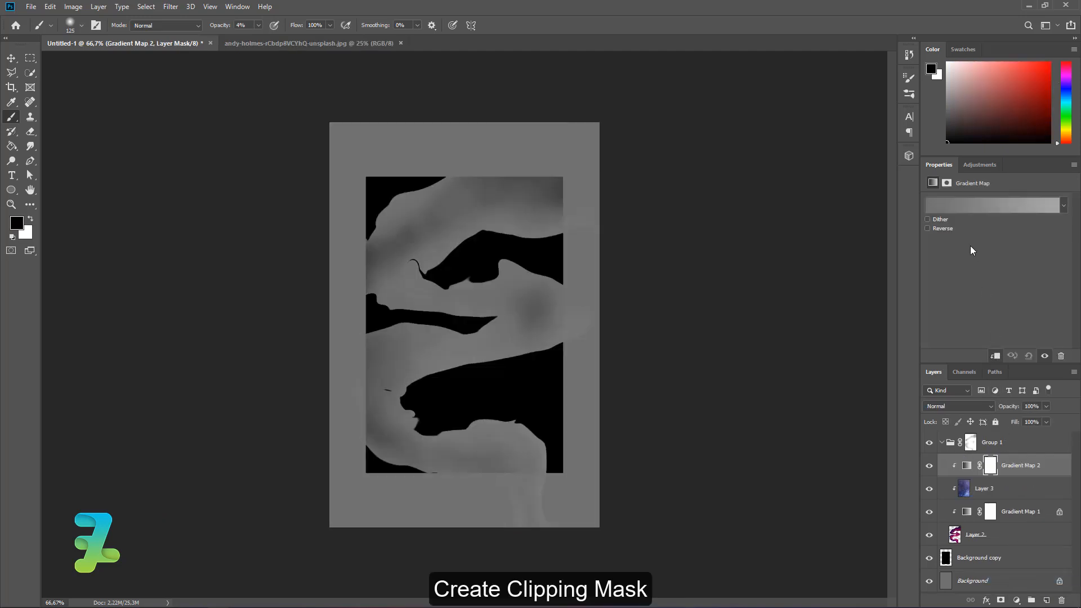
Apply the salmon-pink-to-purple gradient preset to the new gradient map and set the layer to Vivid Light at 85% opacity
click(964, 207)
click(838, 162)
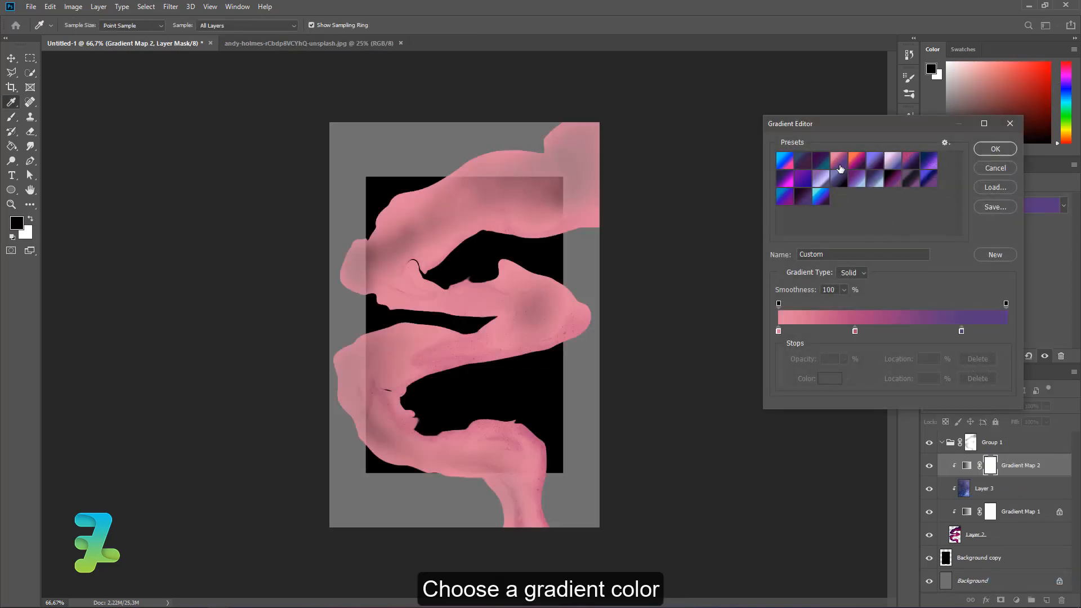
click(874, 164)
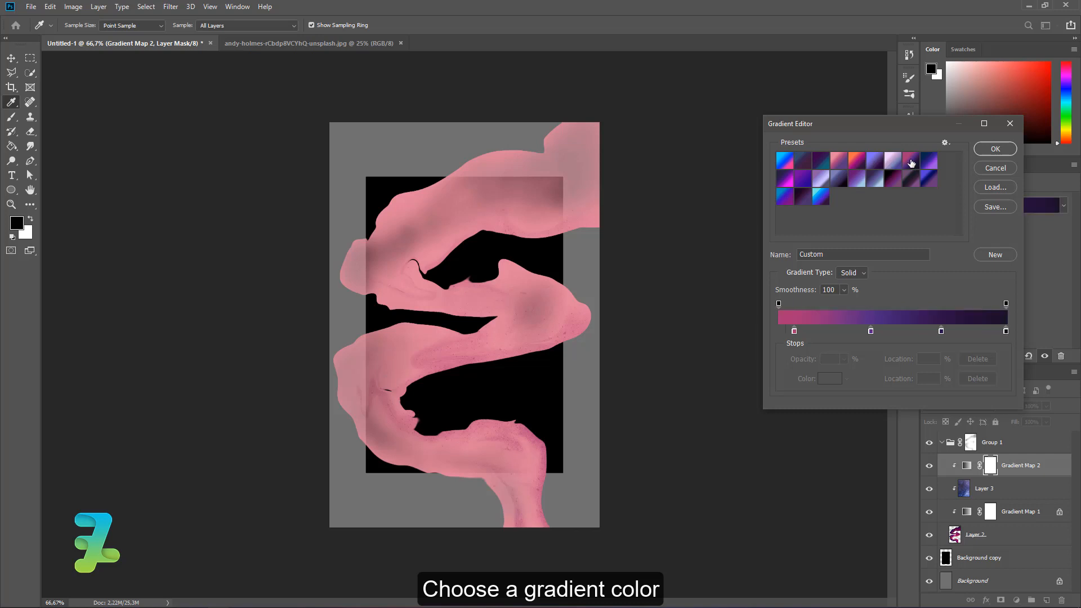
click(844, 167)
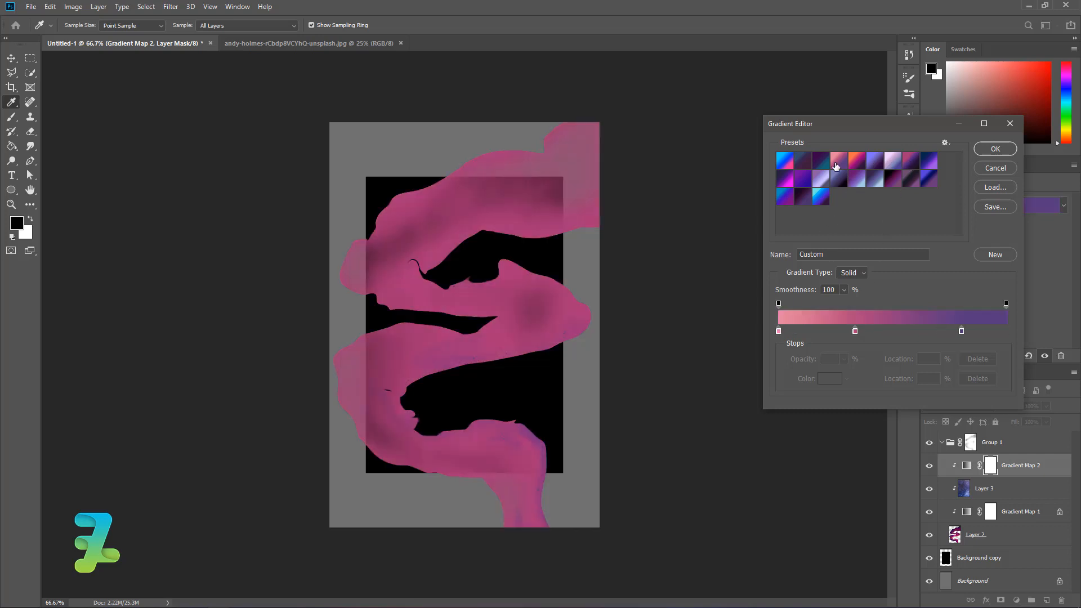
click(982, 150)
click(962, 407)
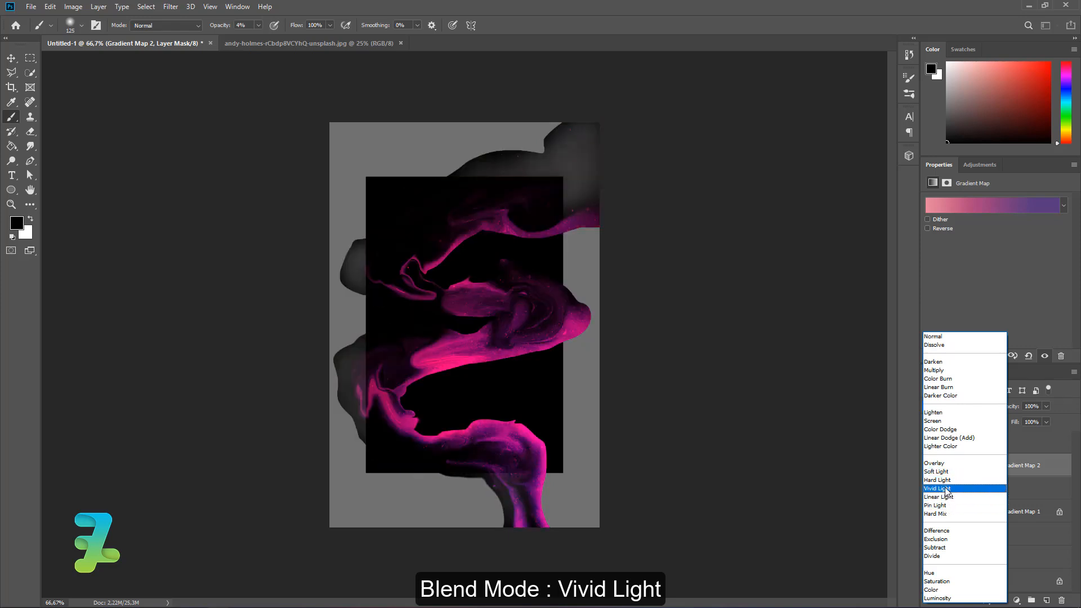
click(949, 488)
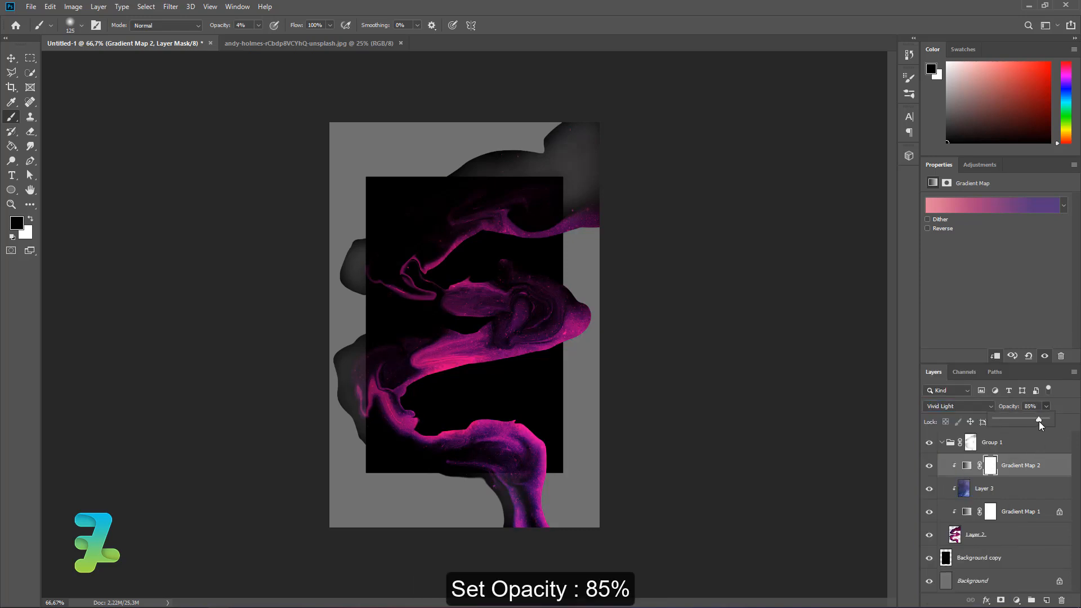
Try a black brush dab at 59% opacity on the Group 1 mask over the ribbon's upper end, and undo it
click(970, 442)
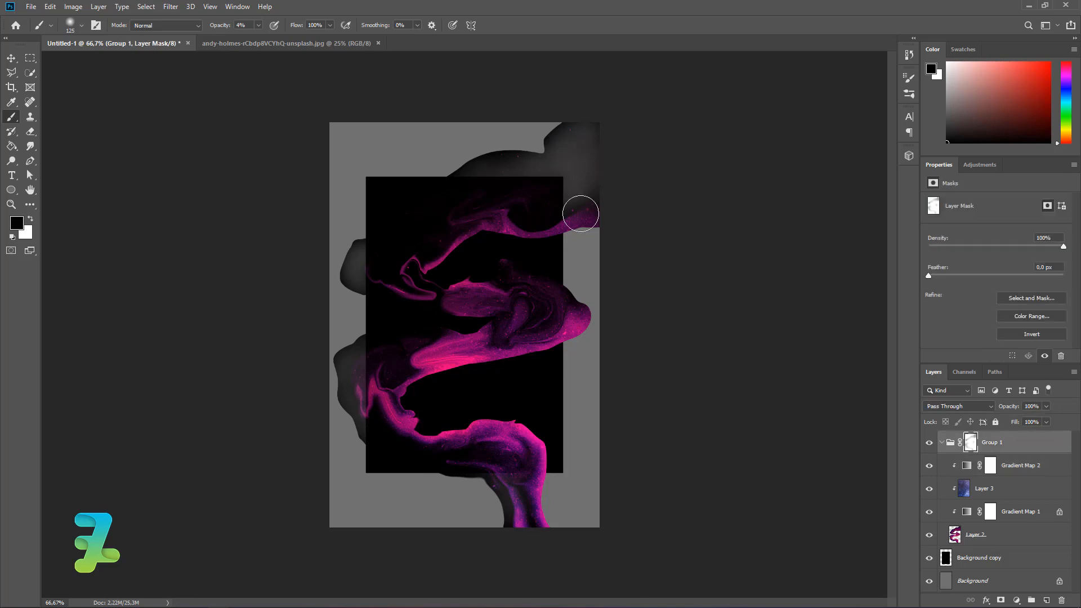
click(259, 26)
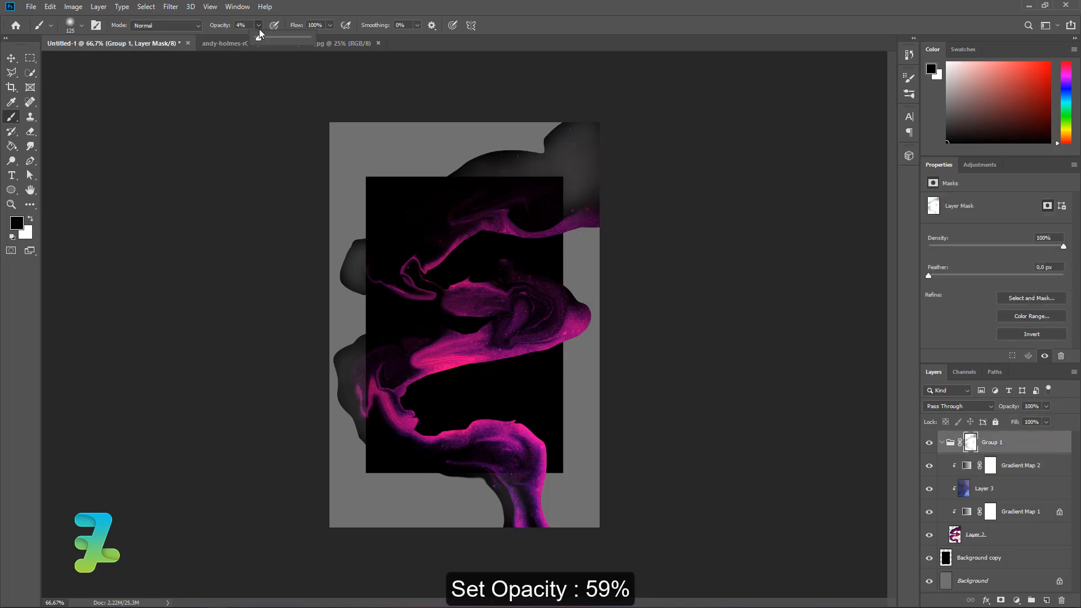
drag(285, 43, 288, 44)
mouse_move(582, 153)
mouse_down()
mouse_move(586, 132)
mouse_move(575, 152)
mouse_up()
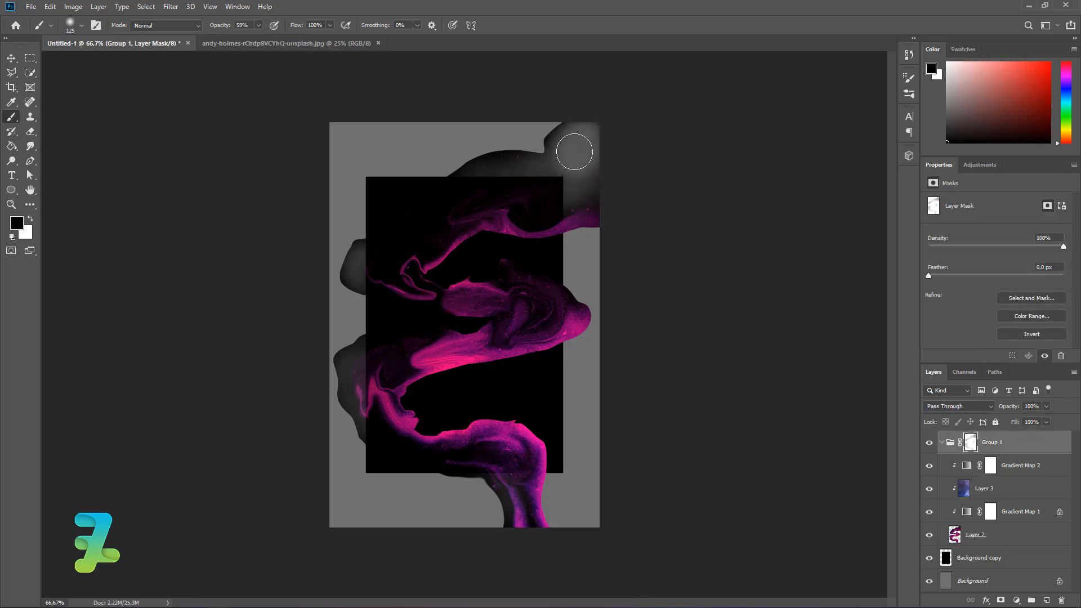
key(ctrl+z)
Paint black at 45% brush opacity on the Group 1 mask over the ribbon's dark outer parts, and collapse the group
click(258, 25)
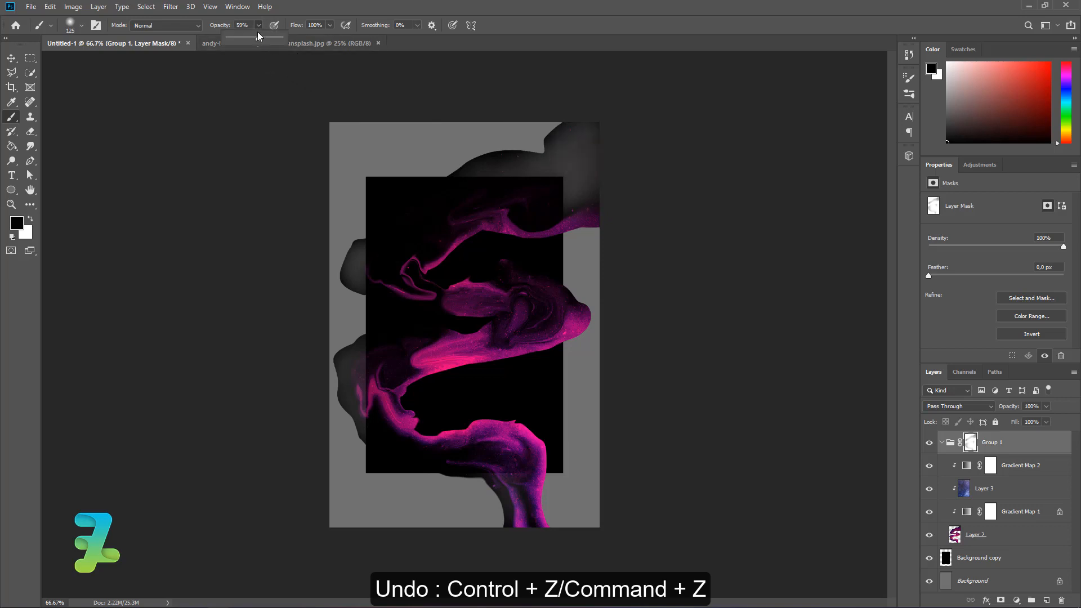
drag(252, 41, 251, 41)
mouse_move(591, 120)
mouse_down()
mouse_move(582, 157)
mouse_move(529, 178)
mouse_up()
mouse_move(398, 246)
mouse_down()
mouse_move(356, 265)
mouse_move(367, 250)
mouse_move(371, 282)
mouse_move(381, 242)
mouse_move(373, 357)
mouse_move(354, 350)
mouse_move(347, 389)
mouse_move(374, 427)
mouse_move(484, 475)
mouse_move(361, 435)
mouse_move(357, 377)
mouse_up()
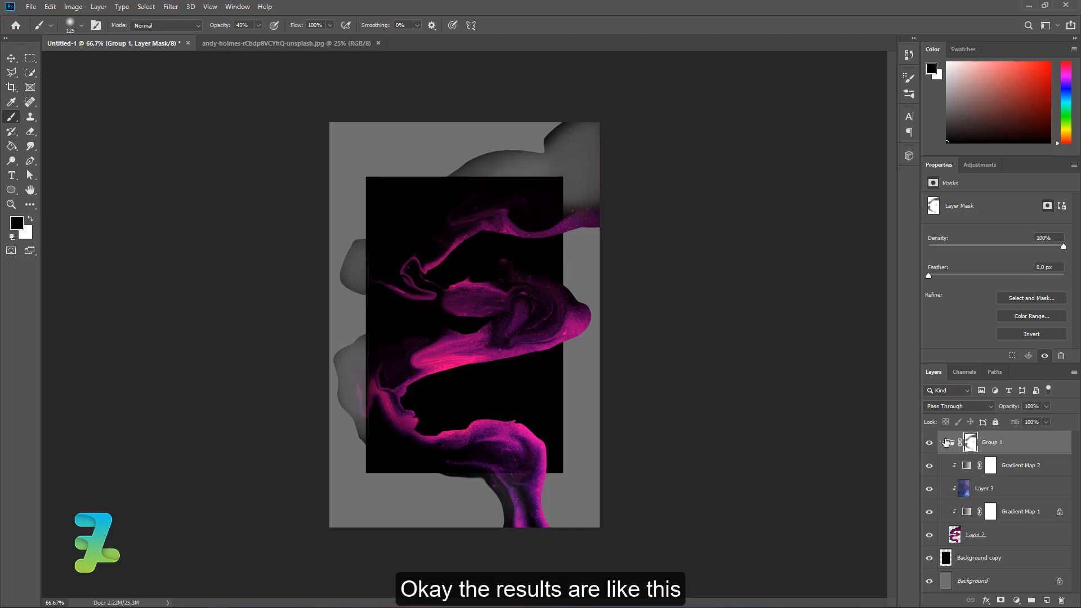
click(944, 442)
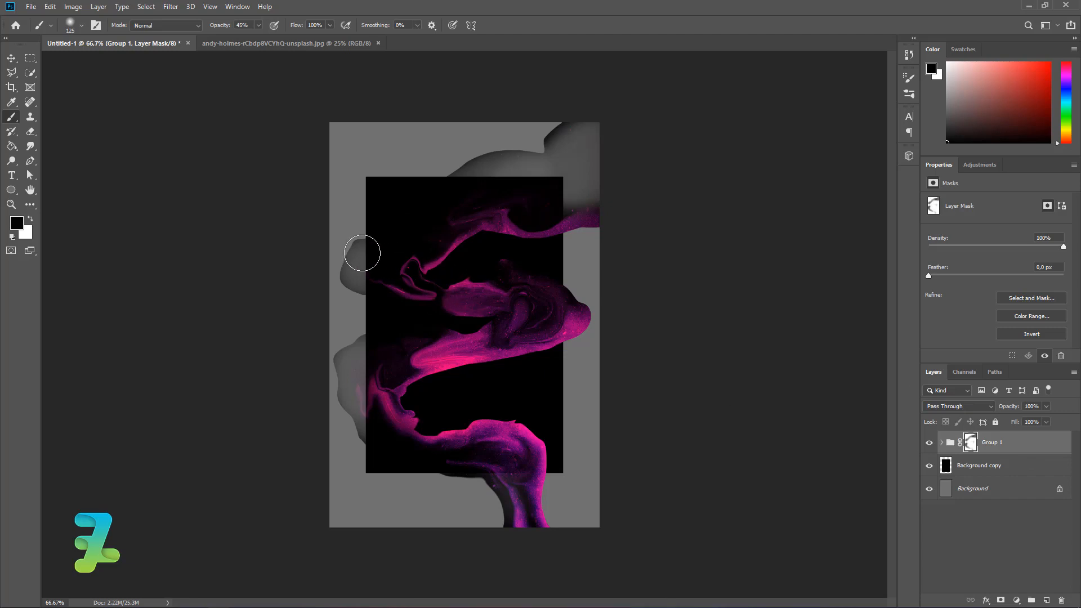
Add the text "LIQ" in white Roboto near the black rectangle's upper-left corner
click(11, 175)
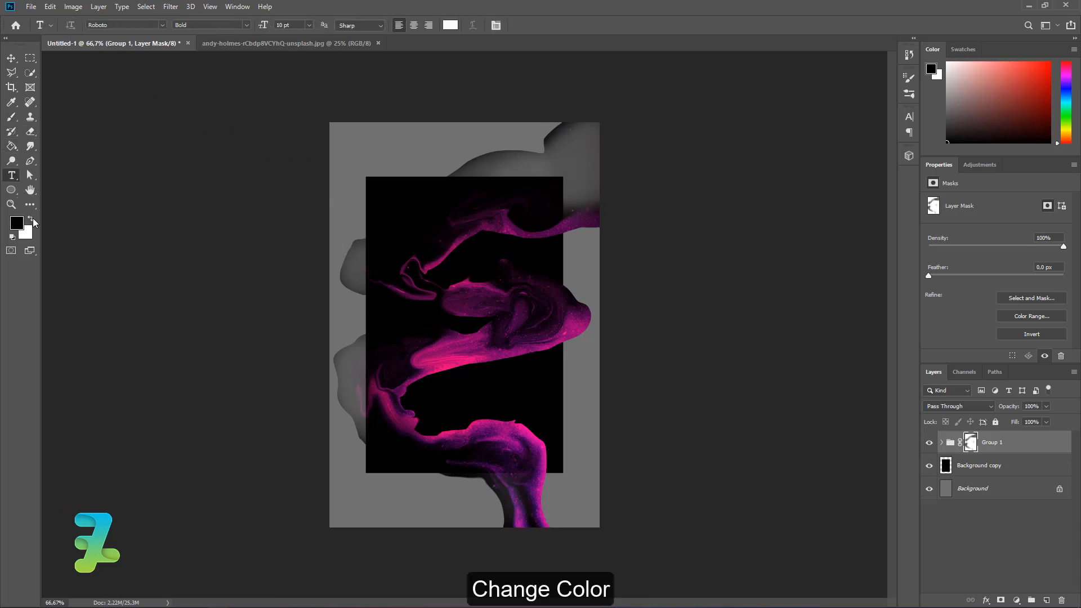
click(32, 219)
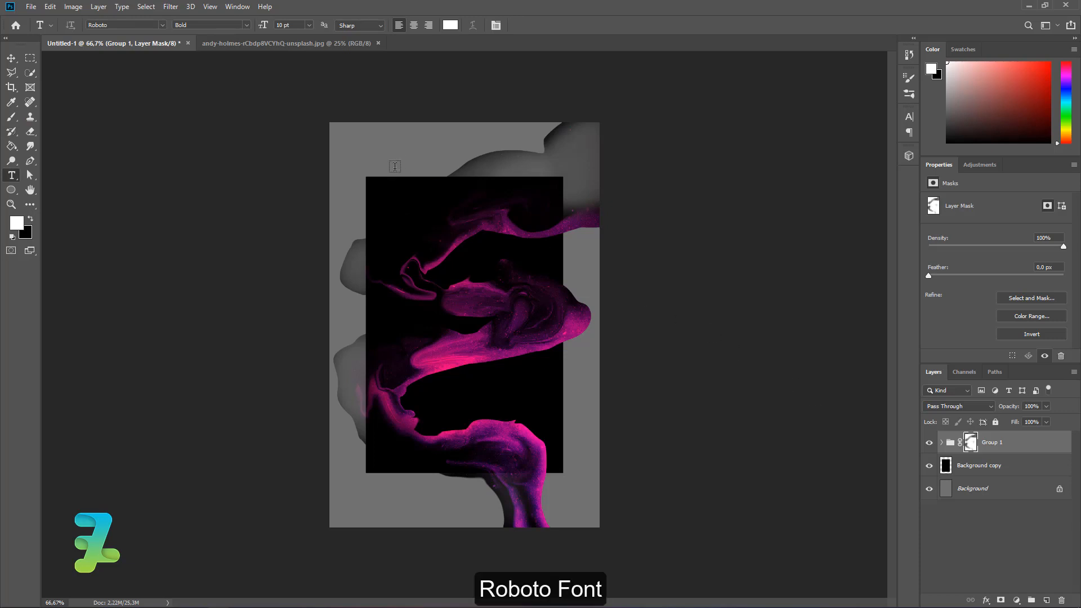
click(385, 202)
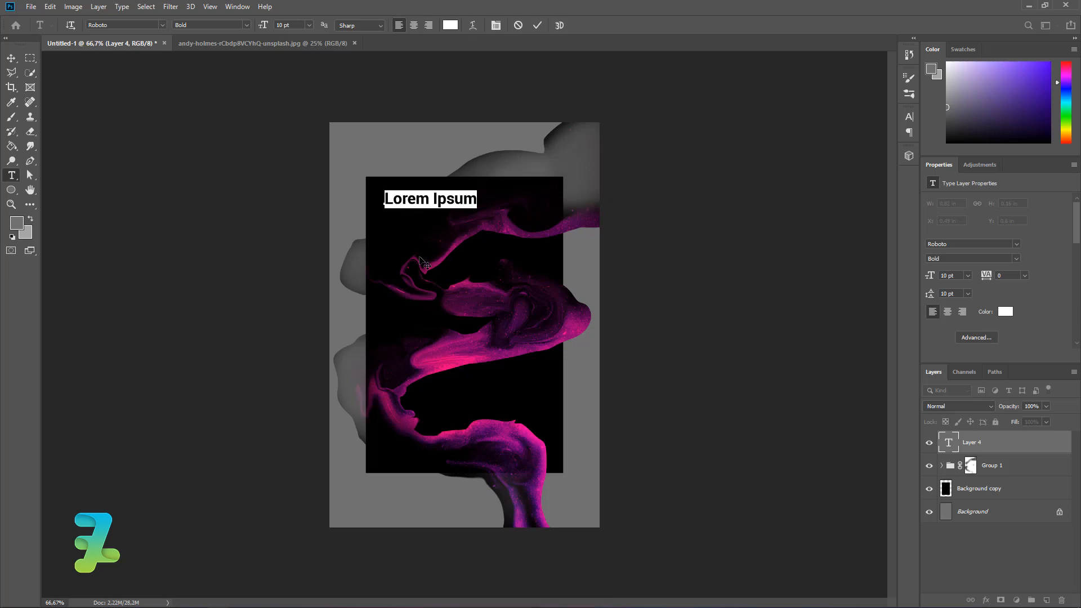
text(I)
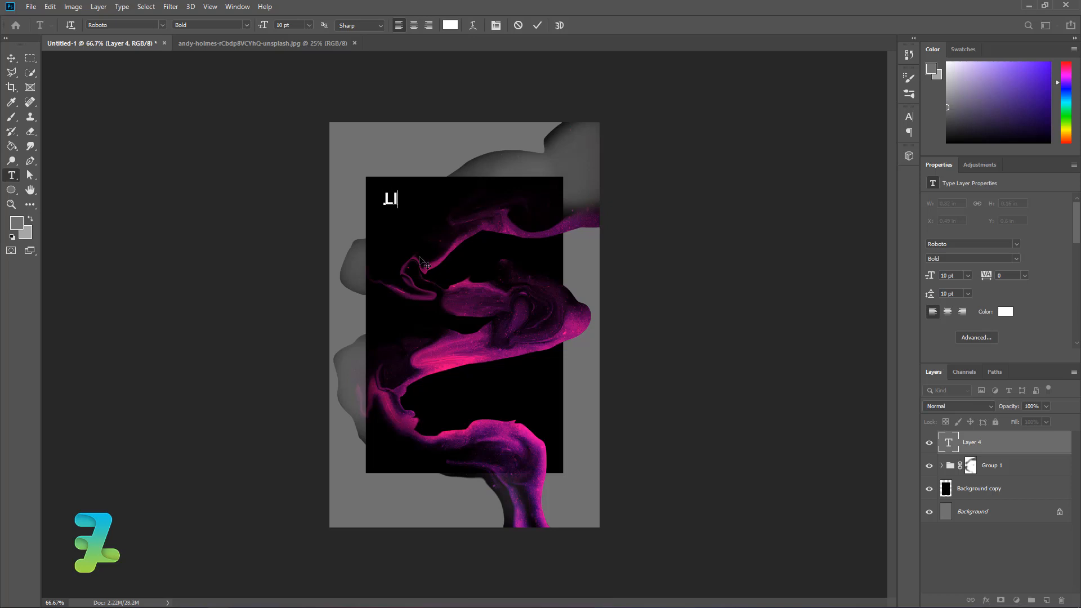
text(IQ)
Change the font style of the whole "LIQ" text to Light and commit it
key(ctrl+a)
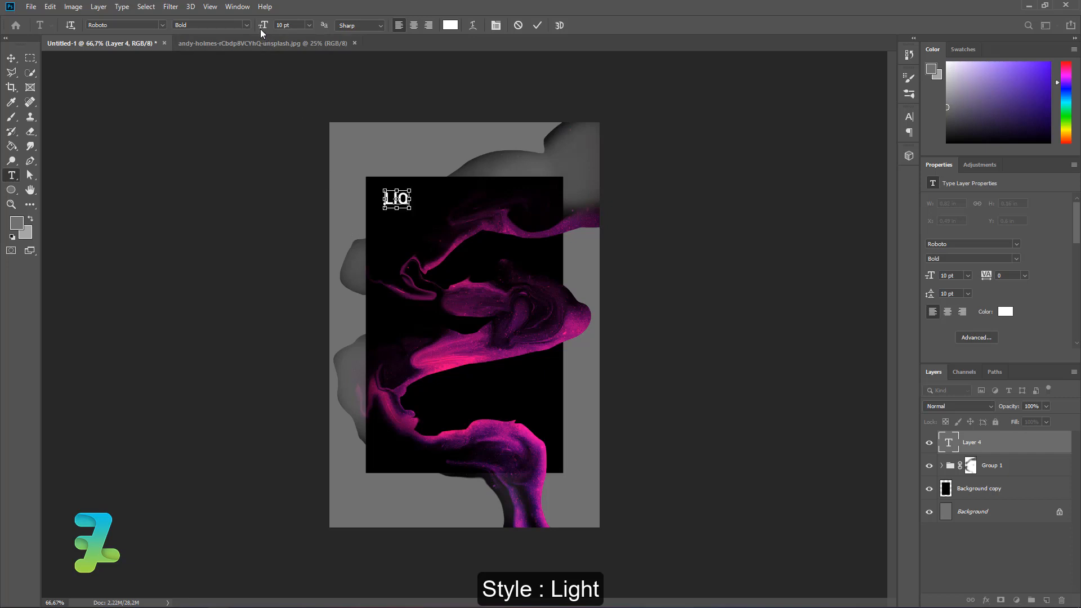
click(246, 25)
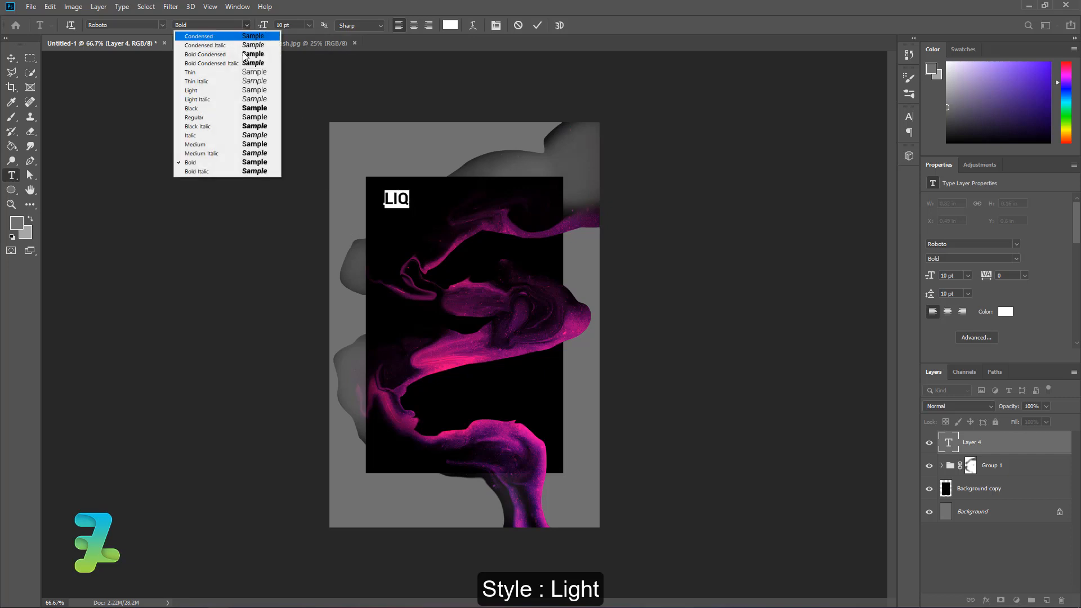
click(236, 90)
click(12, 58)
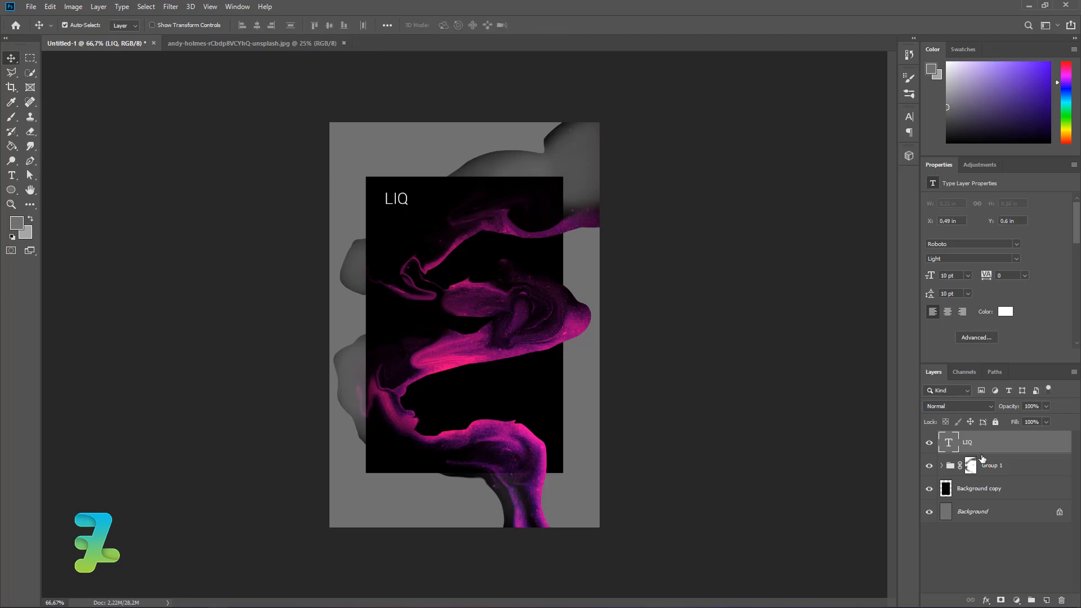
Set the "LIQ" text's tracking to 440 and move it to about X 0.41 in, Y 0.55 in, near the black rectangle's upper-left corner
double_click(955, 446)
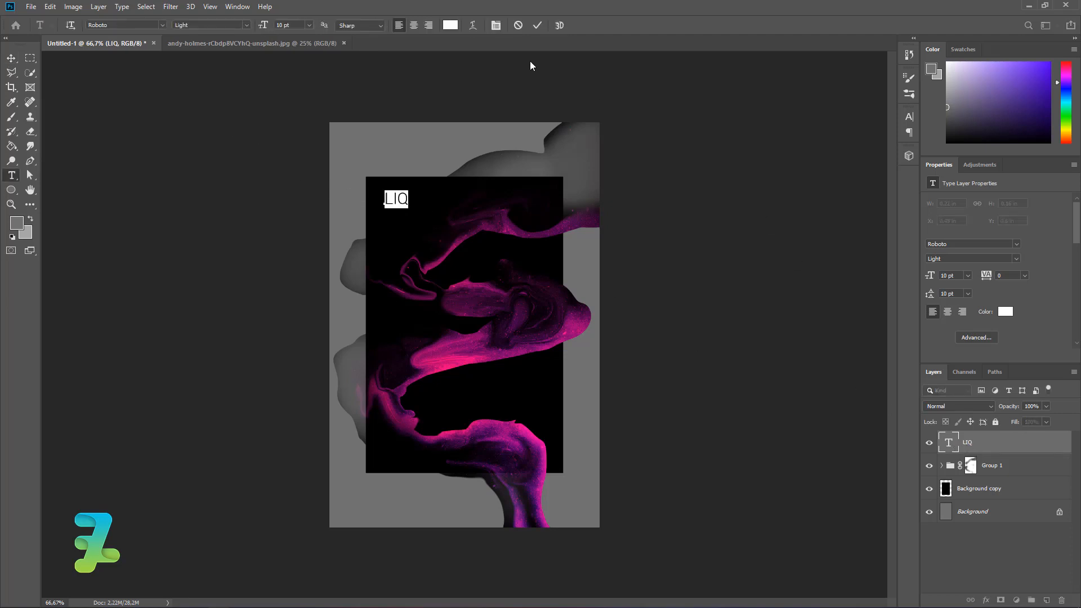
click(496, 29)
drag(846, 161, 859, 162)
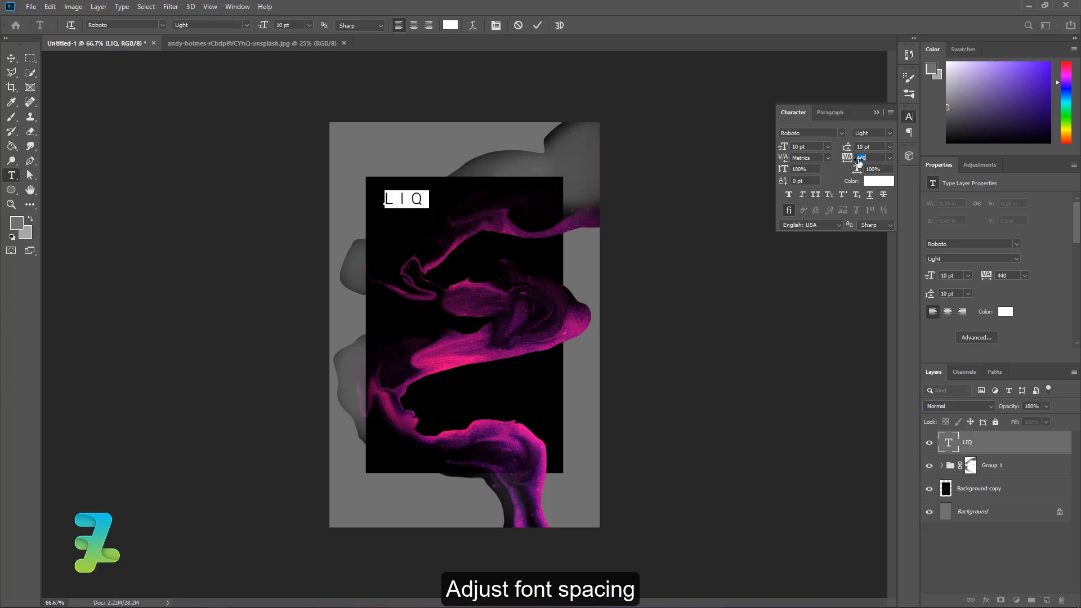
click(12, 57)
drag(404, 205, 395, 200)
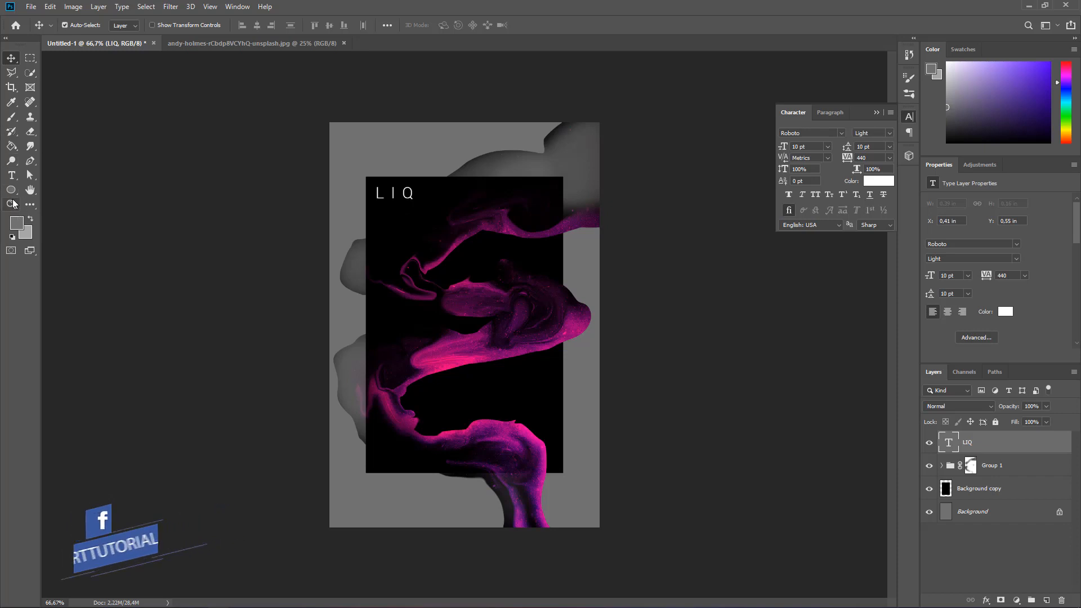
Set the foreground color to white and draw a thin rectangle line, about 272 px wide and 2 px high, extending horizontally after "LIQ"
click(16, 223)
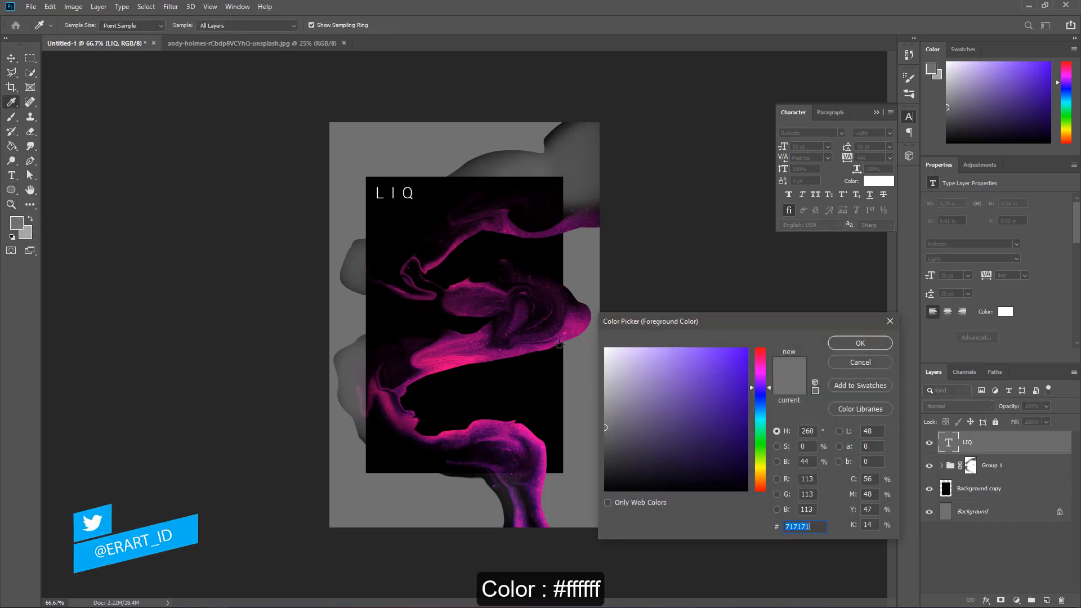
drag(568, 302, 568, 301)
click(882, 347)
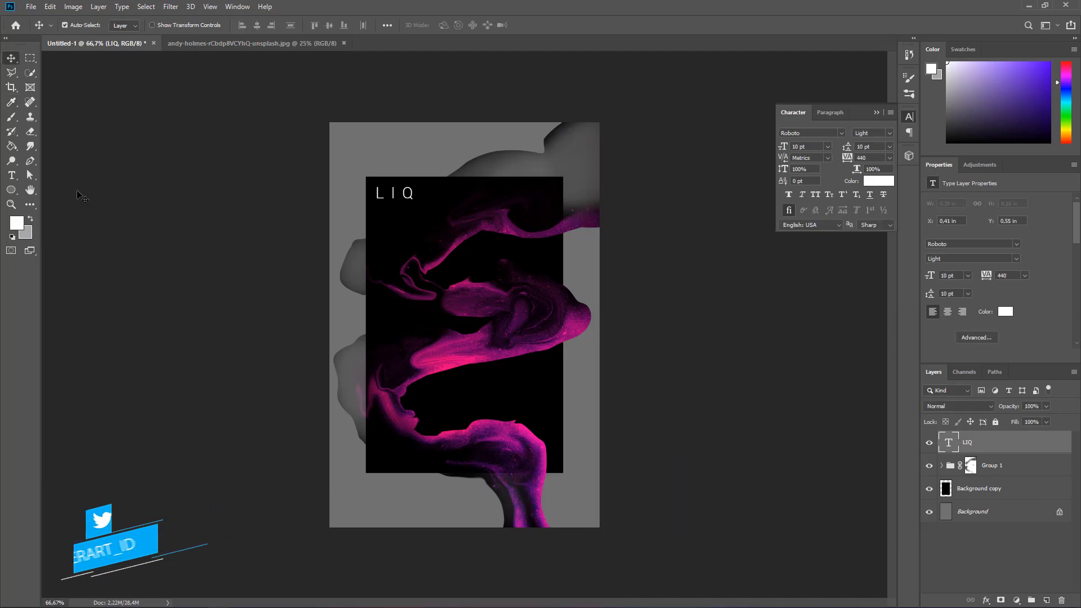
right_click(10, 190)
click(57, 190)
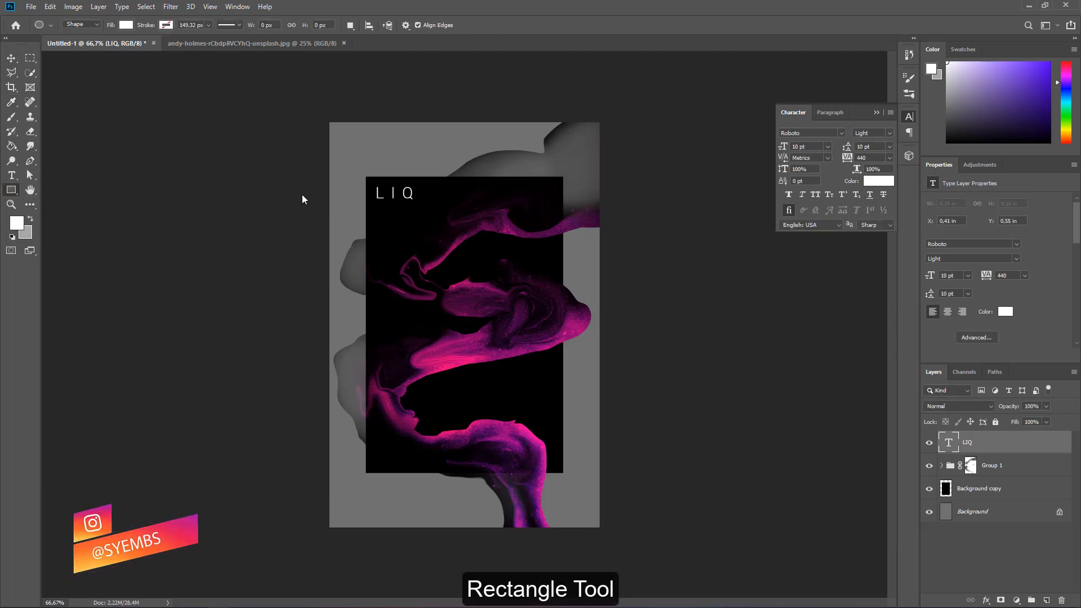
drag(420, 194, 522, 194)
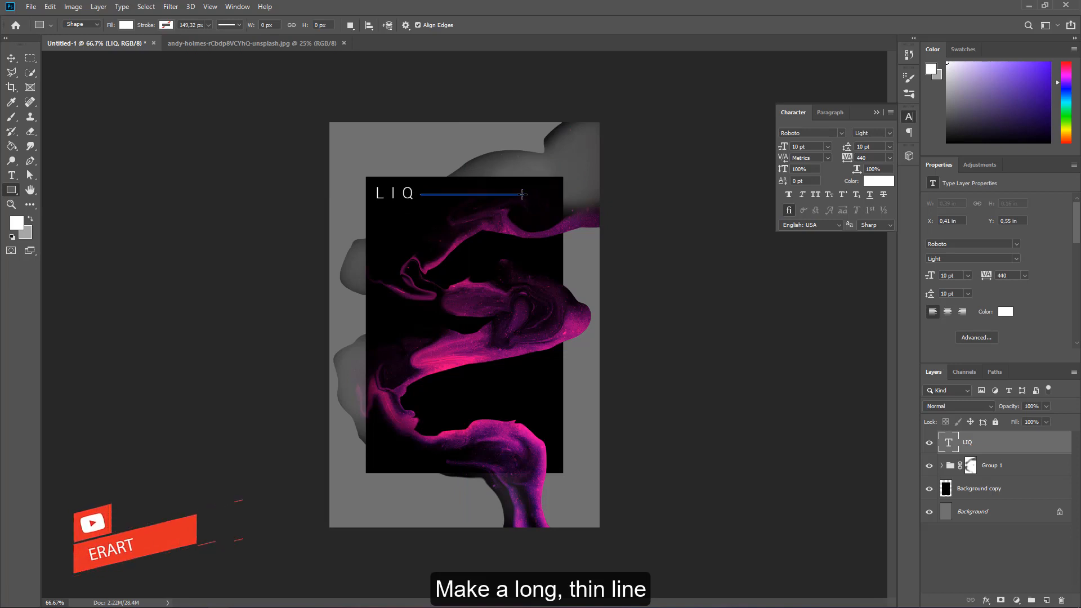
click(11, 57)
Duplicate the "LIQ" text, move the copy to about X 1.68 in, Y 0.55 in at the line's far end, and change it to "UID"
key(ctrl+plus)
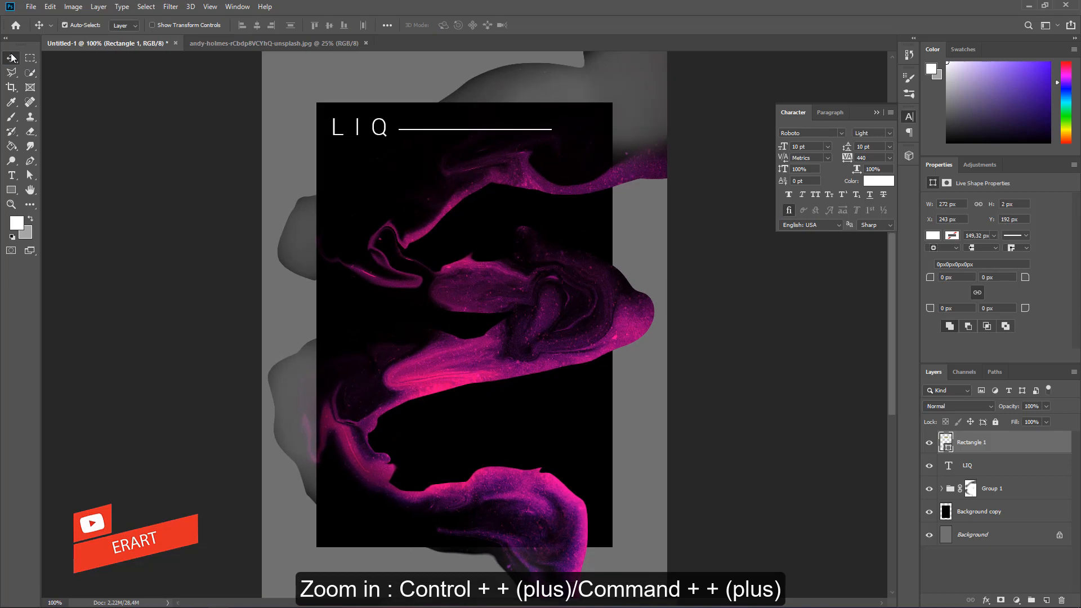
scroll(730, 376, up, 3)
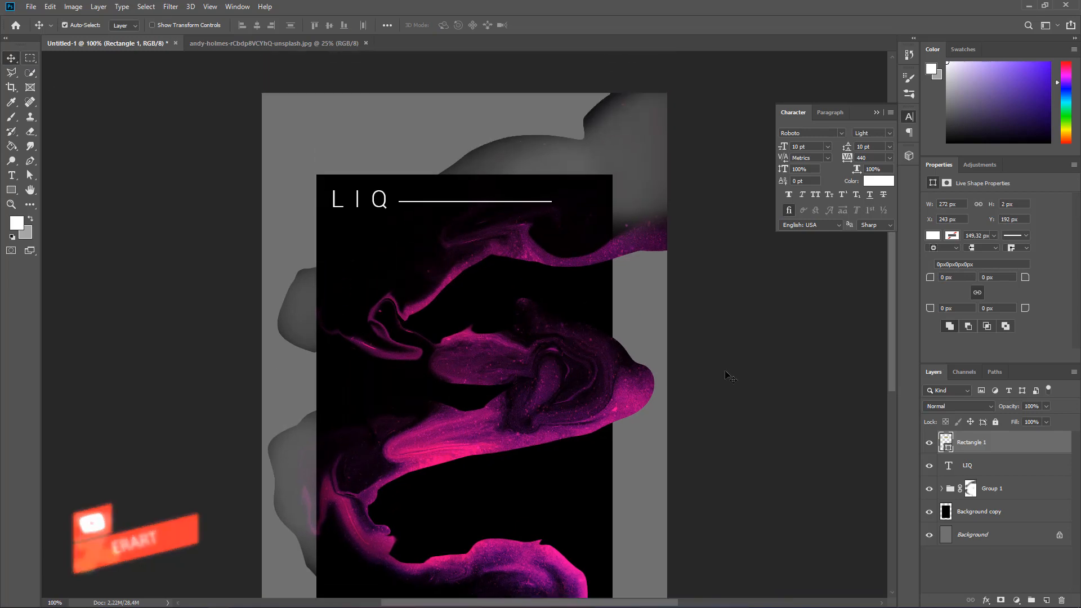
click(954, 466)
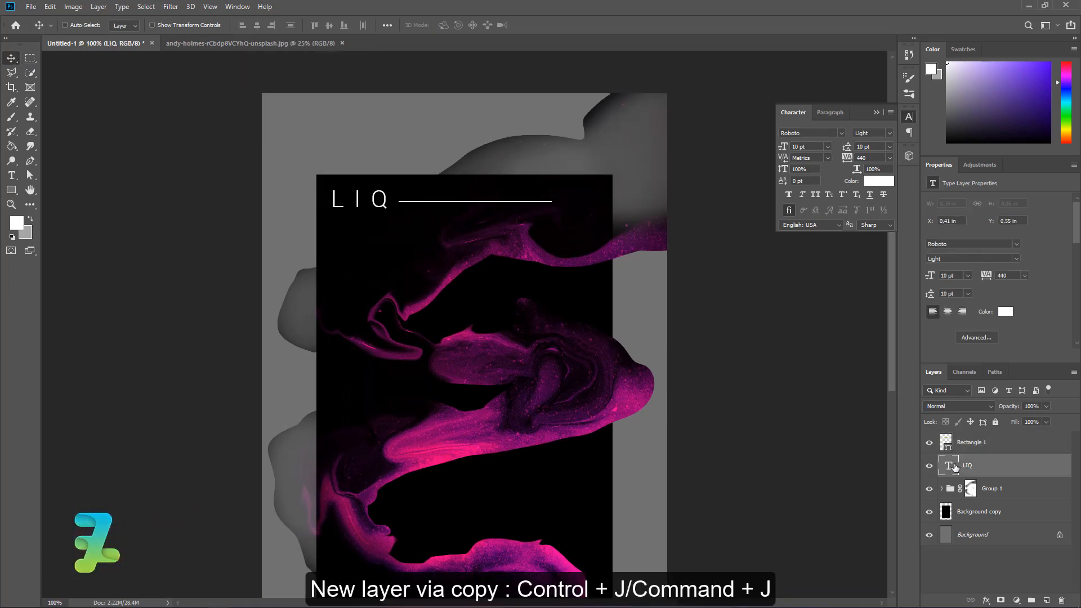
key(ctrl+j)
drag(345, 203, 562, 207)
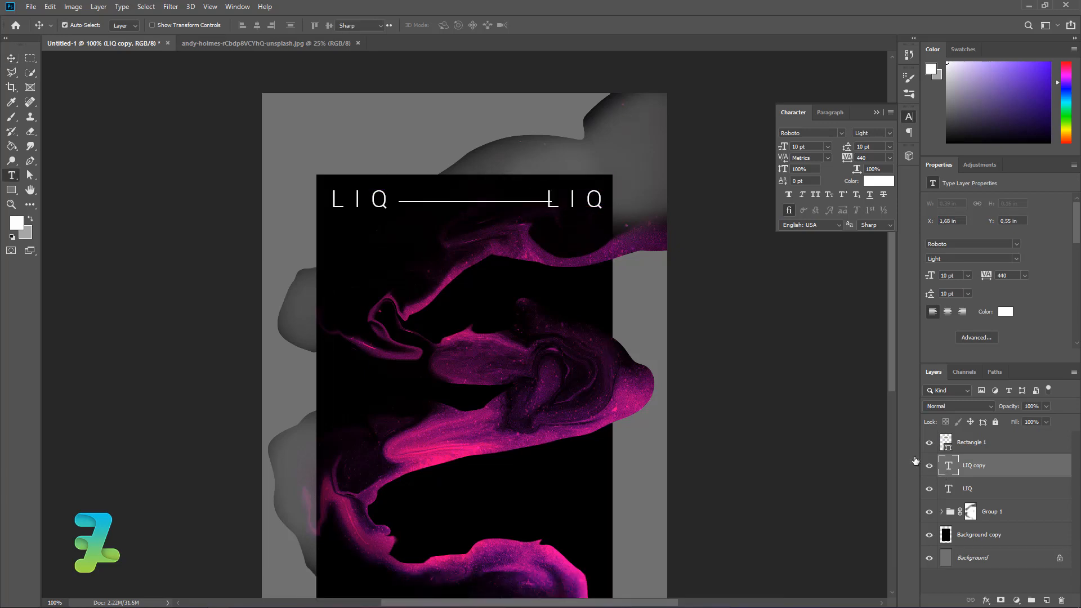
double_click(948, 465)
text(UID)
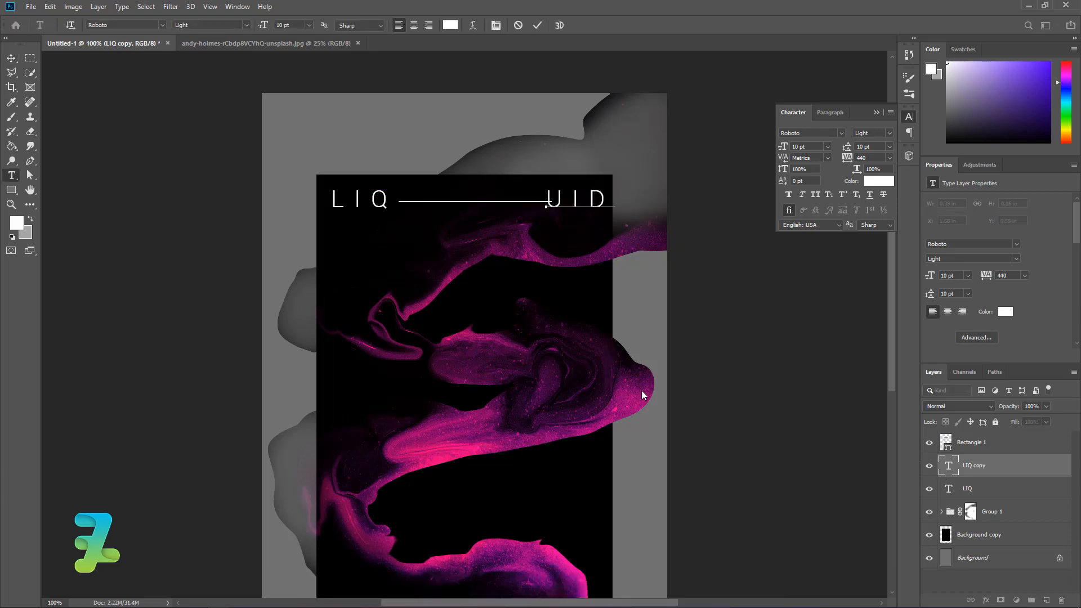
click(12, 58)
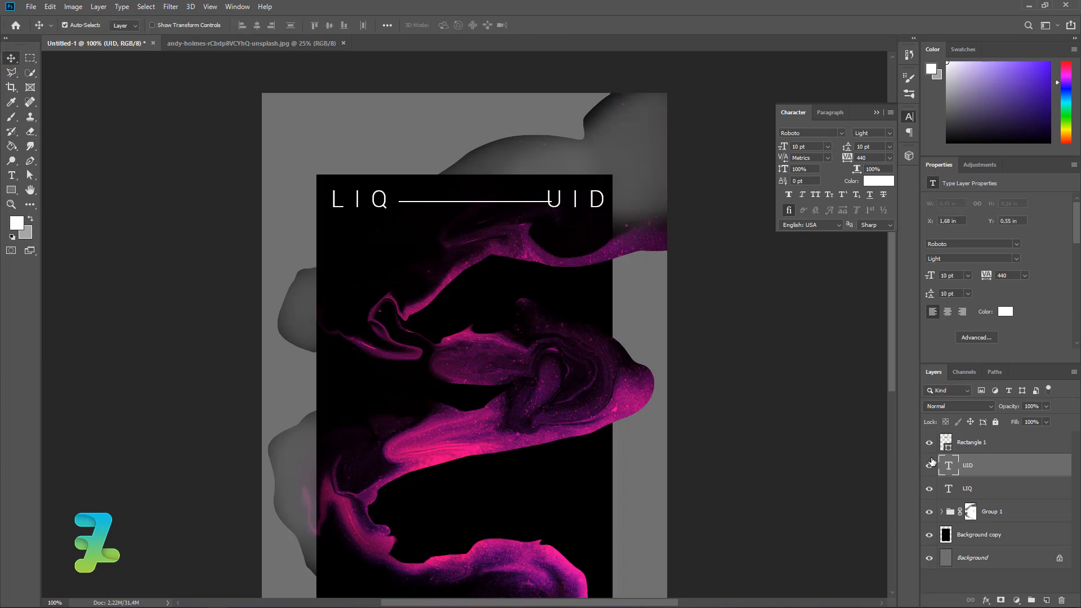
Try to move the thin white line with Free Transform so that it sits between the Q and the U
click(946, 444)
key(ctrl+t)
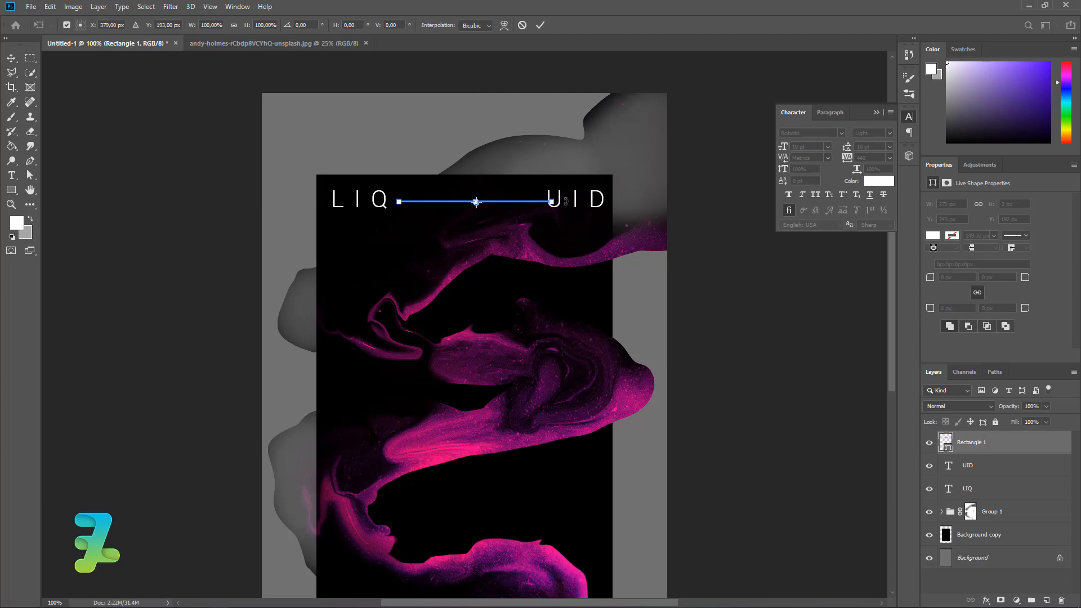
key(ctrl+plus)
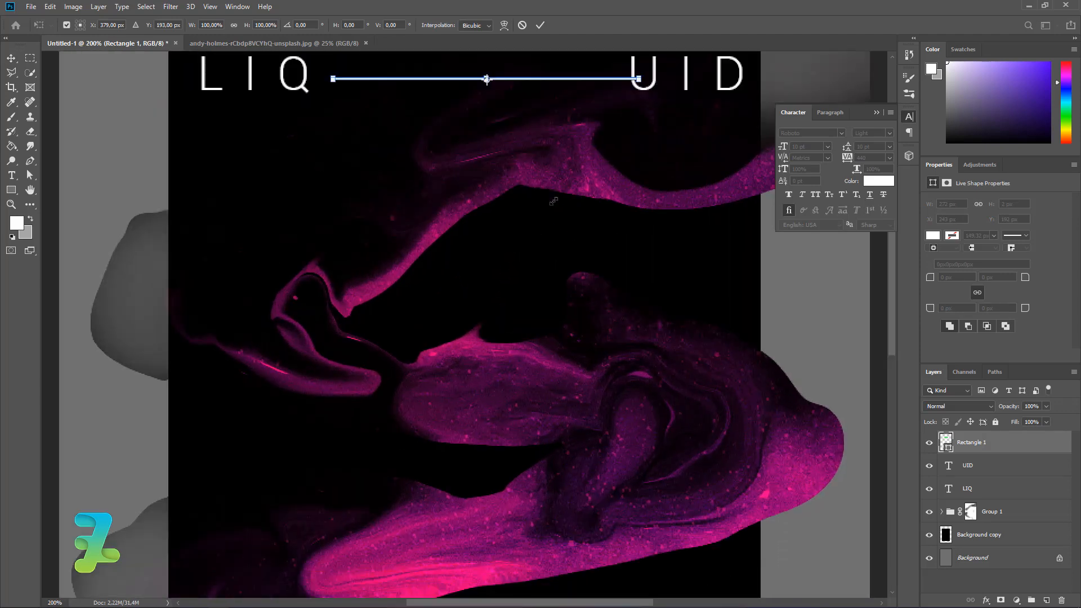
scroll(558, 204, up, 2)
scroll(557, 205, up, 3)
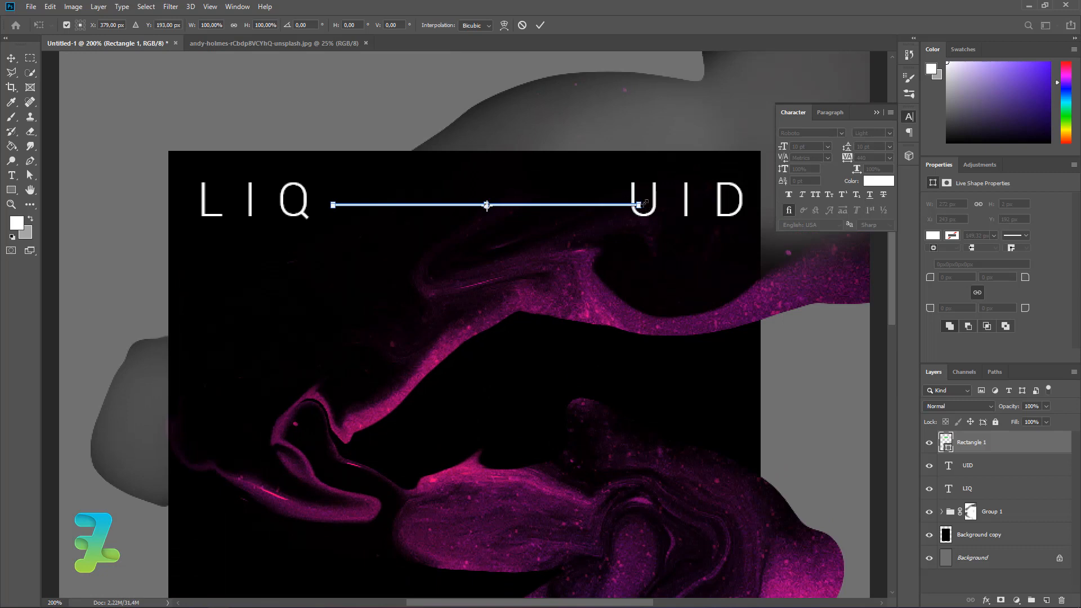
key(ctrl+plus)
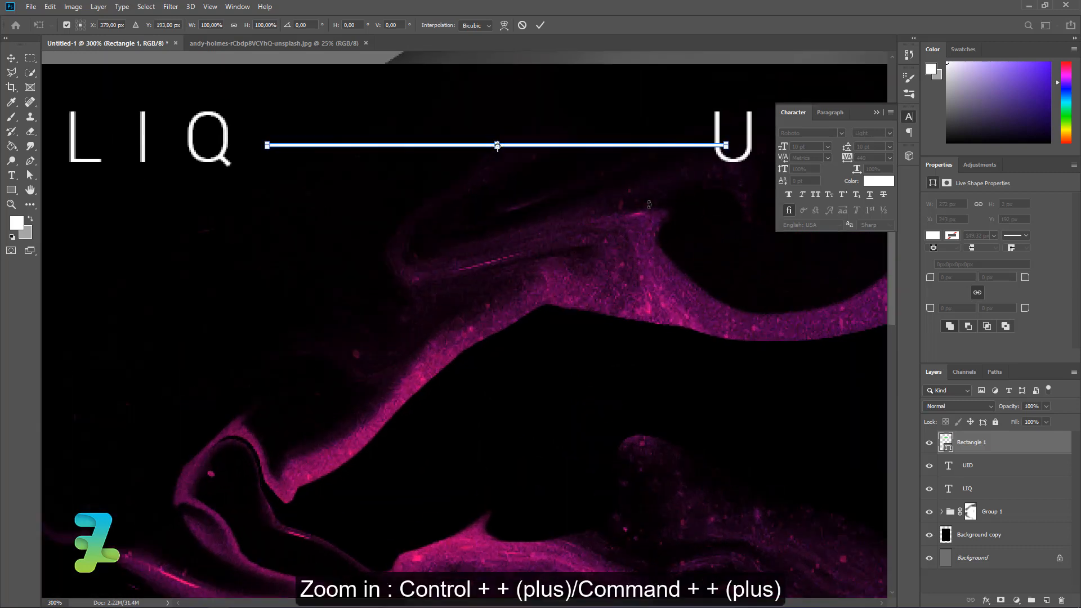
key(ctrl+plus)
scroll(658, 196, up, 2)
scroll(658, 196, up, 1)
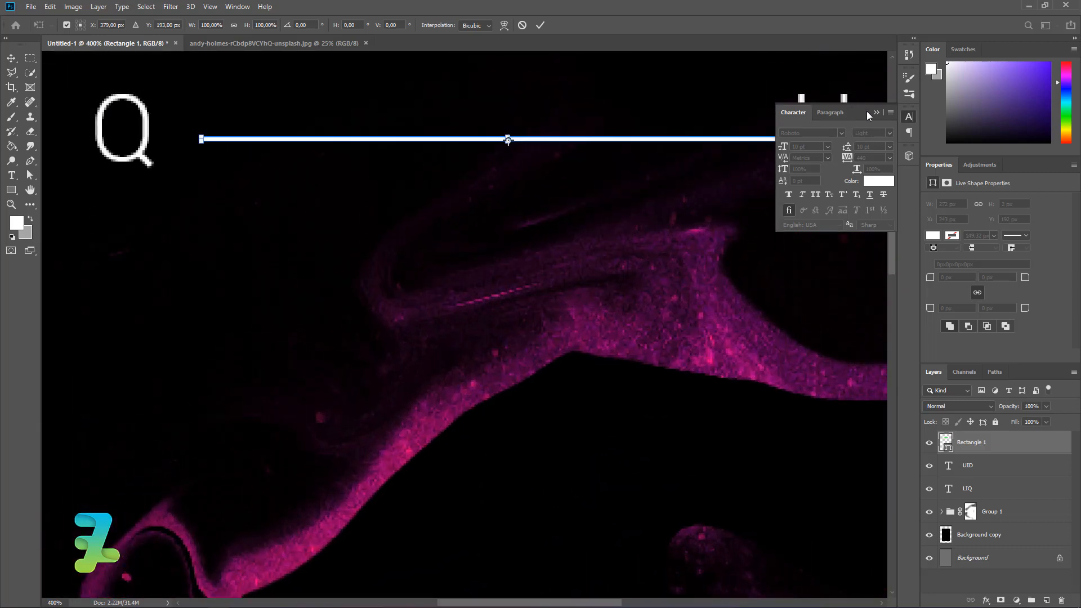
click(876, 112)
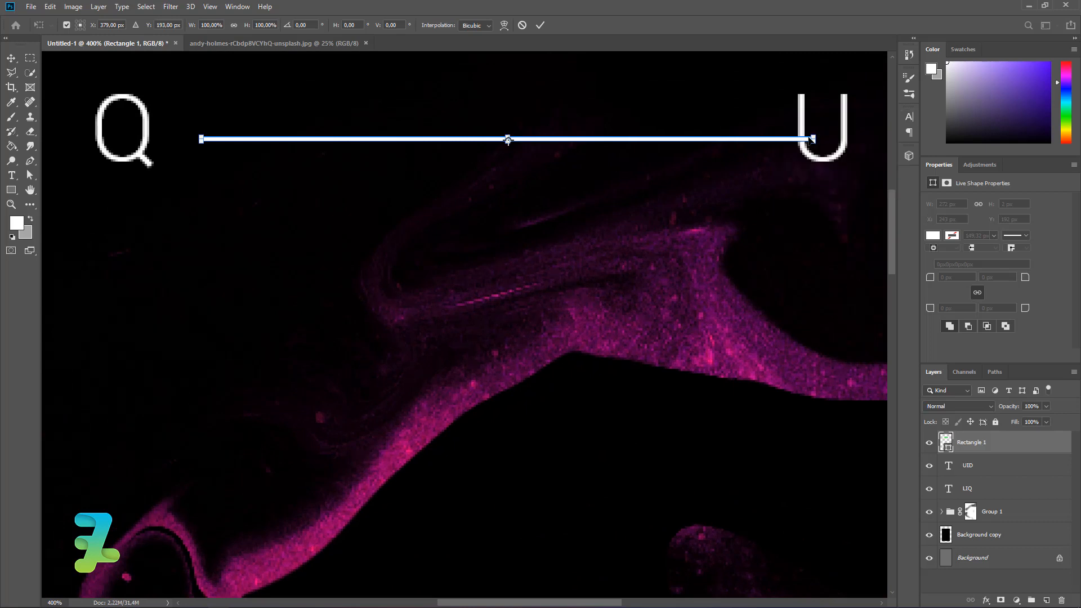
drag(811, 139, 777, 129)
scroll(766, 242, down, 1)
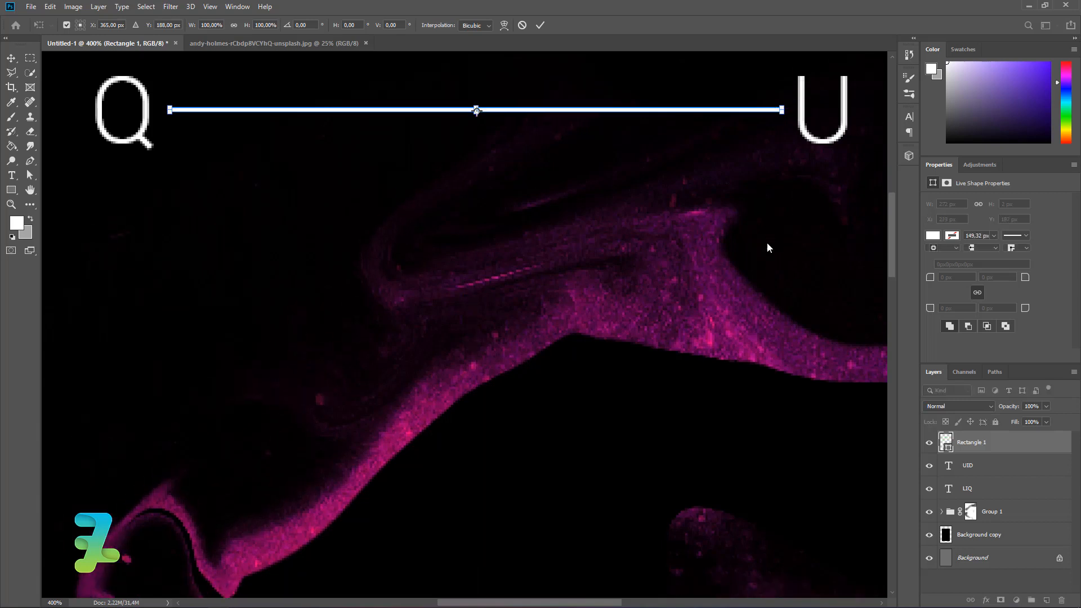
key(ctrl+minus)
key(ctrl+minus)
key(ctrl+minus)
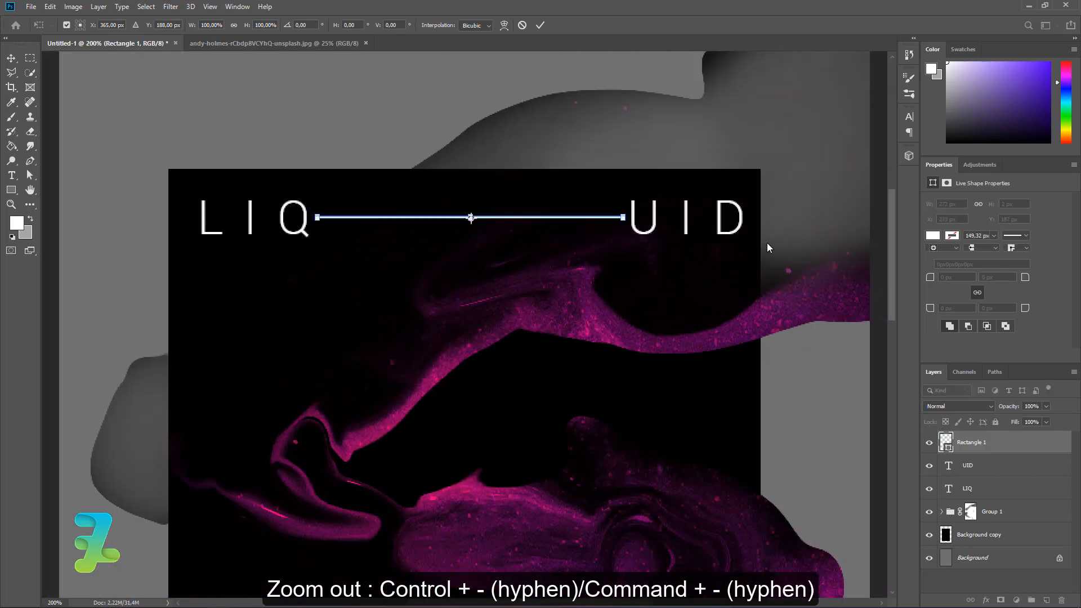
key(ctrl+plus)
scroll(766, 242, down, 3)
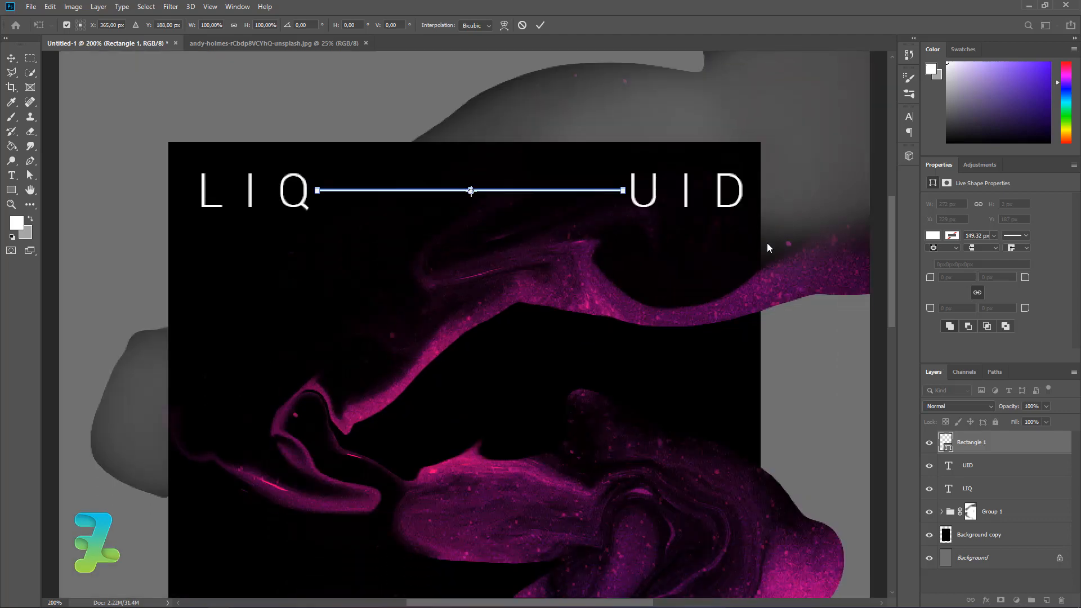
Float the galaxy photo in its own window, copy it into the poster as a new layer, and close the photo
click(298, 38)
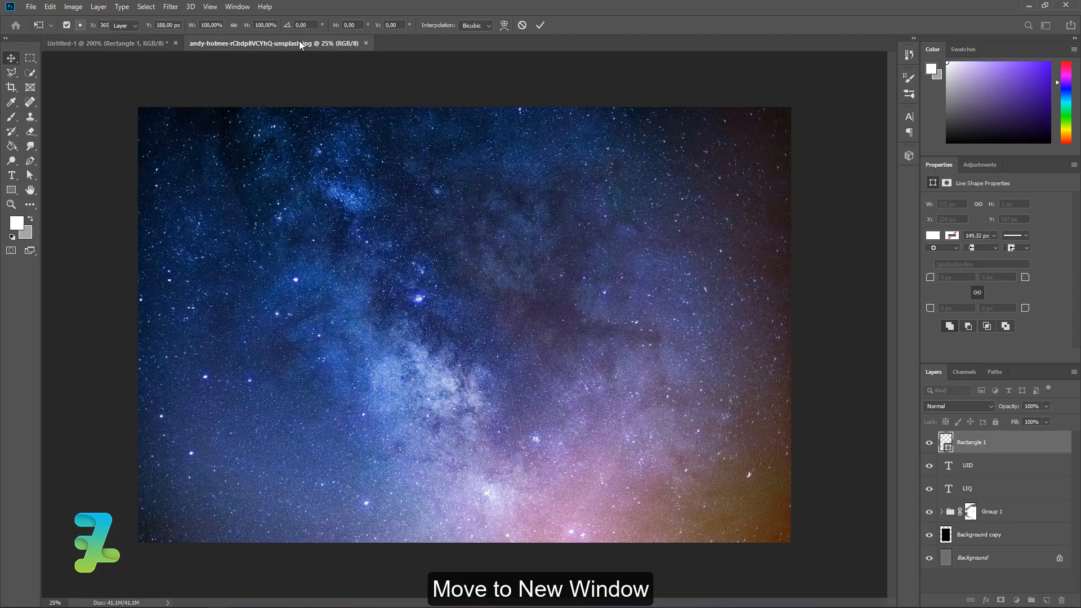
right_click(299, 41)
click(318, 85)
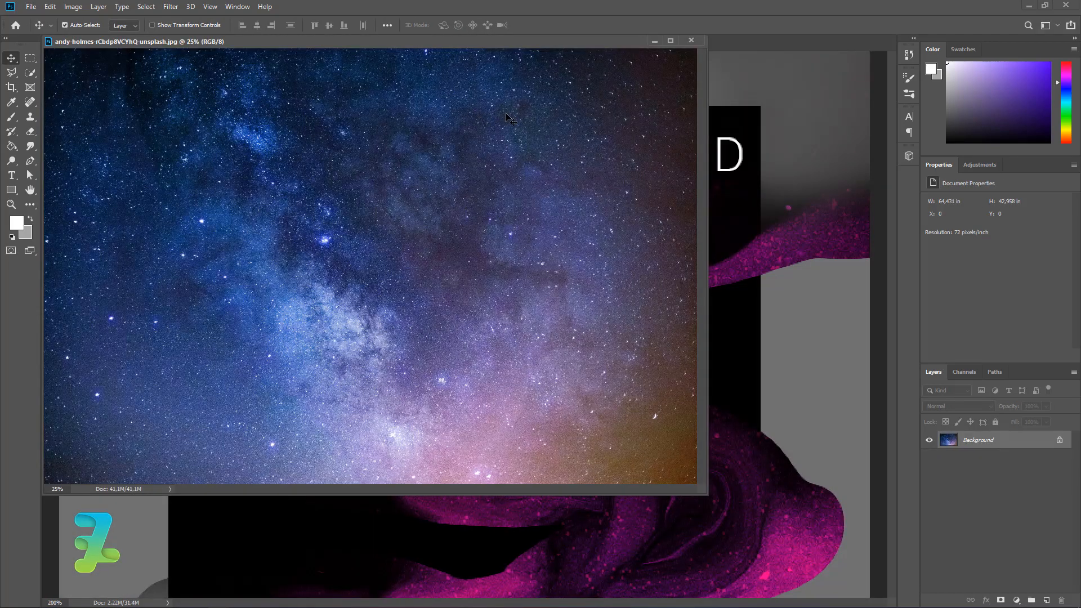
drag(509, 118, 722, 381)
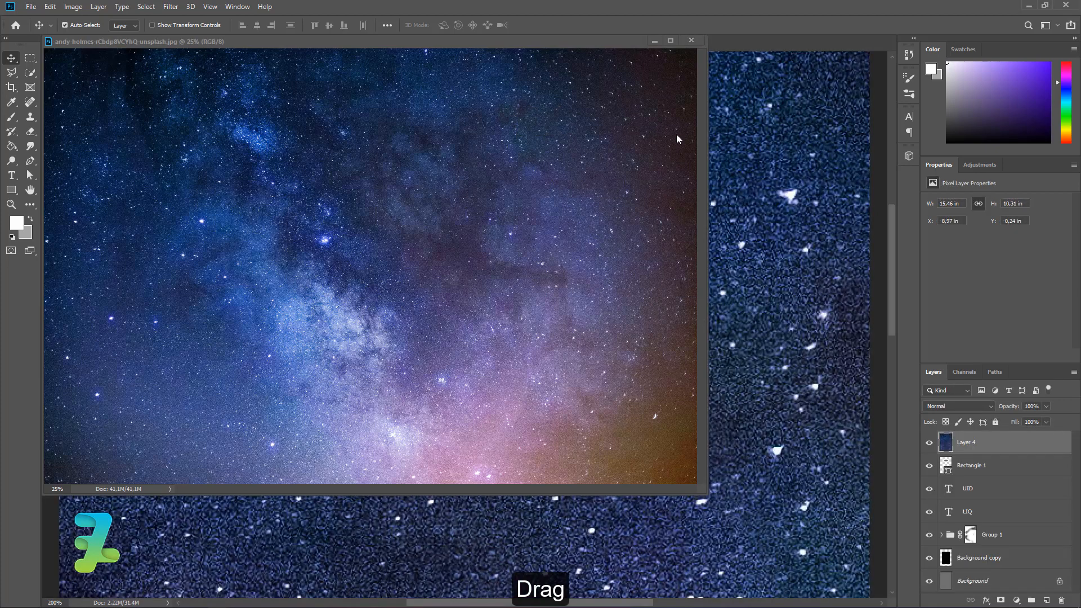
click(691, 40)
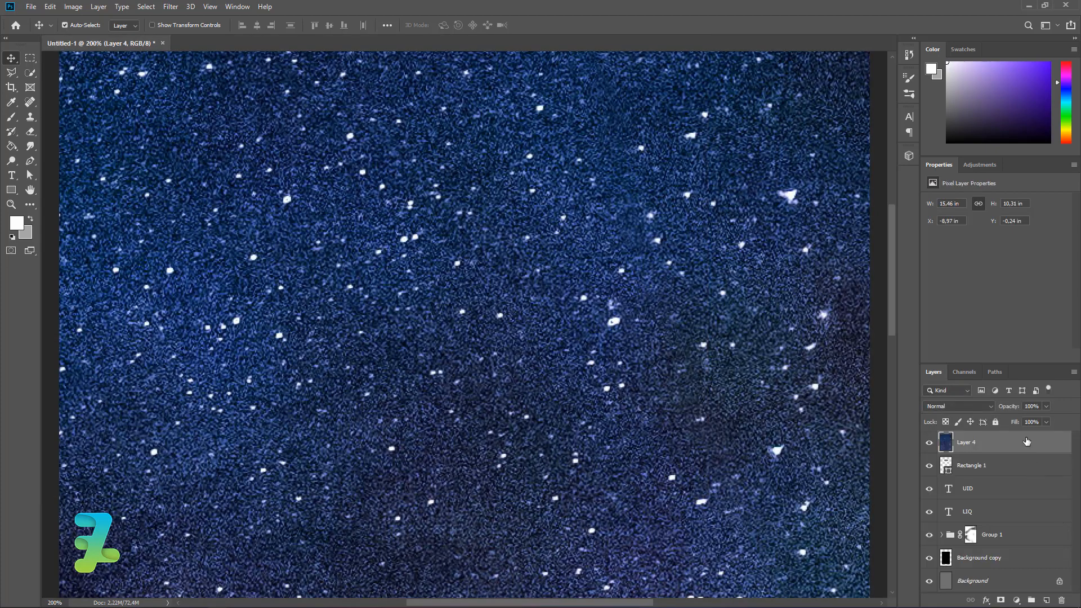
Move the galaxy photo layer below Group 1 and clip it to the black rectangle layer with a clipping mask
drag(1026, 442, 997, 545)
right_click(957, 534)
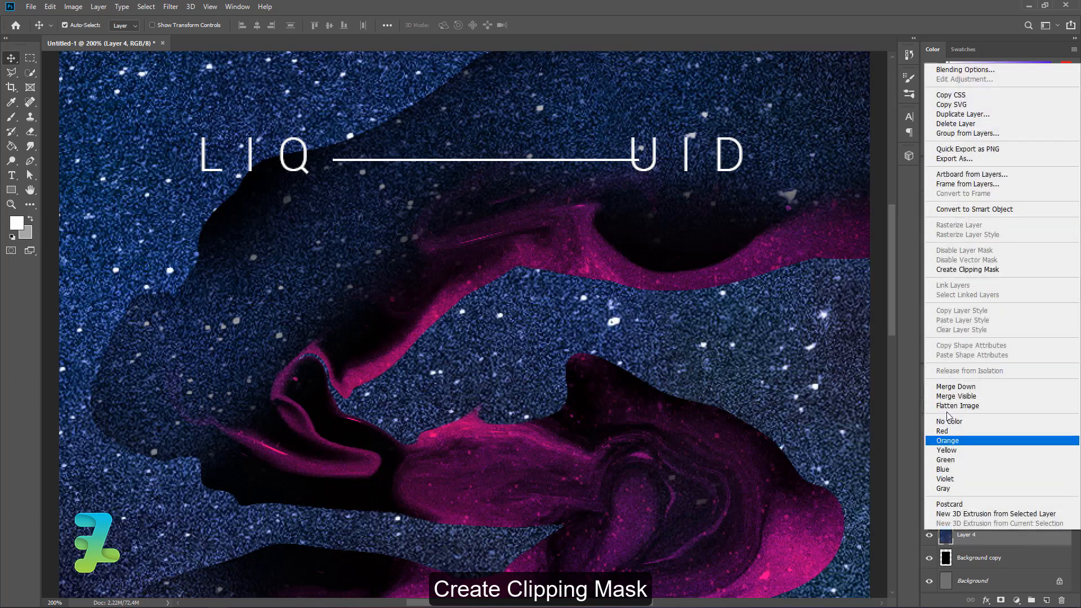
click(967, 269)
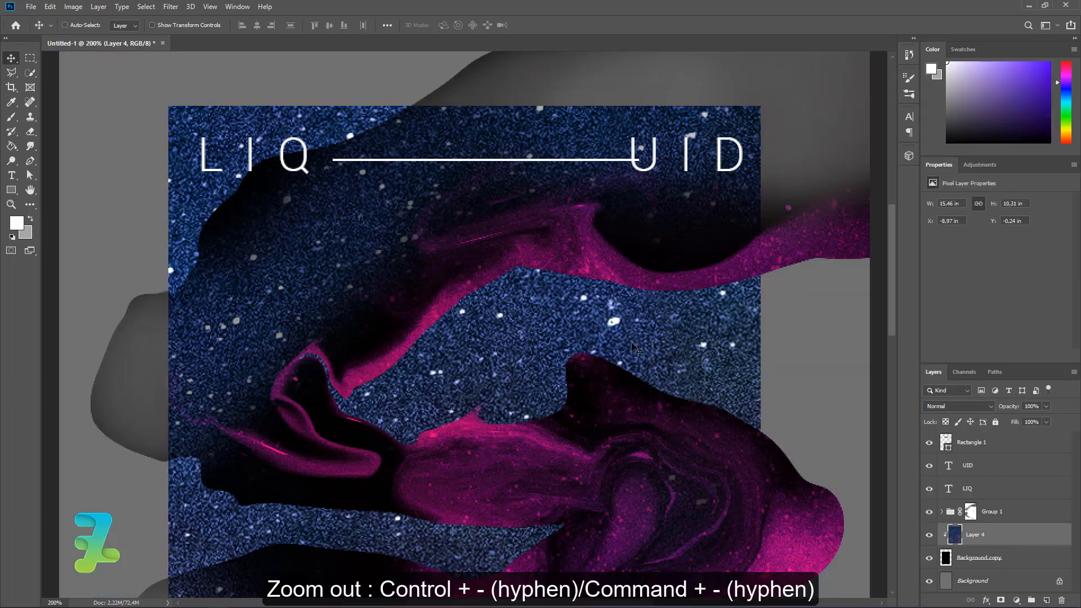
Scale the galaxy photo to about 23.67%, rotate it -90°, and position it to cover the poster's black rectangle
key(ctrl+minus)
key(ctrl+minus)
key(ctrl+minus)
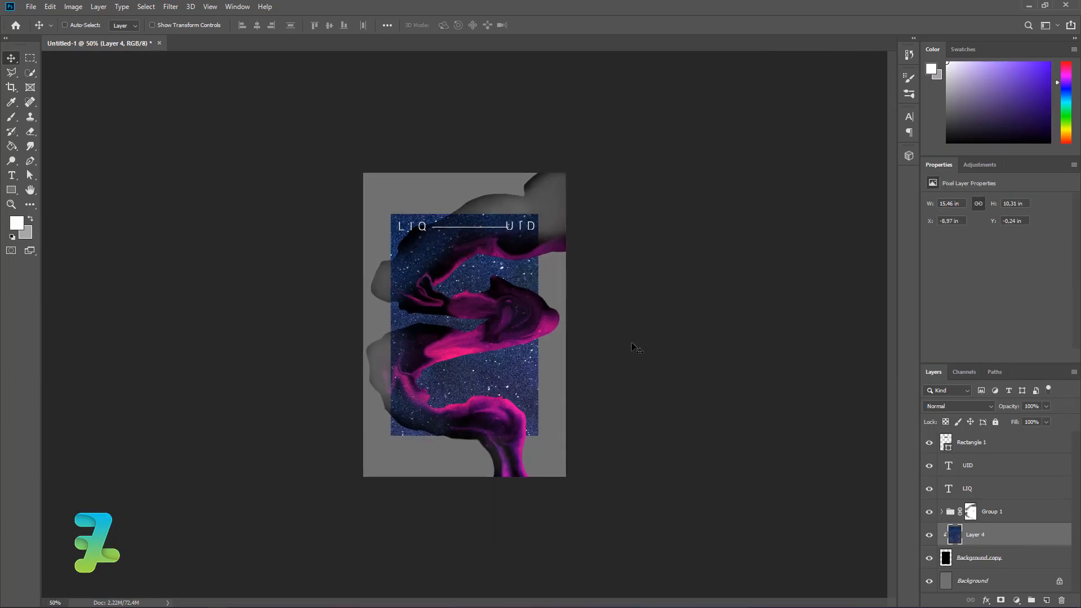
key(ctrl+t)
key(ctrl+minus)
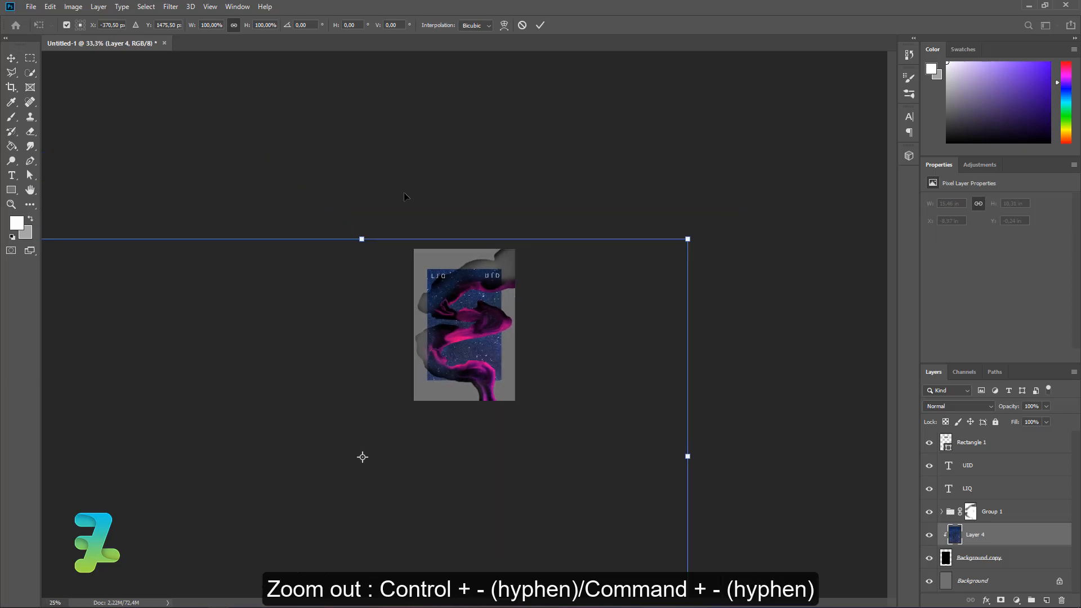
drag(686, 243, 508, 356)
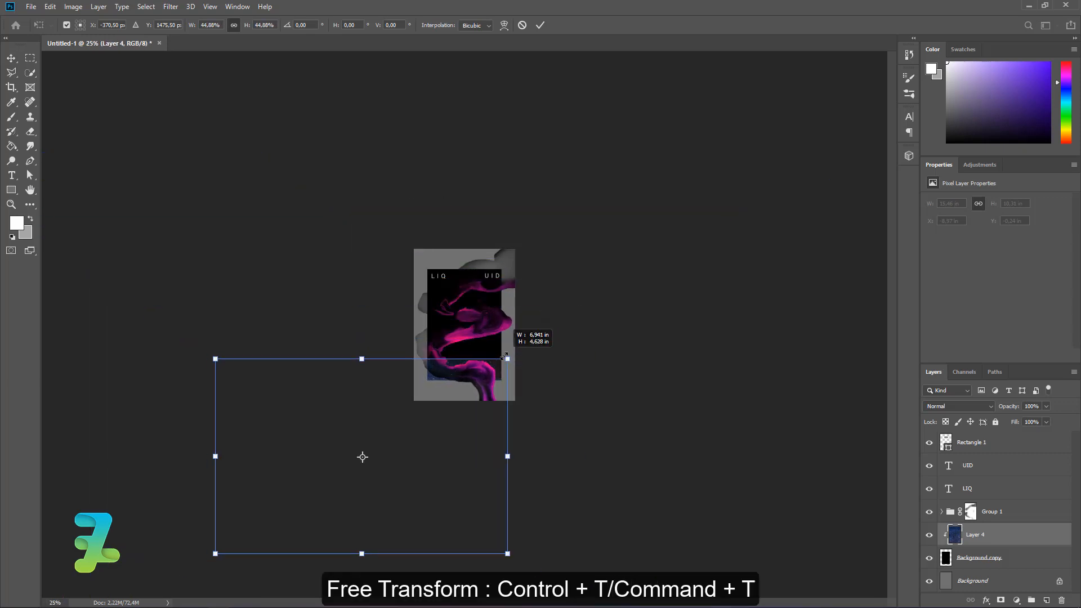
drag(484, 487, 533, 436)
drag(582, 468, 550, 207)
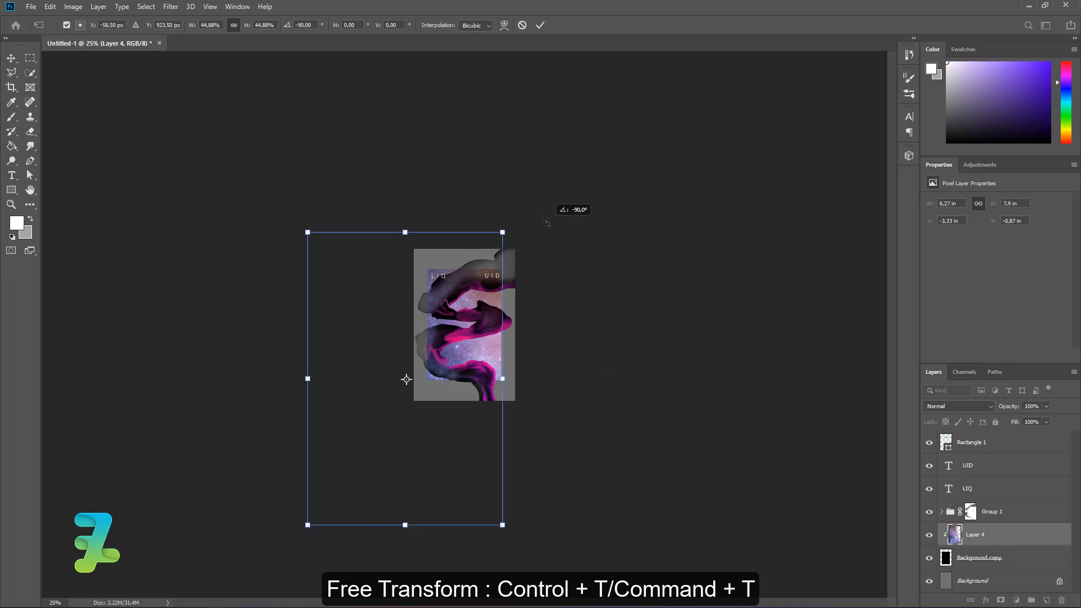
drag(317, 510, 429, 418)
mouse_move(446, 355)
mouse_down()
mouse_move(433, 328)
mouse_move(437, 338)
mouse_up()
key(Return)
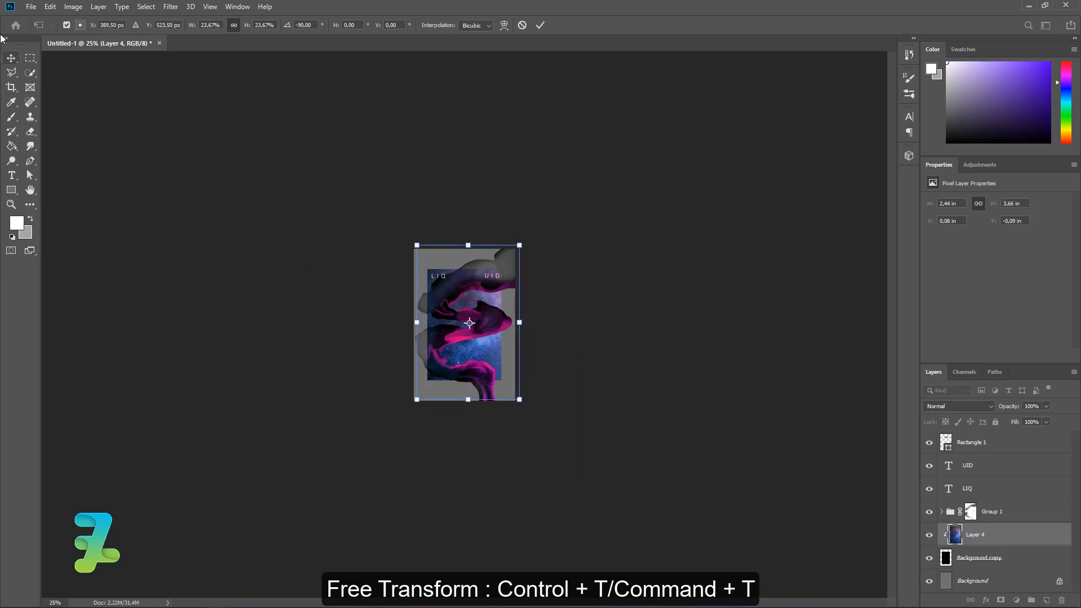
Add a Brightness/Contrast adjustment clipped to the galaxy photo, with brightness -129 and contrast 72
key(ctrl+plus)
key(ctrl+plus)
key(ctrl+plus)
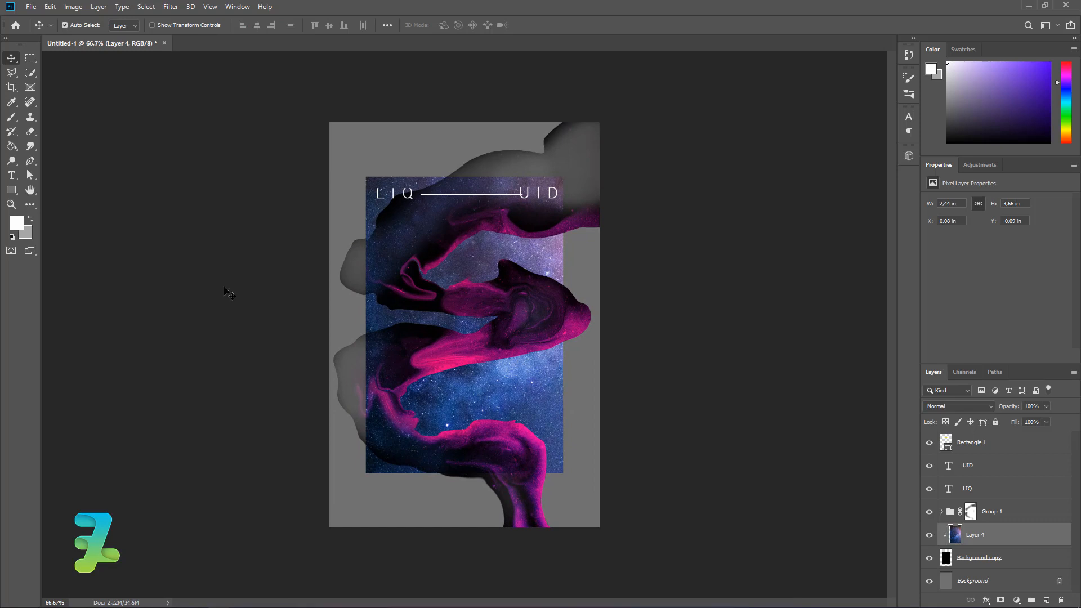
click(1016, 599)
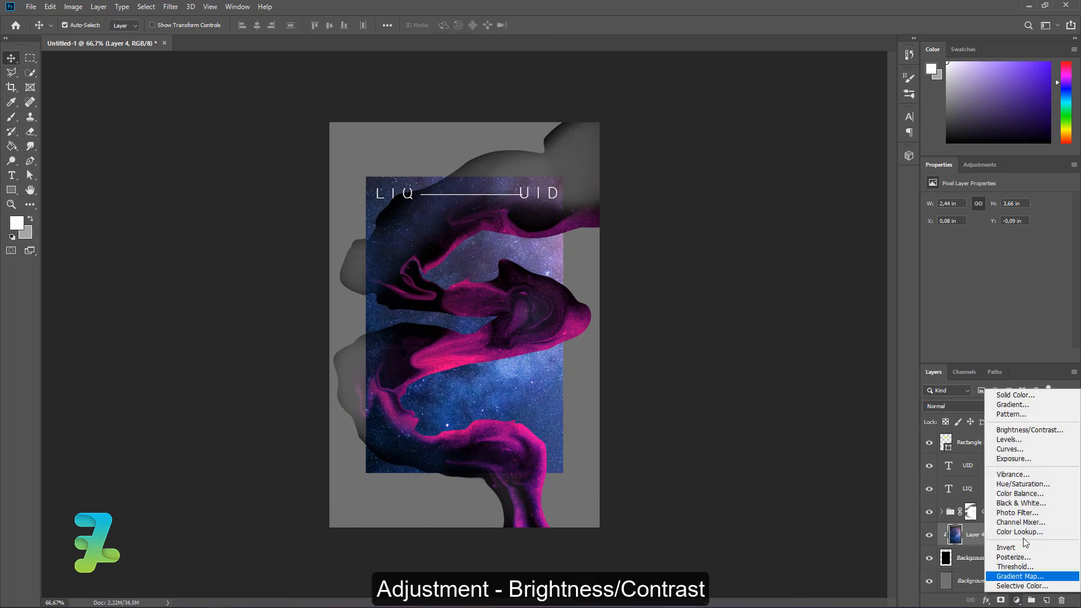
click(1012, 435)
click(994, 356)
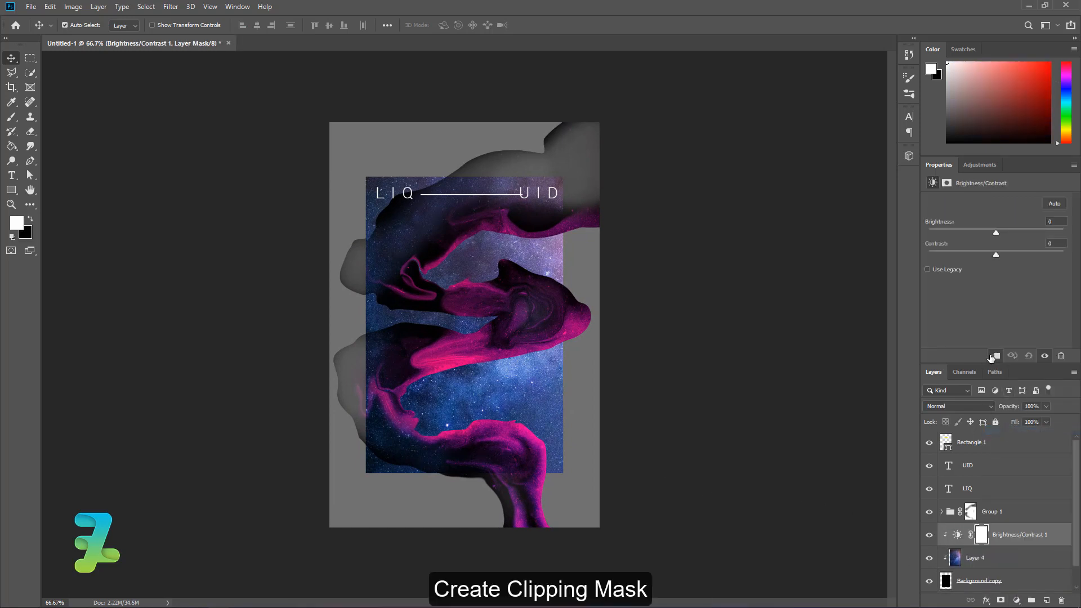
drag(996, 255, 935, 235)
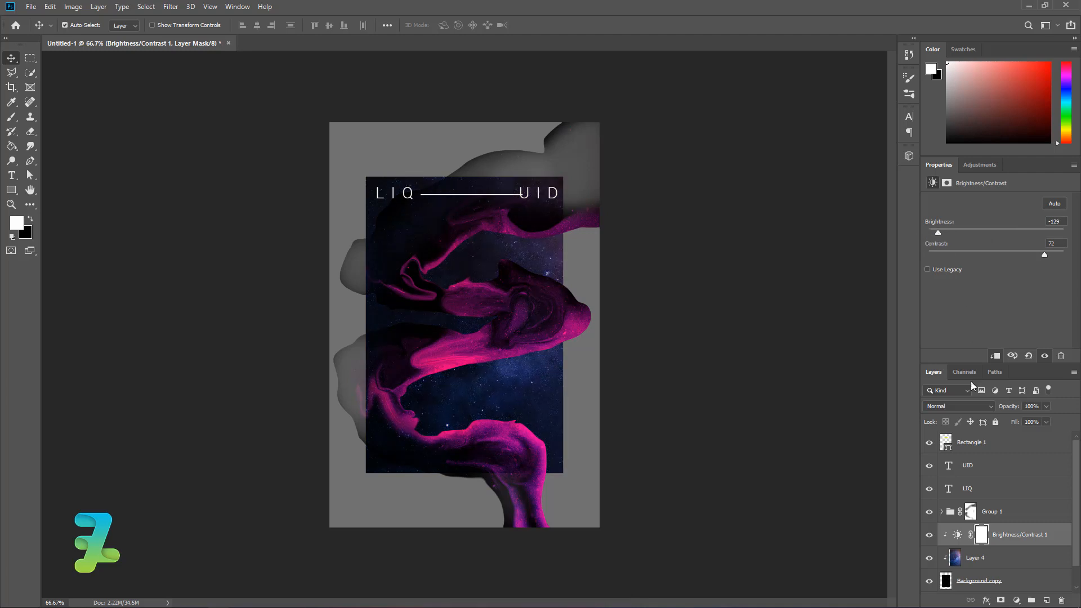
Fill the Background layer with a linear gradient from dark blue at the poster's top to purple at its bottom
scroll(984, 556, down, 1)
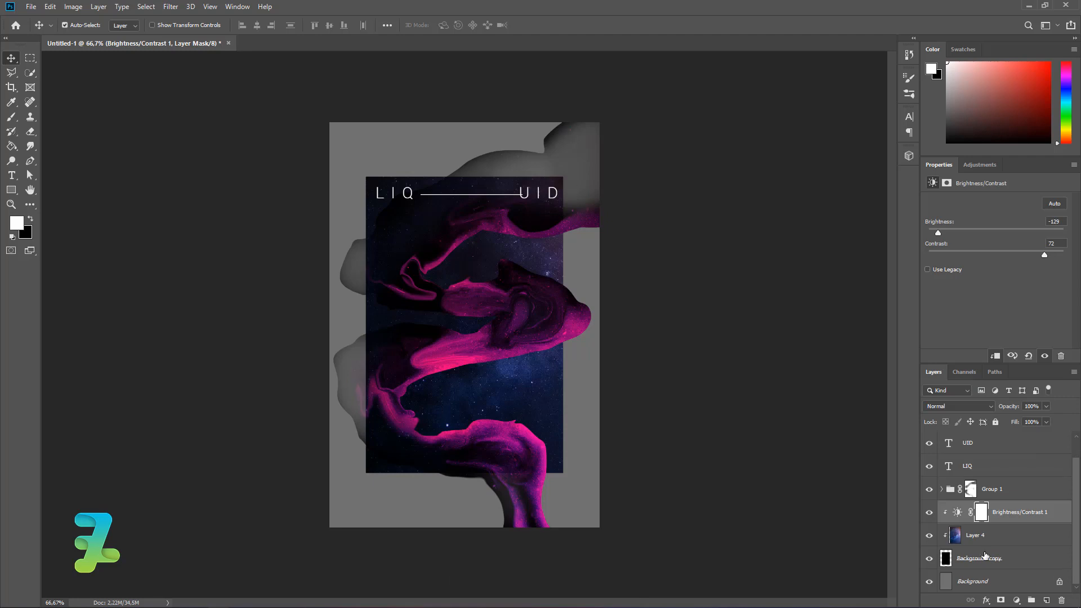
click(948, 584)
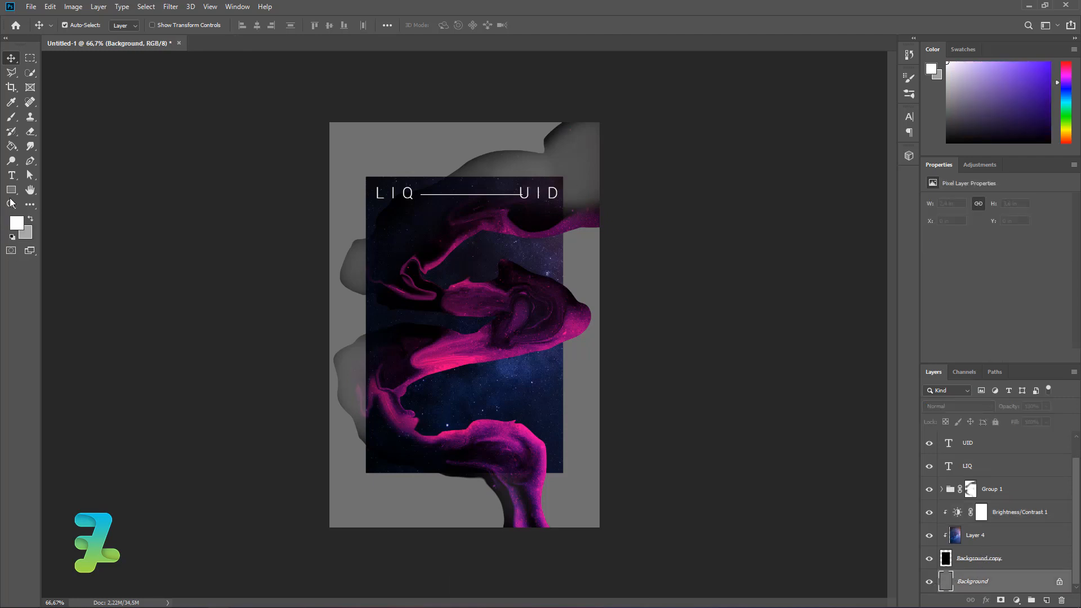
right_click(12, 146)
click(48, 147)
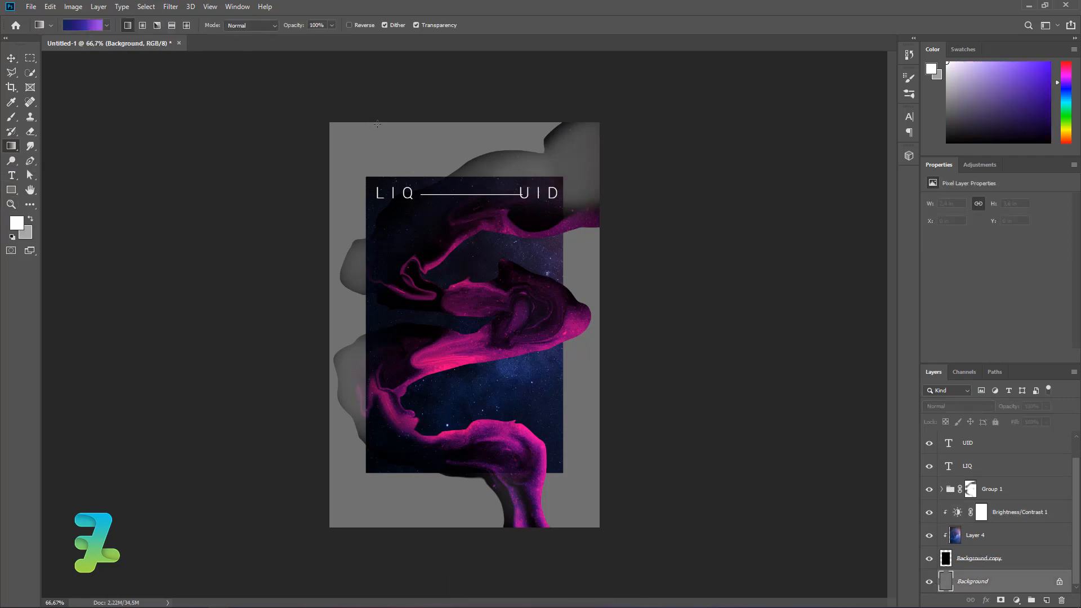
drag(433, 123, 433, 250)
drag(450, 148, 554, 511)
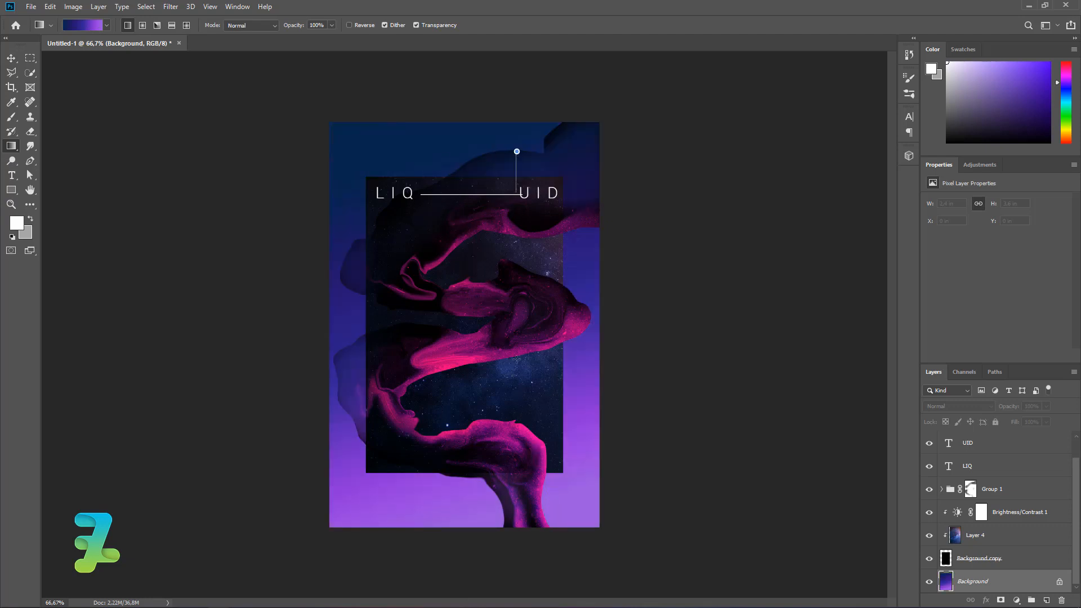
drag(516, 359, 500, 606)
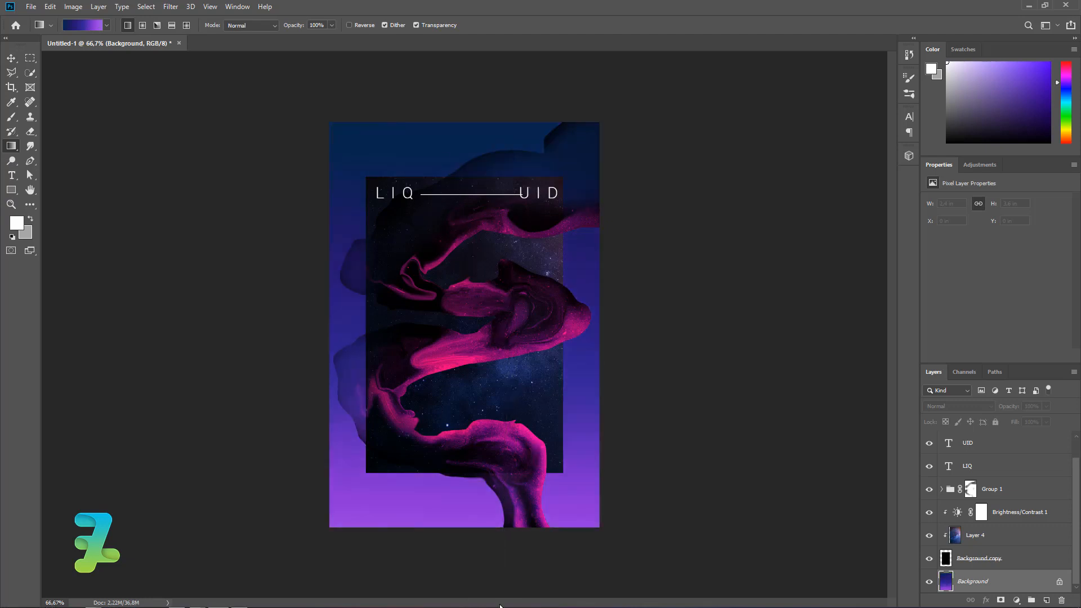
Try the pale pink-to-indigo gradient preset on the Background layer, with indigo at the top and pink at the bottom
click(93, 24)
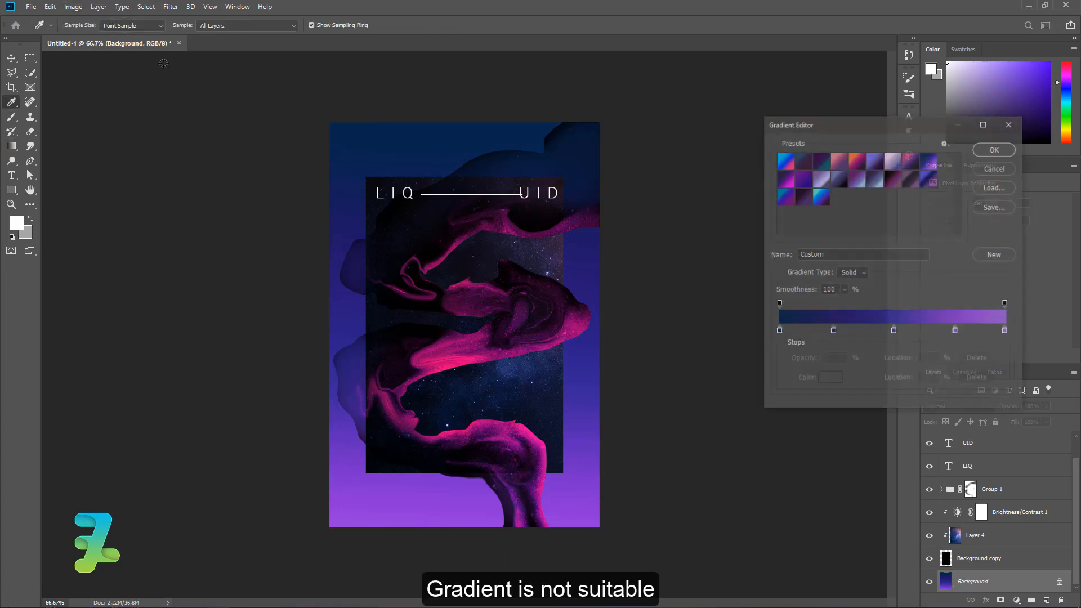
click(884, 172)
click(995, 149)
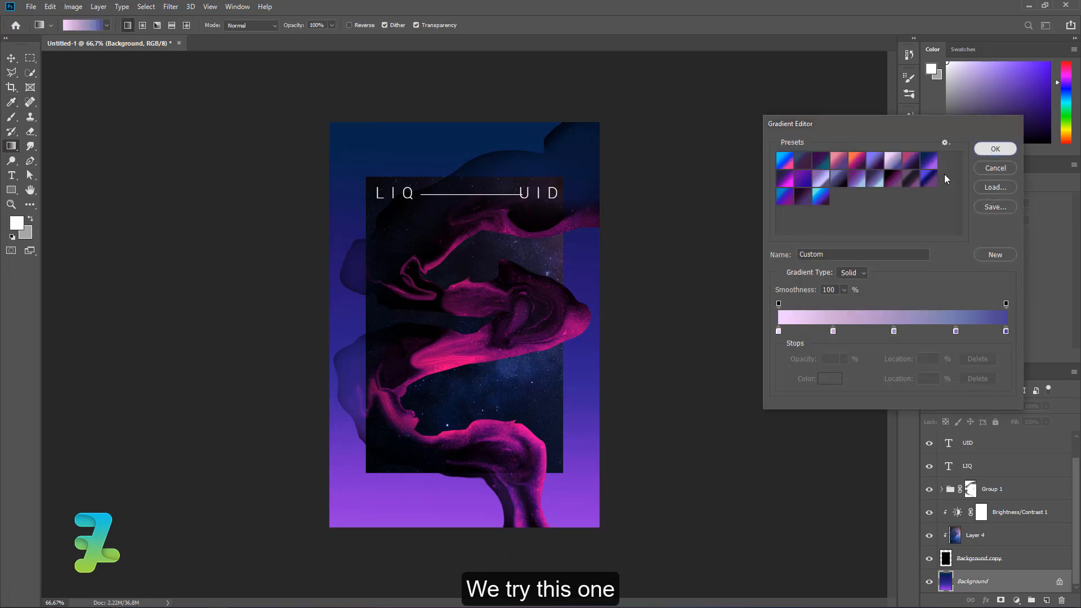
drag(427, 498, 427, 215)
mouse_move(494, 131)
mouse_down()
mouse_move(494, 564)
mouse_move(505, 589)
mouse_move(509, 449)
mouse_up()
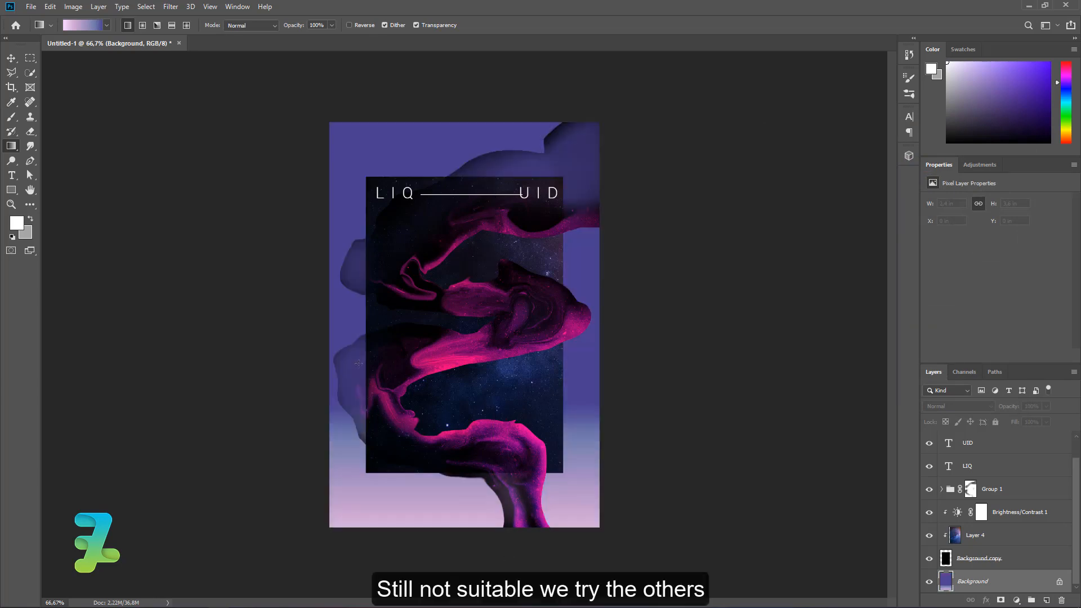
Try the purple-to-blue gradient preset on the Background layer, with blue at the top and purple at the bottom
click(83, 25)
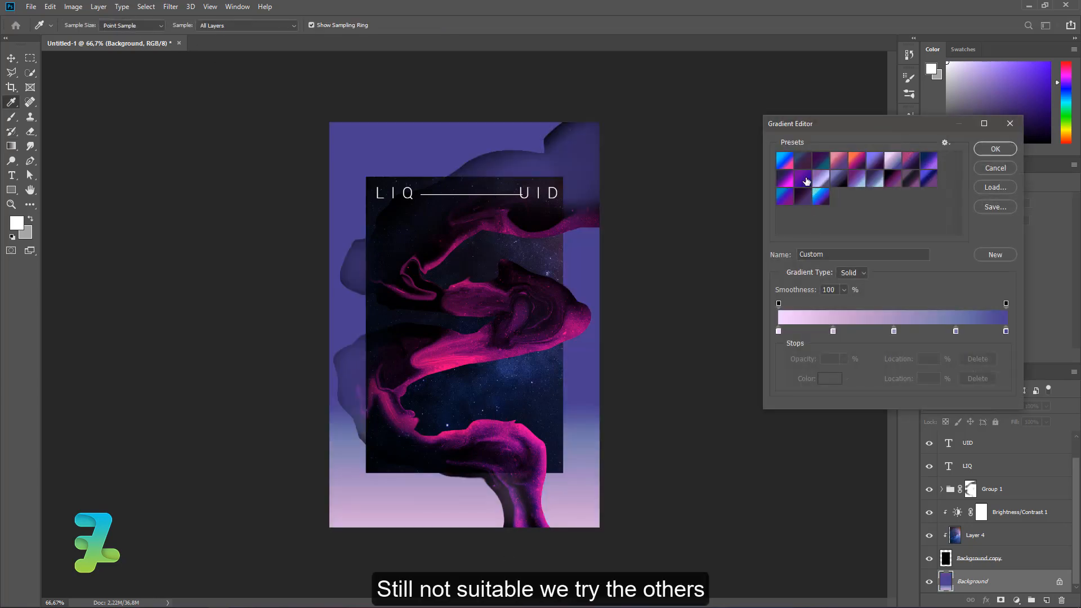
click(806, 181)
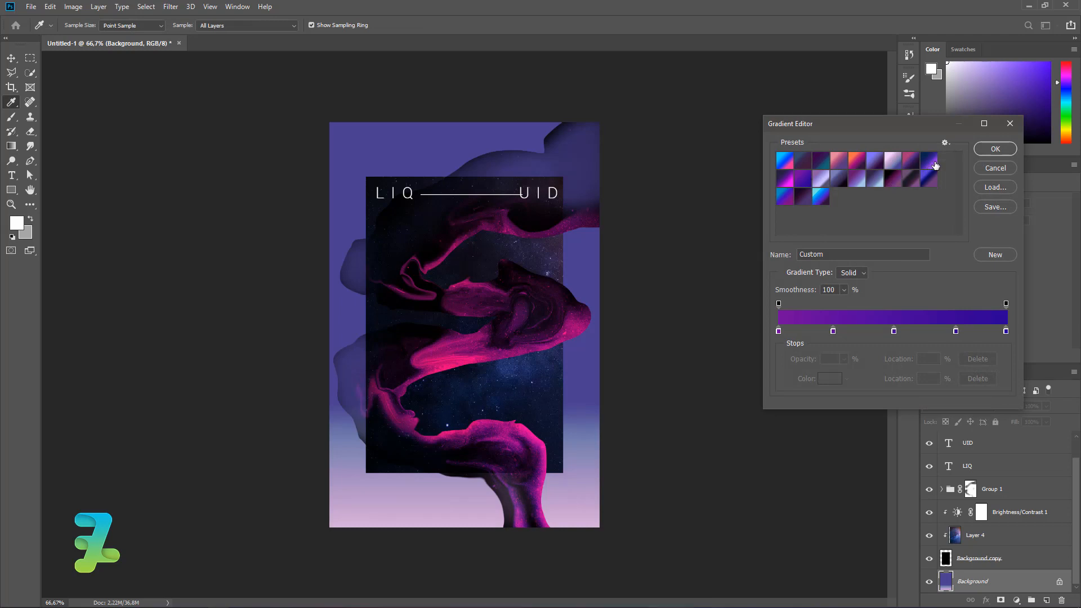
click(982, 153)
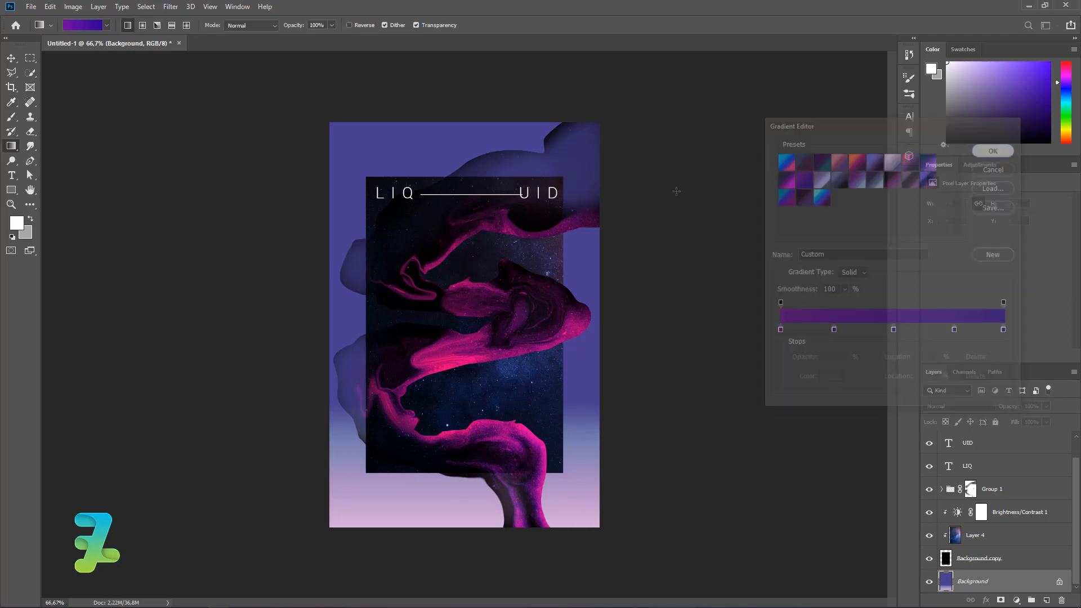
drag(511, 128, 500, 522)
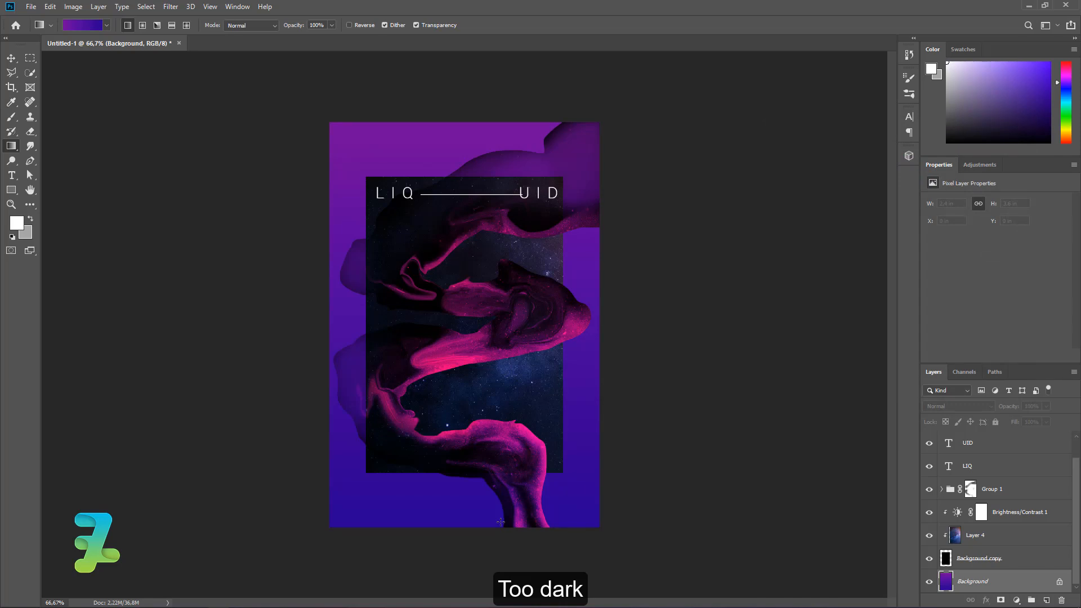
drag(377, 505, 376, 264)
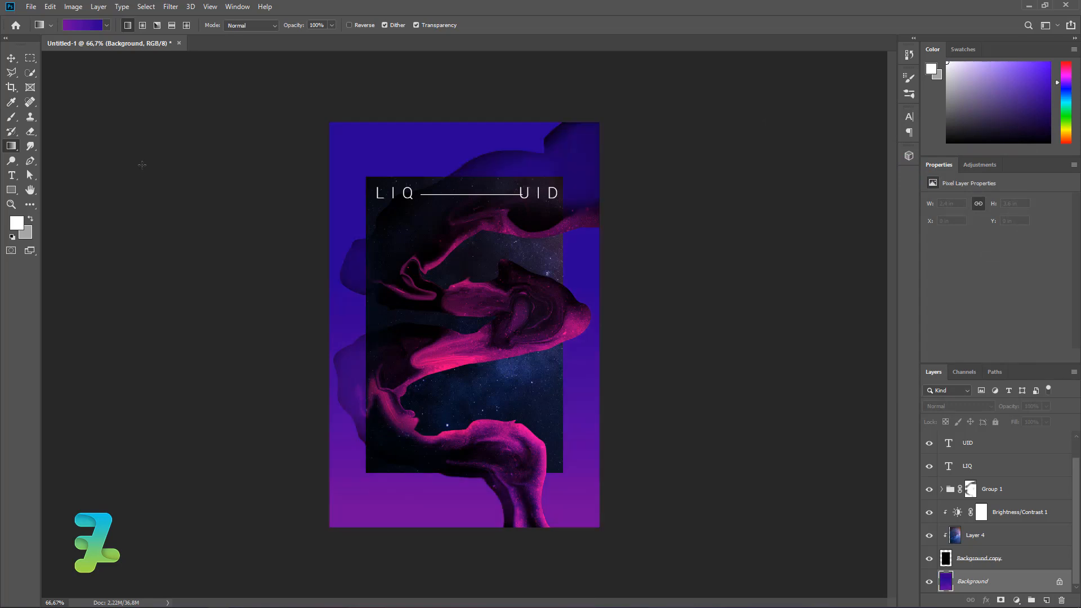
Fill the Background layer with the pale pink-to-indigo gradient, running diagonally from pink at the poster's lower left to indigo at its upper right
click(82, 25)
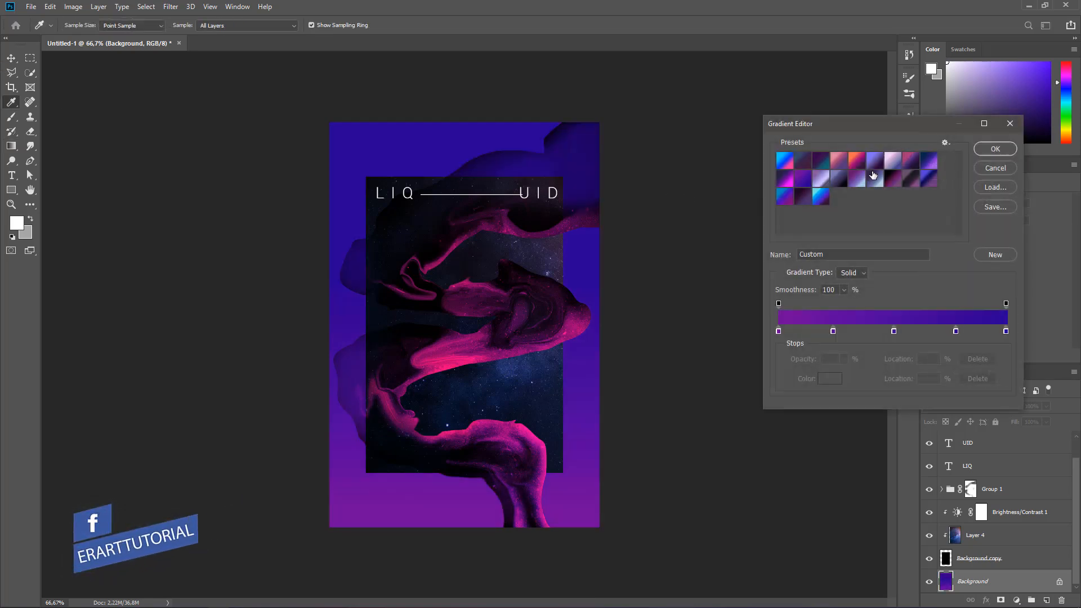
click(929, 160)
click(985, 149)
drag(366, 479, 501, 225)
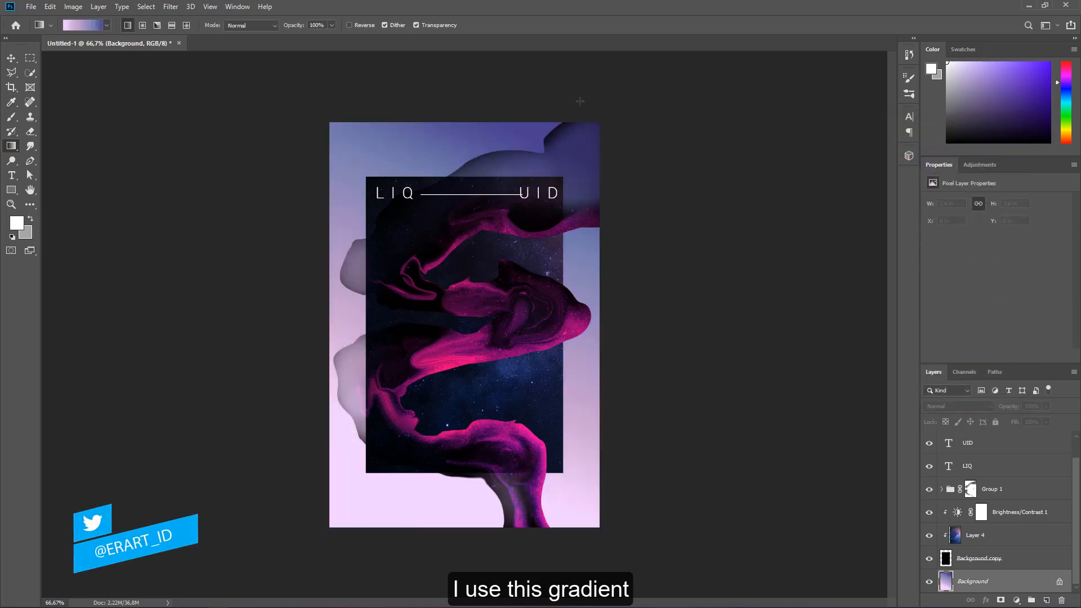
drag(577, 112, 231, 600)
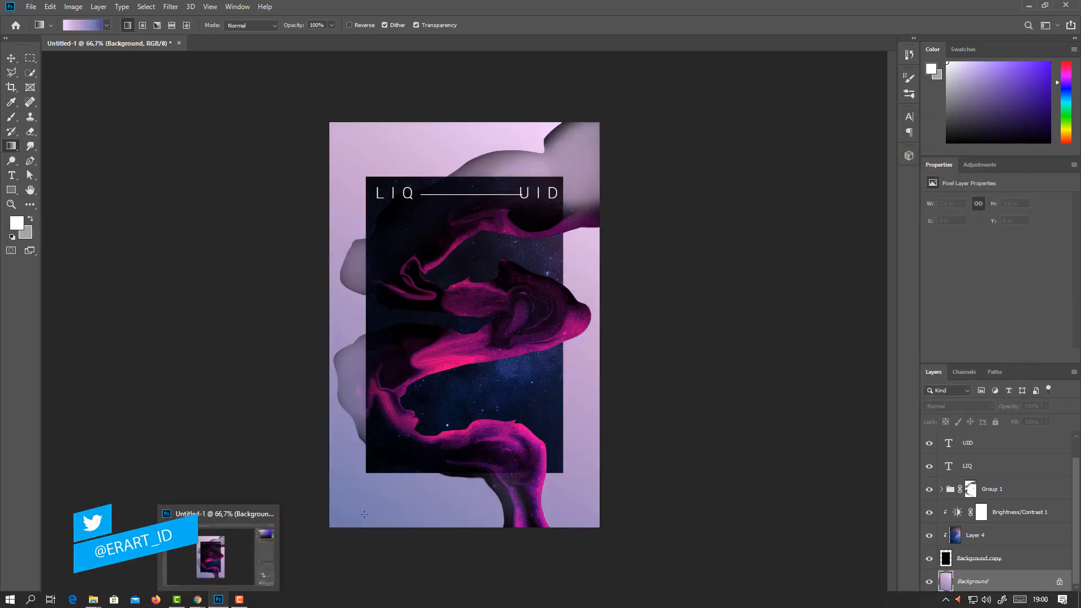
drag(574, 92, 315, 554)
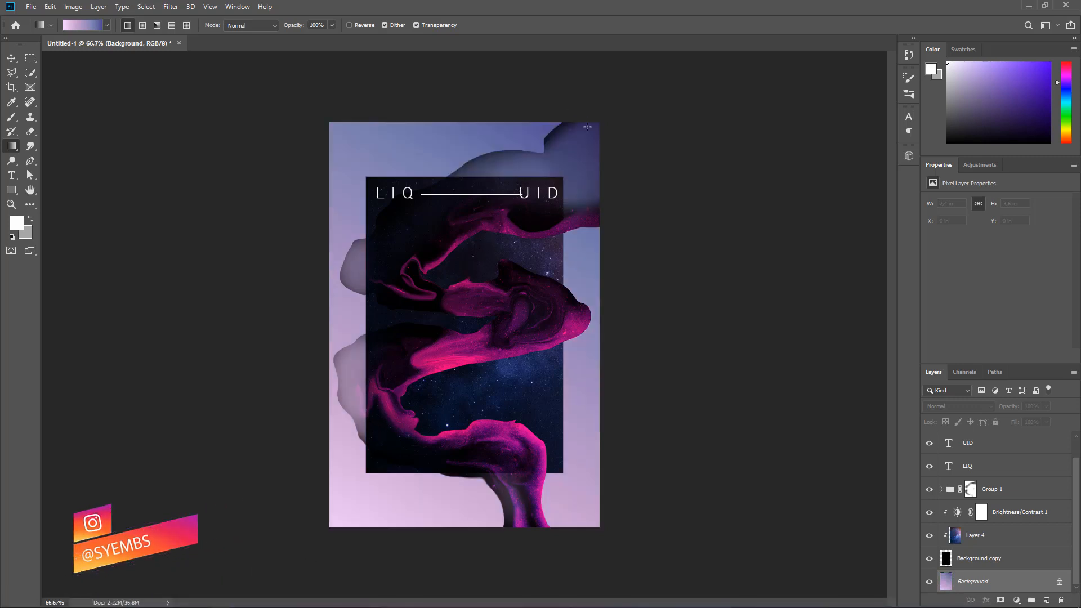
drag(354, 522, 518, 254)
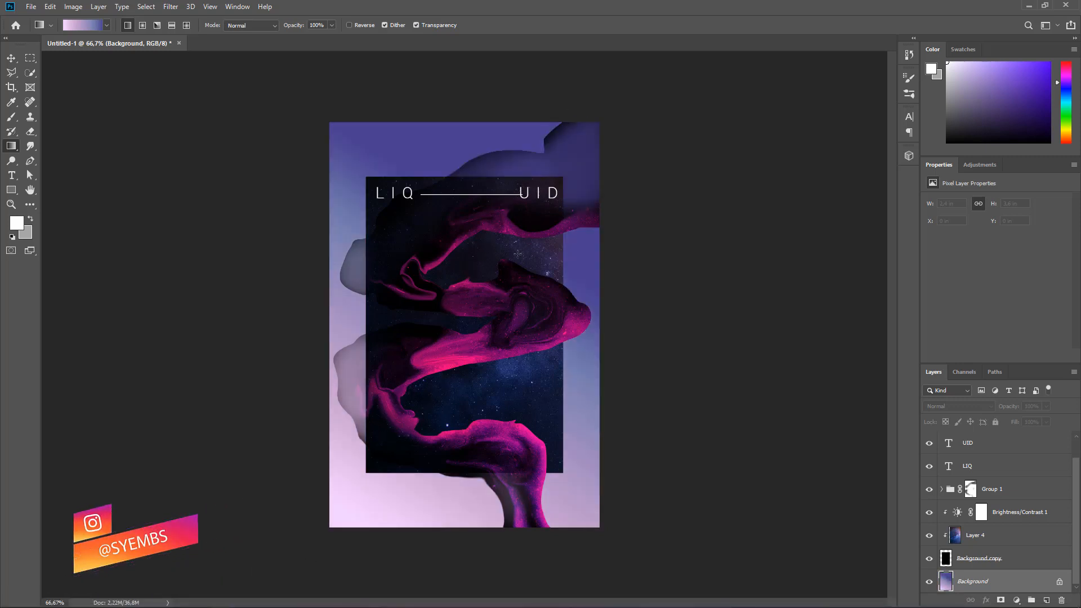
drag(470, 335, 487, 273)
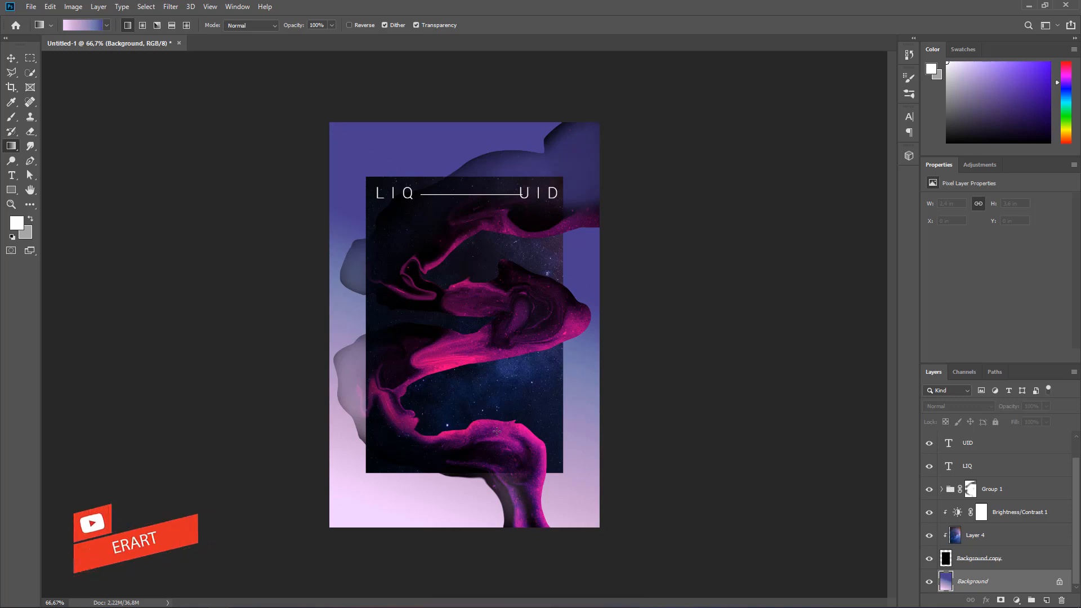
Nudge the thin white line on the Rectangle 1 layer up and left to X 228 px, Y 185 px between LIQ and UID
click(9, 58)
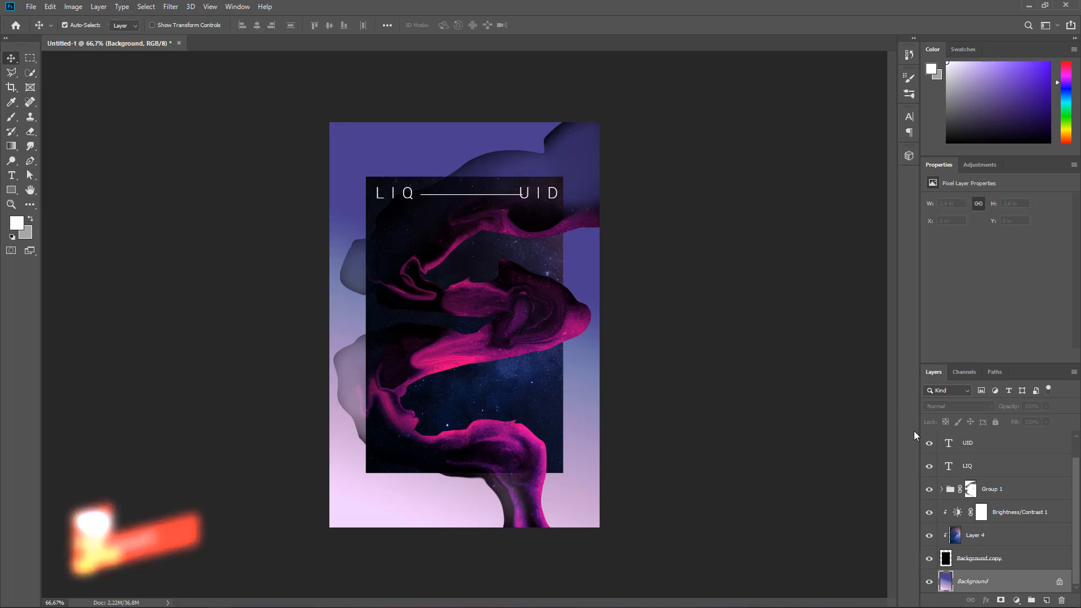
scroll(978, 532, up, 2)
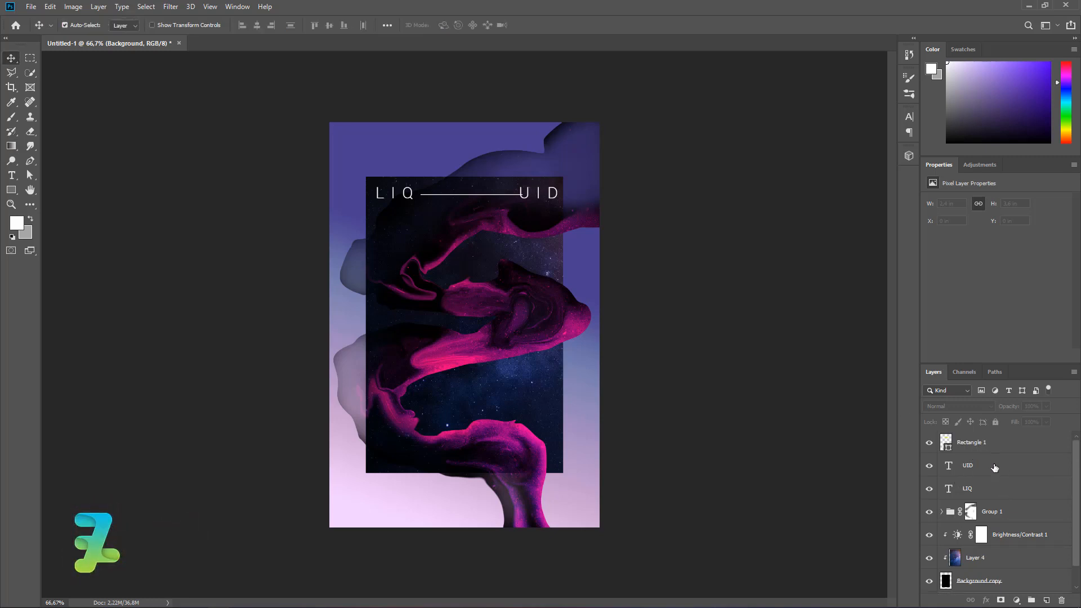
click(1007, 441)
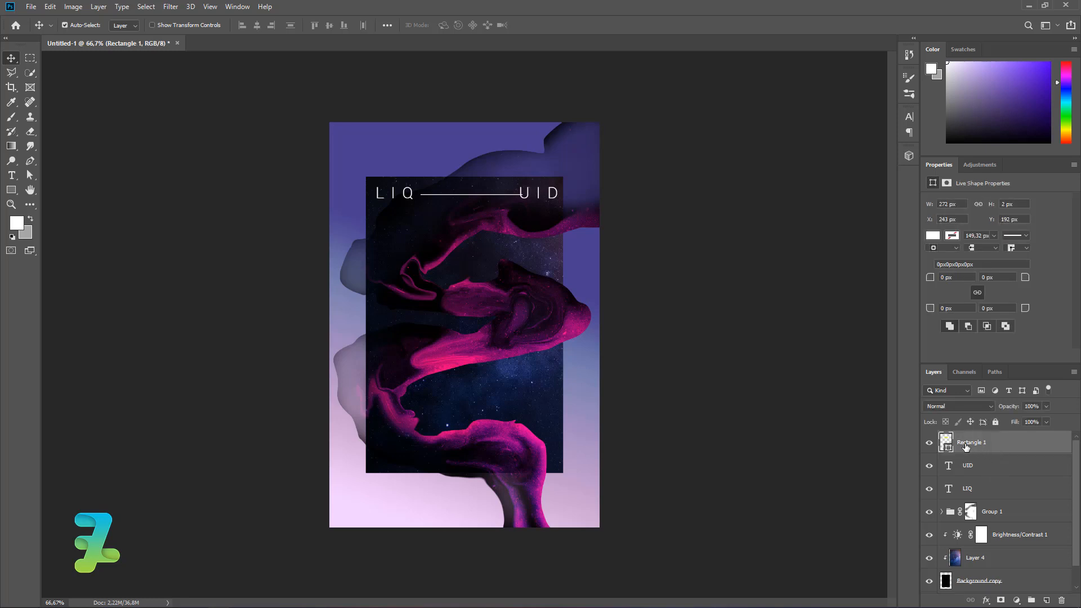
key(Up)
key(Up)
key(Up)
key(Left)
key(Up)
key(Up)
key(Up)
key(Up)
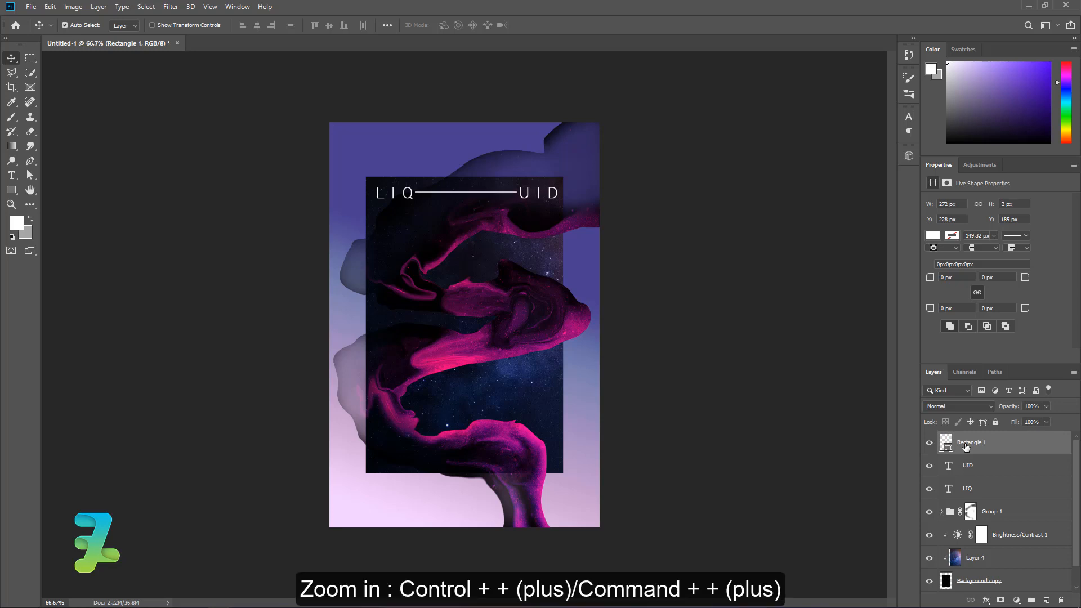
Fine-tune the white line with Free Transform to X 229 px, Y 186 px so it sits between the Q and the U
key(ctrl+plus)
key(ctrl+plus)
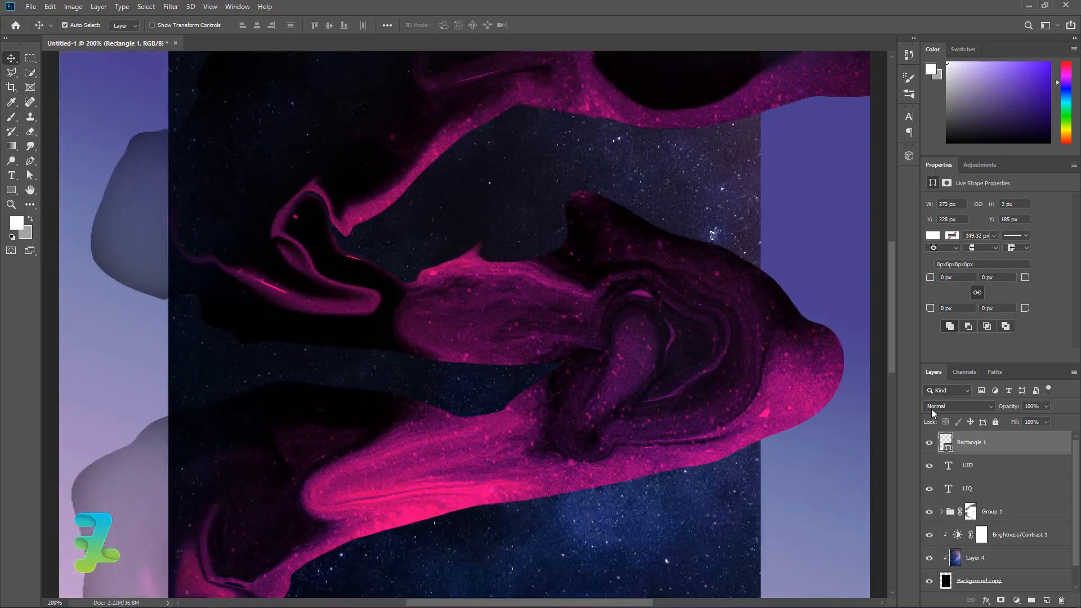
scroll(931, 409, up, 10)
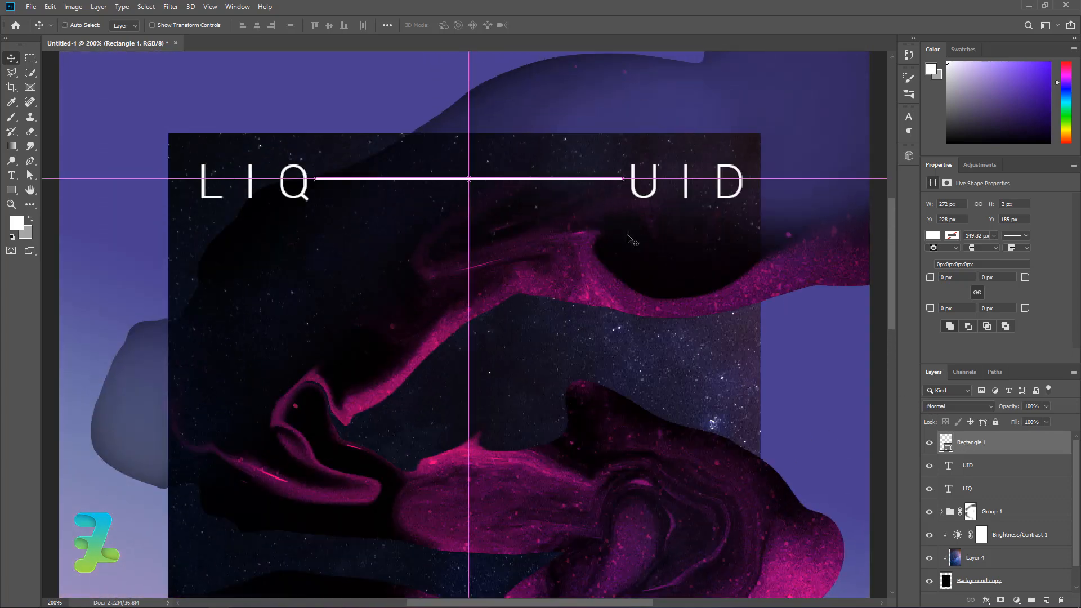
key(ctrl+t)
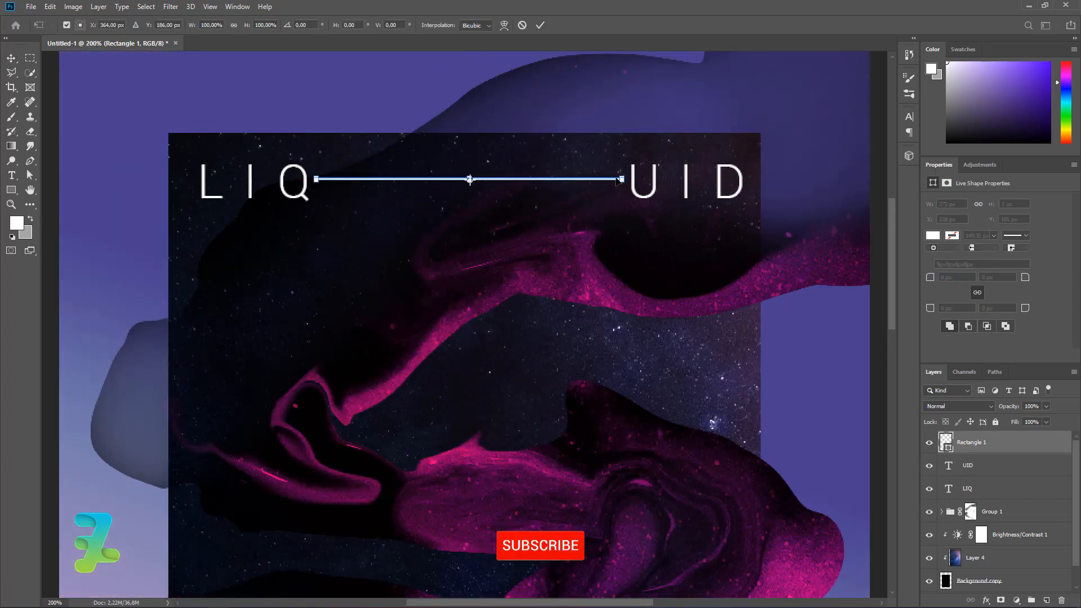
drag(621, 180, 618, 181)
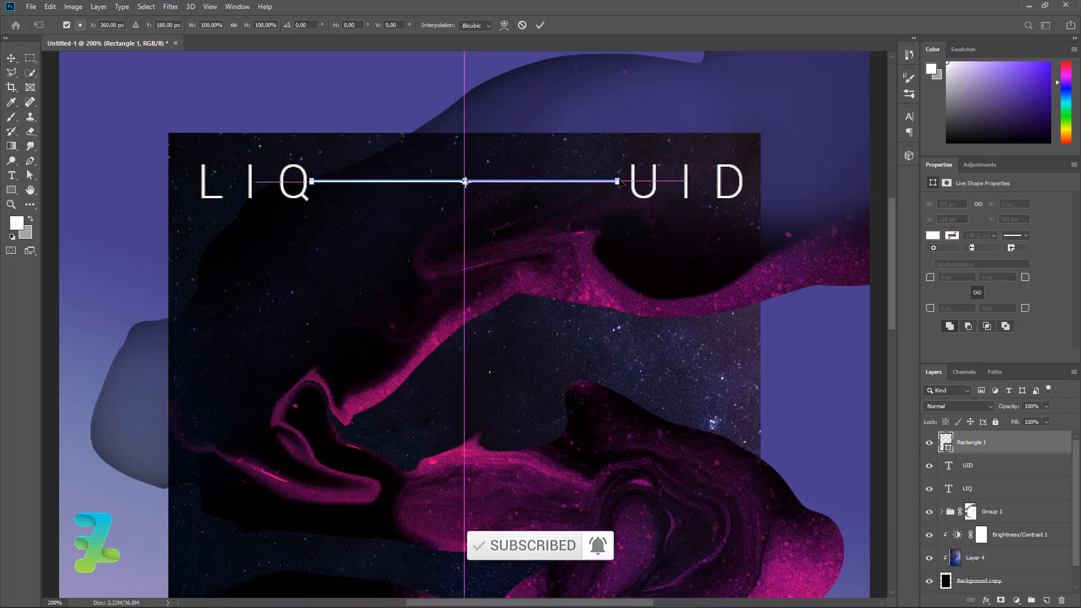
key(Up)
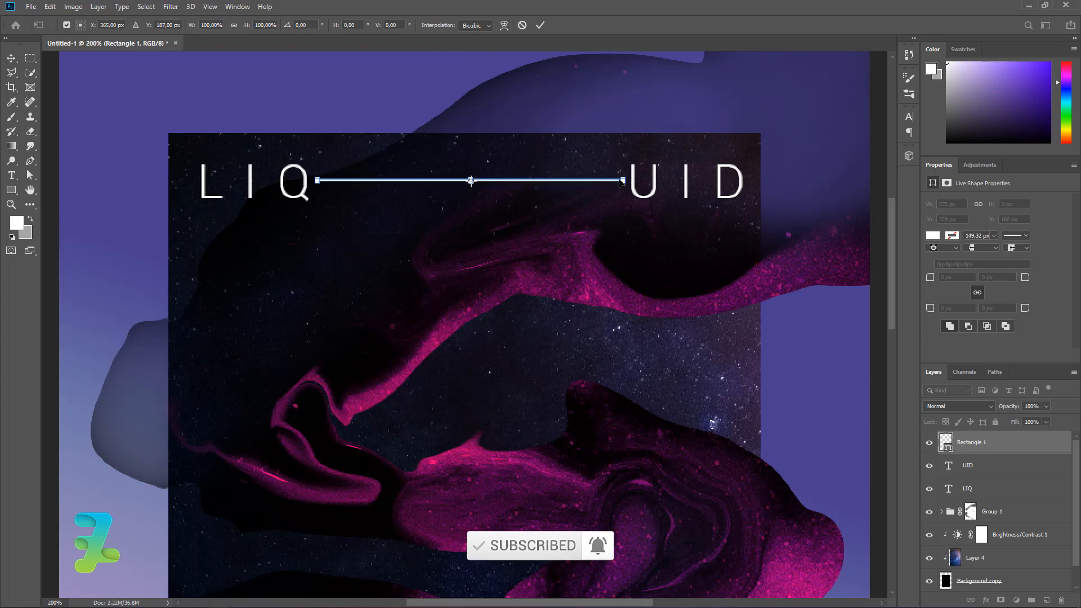
key(Return)
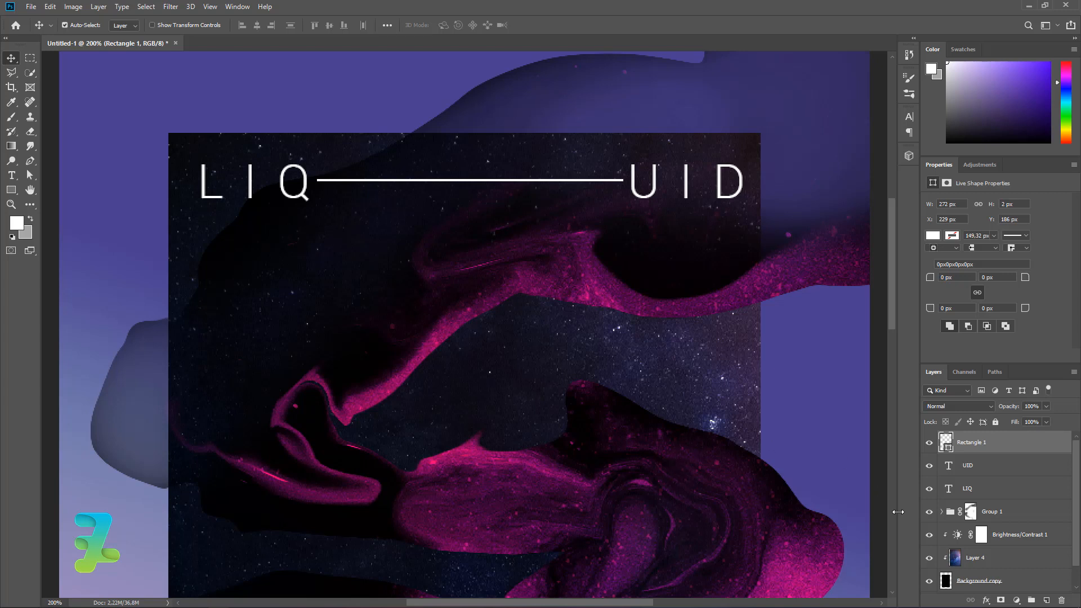
Duplicate the UID text layer and move the copy to mid-poster at X 0.86 in, Y 1.2 in
click(946, 475)
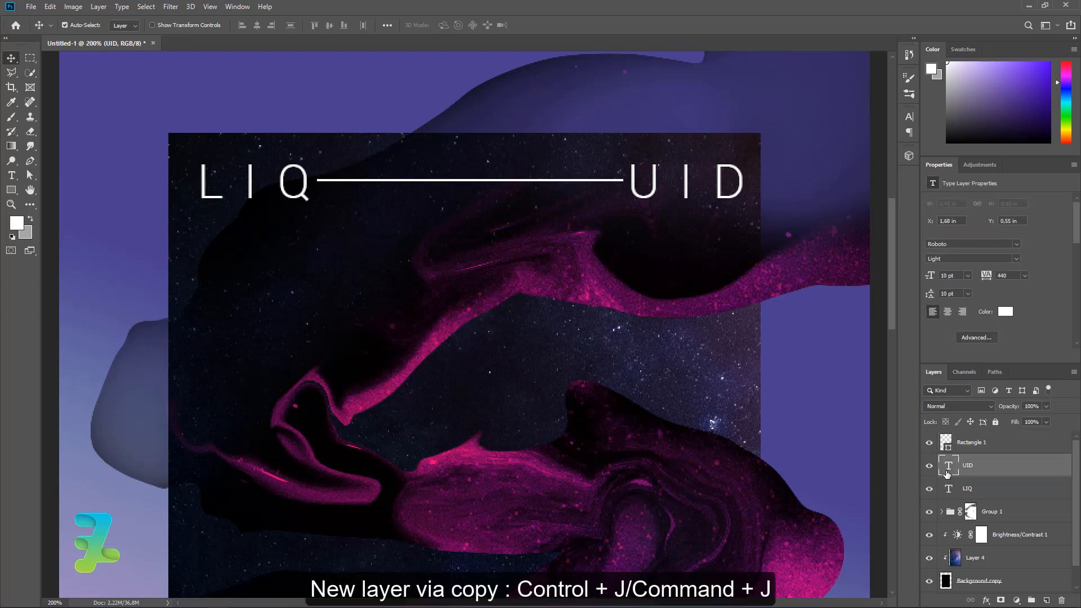
key(ctrl+j)
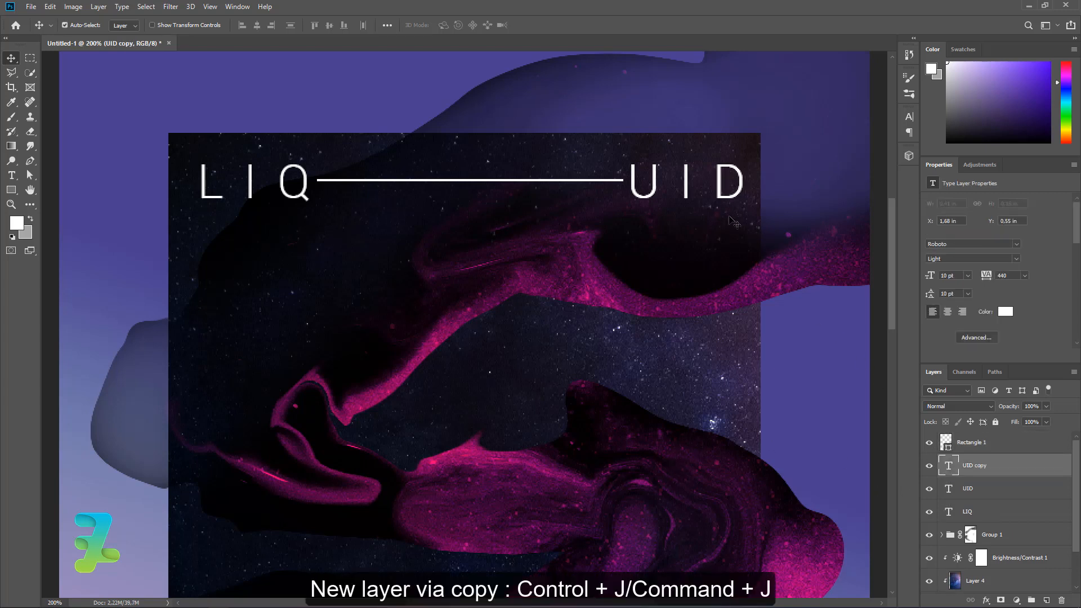
drag(692, 233, 434, 415)
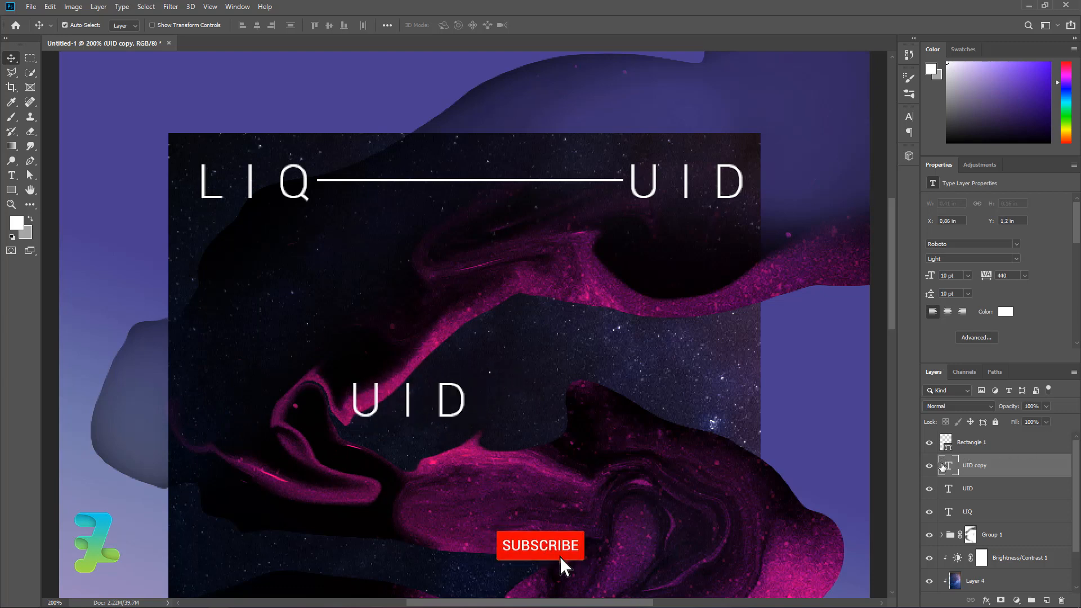
Change the copied text to GALAXY and position it at X 0.93 in, Y 1.22 in
double_click(947, 465)
text(GALAX)
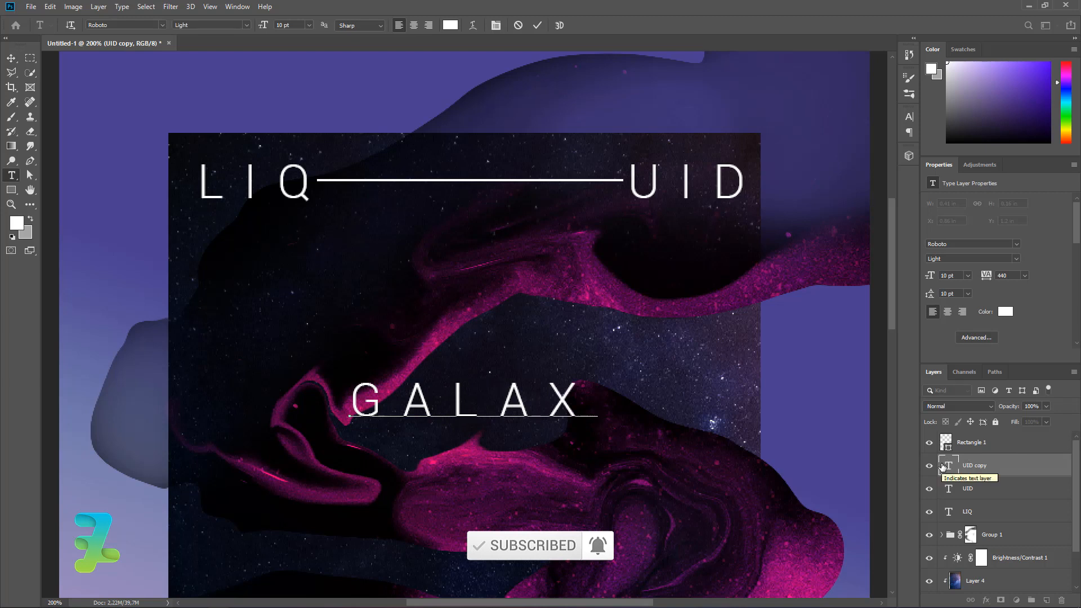
text(Y)
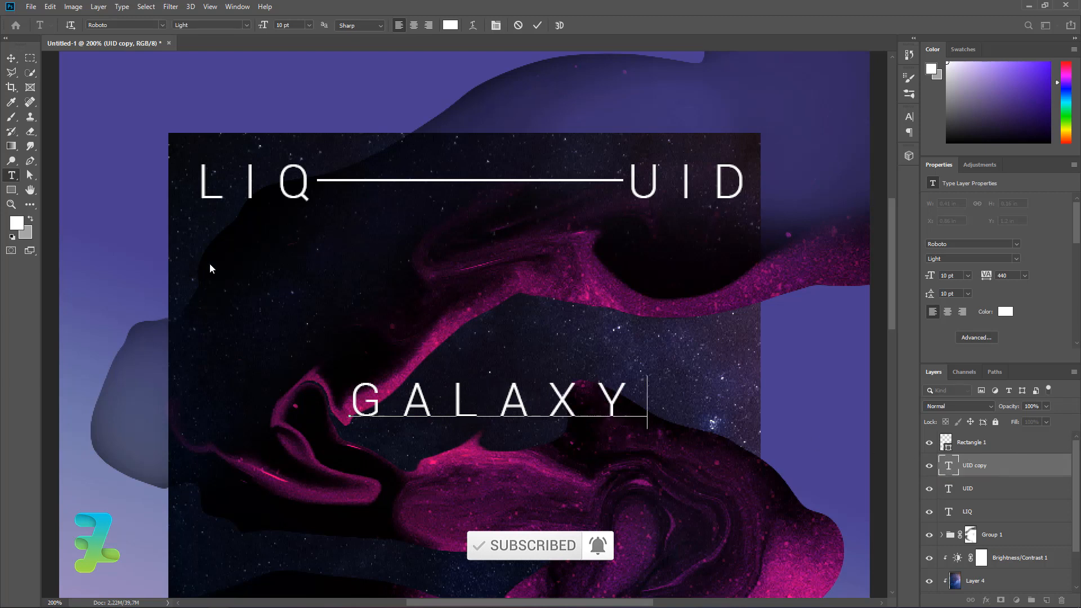
click(10, 58)
drag(550, 413, 571, 413)
Duplicate the GALAXY text to X 0.42 in, Y 2.3 in near the photo's lower left edge and change it to POS
scroll(596, 423, down, 5)
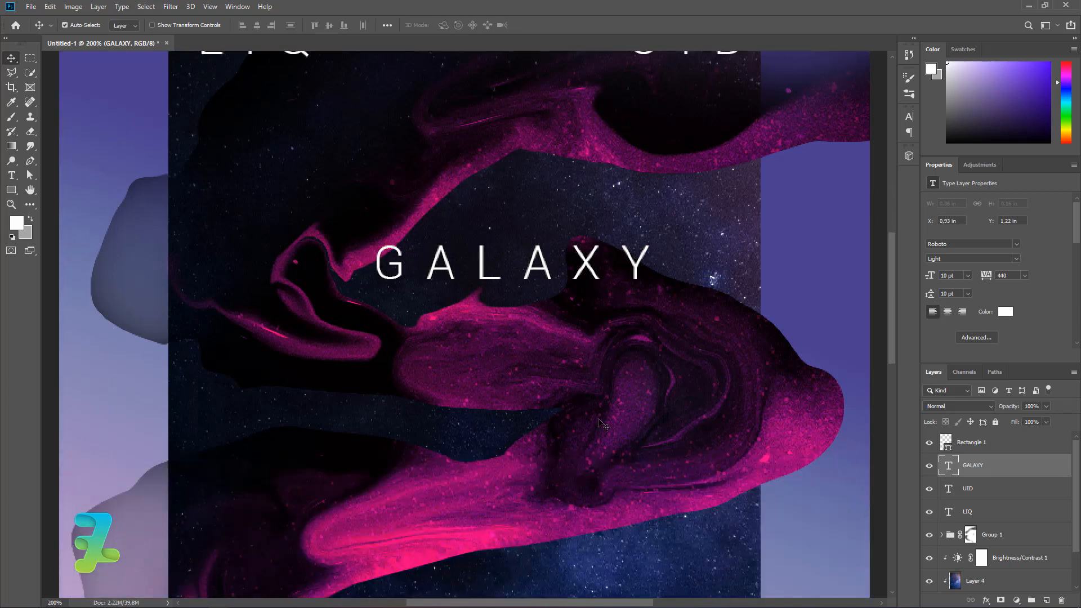
scroll(601, 423, down, 4)
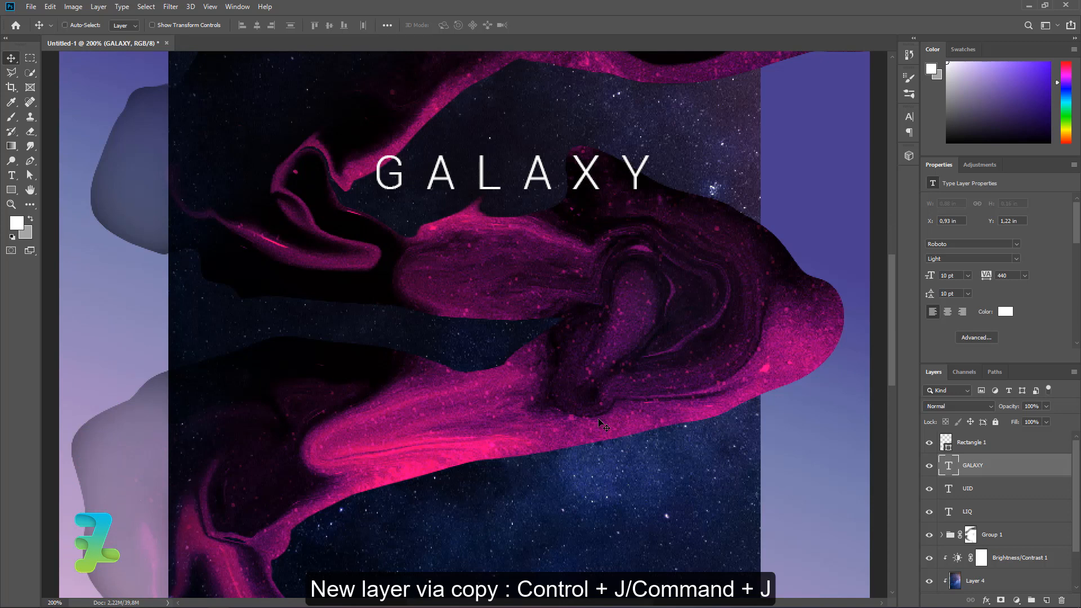
key(ctrl+j)
drag(561, 180, 447, 532)
scroll(447, 532, down, 5)
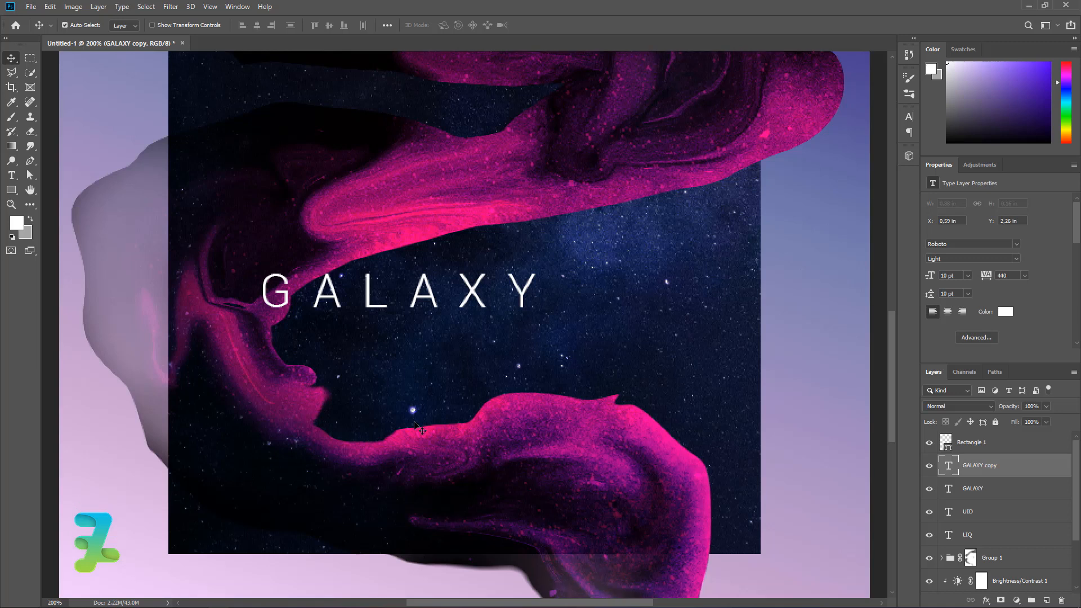
drag(370, 289, 314, 304)
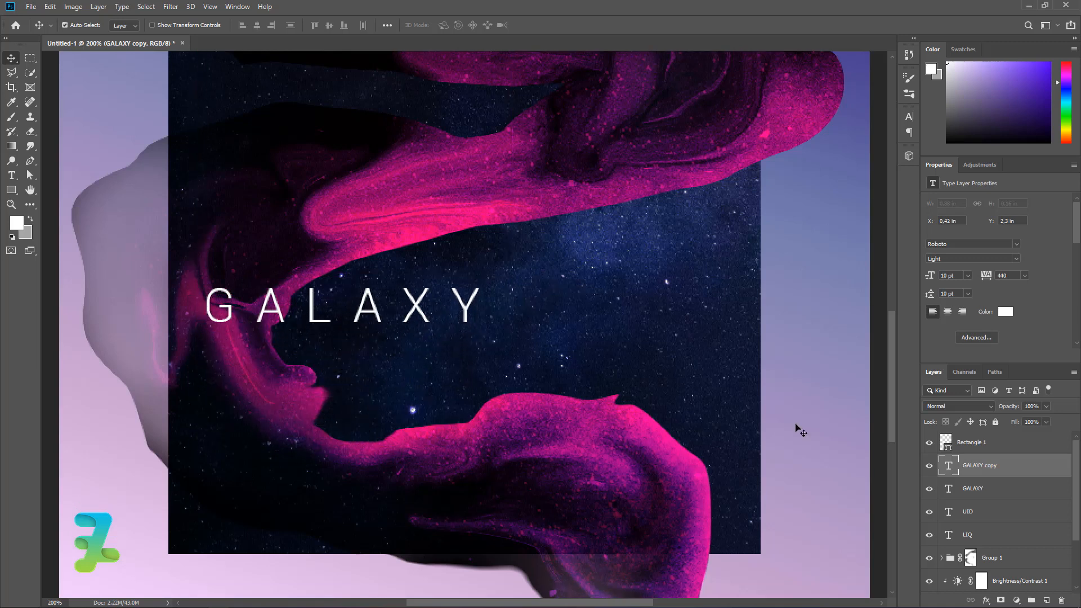
double_click(949, 466)
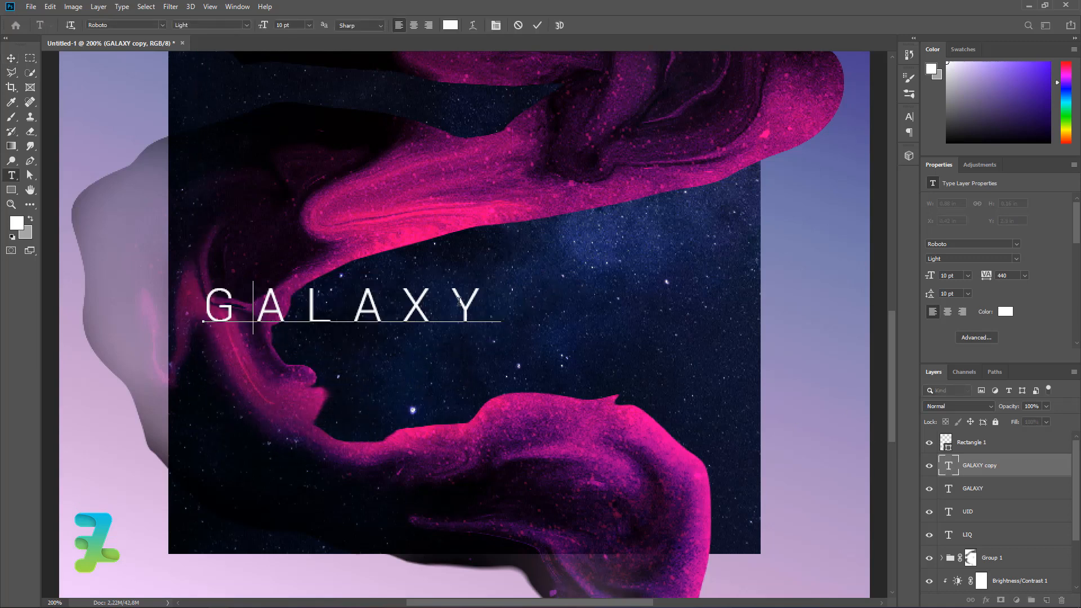
text(POS)
Duplicate the white line between LIQ and UID and move the copy down beside the S of POS
scroll(583, 363, up, 1)
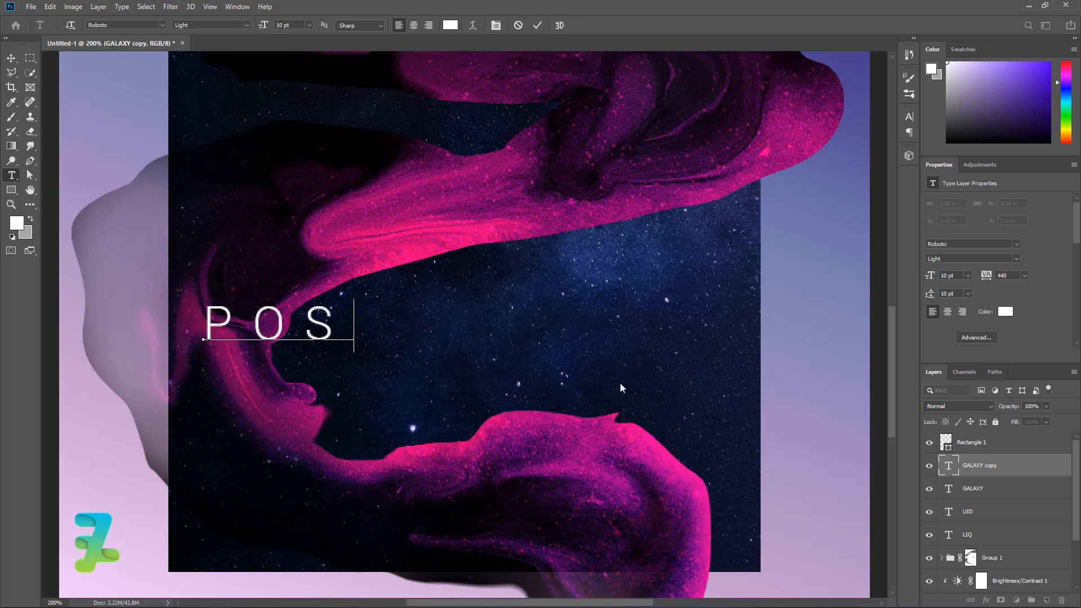
click(947, 442)
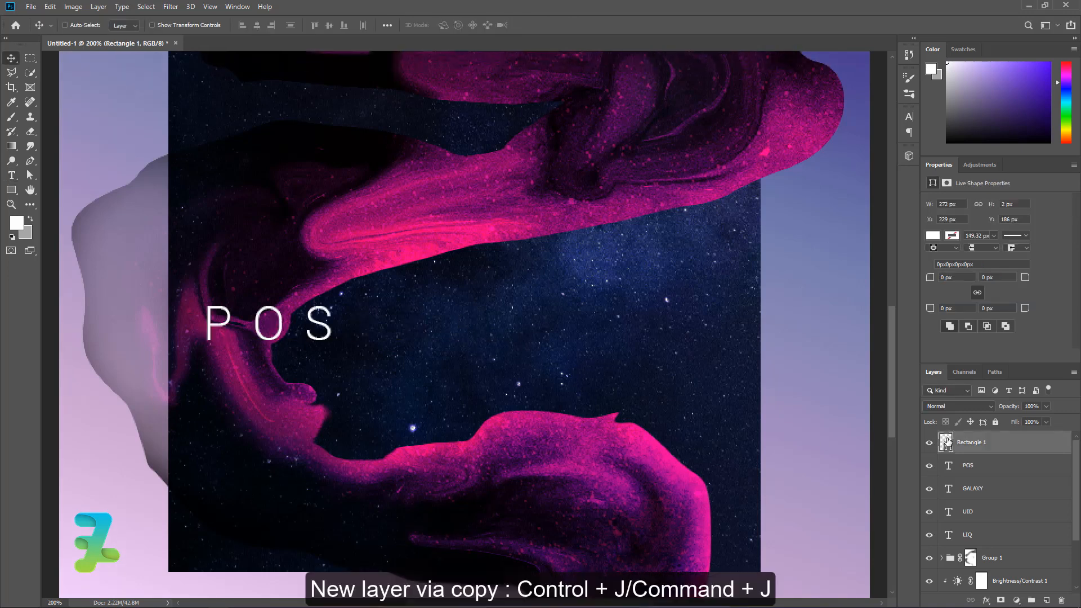
key(ctrl+j)
scroll(466, 268, up, 2)
scroll(466, 268, up, 10)
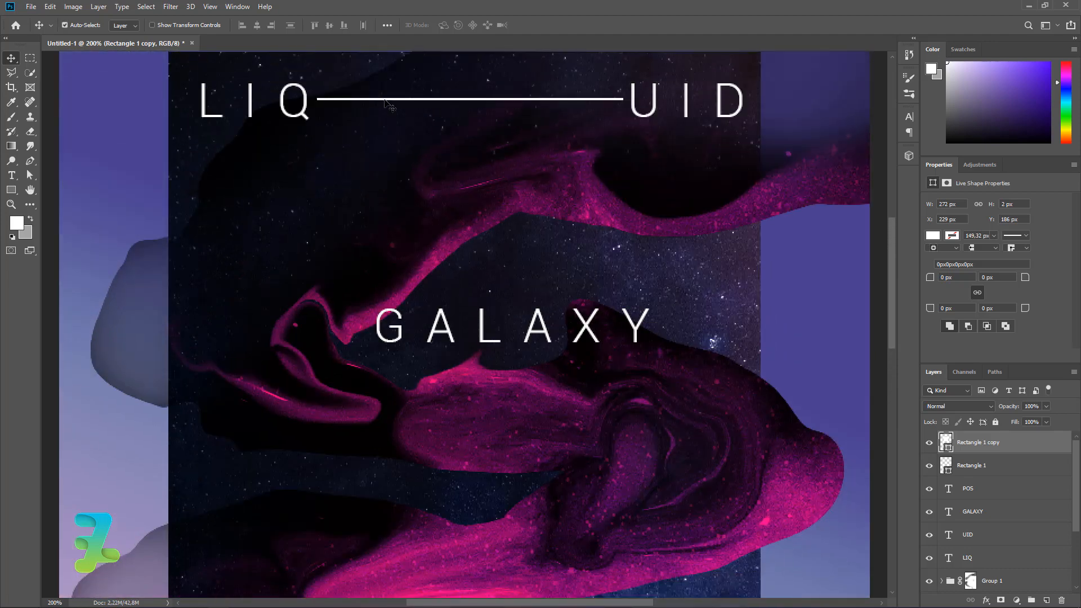
drag(388, 104, 390, 556)
scroll(390, 556, down, 2)
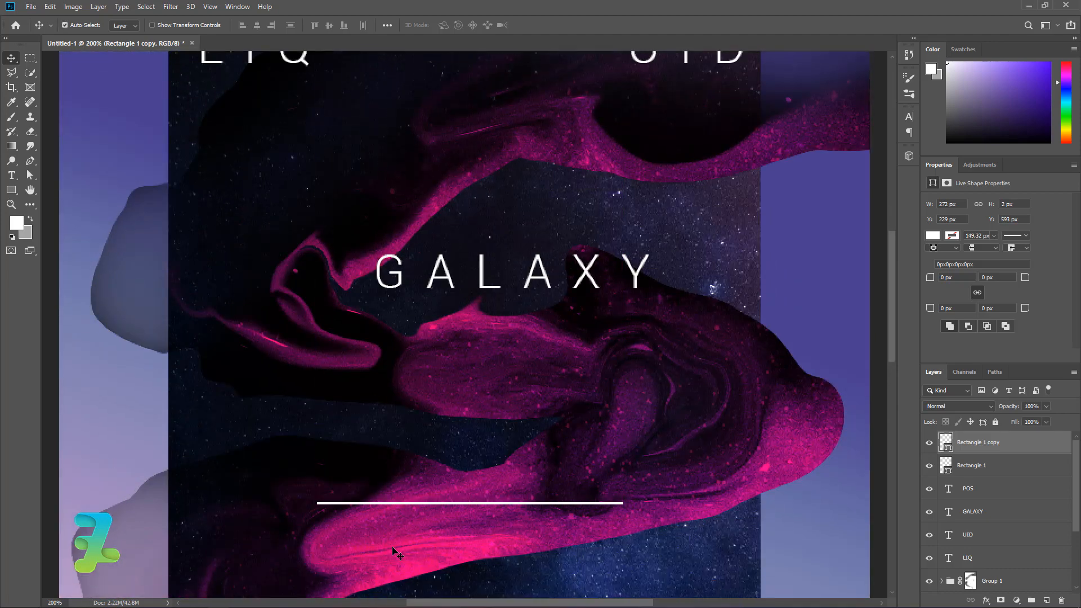
scroll(392, 549, down, 4)
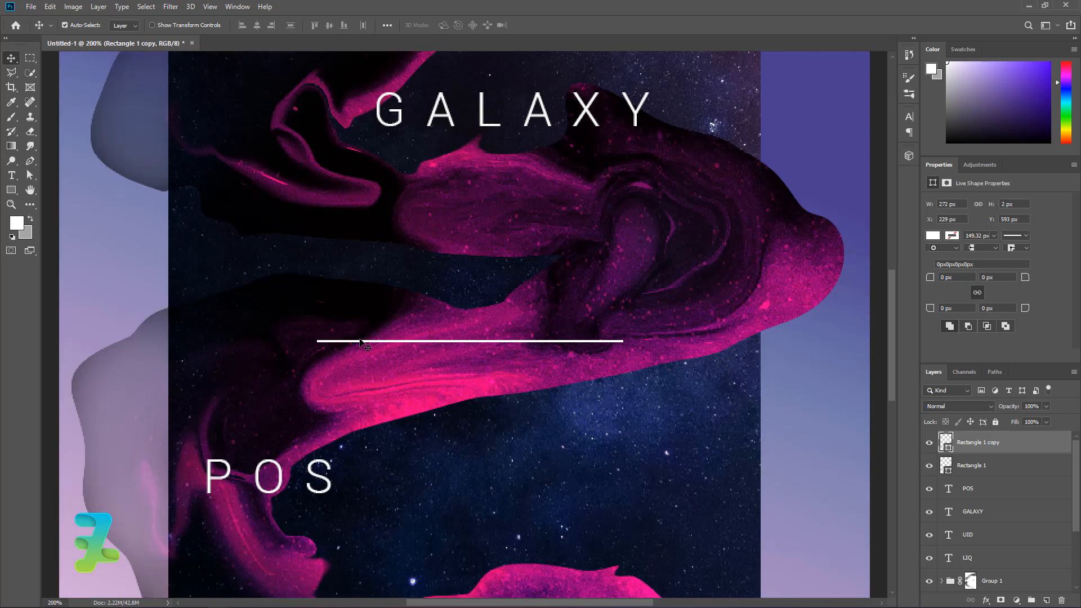
drag(361, 341, 340, 474)
Shorten the copied line to 251 px wide with Free Transform, keeping it 2 px high, starting just after POS at X 250 px, Y 716 px
key(ctrl+t)
drag(479, 470, 483, 481)
scroll(483, 507, up, 1)
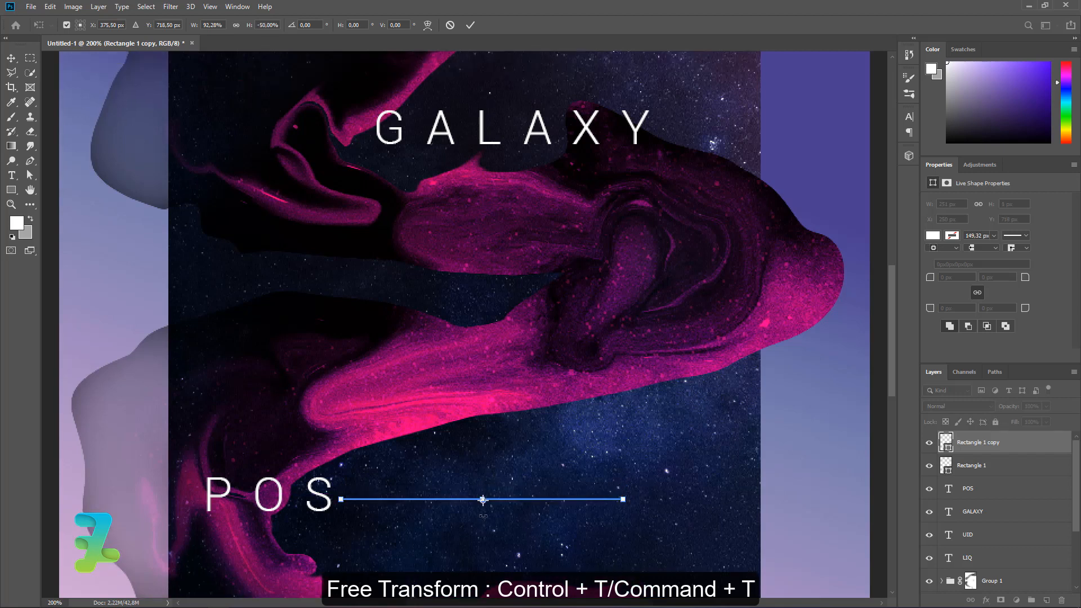
scroll(483, 515, down, 4)
key(ctrl+z)
key(ctrl+plus)
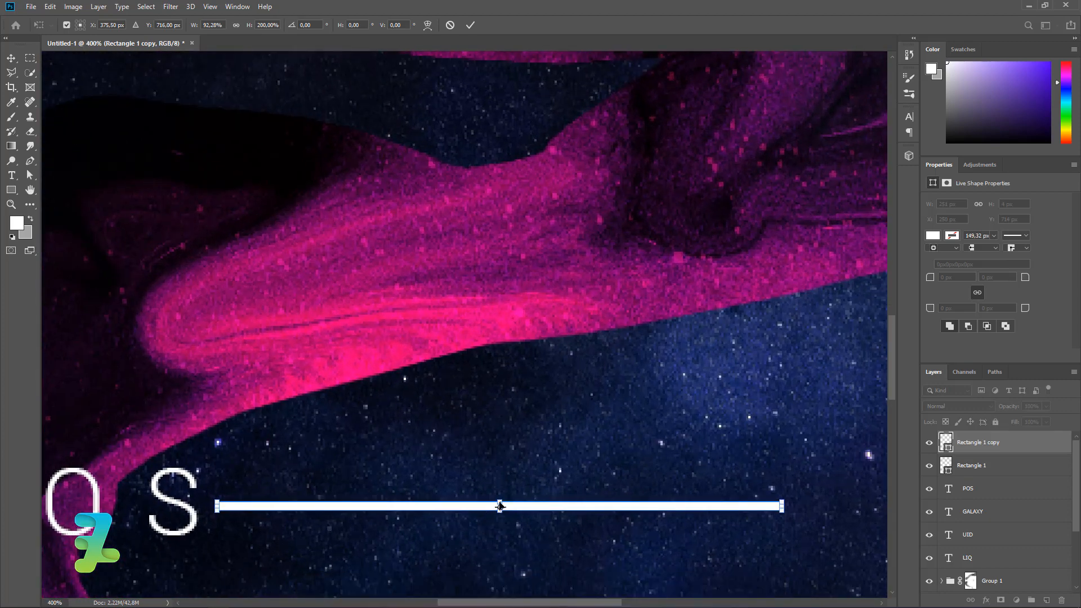
drag(499, 505, 500, 509)
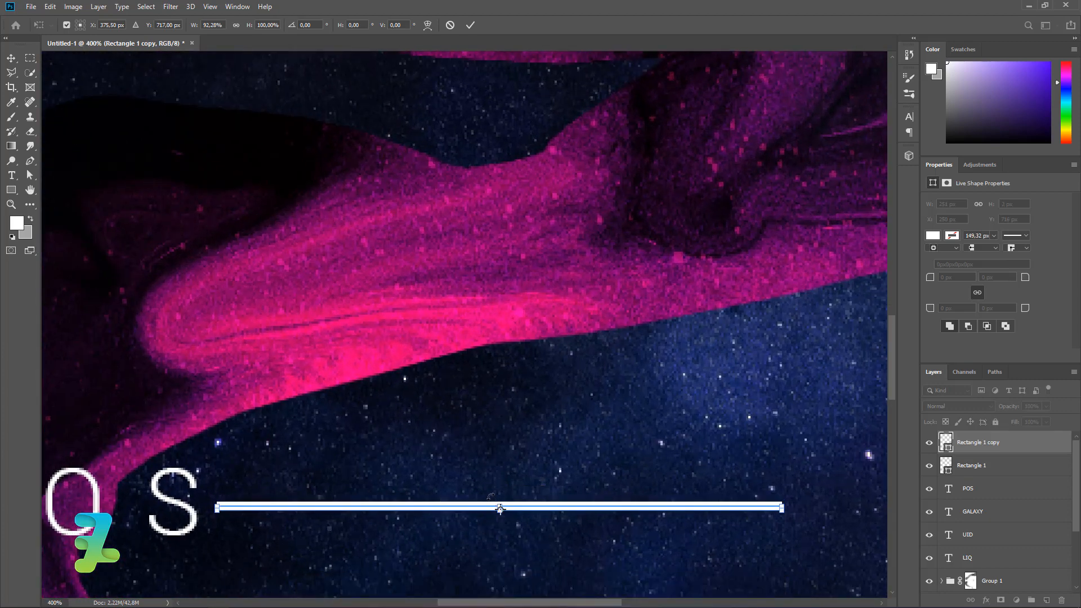
Duplicate the POS text and move the copy horizontally over the line to X 1.24 in, Y 2.3 in
click(935, 497)
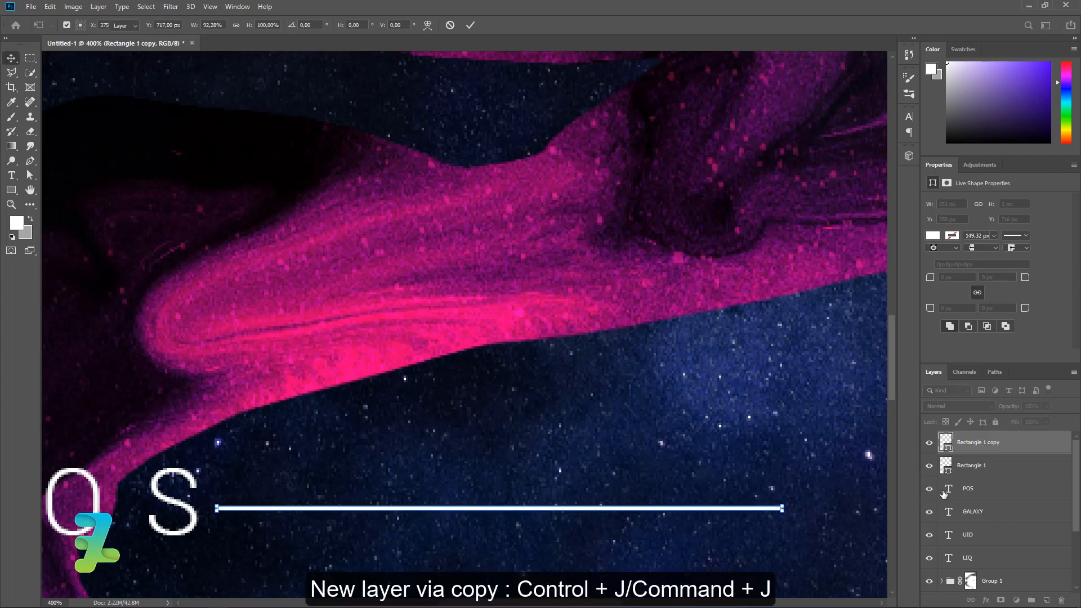
key(ctrl+j)
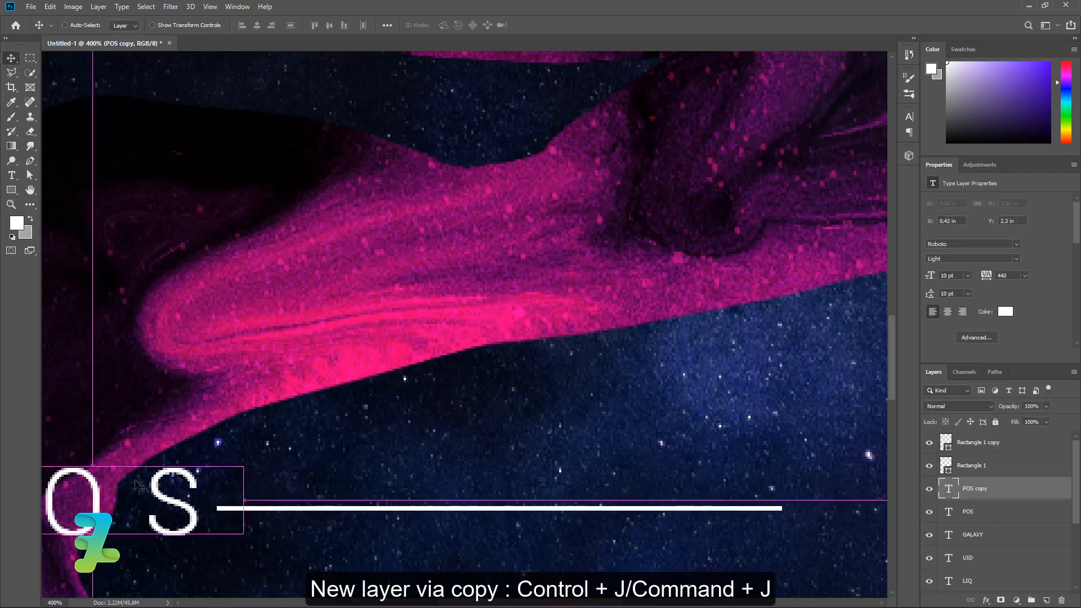
drag(107, 489, 656, 489)
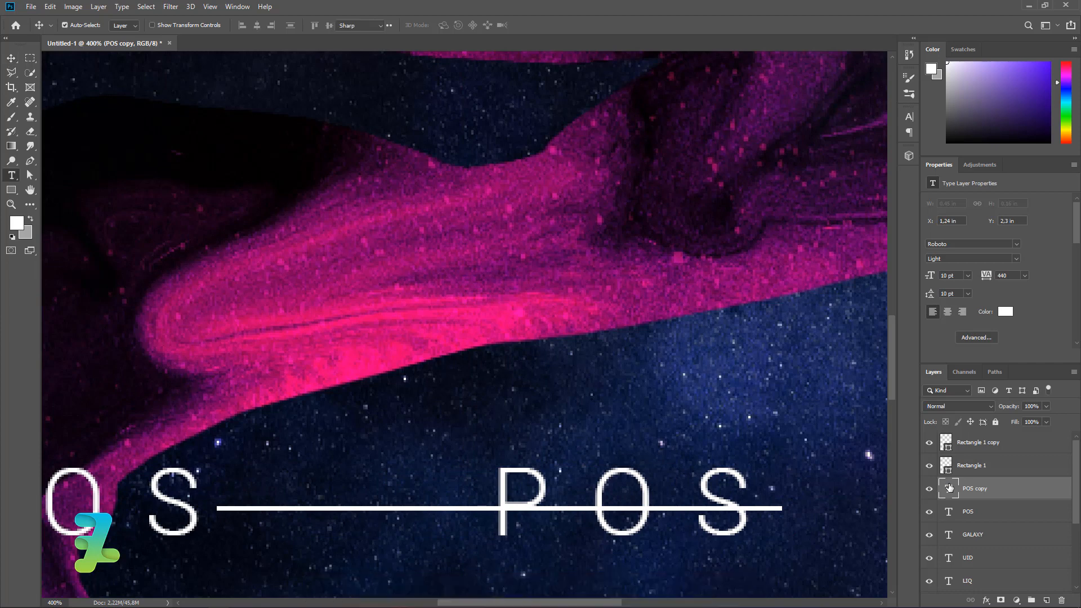
Change the copied POS text to TER and move it to the line's right end at X 1.64 in, Y 2.3 in
double_click(949, 487)
text(TER)
click(9, 58)
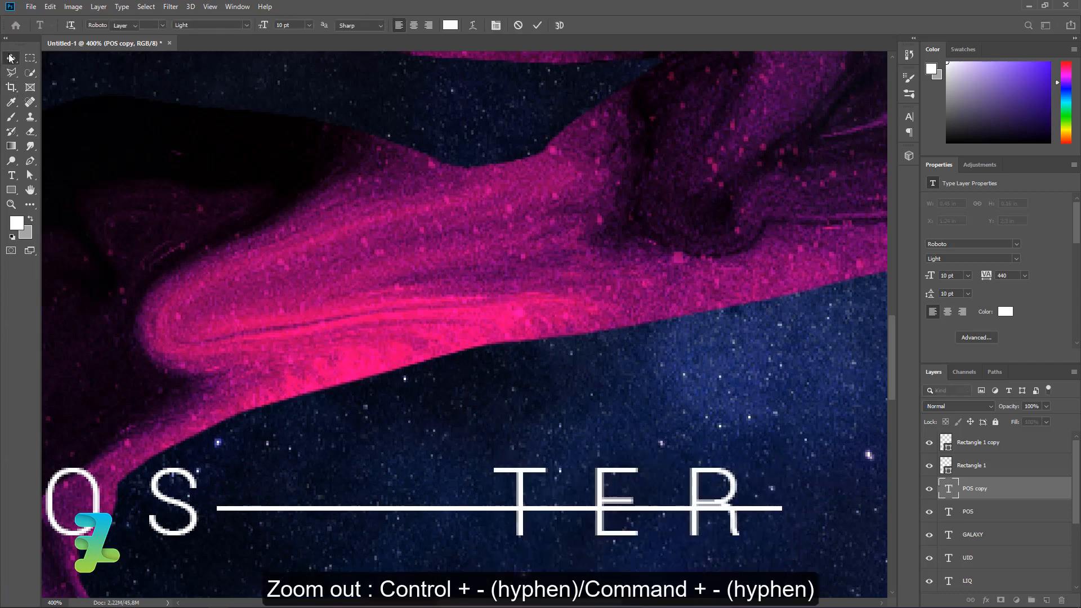
key(ctrl+minus)
key(ctrl+minus)
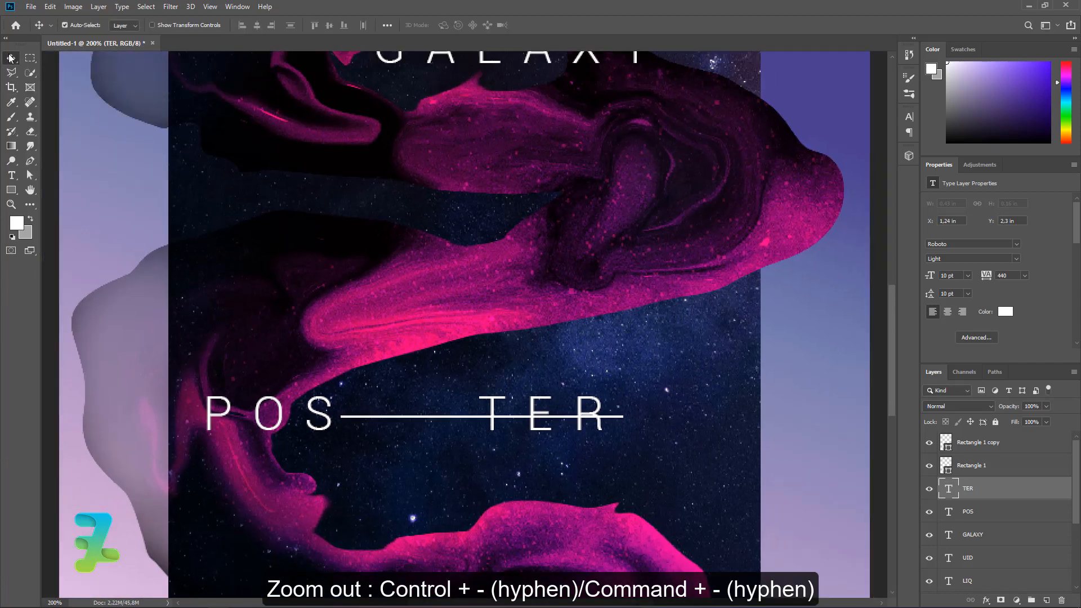
drag(575, 418, 710, 420)
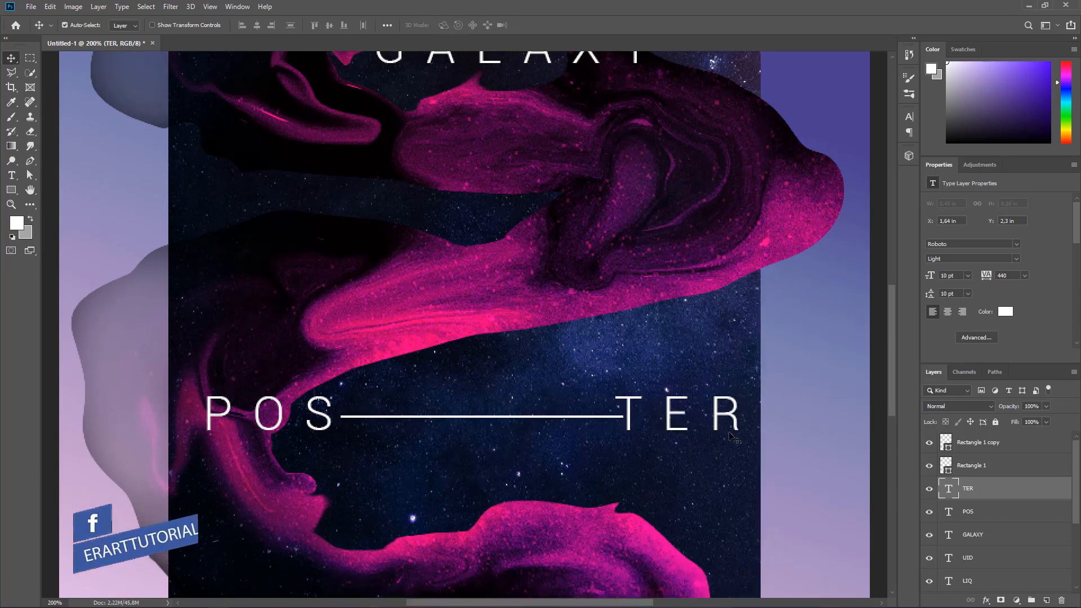
Shorten the line between POS and TER to 244 px with Free Transform and place it at Y 717 px, ending before the T
click(609, 418)
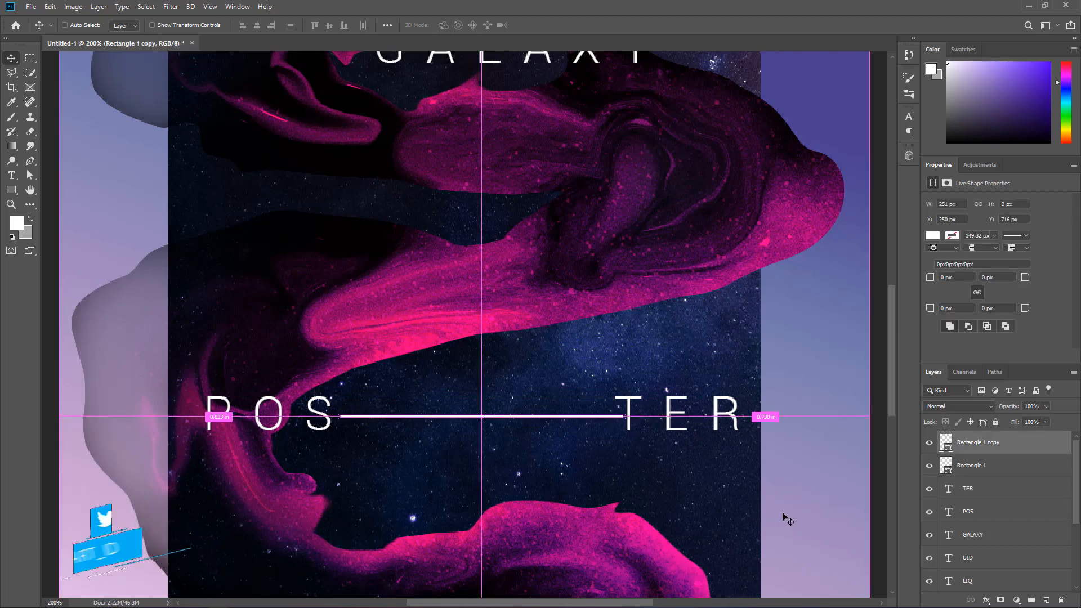
key(ctrl+t)
key(ctrl+plus)
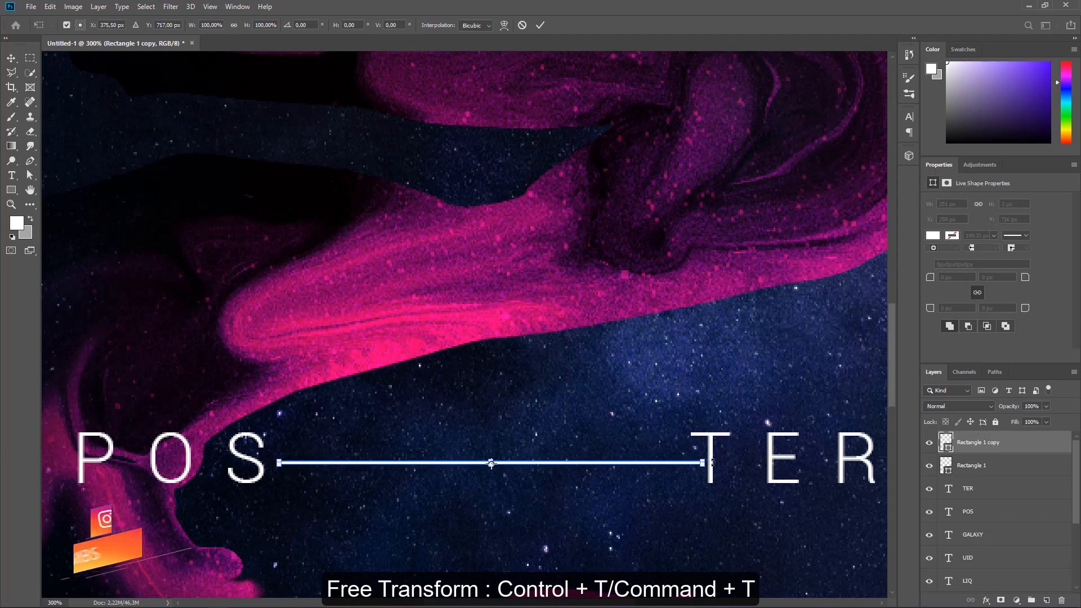
drag(702, 461, 691, 461)
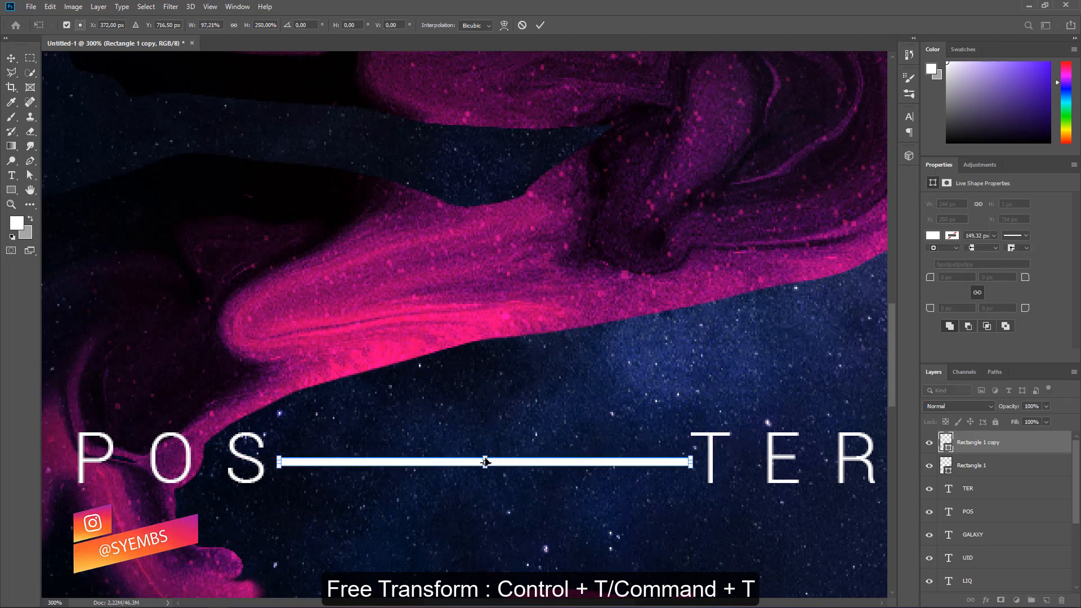
drag(485, 460, 486, 463)
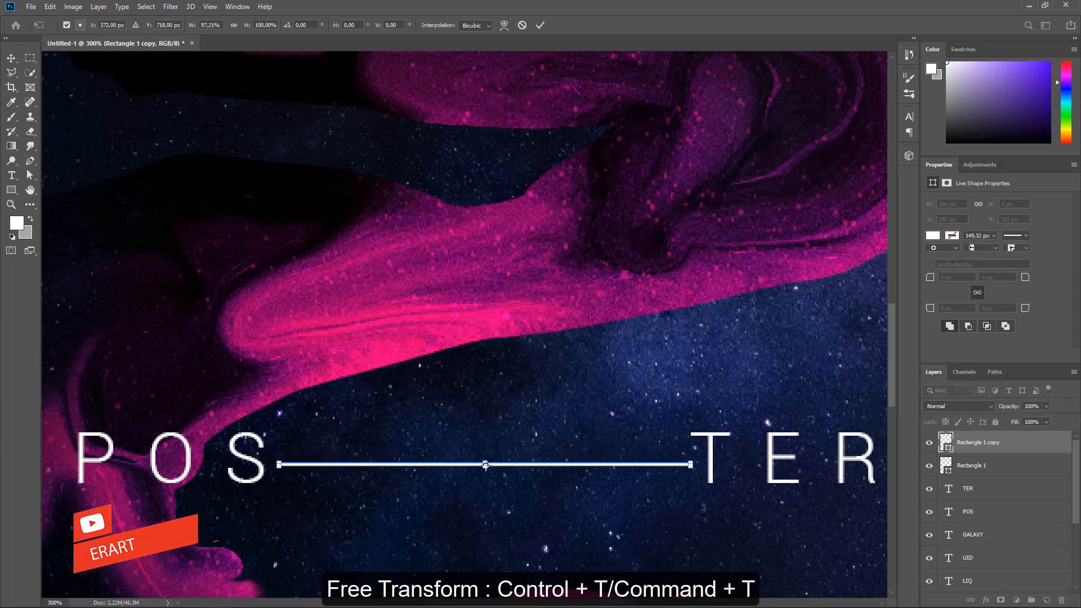
scroll(704, 512, down, 3)
scroll(704, 512, down, 5)
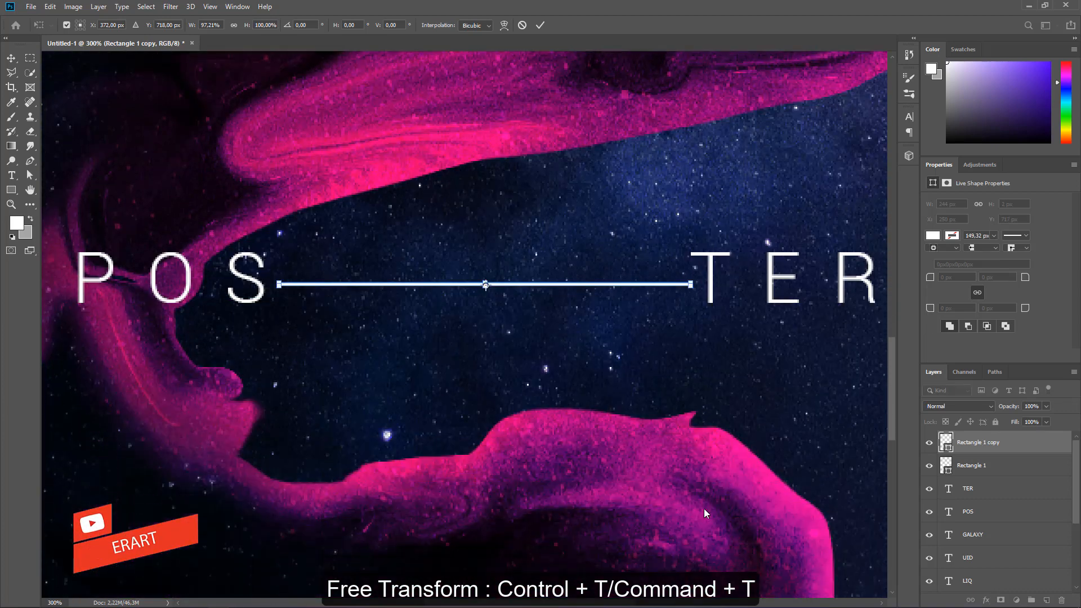
key(Return)
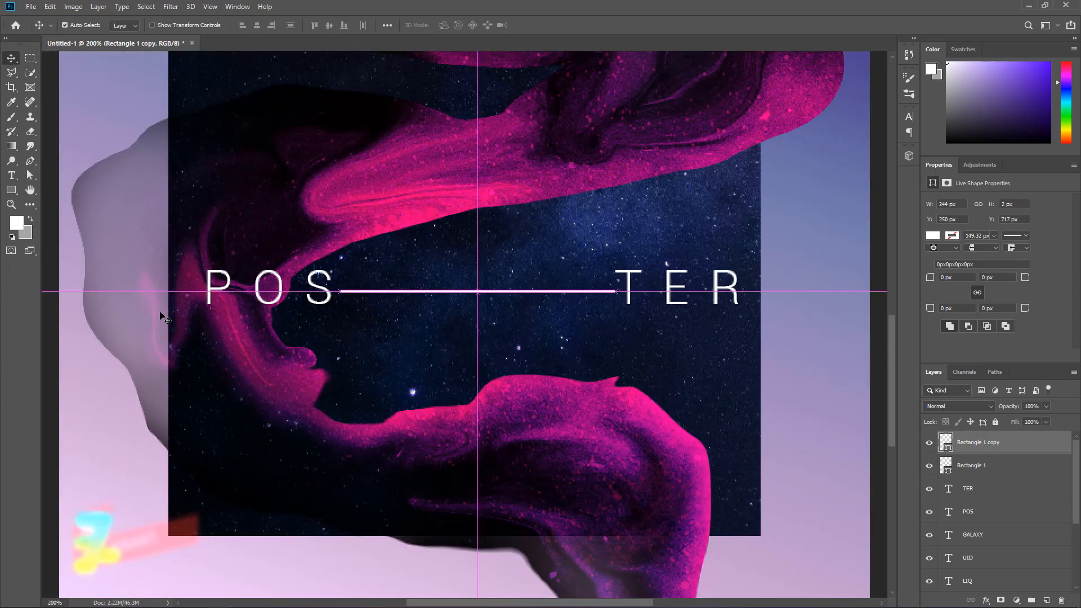
Add the text DESIGN below the POS–TER line and align it under TER at X 1.23 in, Y 2.79 in
click(12, 176)
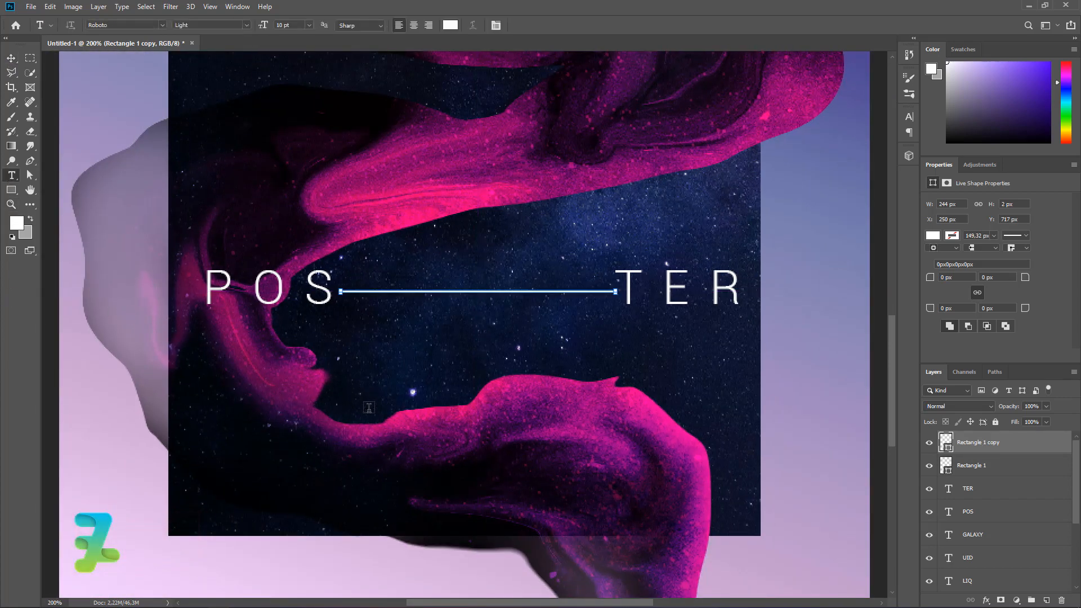
click(368, 407)
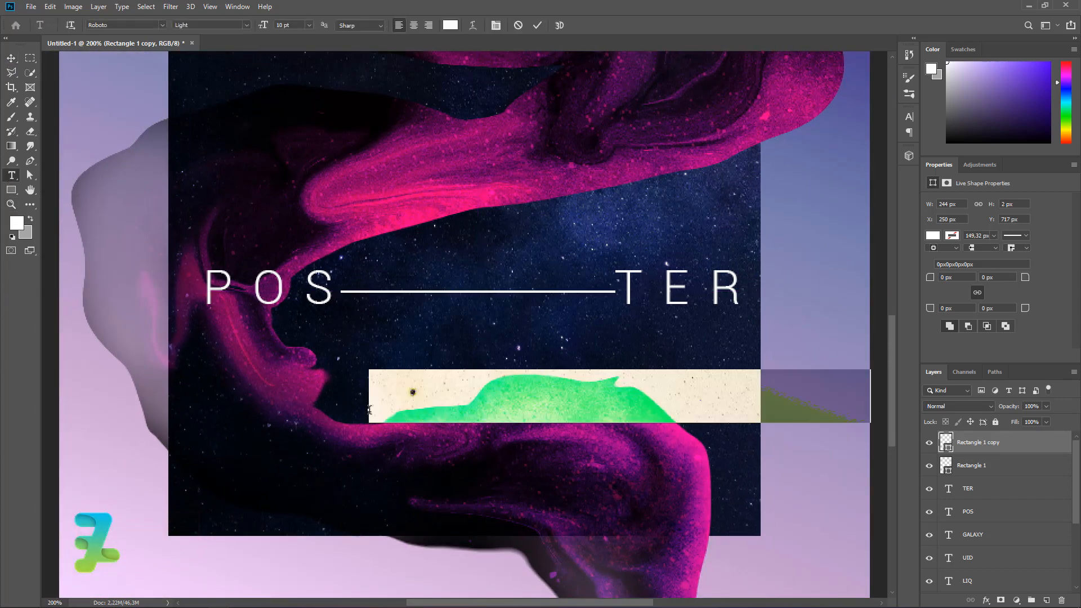
text(DESIGN)
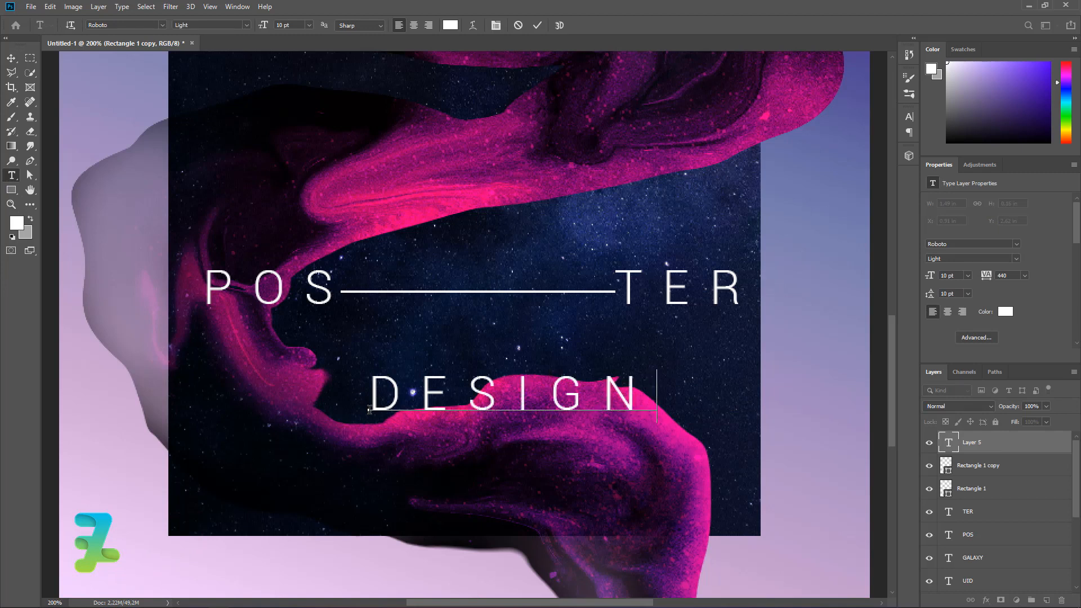
click(11, 58)
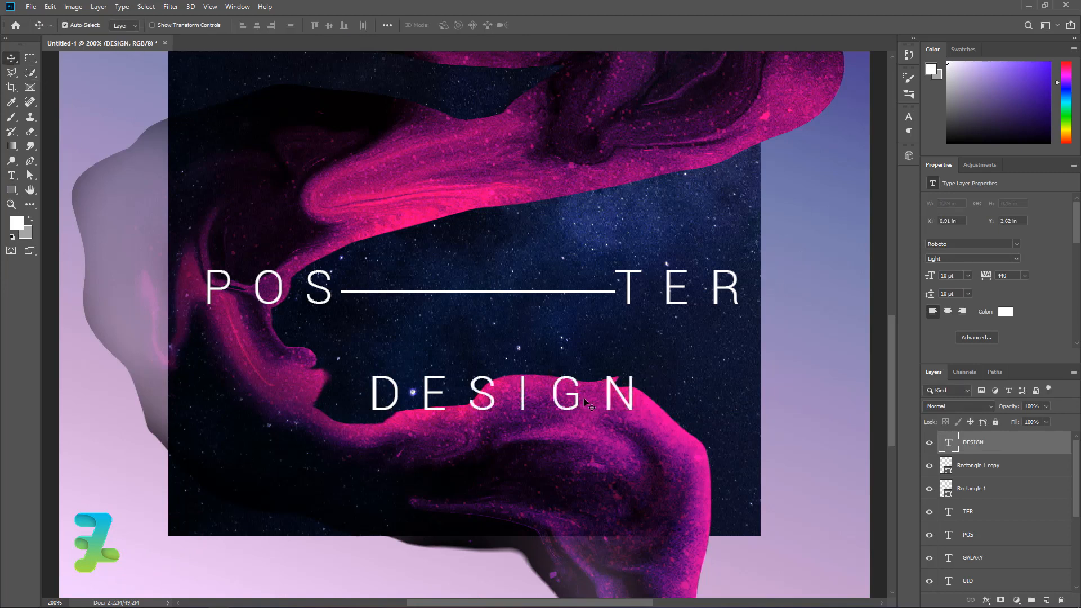
drag(583, 398, 691, 445)
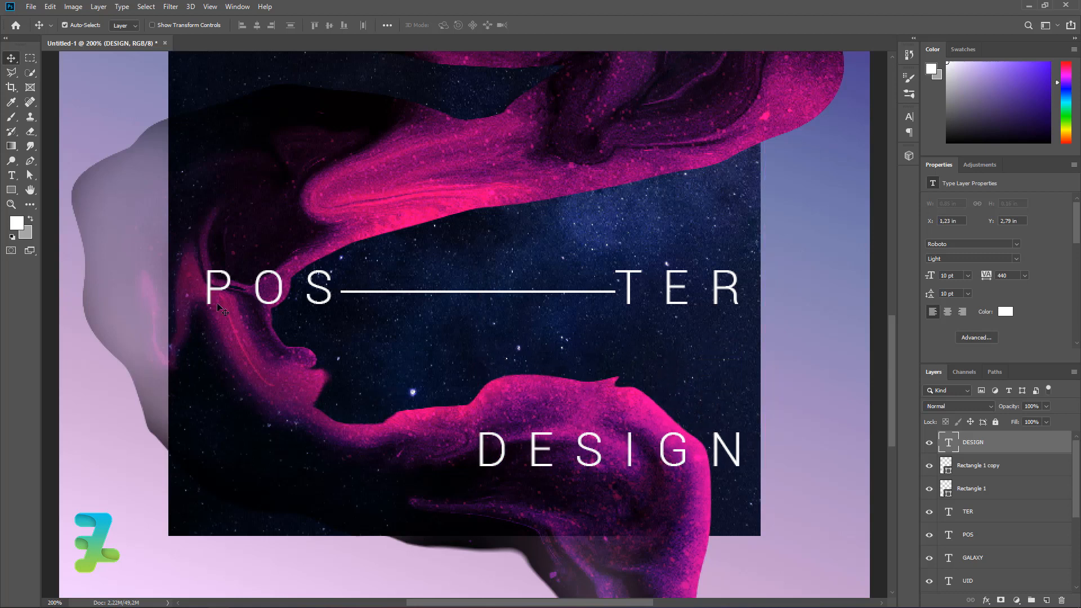
Draw a vertical line 2 px wide and 107 px tall between the POS–TER line and DESIGN, placed at X 380 px, Y 726 px
key(u)
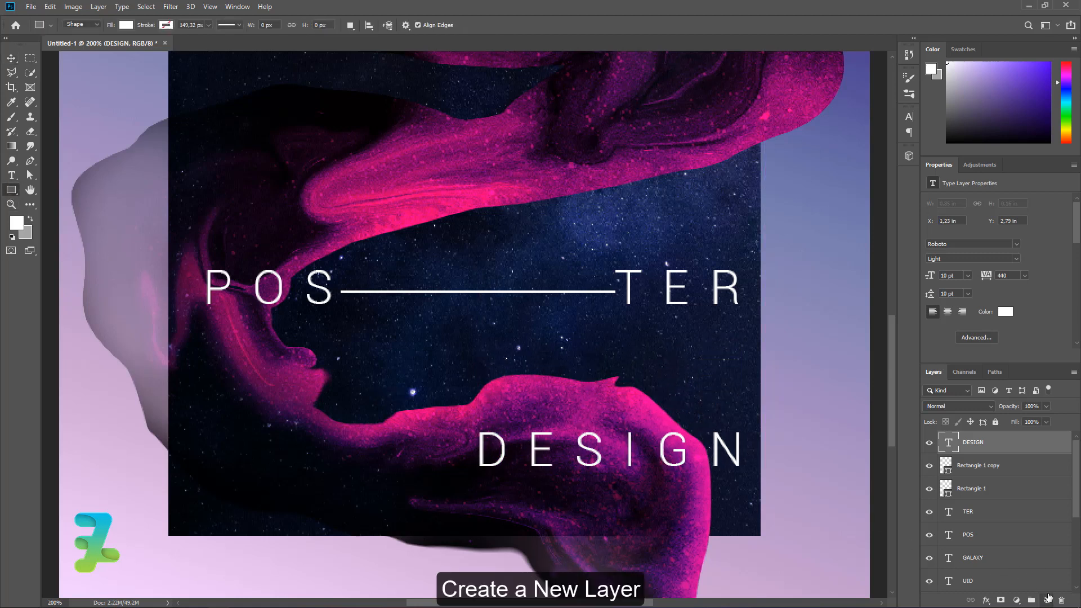
click(1047, 597)
drag(484, 421, 493, 303)
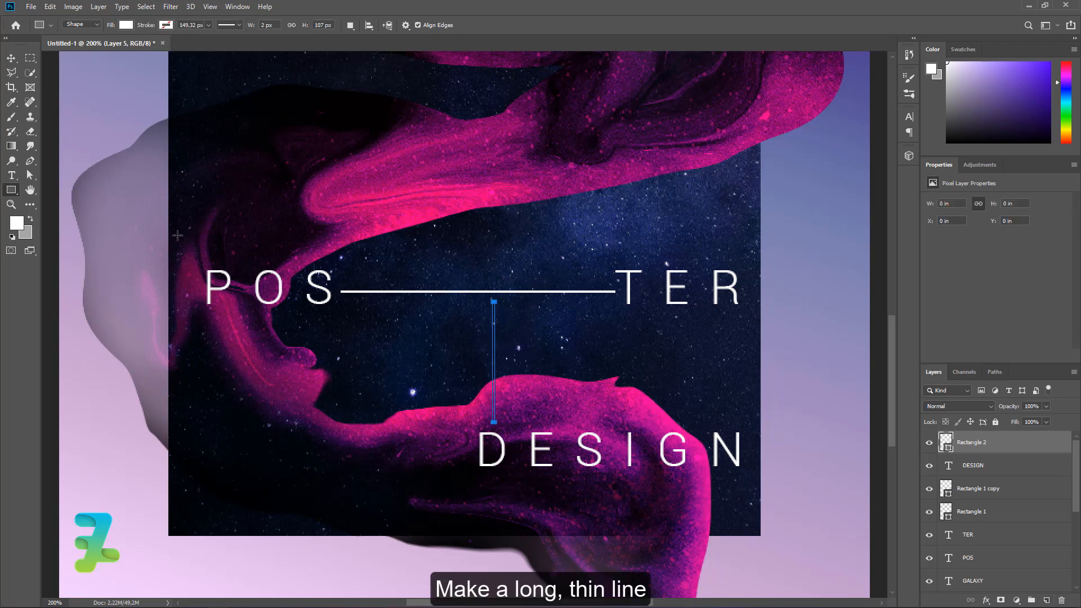
click(14, 58)
key(Left)
key(Left)
key(Left)
key(Left)
key(Left)
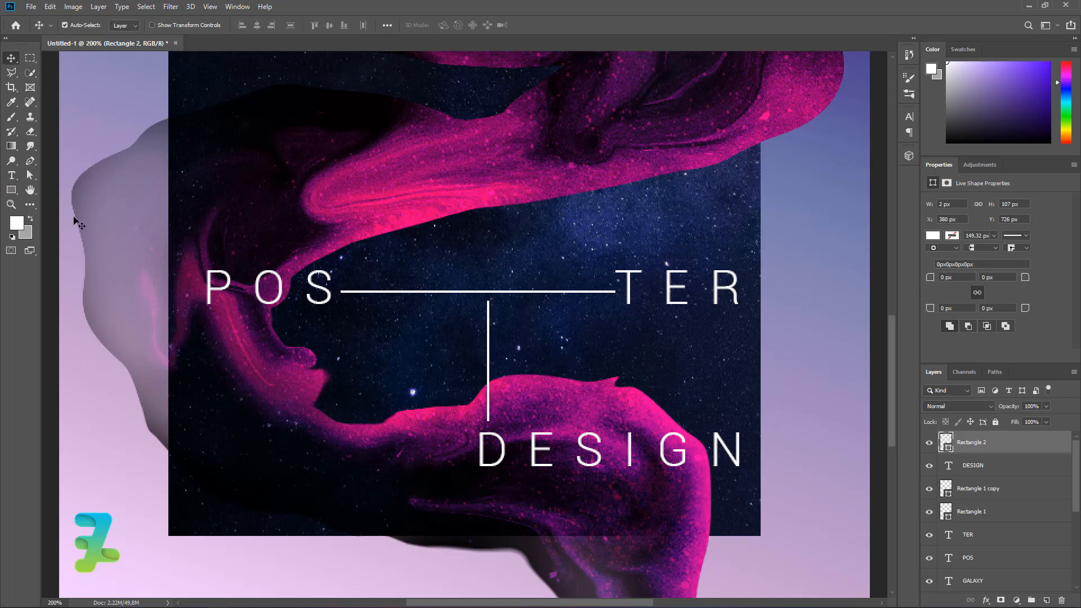
Recolour the Background layer with the salmon-to-purple gradient preset, applied diagonally from the poster's lower-left area toward its centre
scroll(95, 242, up, 5)
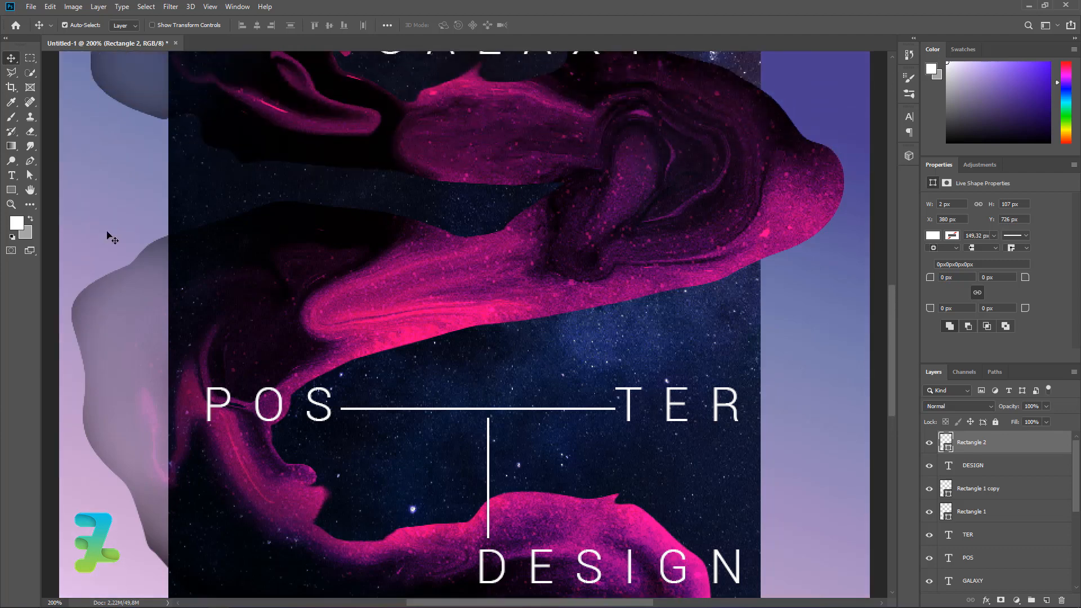
key(ctrl+minus)
key(ctrl+minus)
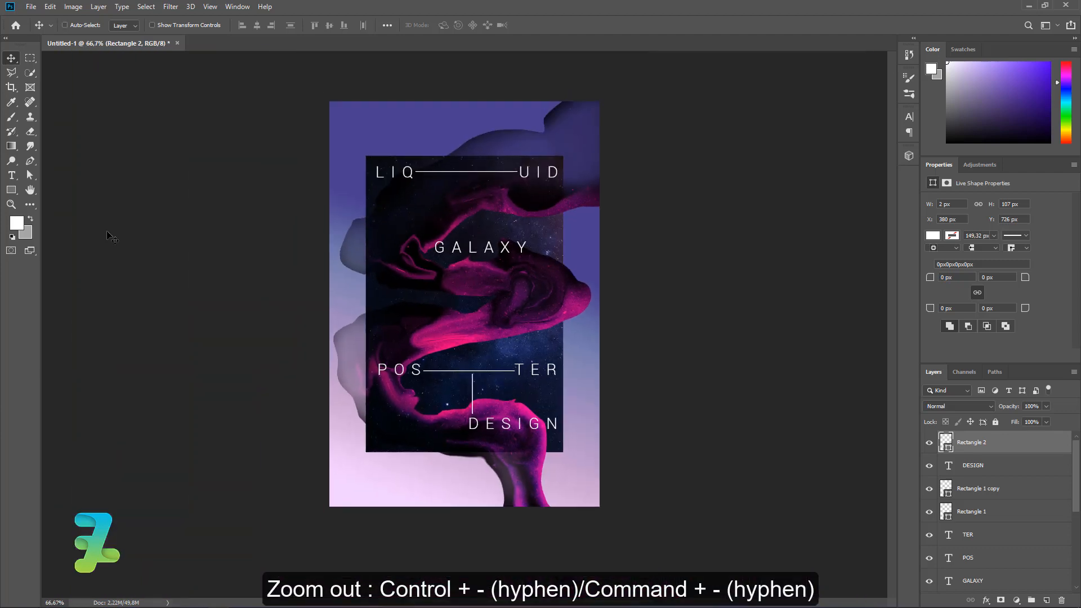
key(ctrl+plus)
key(ctrl+minus)
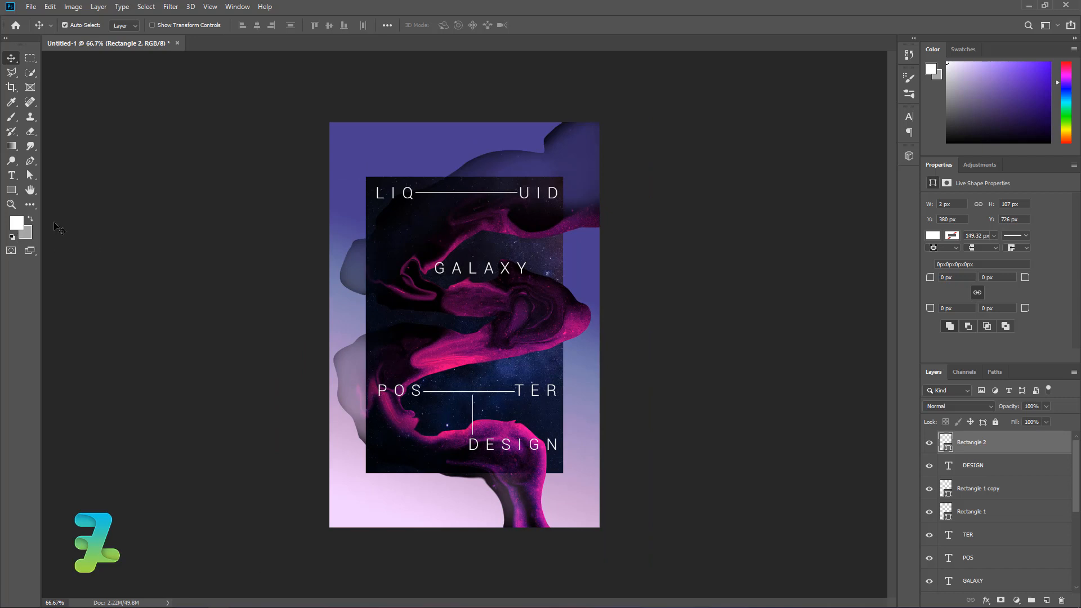
click(12, 175)
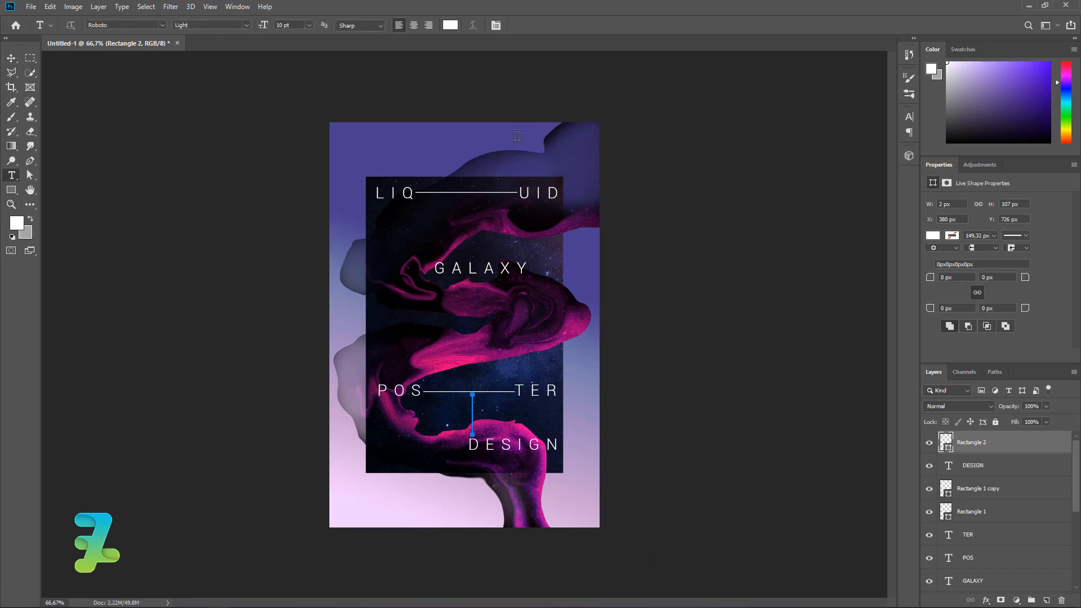
scroll(968, 560, down, 5)
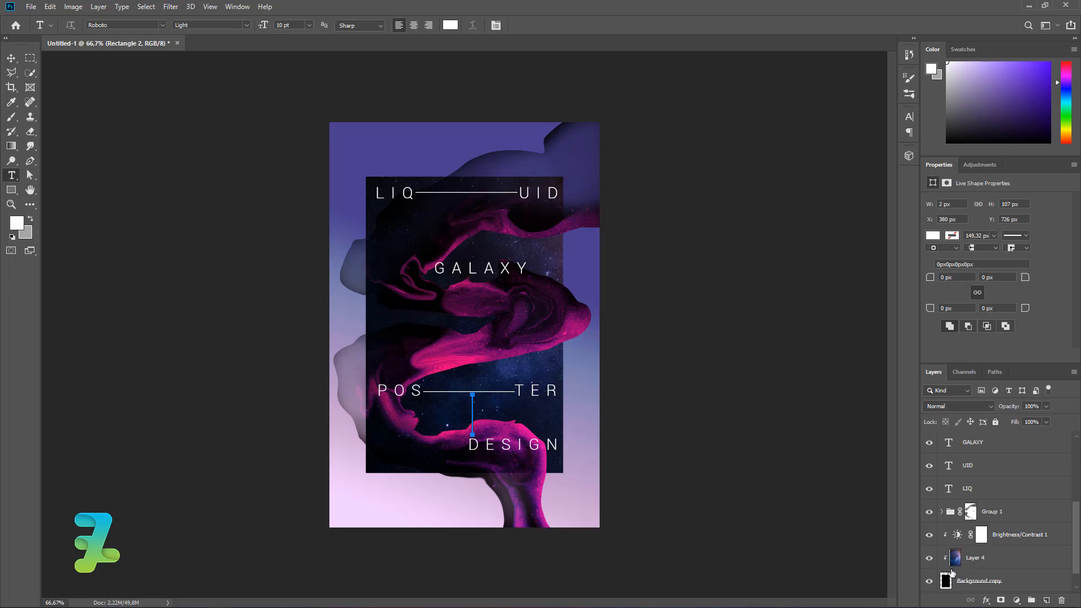
scroll(951, 572, down, 1)
click(957, 580)
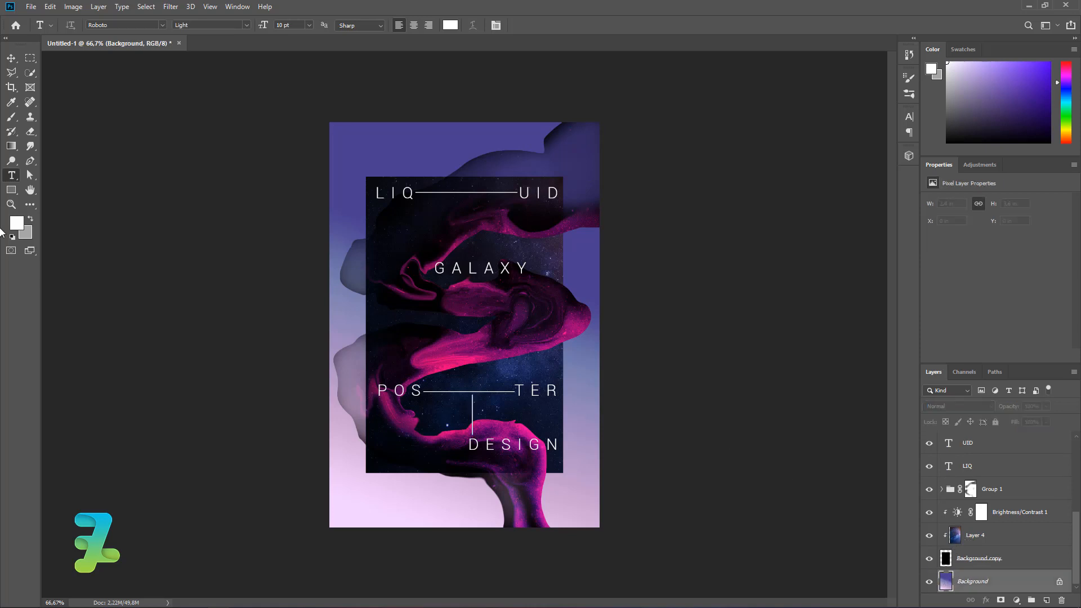
click(11, 146)
click(85, 26)
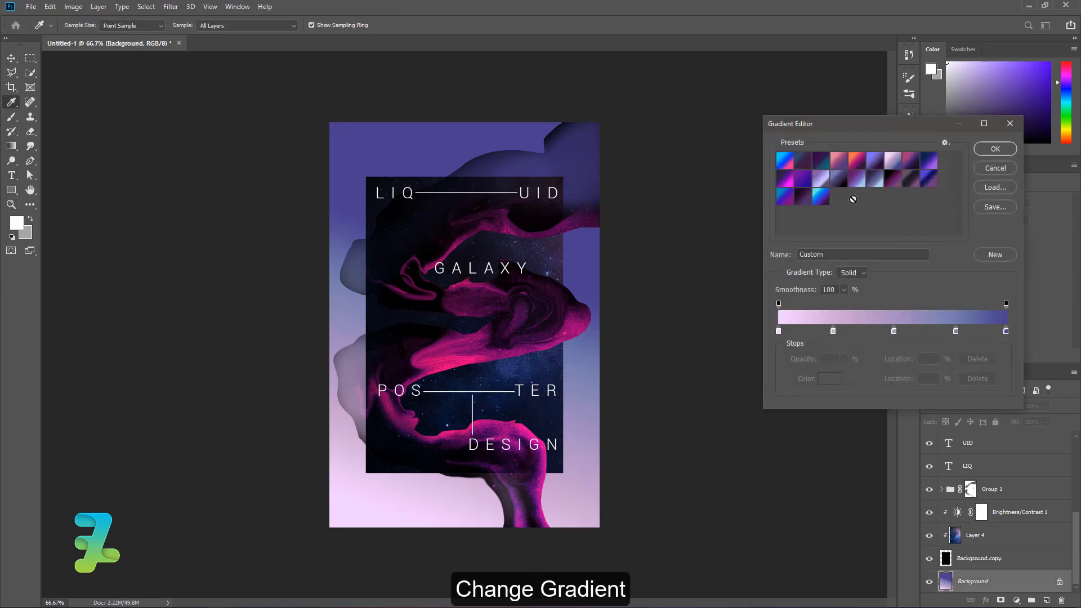
click(855, 161)
click(846, 167)
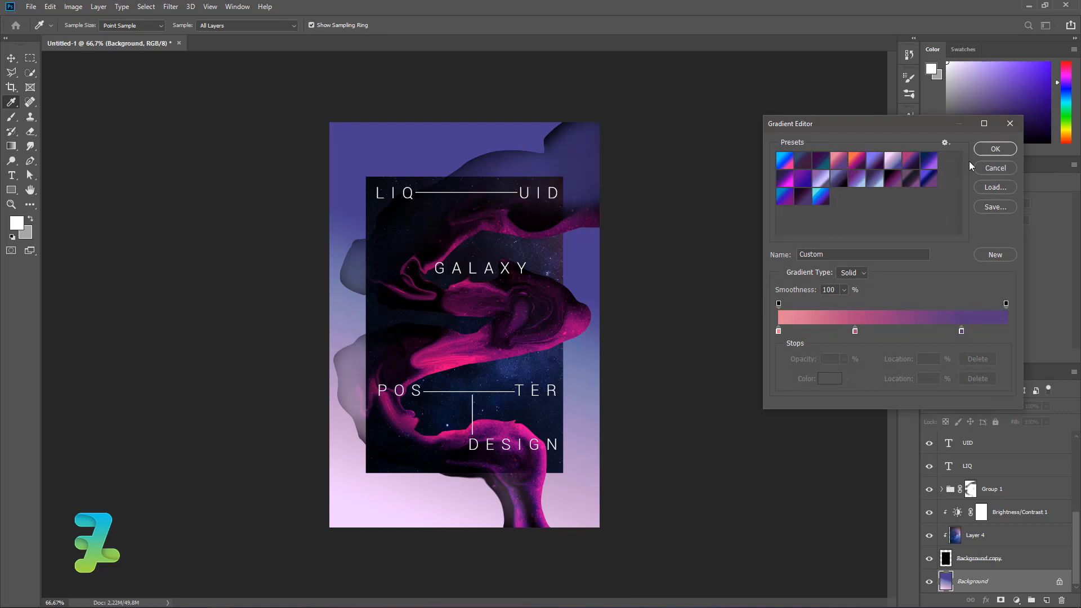
key(Return)
drag(387, 497, 463, 363)
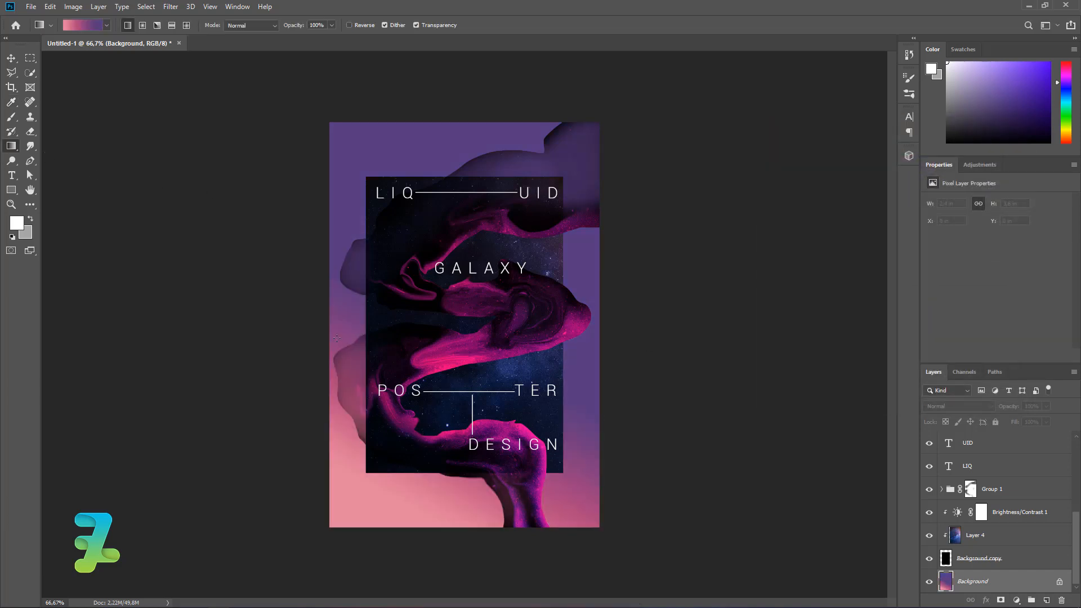
Add the text BSN 2302 on a new type layer above all others, in the poster's upper-right corner
click(11, 175)
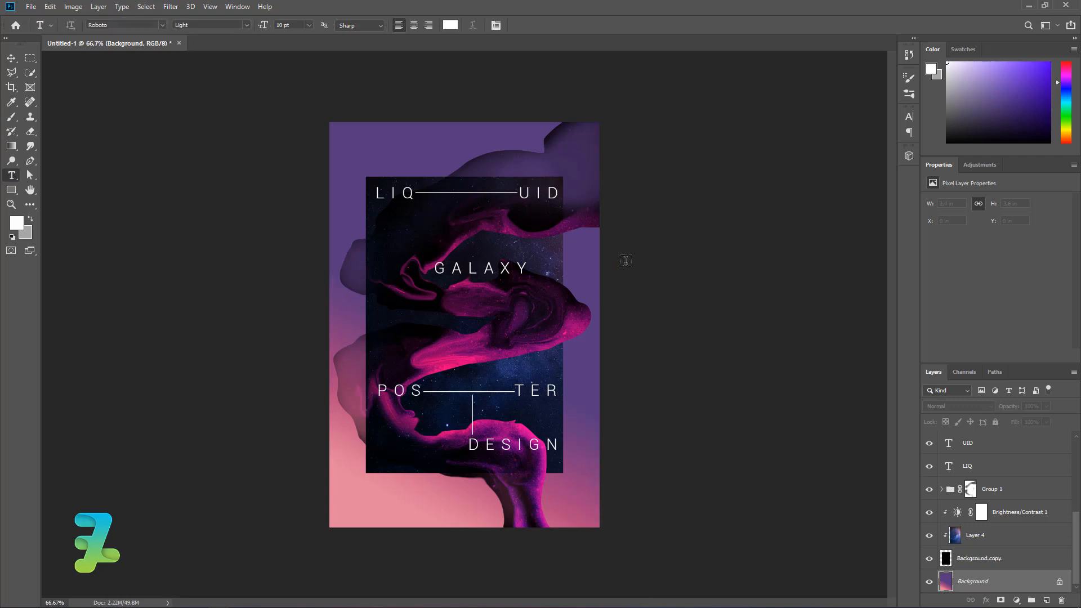
scroll(1007, 463, up, 5)
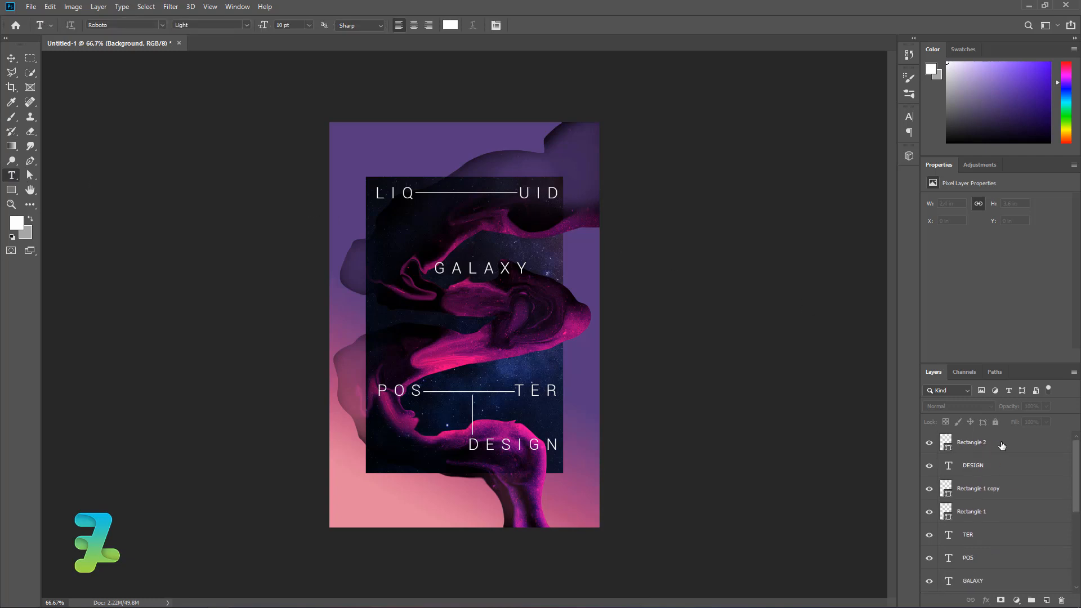
click(1002, 445)
click(523, 149)
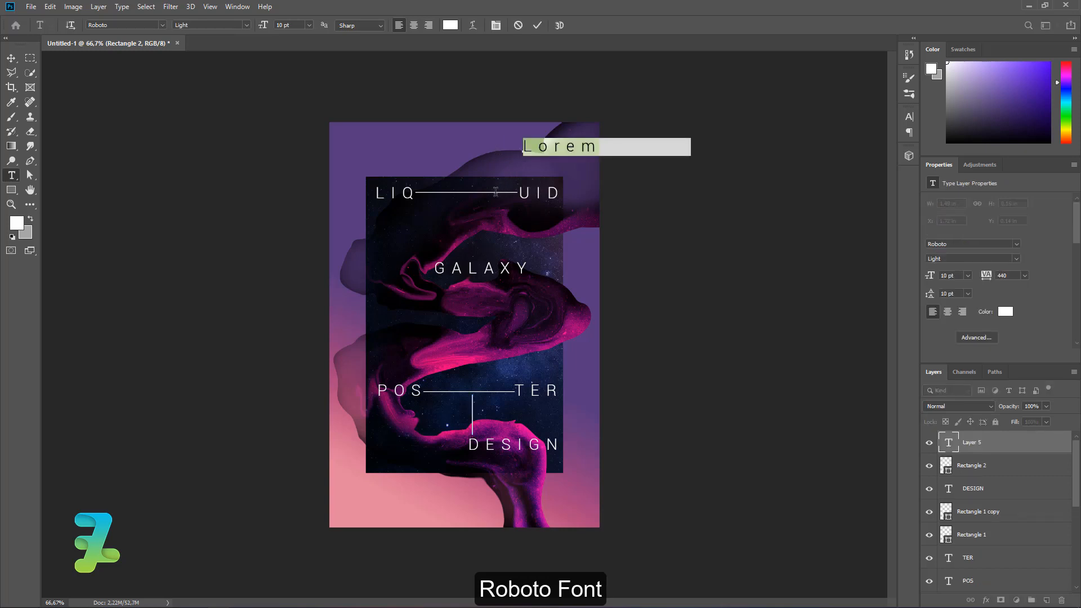
text(BSN 2)
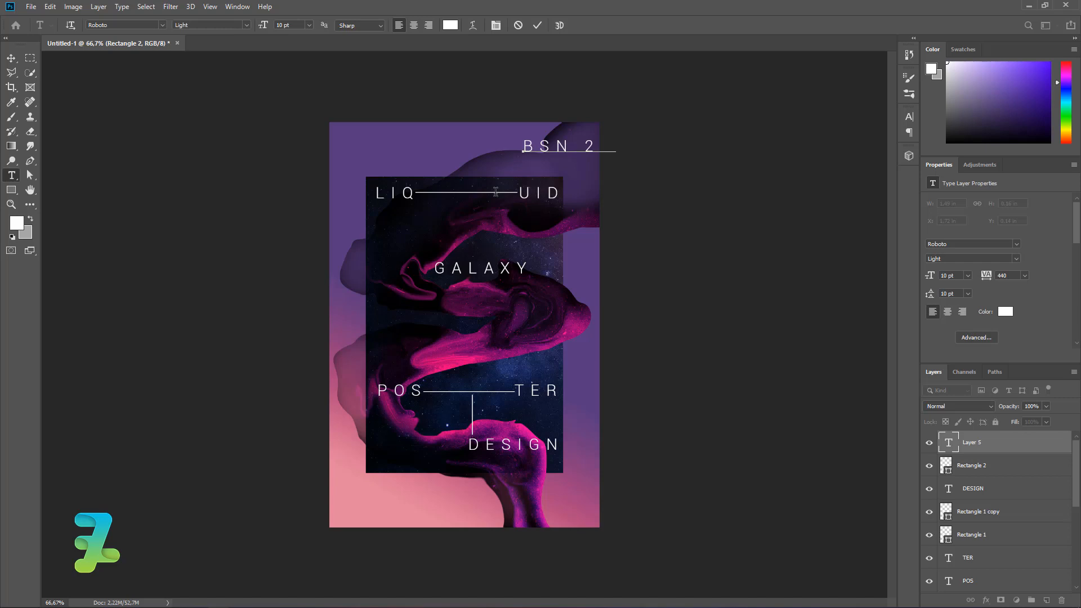
Set the BSN 2302 text to the Roboto Black style with a tracking of 60
key(ctrl+a)
click(247, 25)
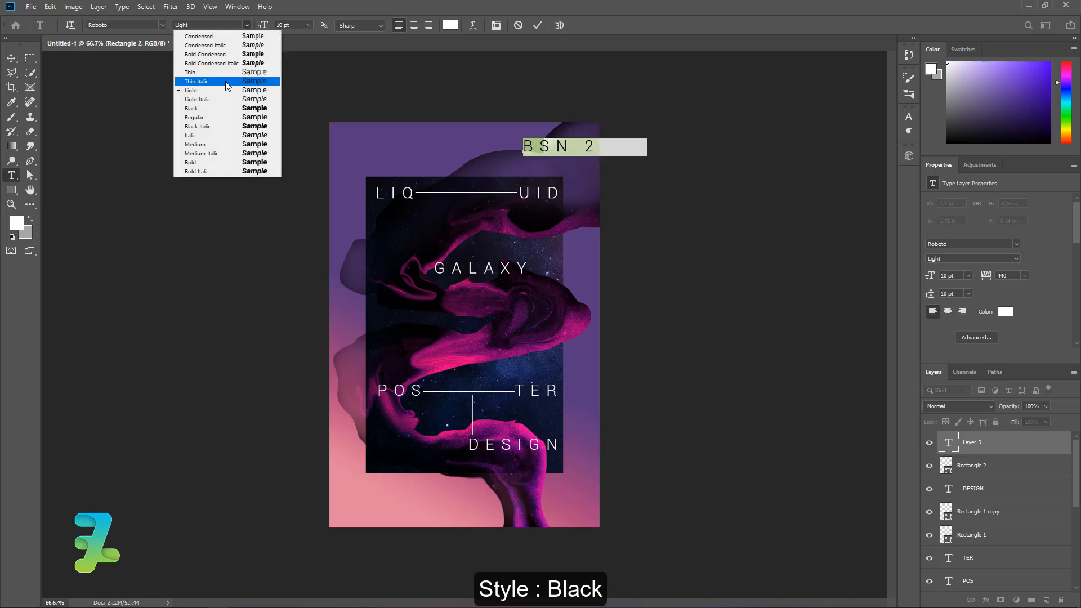
click(218, 107)
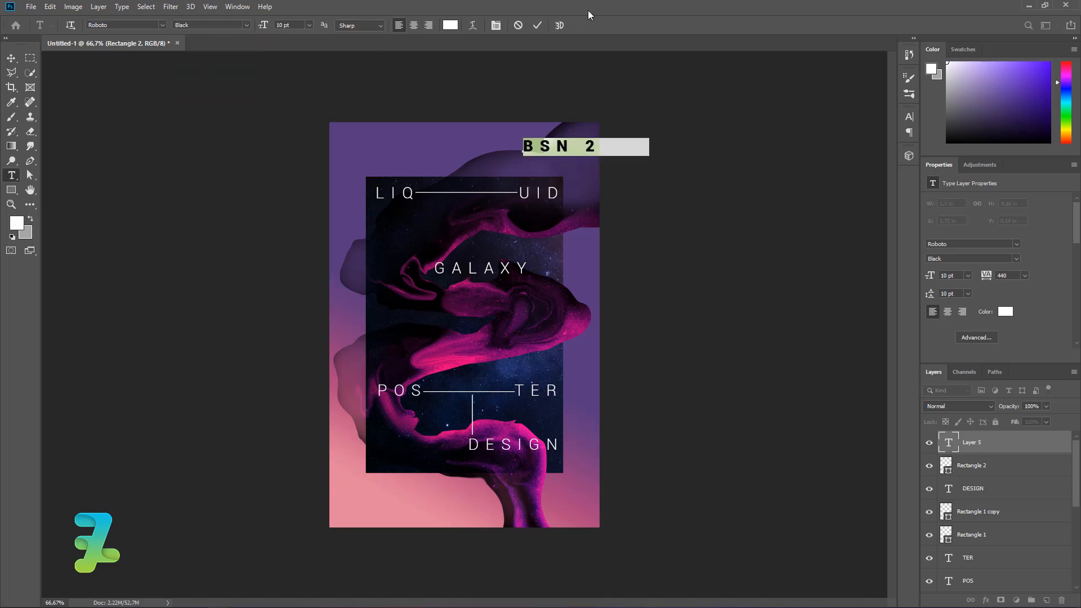
click(497, 26)
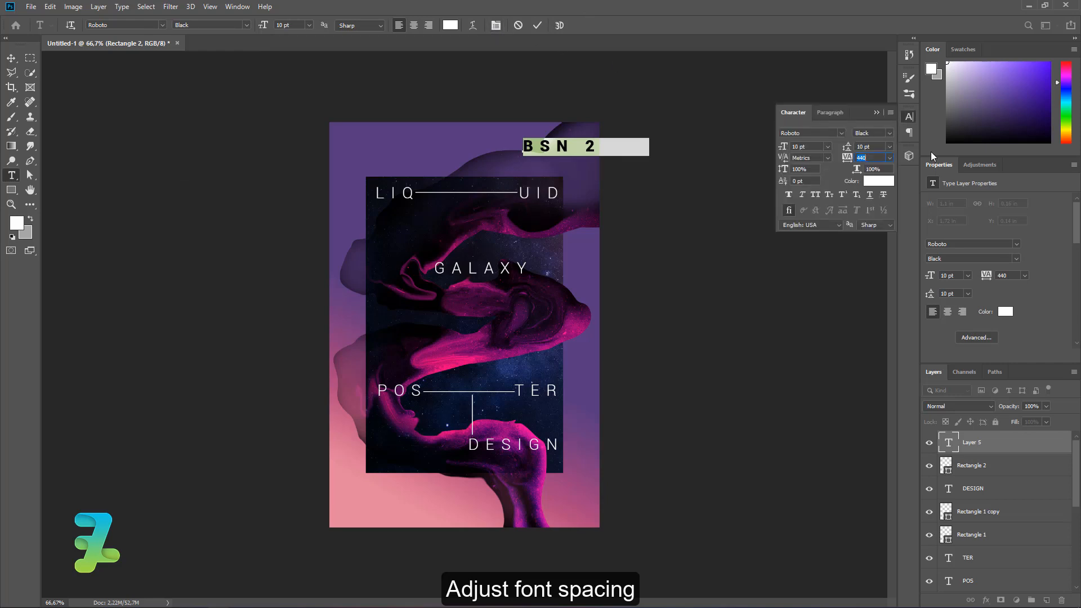
drag(853, 160, 839, 162)
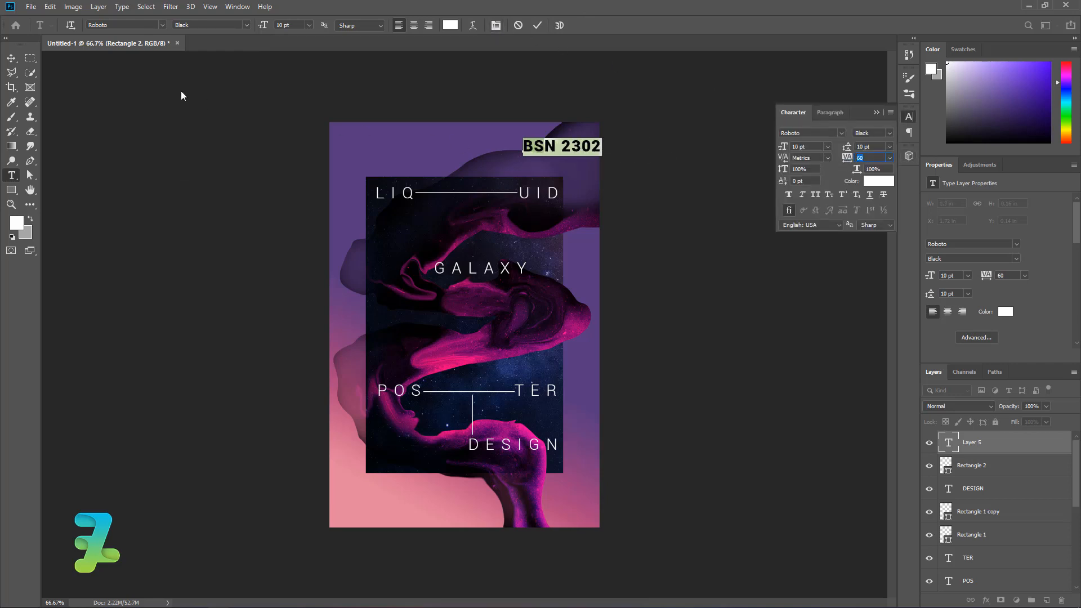
Try the BSN 2302 text at 6 pt, and return it to 10 pt
click(308, 24)
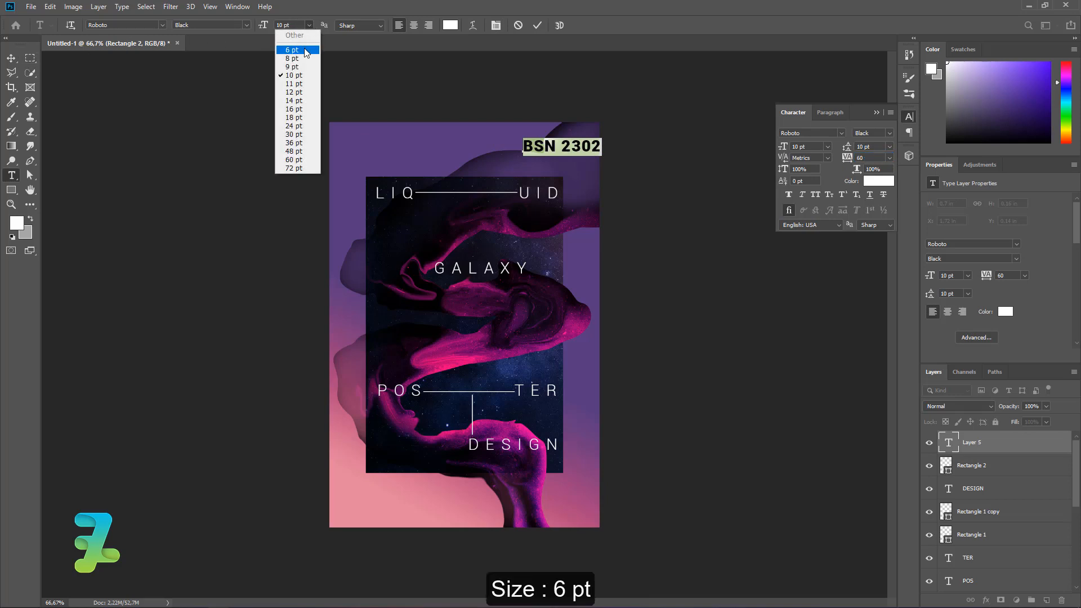
click(301, 38)
click(308, 25)
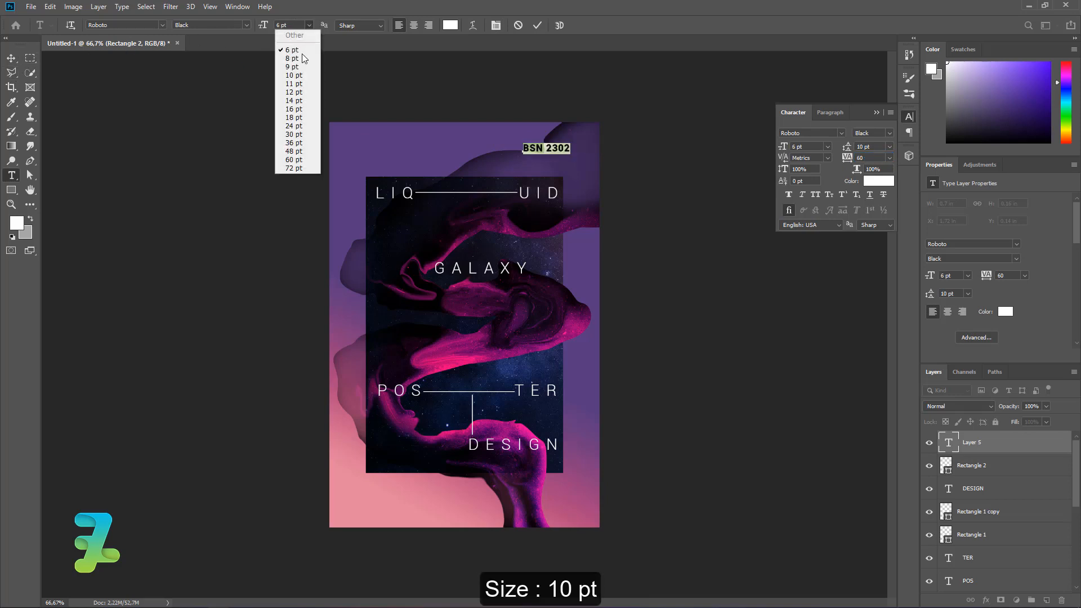
click(298, 78)
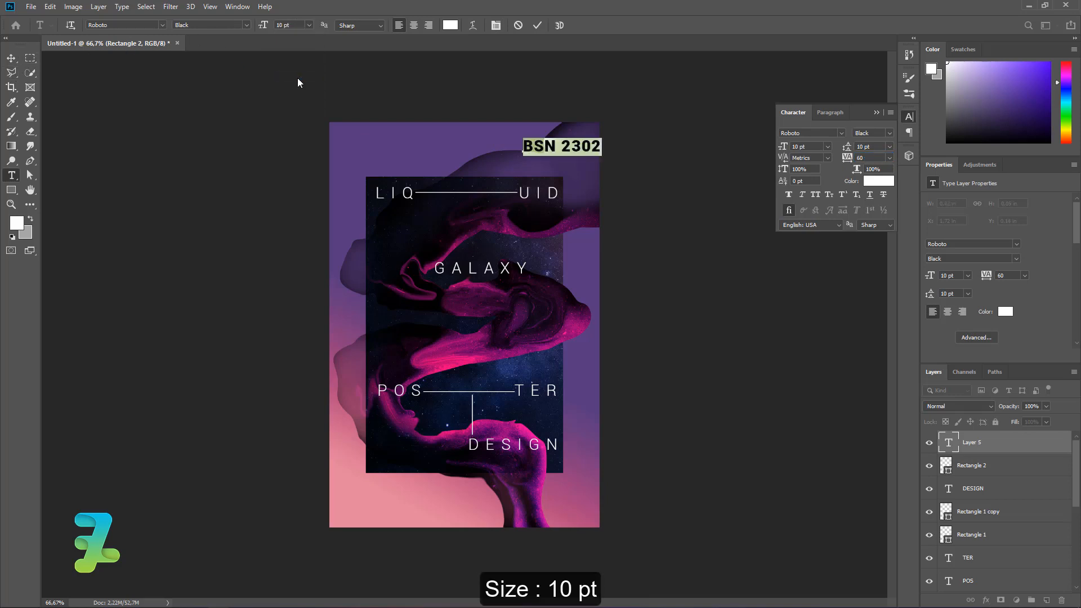
Move BSN 2302 to X 1.62 in, Y 0.1 in and place a duplicate near the poster's upper-left corner at X 0.13 in, Y 0.1 in
click(10, 57)
drag(576, 144, 564, 140)
key(ctrl+j)
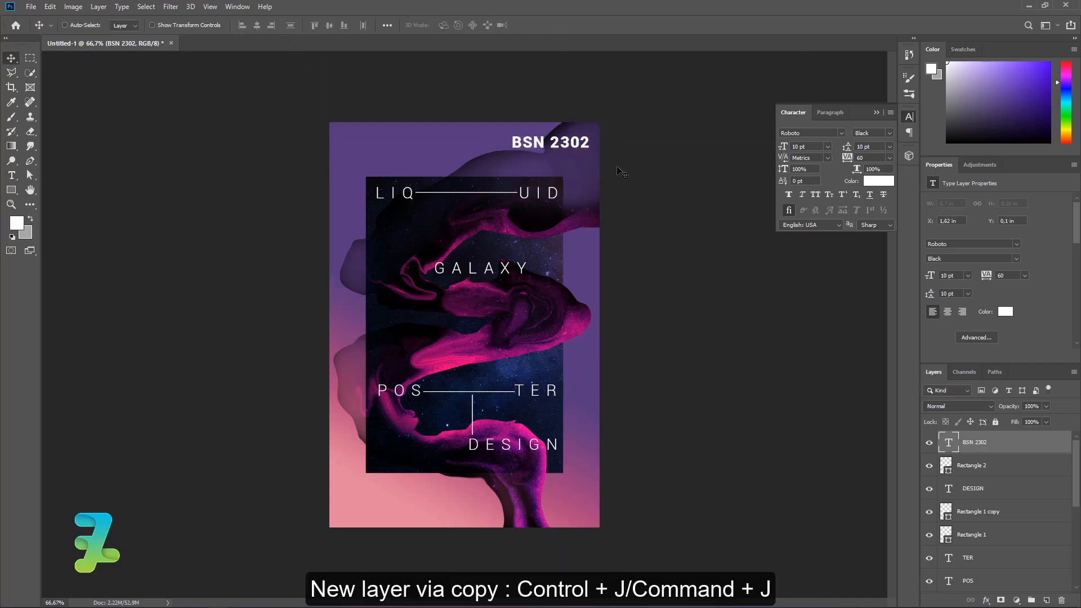
key(ctrl+j)
drag(537, 145, 381, 143)
drag(385, 143, 386, 143)
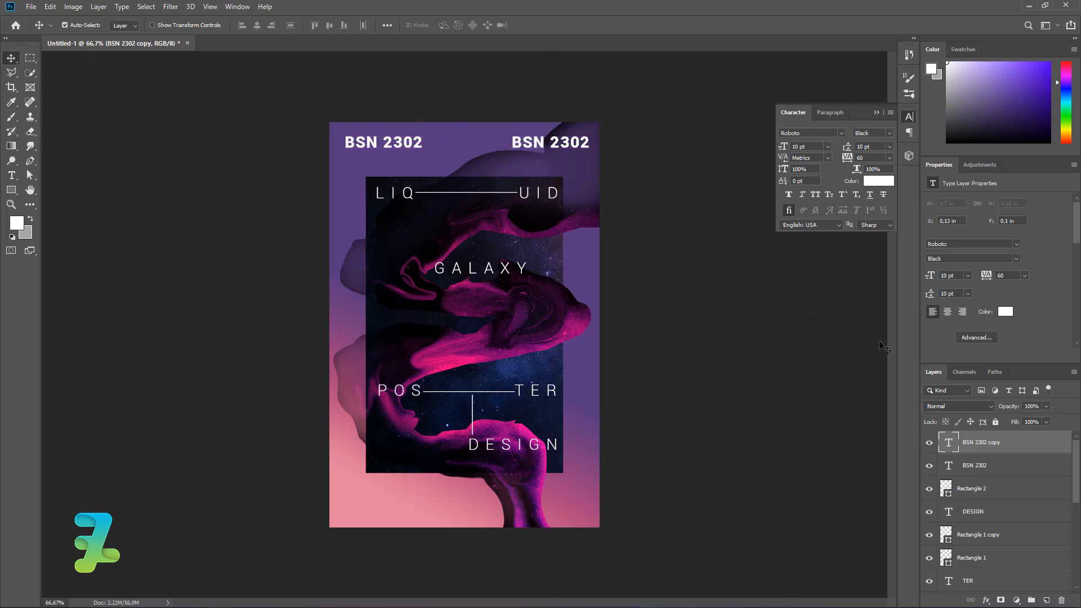
Replace the copied BSN 2302 text in the poster's upper-left corner with LIQUID GALAXY
double_click(949, 443)
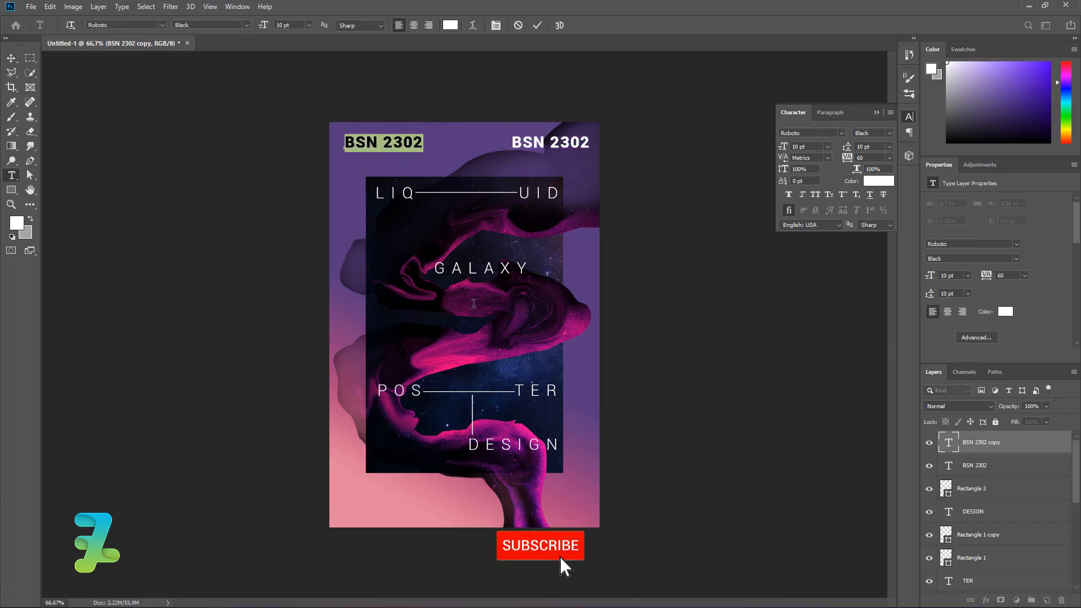
key(BackSpace)
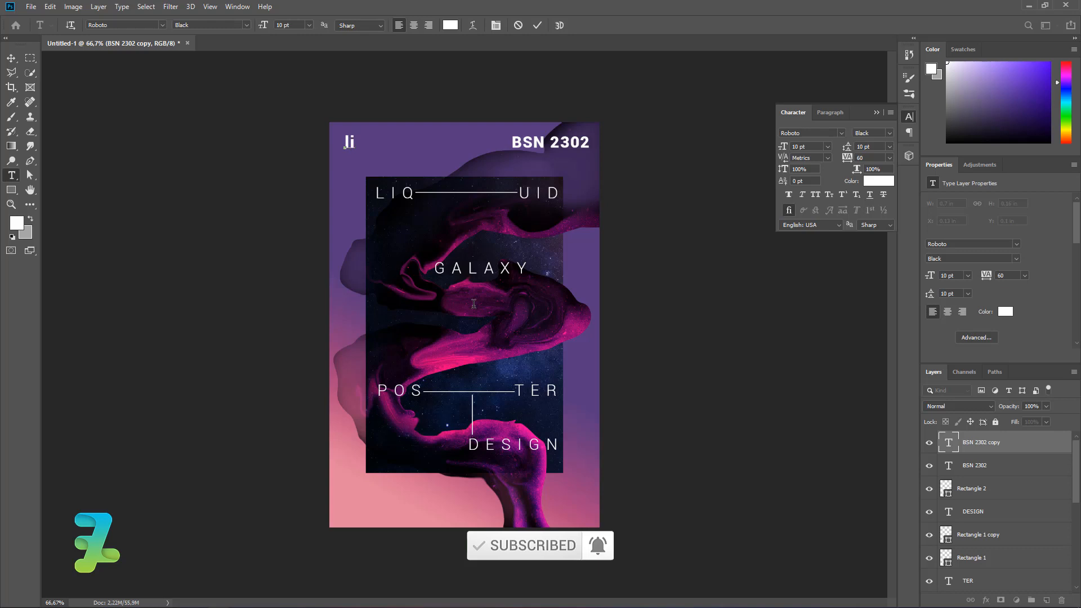
key(BackSpace)
key(BackSpace)
key(BackSpace)
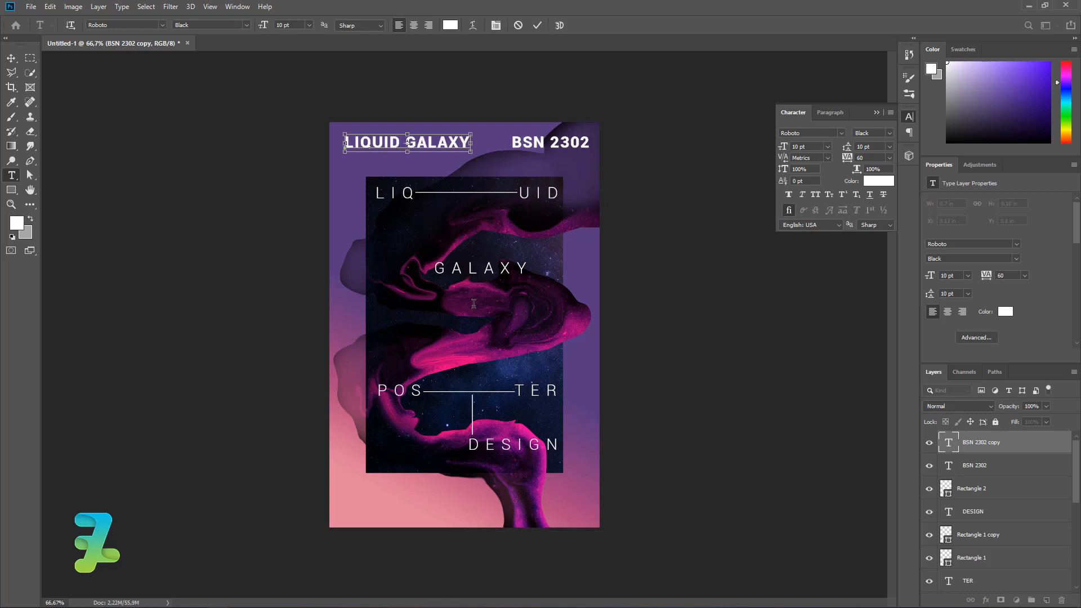
Set the bold LIQUID GALAXY text to 6 pt and move it to X 0.09 in, Y 0.1 in
key(ctrl+a)
click(309, 24)
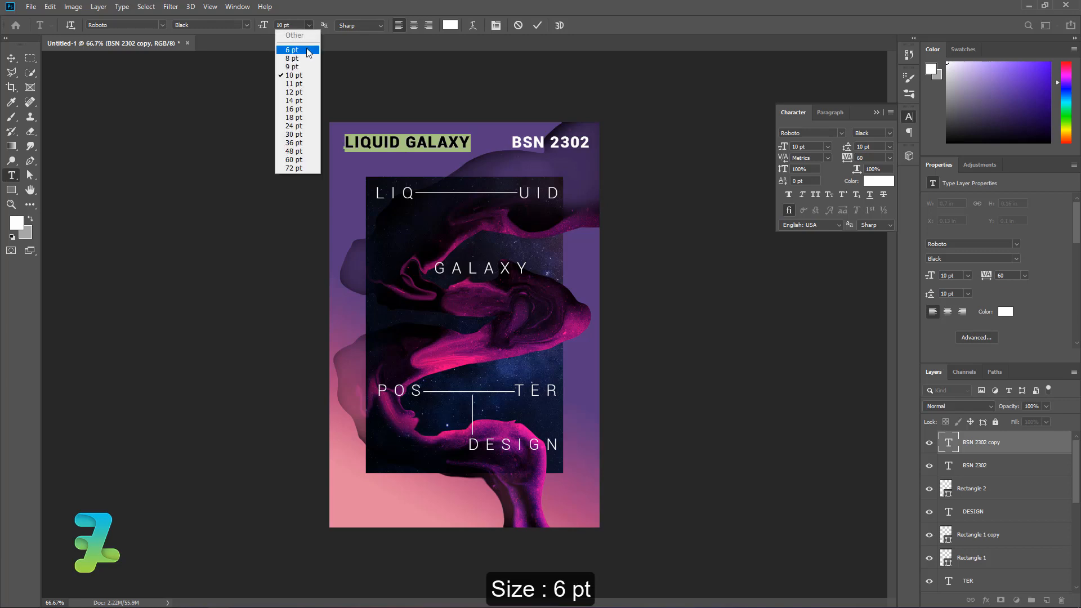
click(306, 48)
key(ctrl+Return)
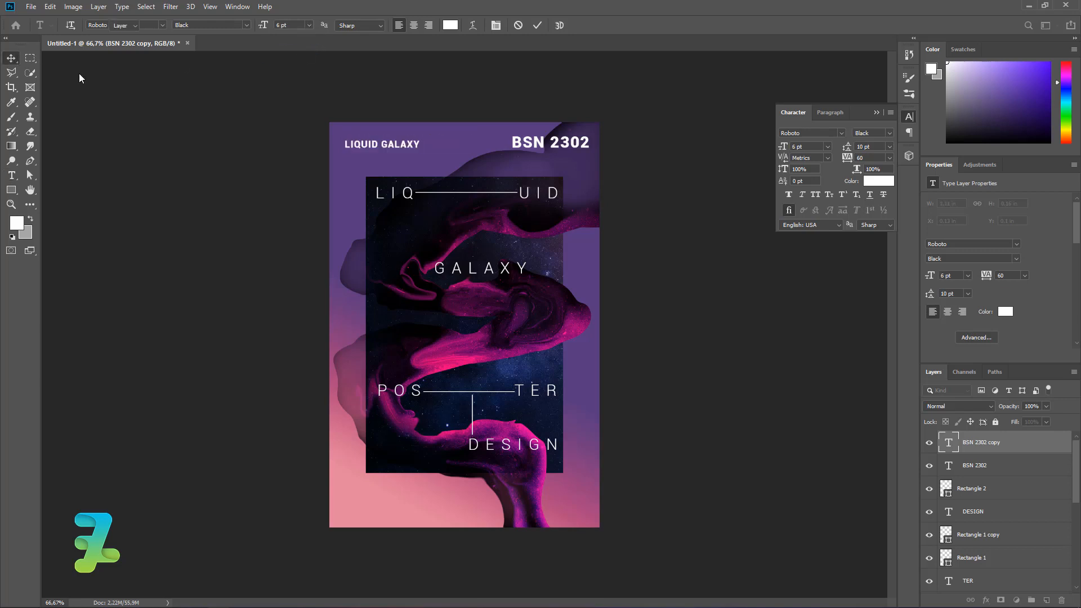
key(v)
drag(354, 148, 349, 142)
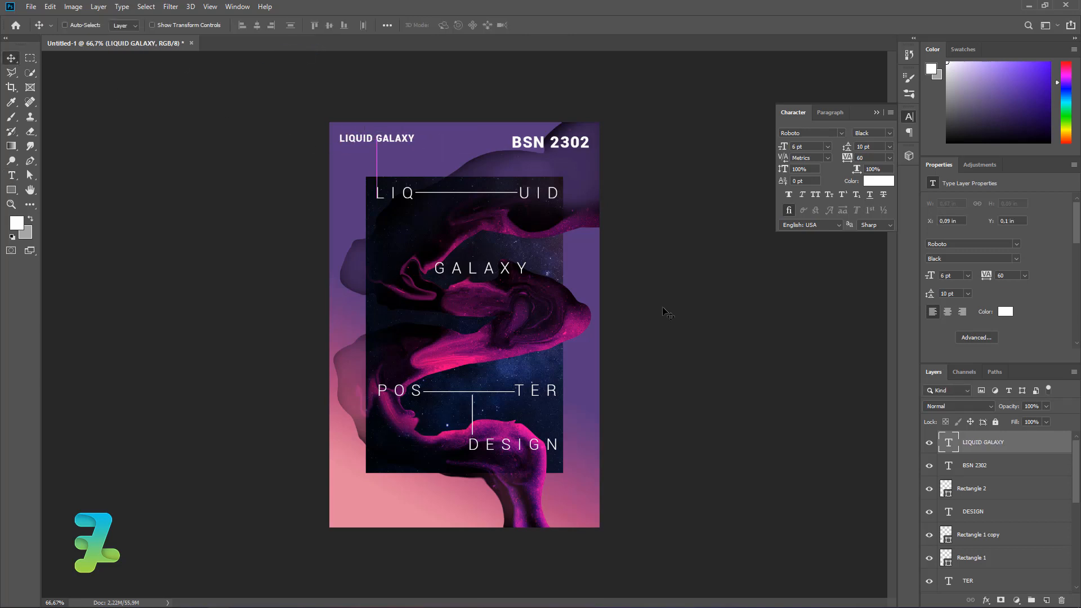
Scale the small LIQUID GALAXY heading down to about 72% with Free Transform
key(ctrl+t)
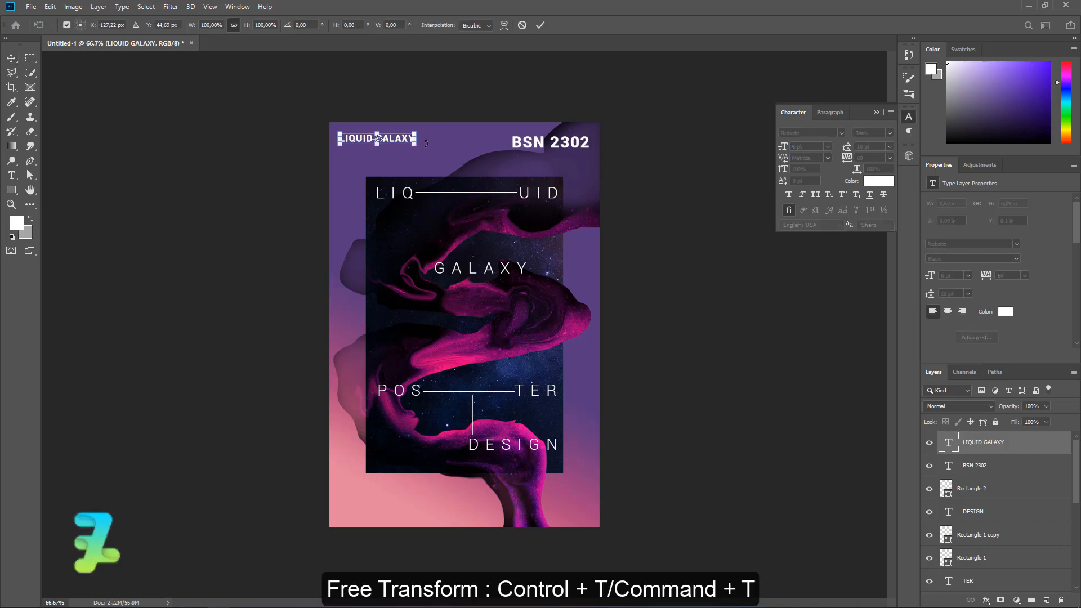
drag(415, 145, 397, 141)
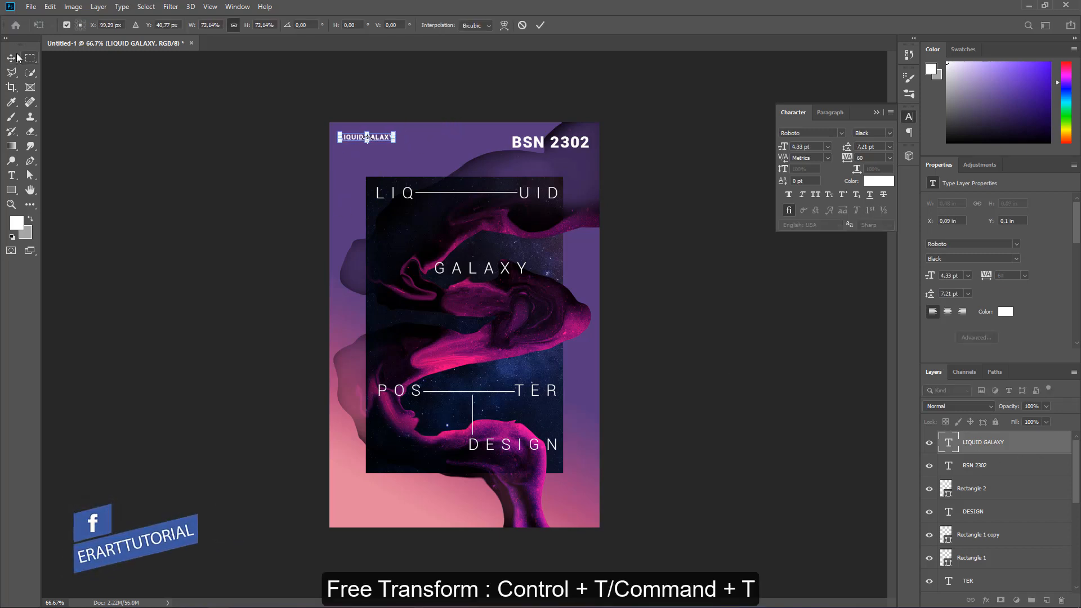
key(Return)
Shrink BSN 2302 toward the poster's upper-right corner with Free Transform, and move the small LIQUID GALAXY heading to X 0.07 in, Y 0.07 in
ctrl+click(557, 144)
key(ctrl+t)
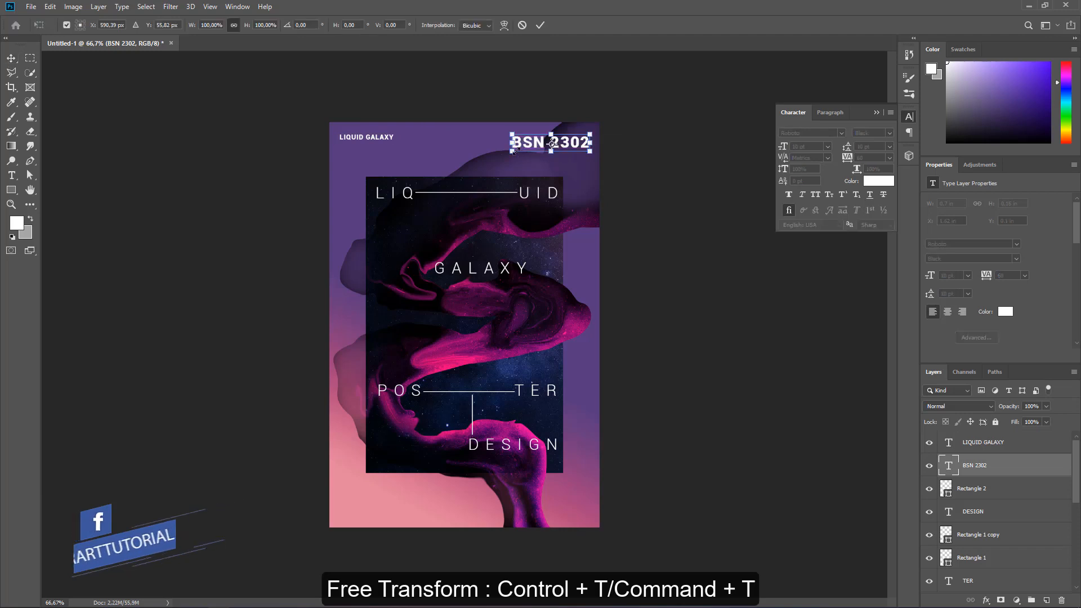
drag(513, 150, 569, 131)
key(Return)
drag(349, 137, 347, 132)
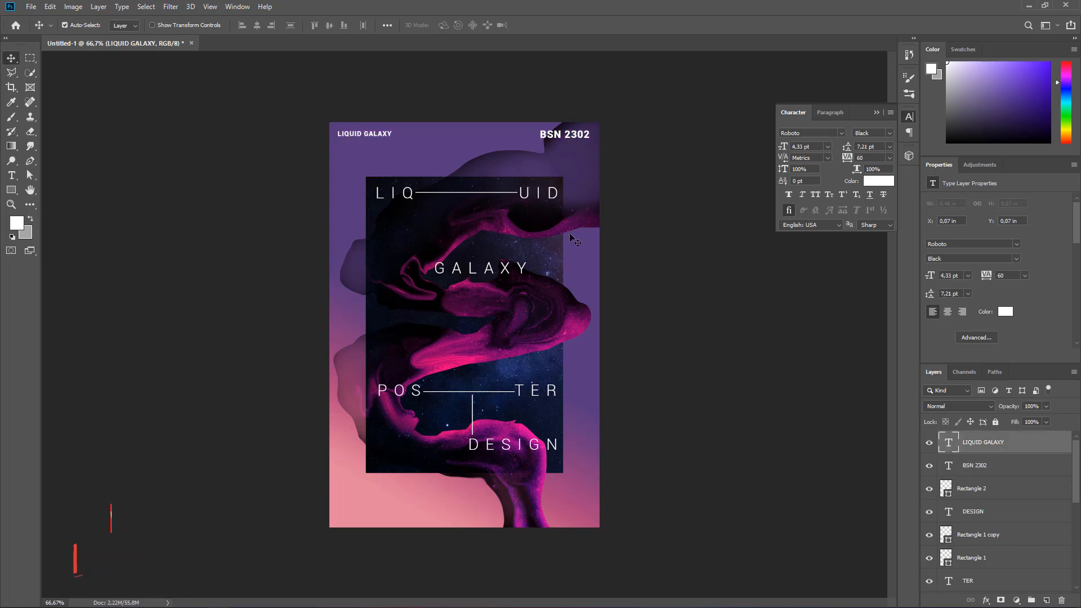
Add the designer's full name in capitals near the poster's bottom edge and set its size to 3 pt
key(ctrl)
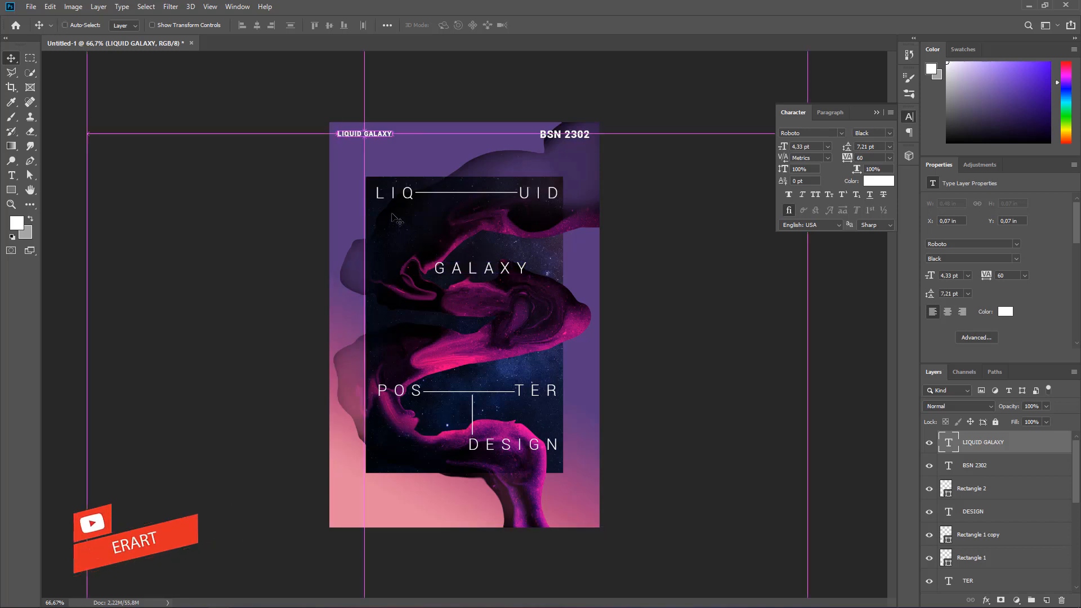
click(9, 177)
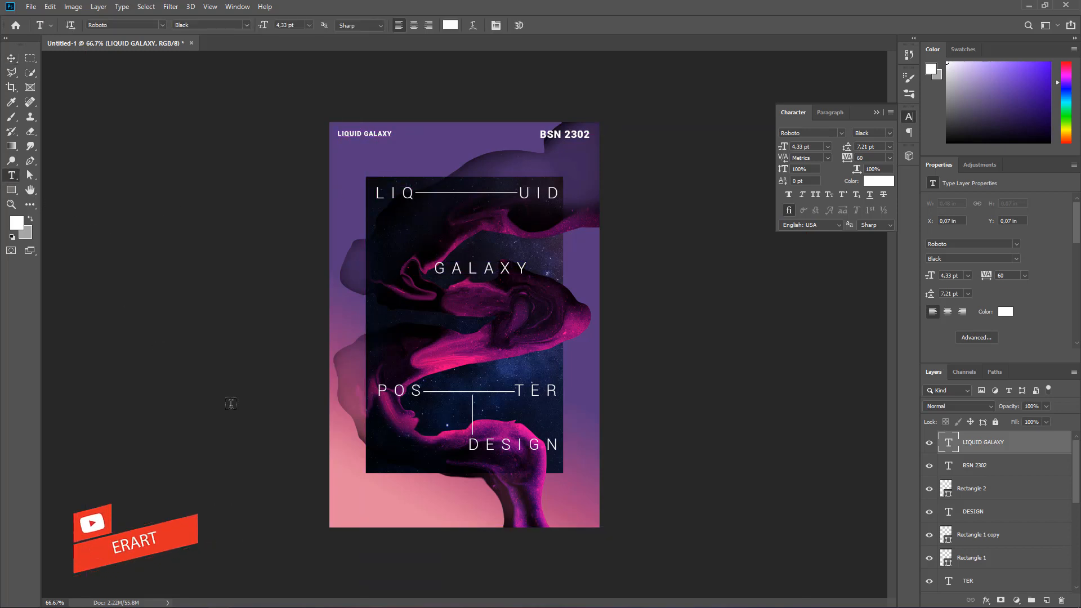
click(411, 517)
text(EASY)
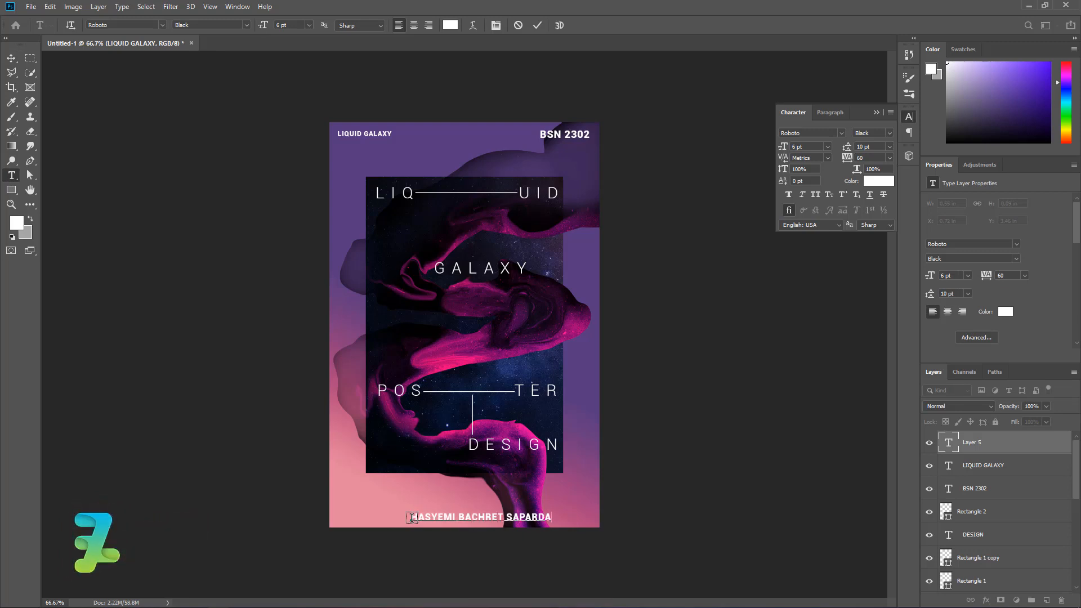
key(ctrl+a)
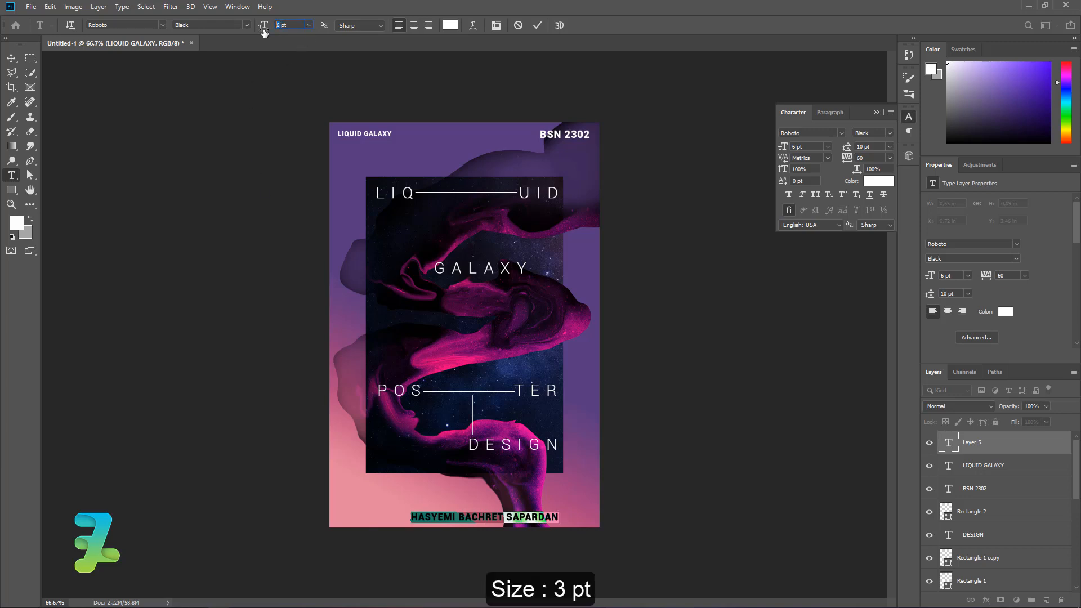
text(3)
key(Return)
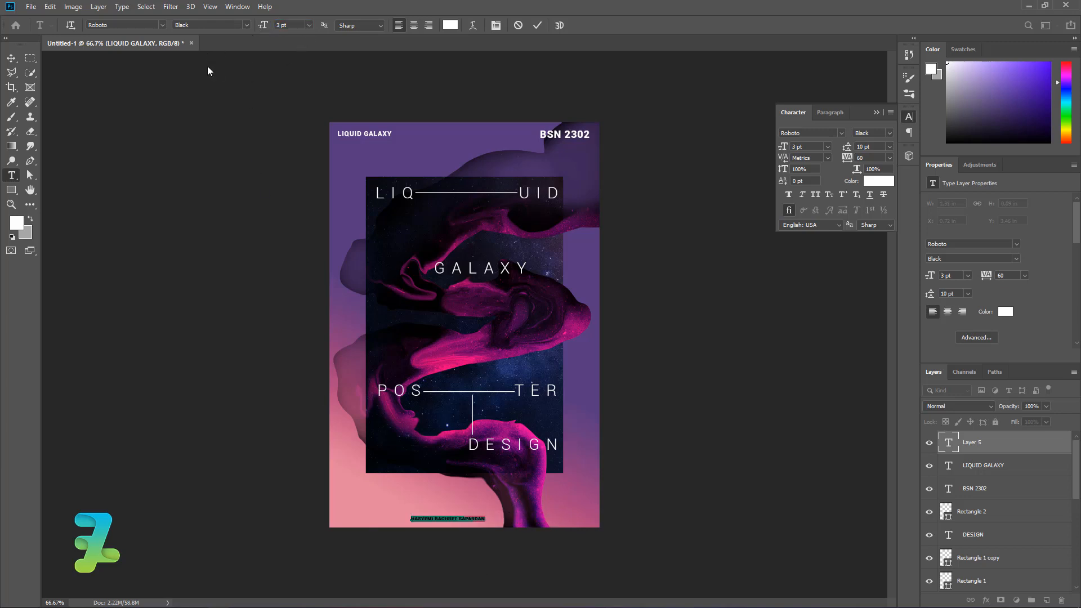
Centre the designer's name horizontally on the poster and nudge it up to Y 3.45 in
click(11, 59)
key(ctrl+a)
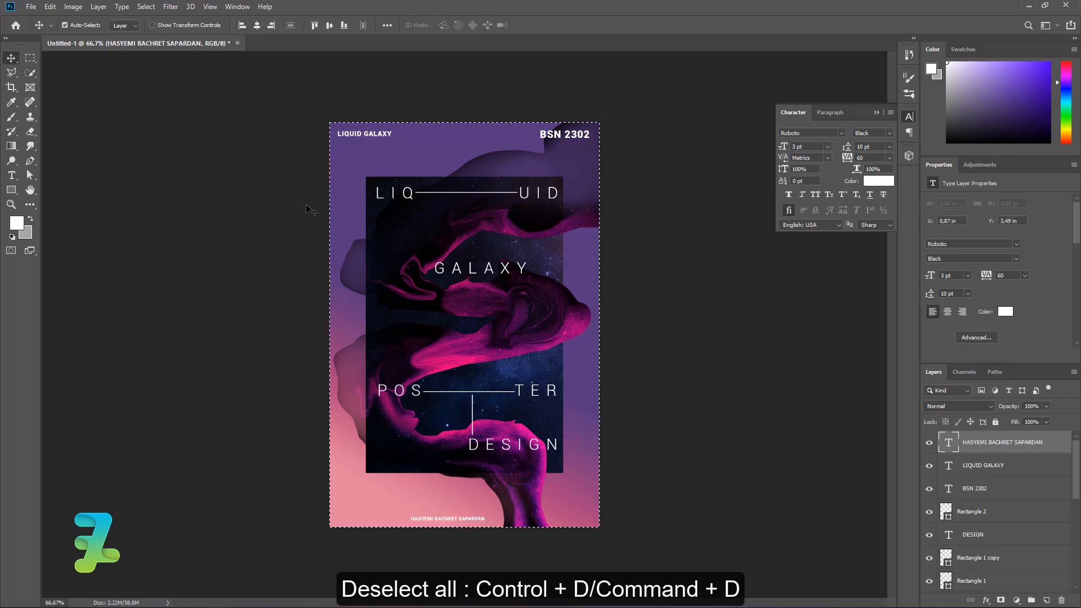
key(ctrl+d)
key(Up)
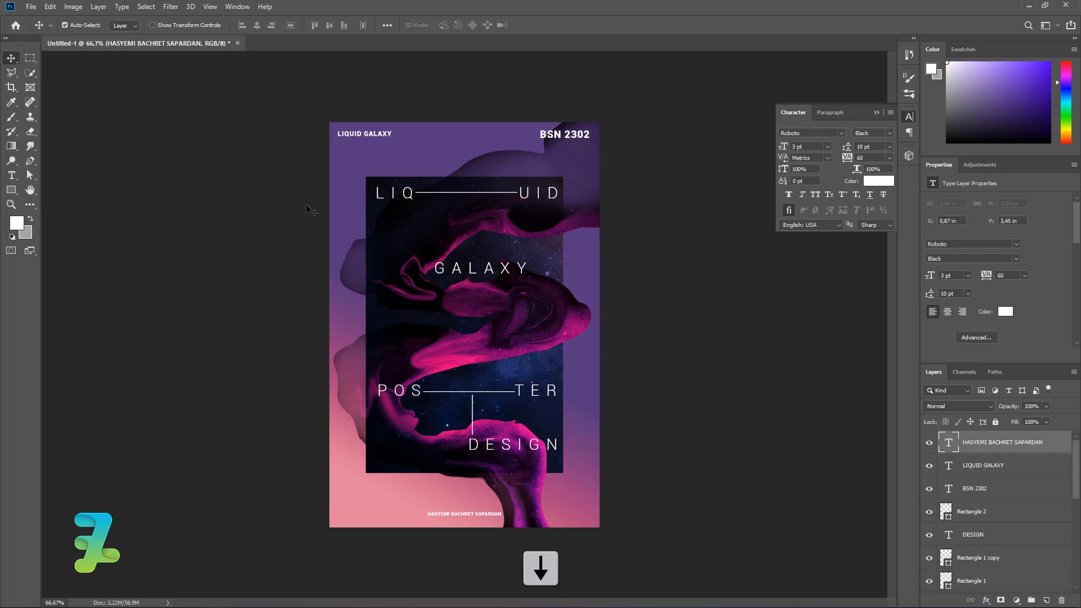
Add 3 pt MAY 2020 text below GALAXY and rotate it 90° counterclockwise with Free Transform
key(t)
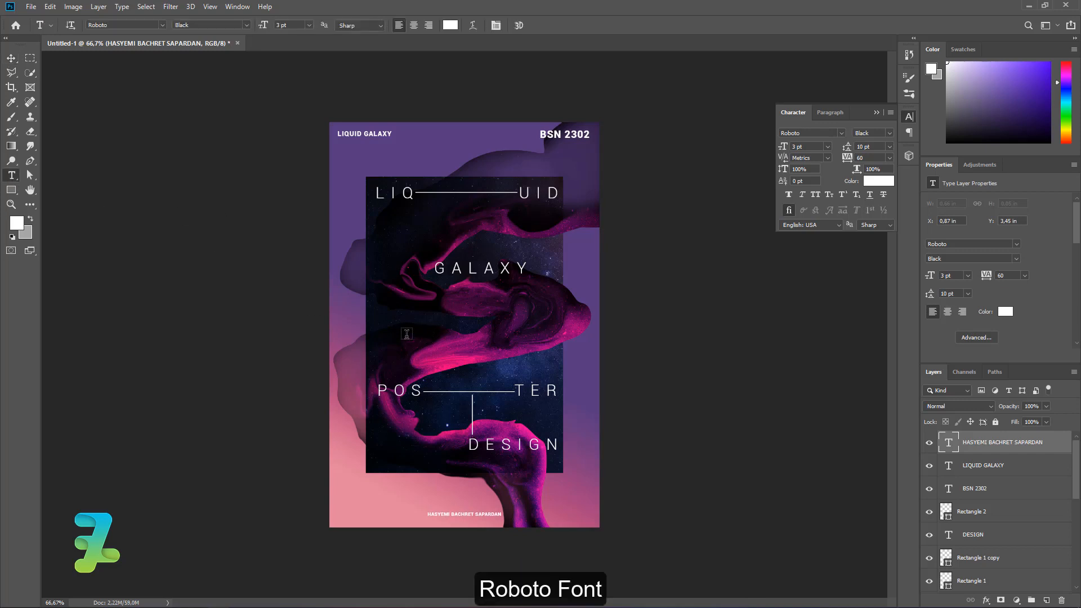
click(394, 328)
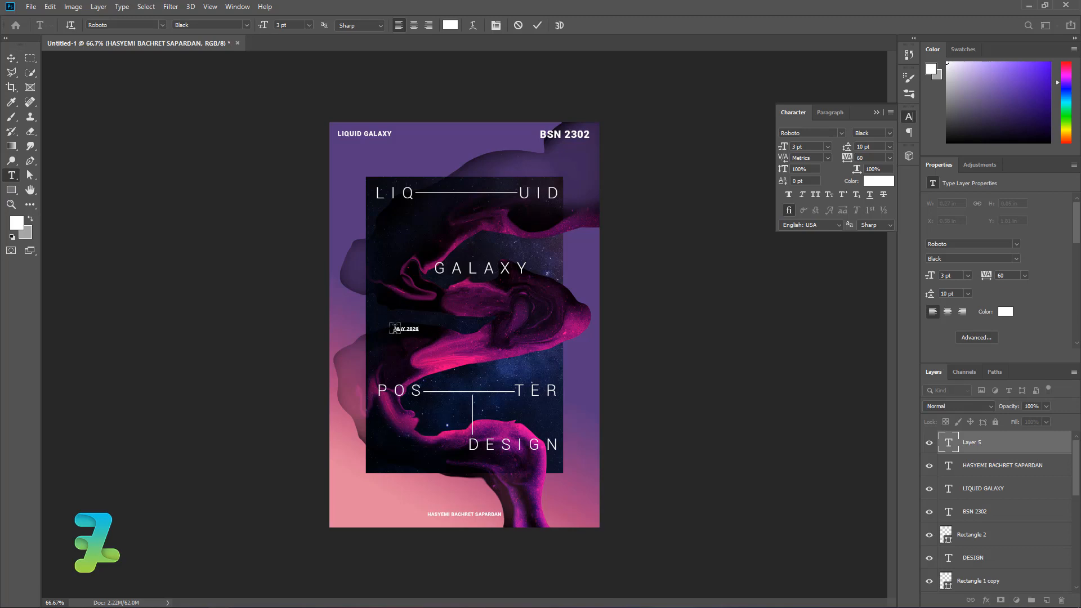
text(MAY 2020)
key(ctrl+t)
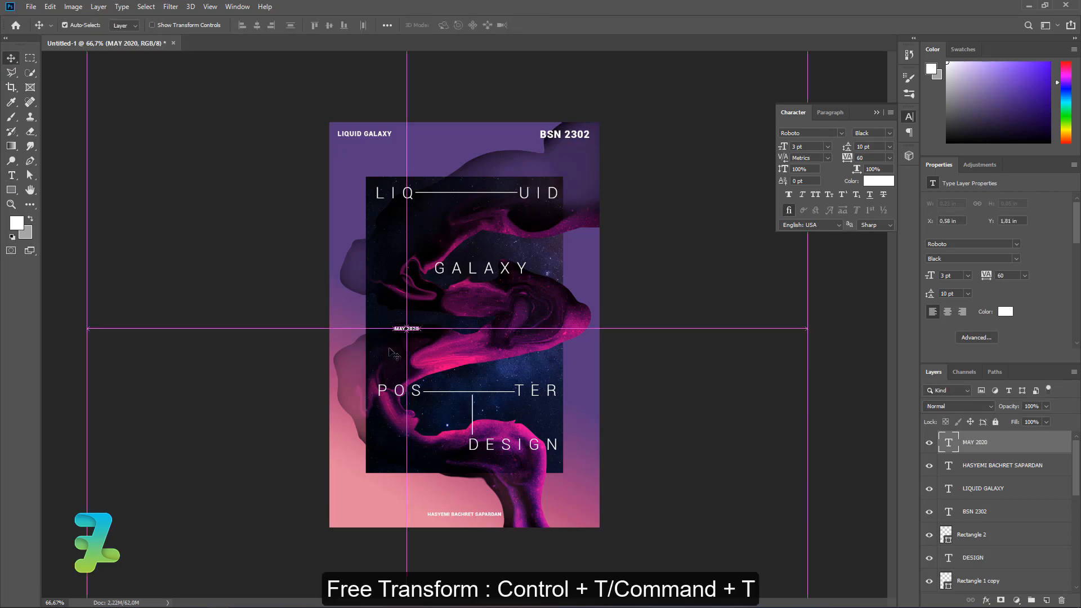
drag(430, 300, 426, 278)
key(Return)
Move the vertical MAY 2020 text to the poster's left margin at X 0.06 in and centre it vertically on the canvas
drag(406, 328, 340, 313)
key(ctrl+a)
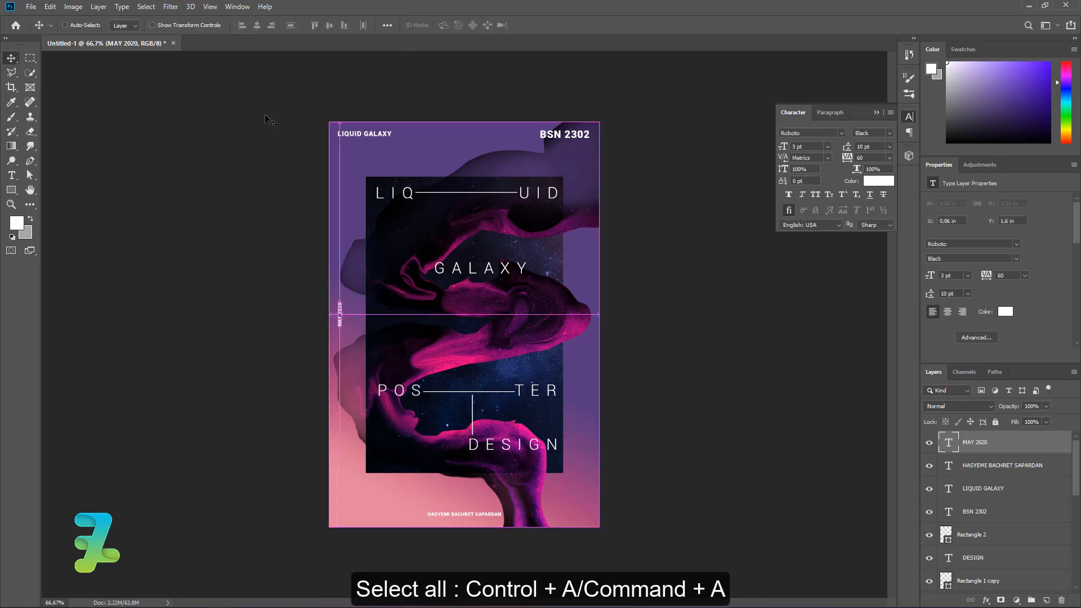
click(329, 24)
key(ctrl+d)
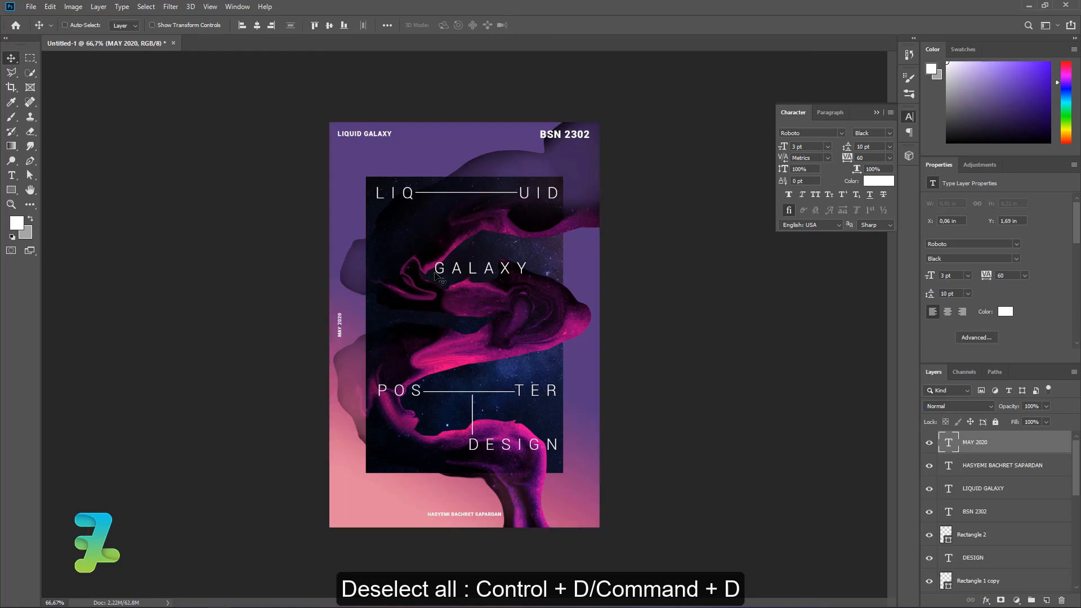
Duplicate the MAY 2020 text, place the copy near the poster's right margin and rotate it to read downward with Free Transform
key(ctrl+j)
drag(358, 330, 421, 258)
key(ctrl+t)
key(Return)
Replace the copied MAY 2020 text with DESIGN EVERYDAY and move it to X 2.27 in, Y 1.67 in
double_click(950, 444)
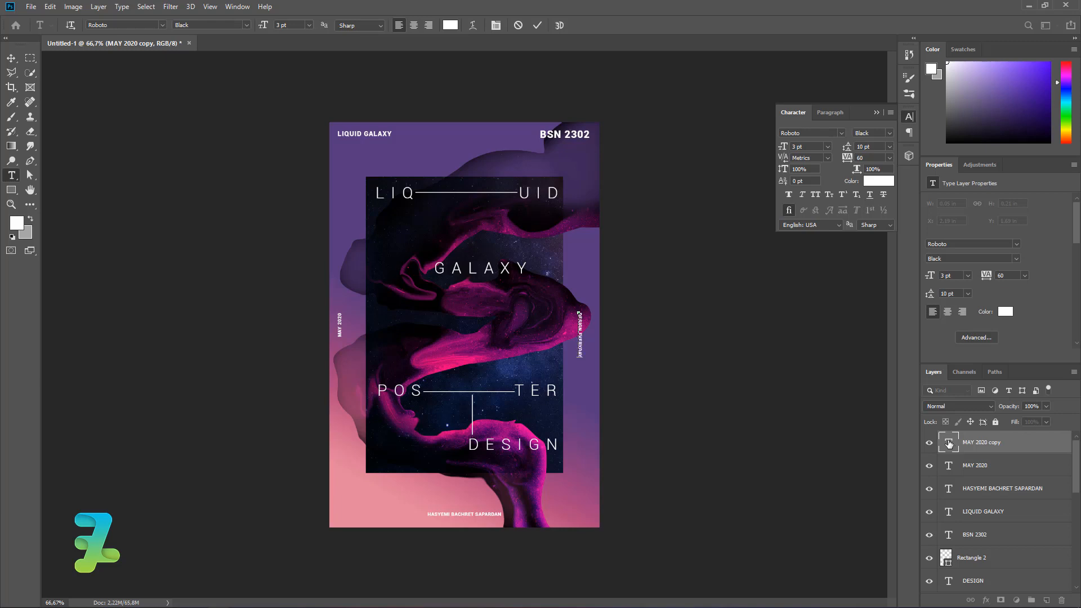
click(11, 57)
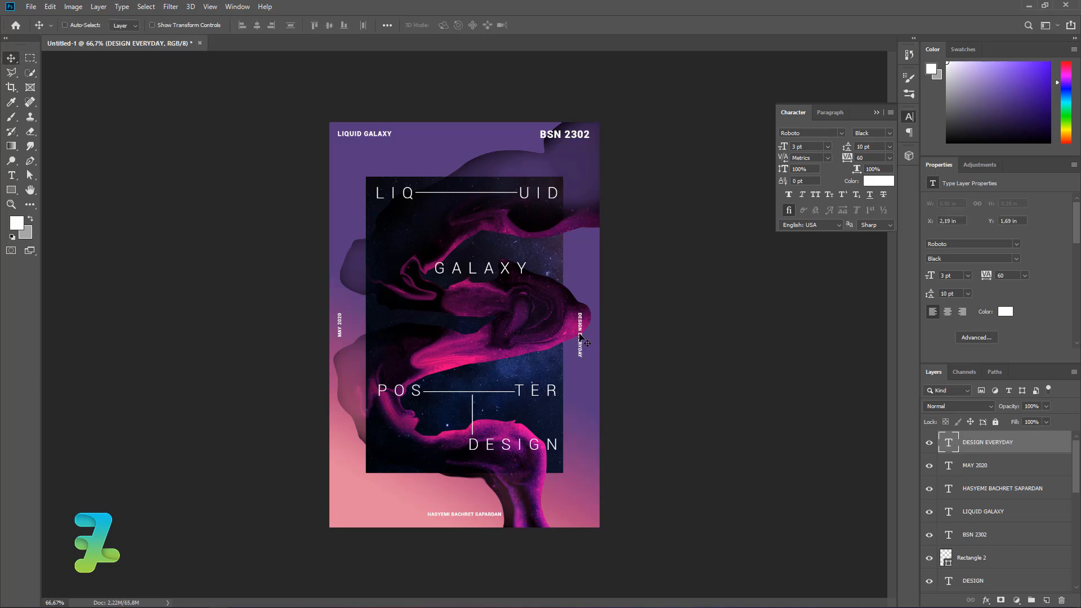
drag(581, 336, 589, 333)
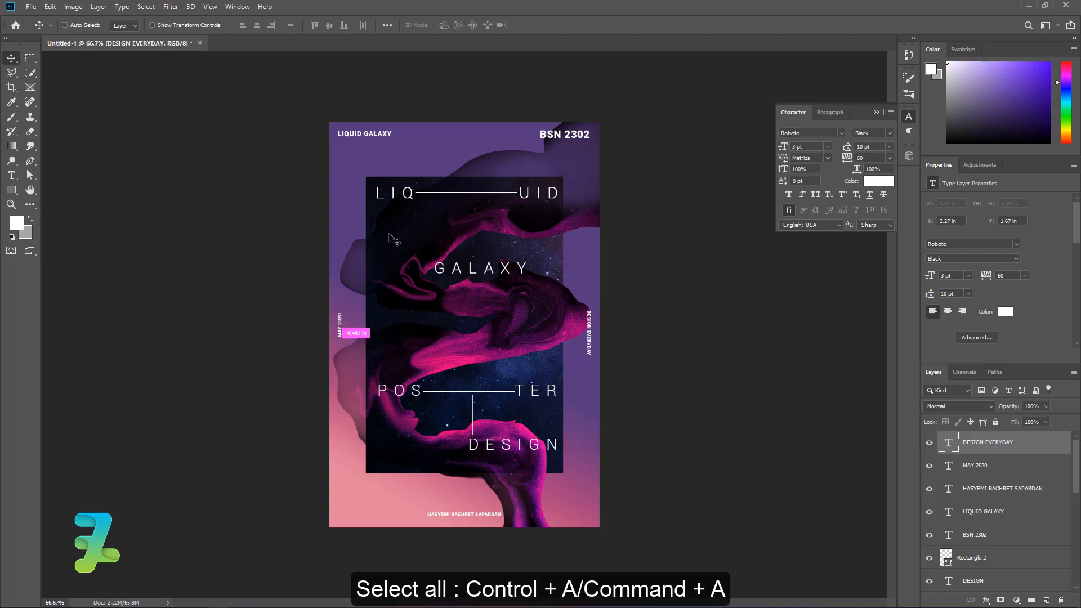
Centre the DESIGN EVERYDAY text vertically on the canvas
key(ctrl+a)
click(329, 26)
key(ctrl+d)
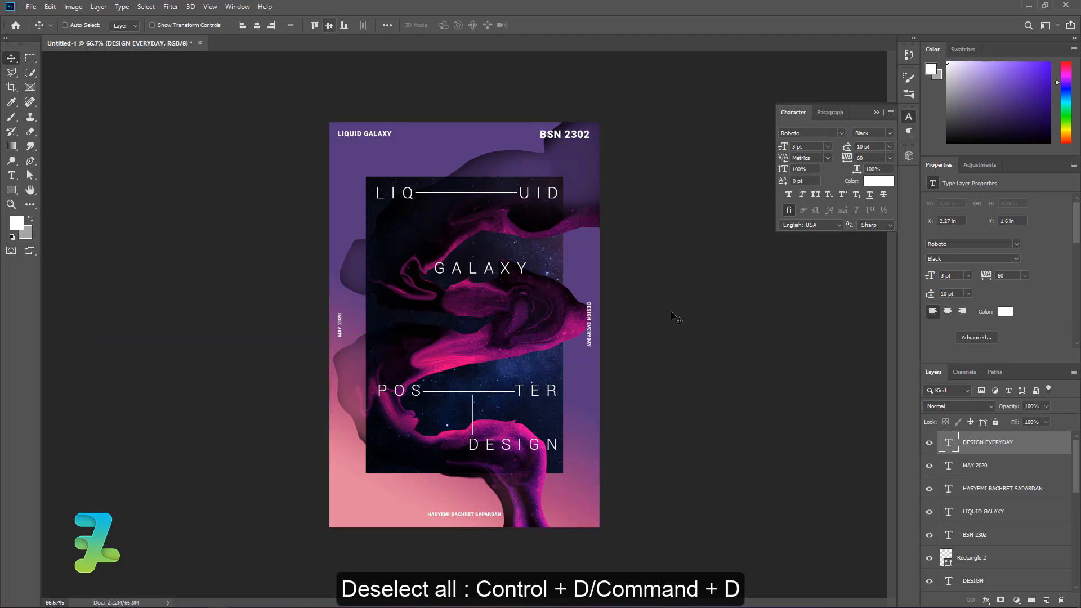
key(ctrl+minus)
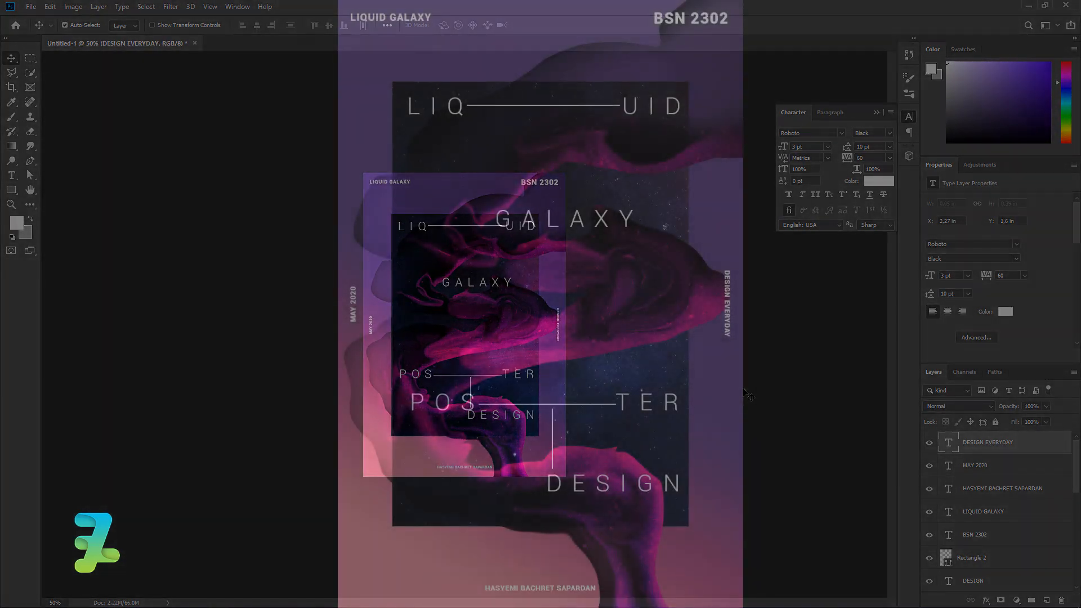